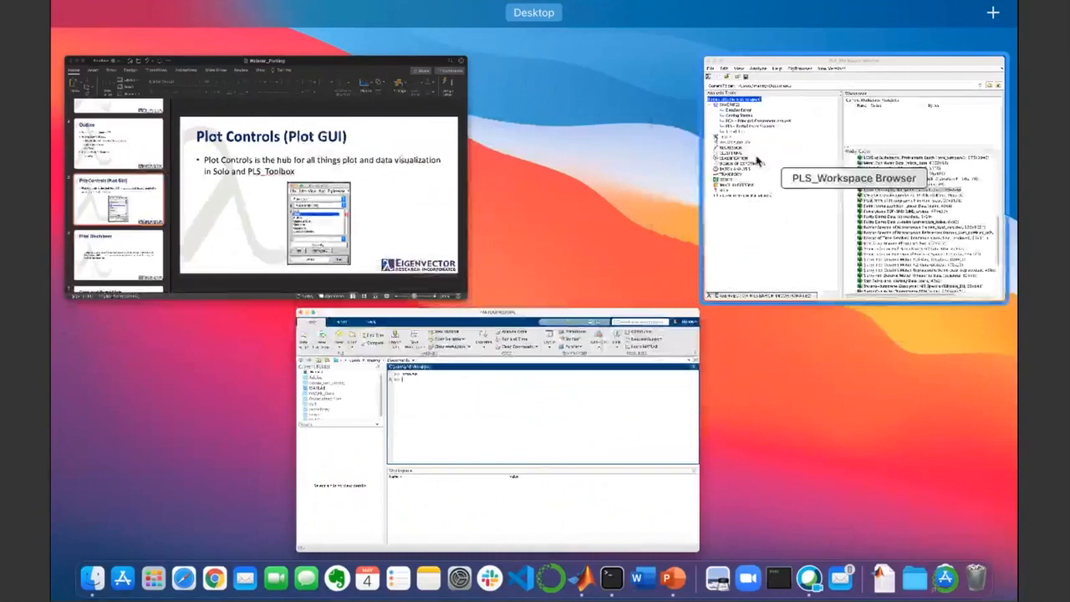
- Switch to the PLS_Workspace Browser, reposition its window over MATLAB and enlarge the Workspace area above the Model Cache
click(757, 159)
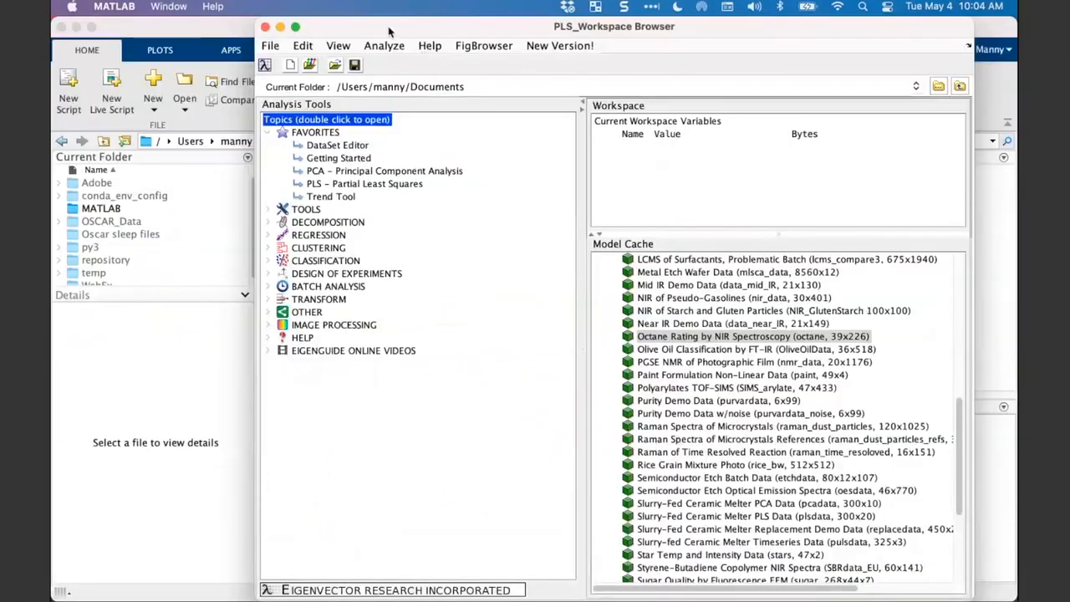
drag(390, 30, 341, 102)
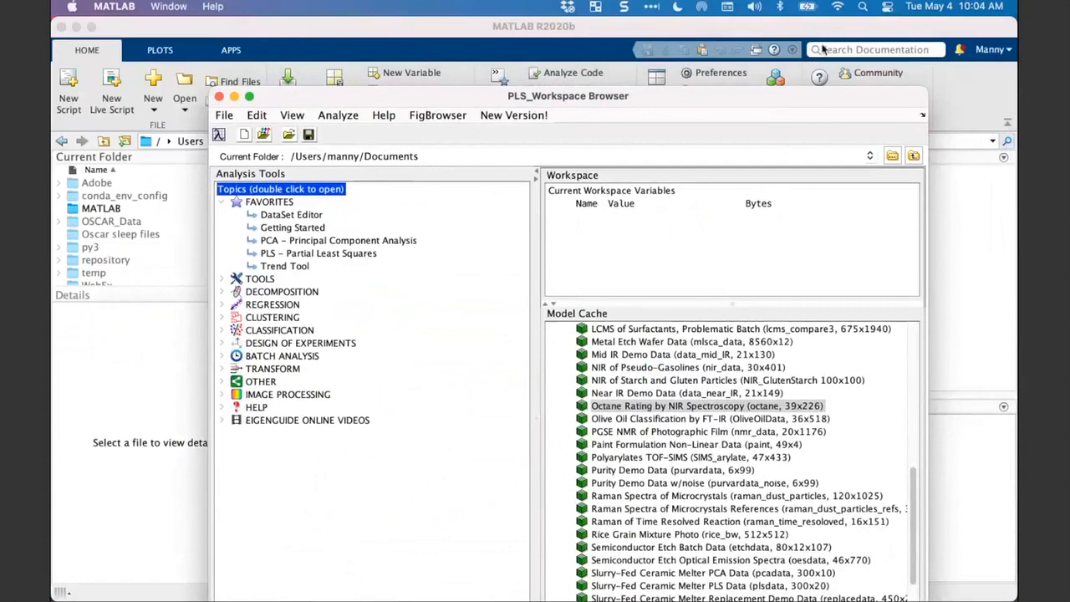
drag(674, 97, 687, 64)
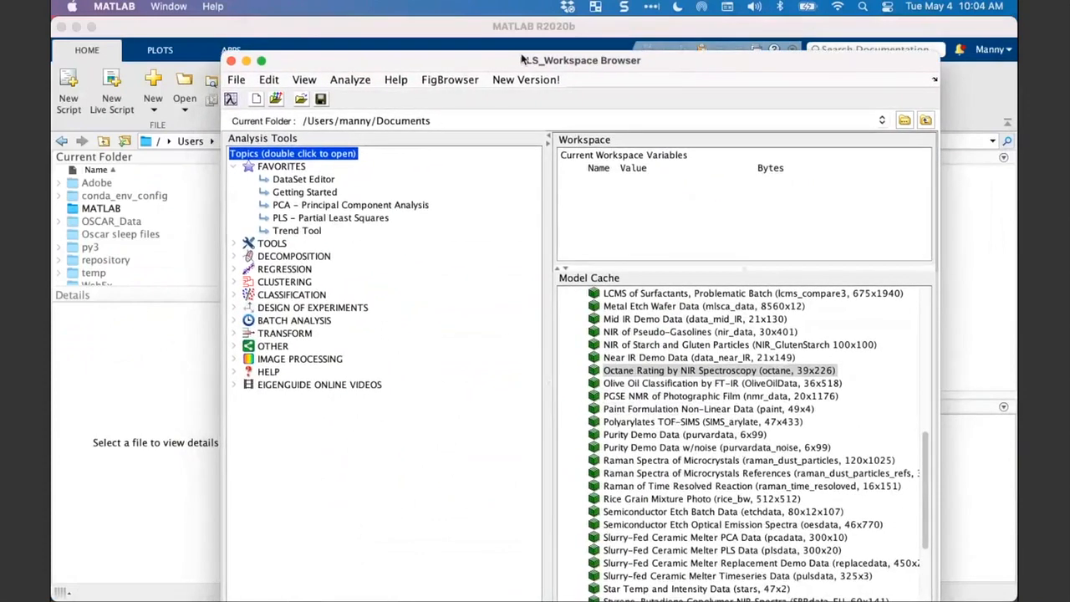
drag(496, 66, 507, 65)
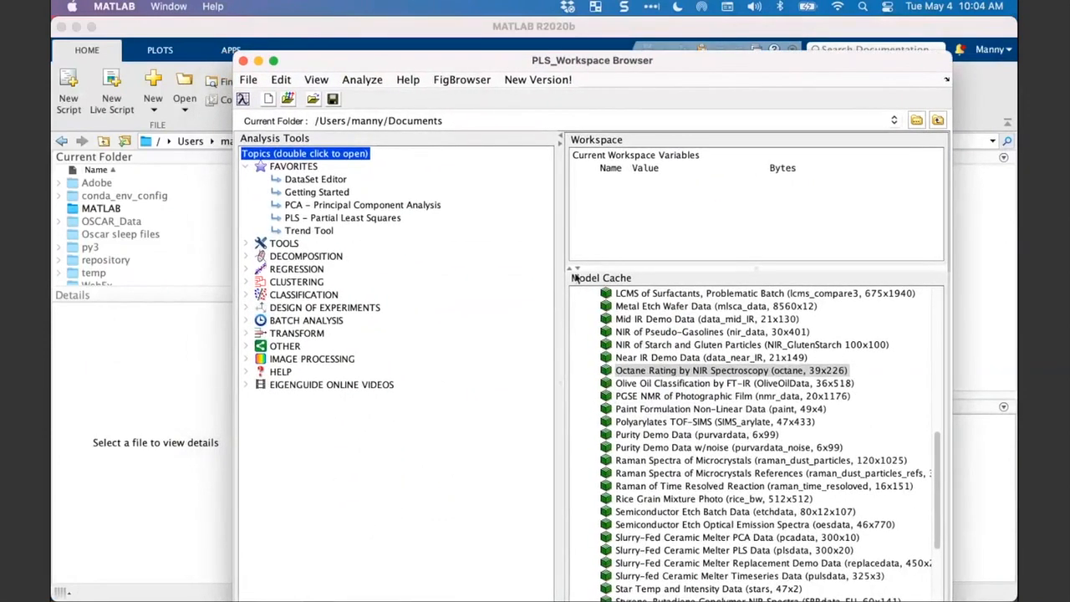
drag(618, 270, 619, 319)
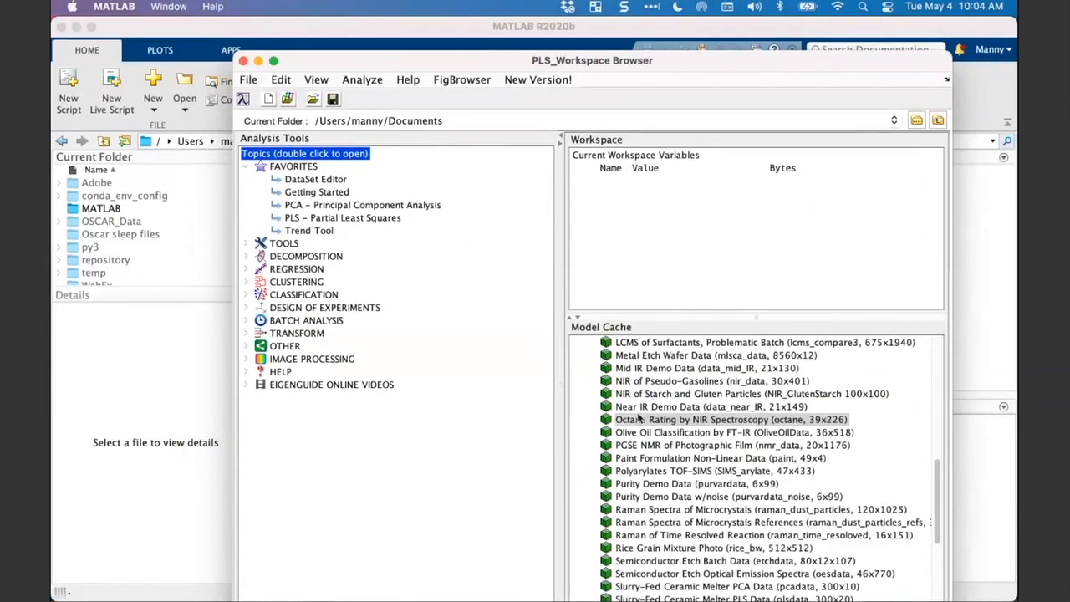
- Load the Archeology XRF (arch) demo dataset from the Model Cache's Demo Data into the workspace
scroll(639, 417, up, 10)
scroll(640, 417, left, 1)
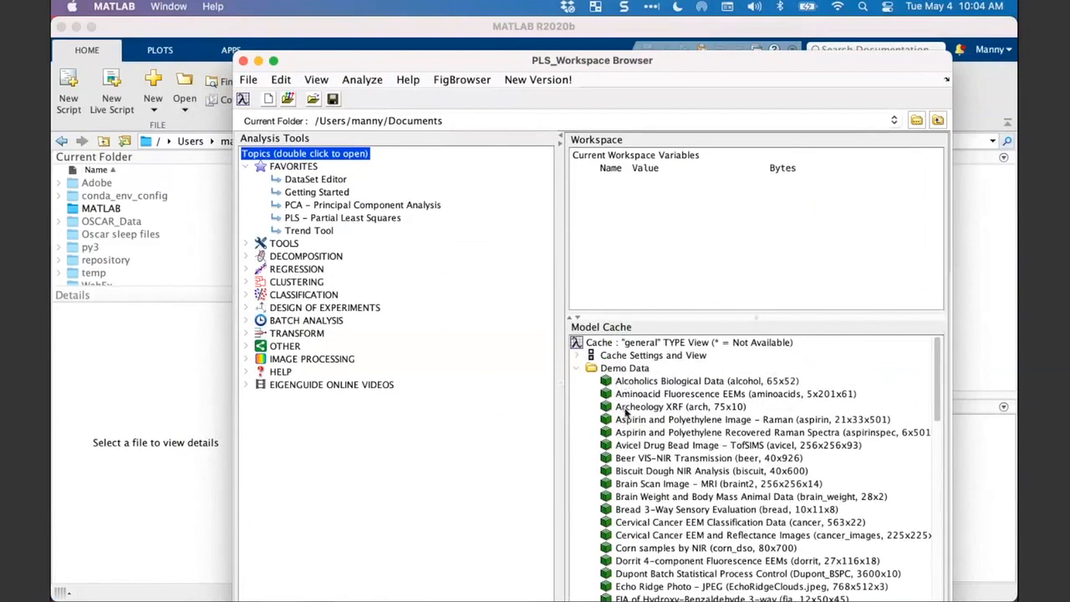
click(578, 370)
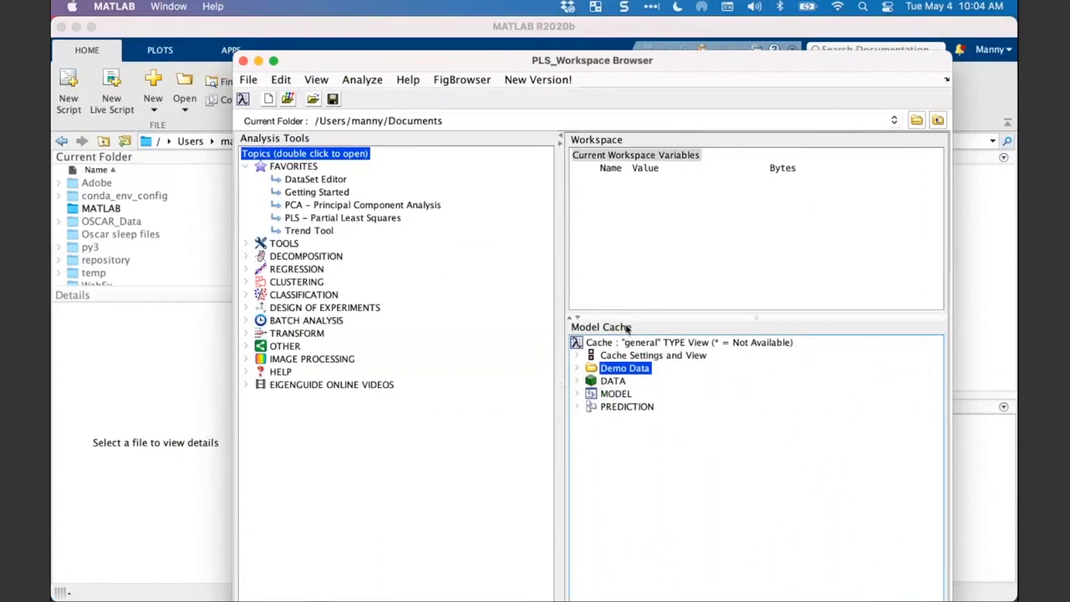
click(578, 369)
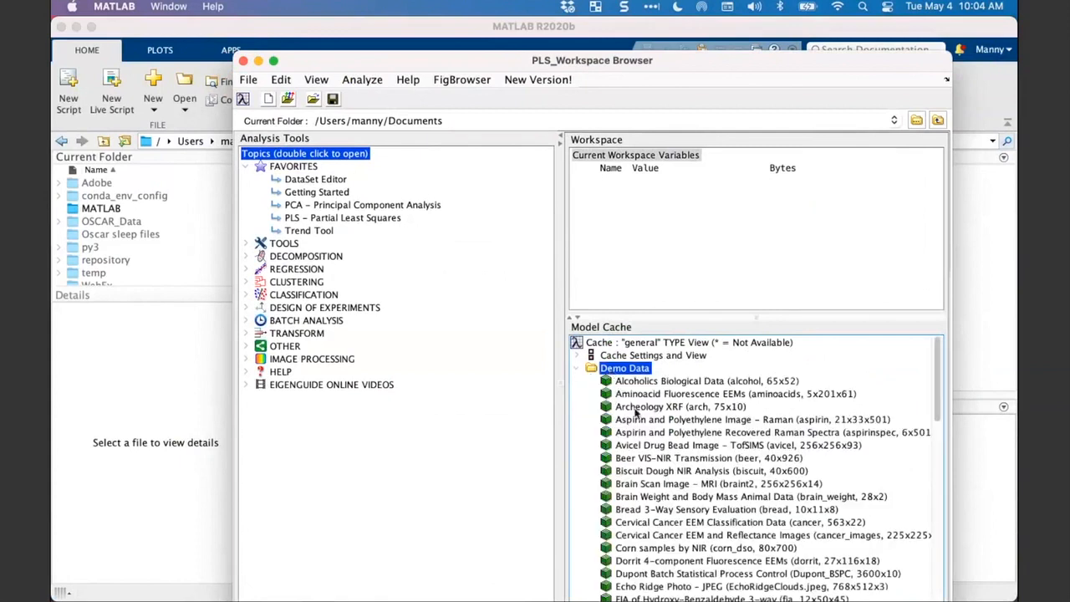
click(632, 408)
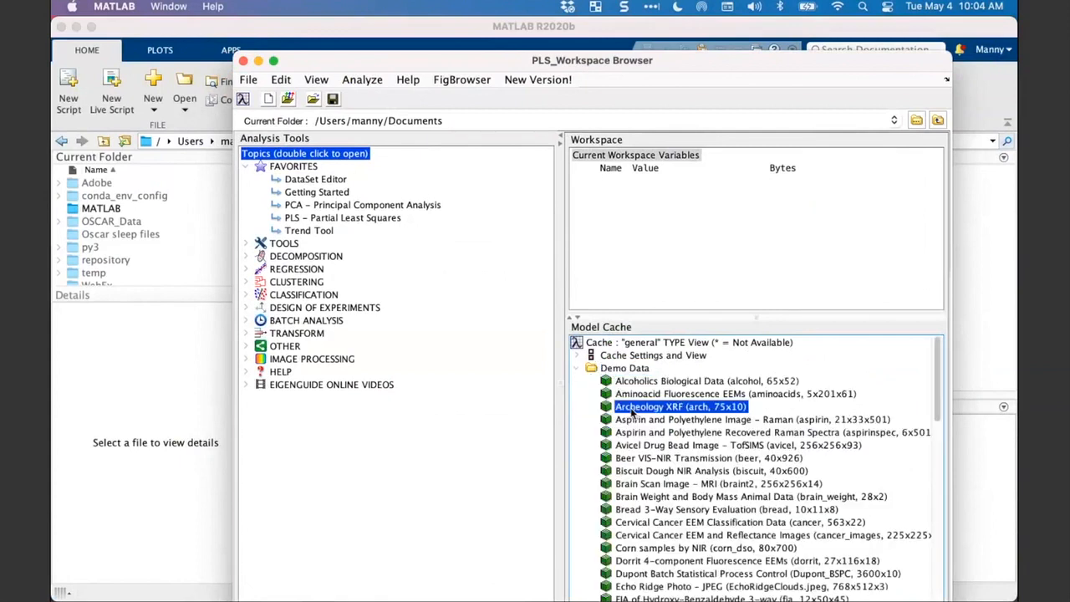
double_click(632, 410)
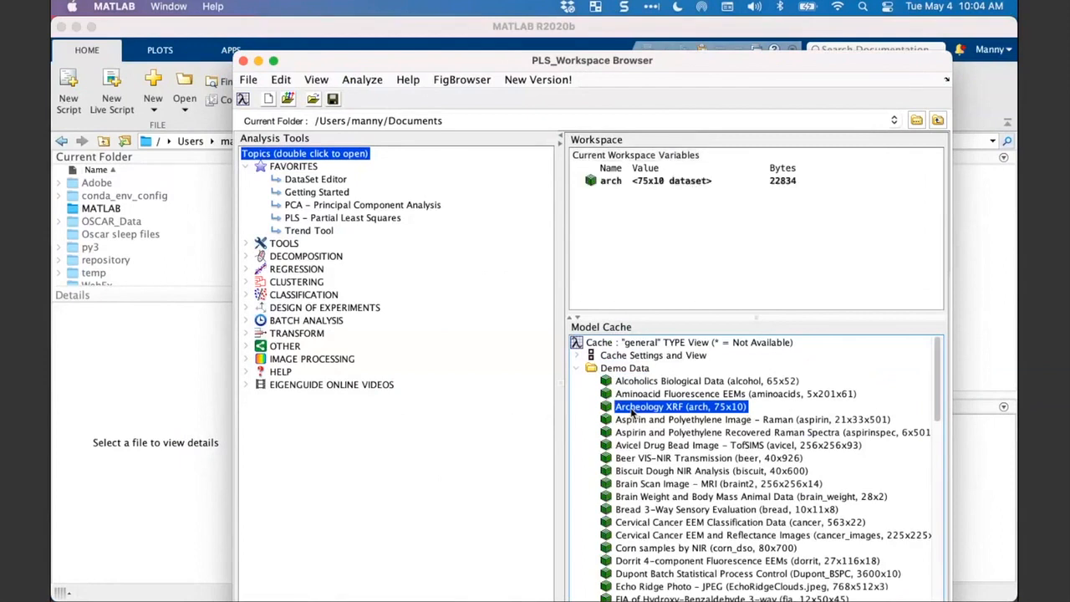
click(632, 246)
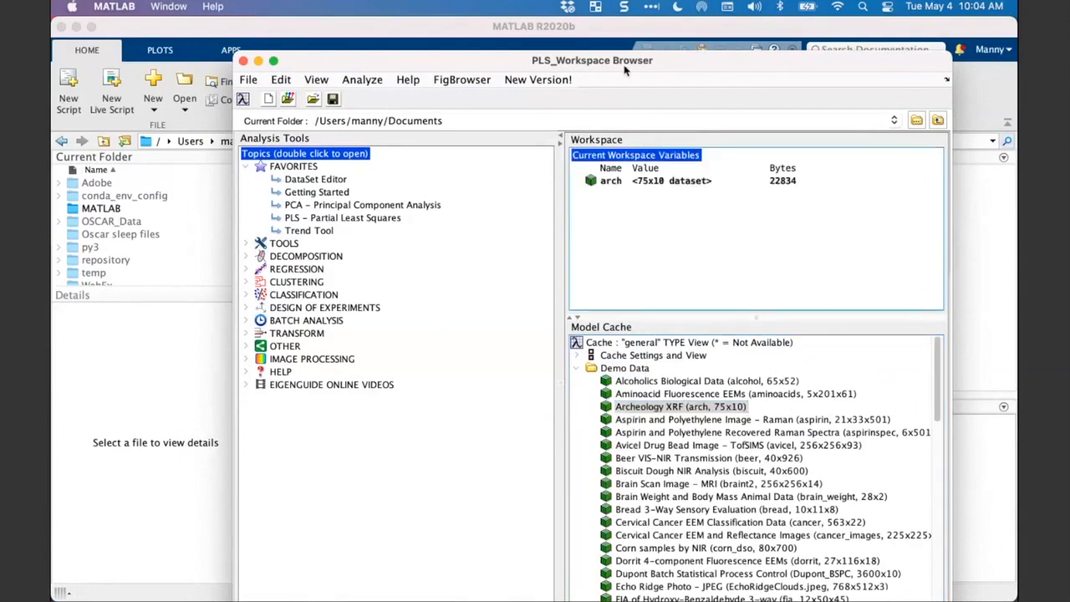
- Reposition the workspace browser window and open the arch dataset in the DataSet Editor
drag(623, 66, 679, 66)
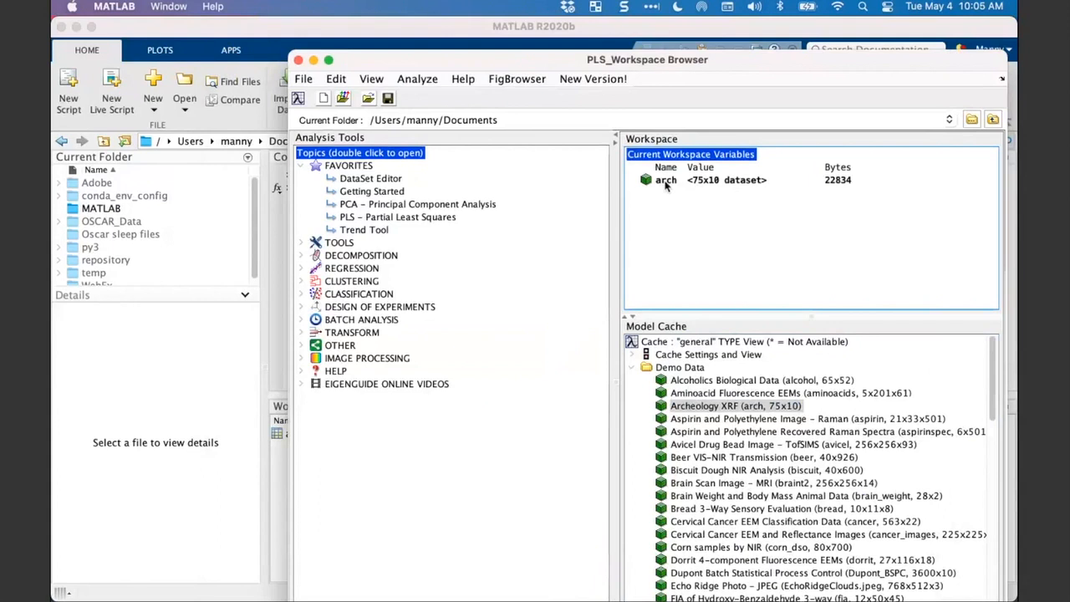
drag(661, 186, 684, 215)
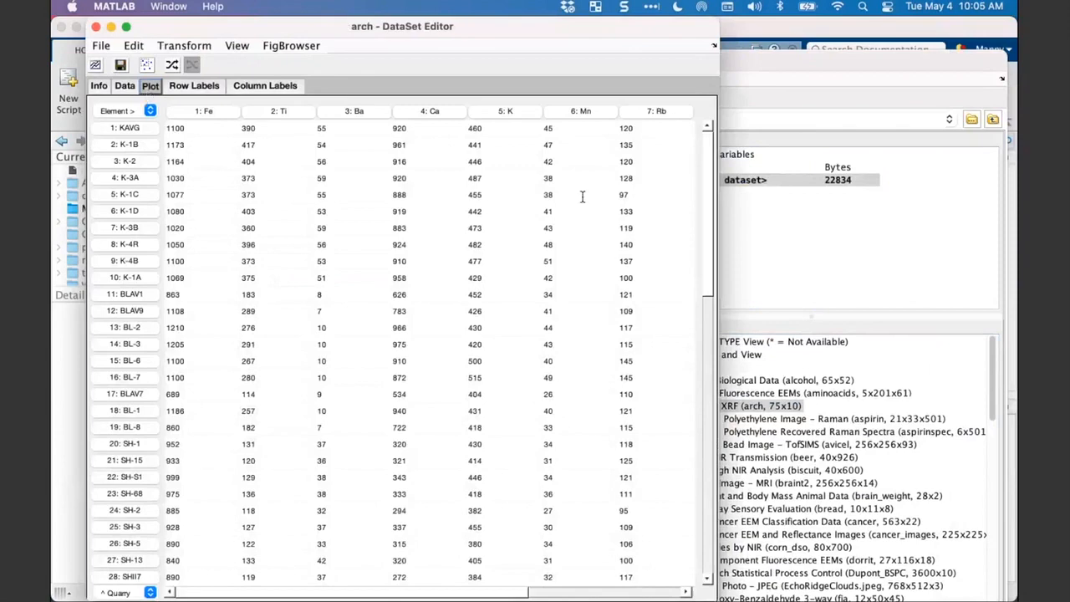
- Return to the workspace browser and plot the arch dataset
click(803, 253)
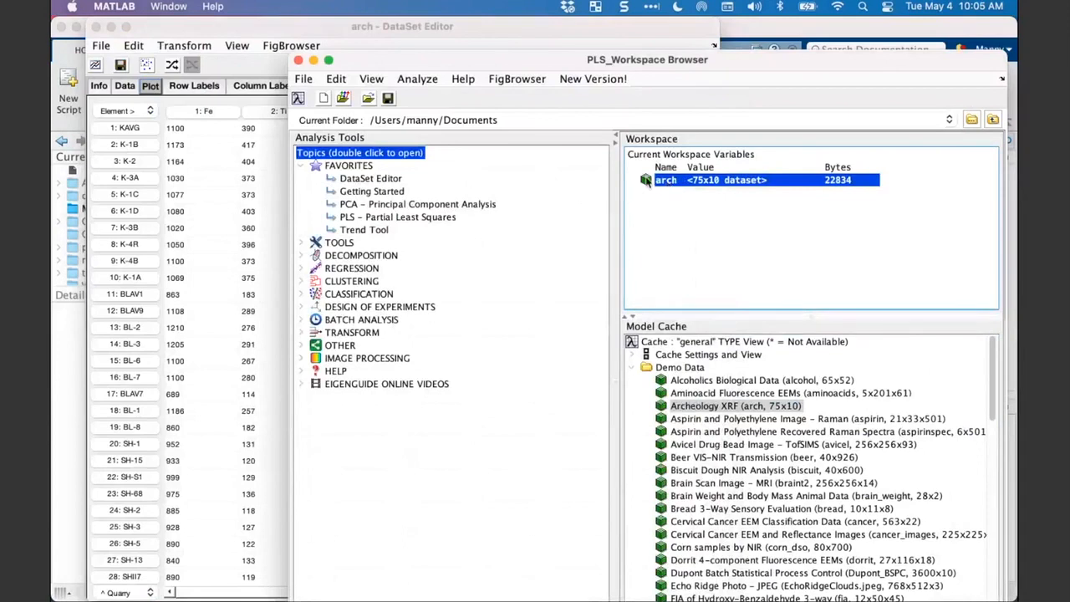
right_click(646, 181)
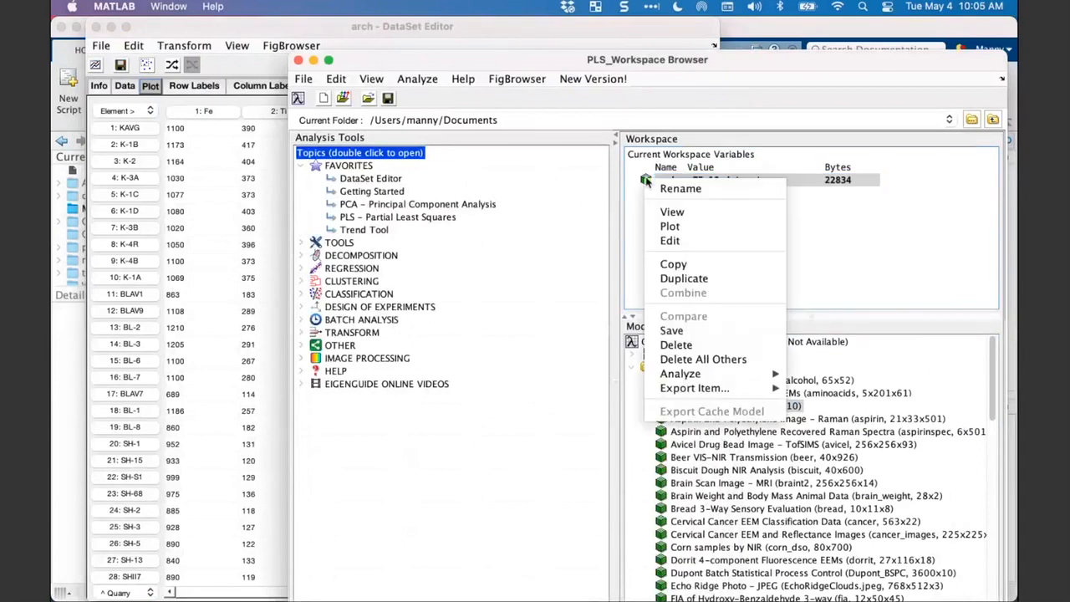
click(665, 230)
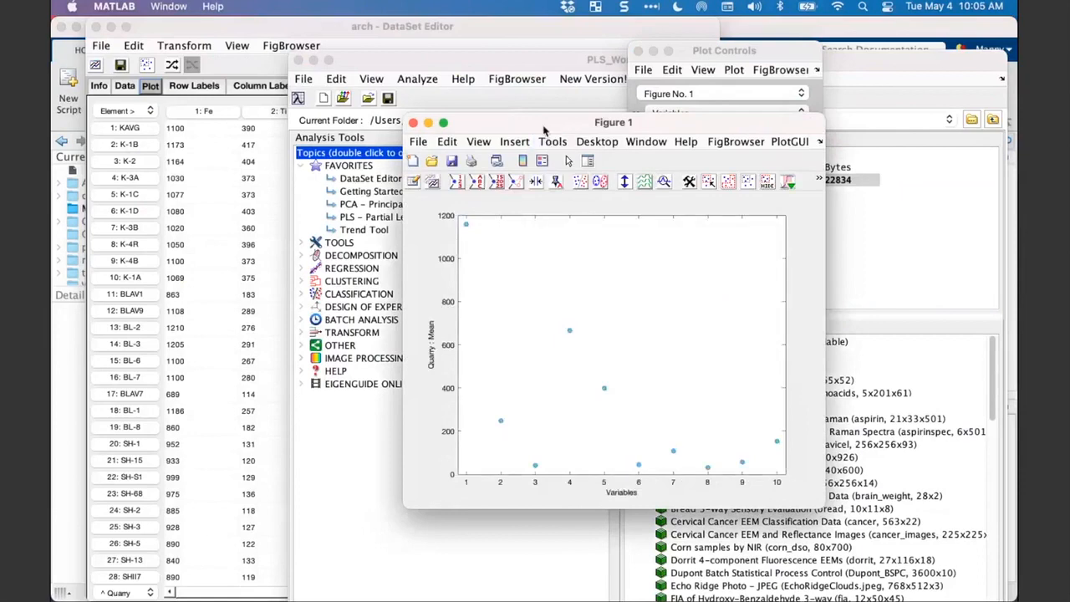
- Arrange the Figure 1 and Plot Controls windows side by side so both can be used
drag(544, 127, 326, 57)
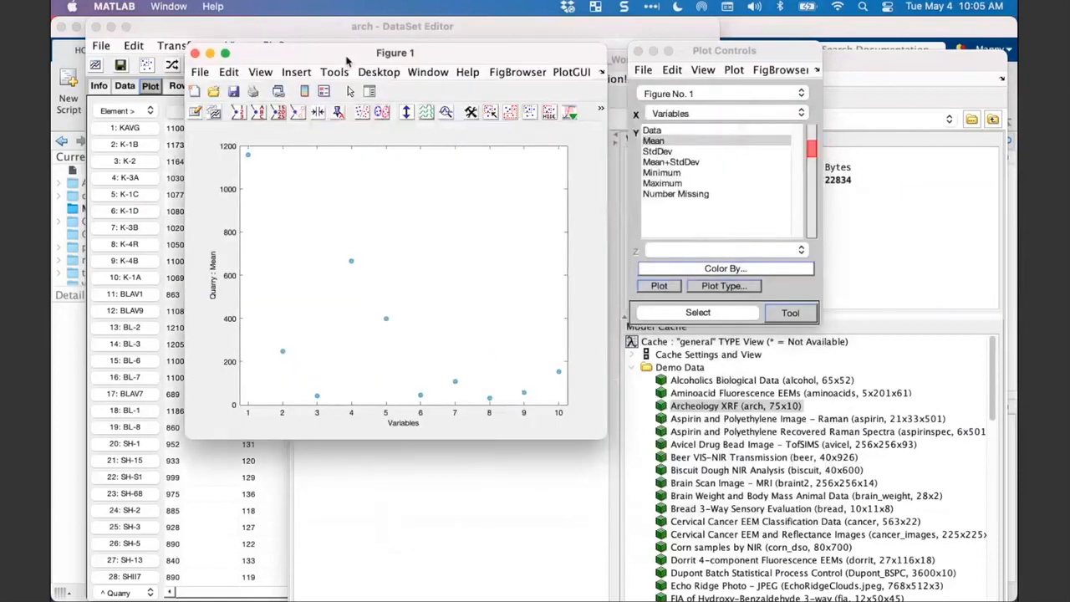
drag(707, 57, 686, 77)
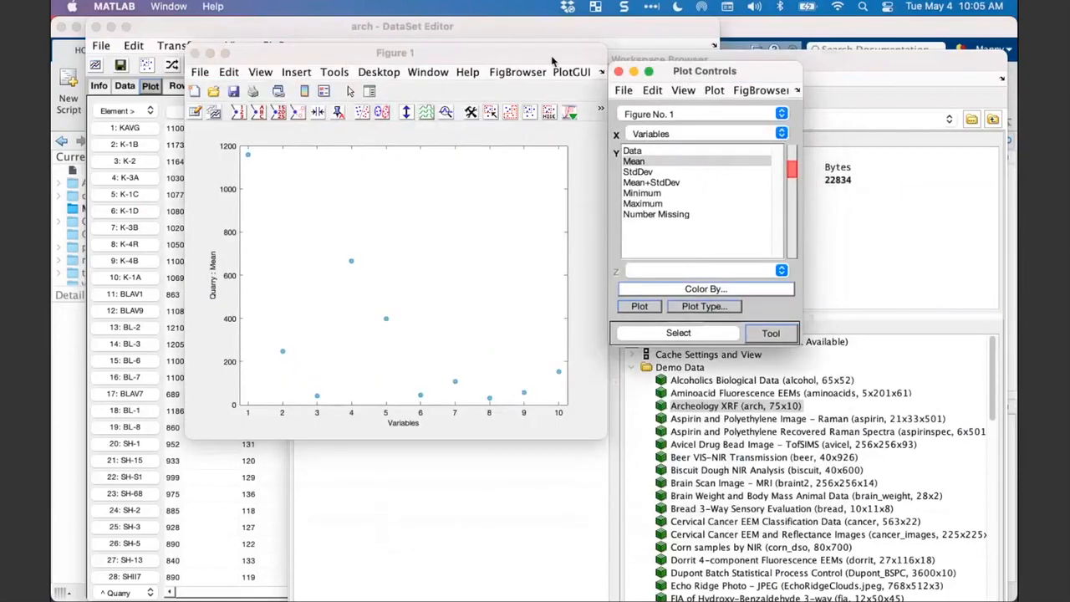
drag(552, 61, 552, 79)
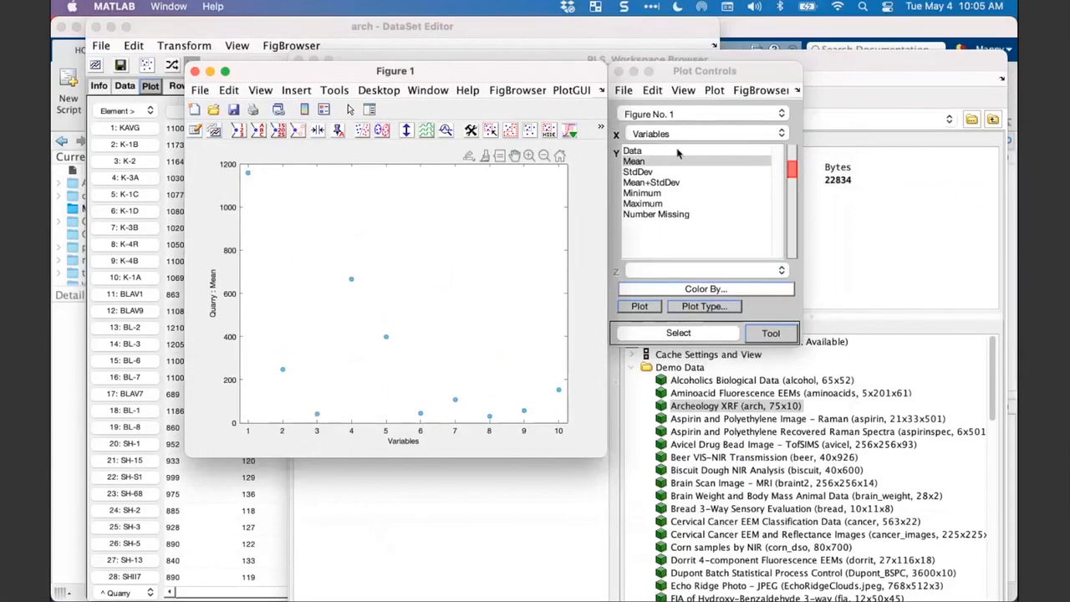
drag(681, 76, 738, 245)
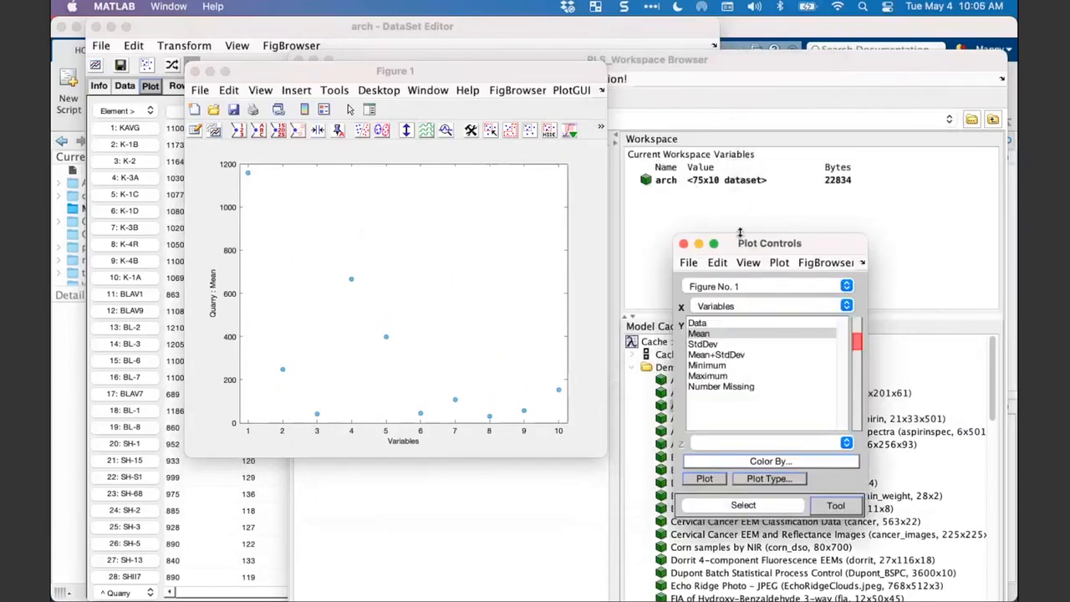
drag(743, 243, 666, 87)
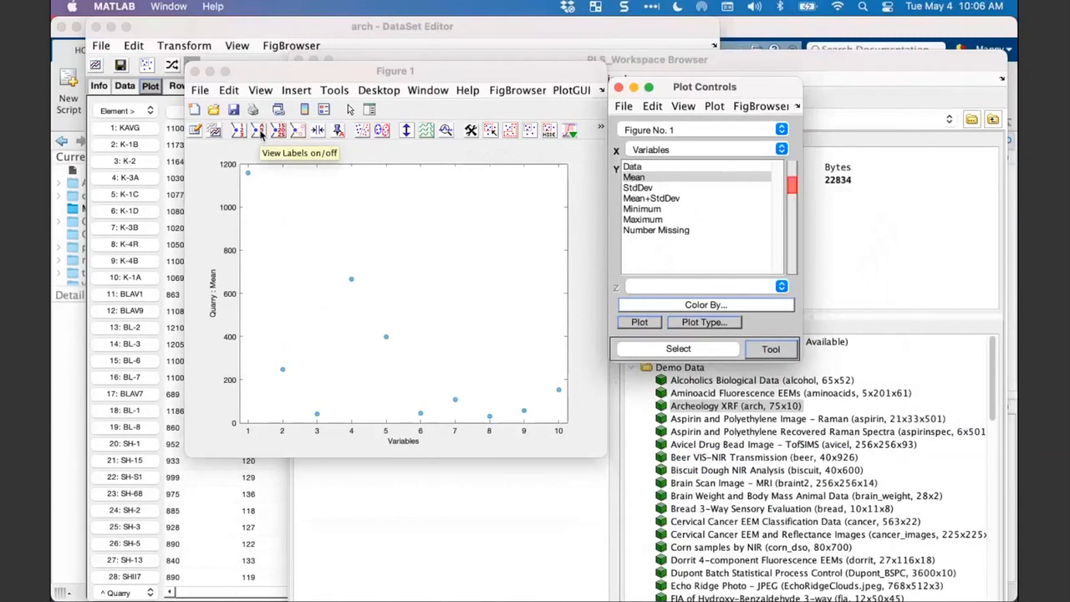
- Show the variable labels on the points of the mean plot and align the Plot Controls window with the figure
click(260, 136)
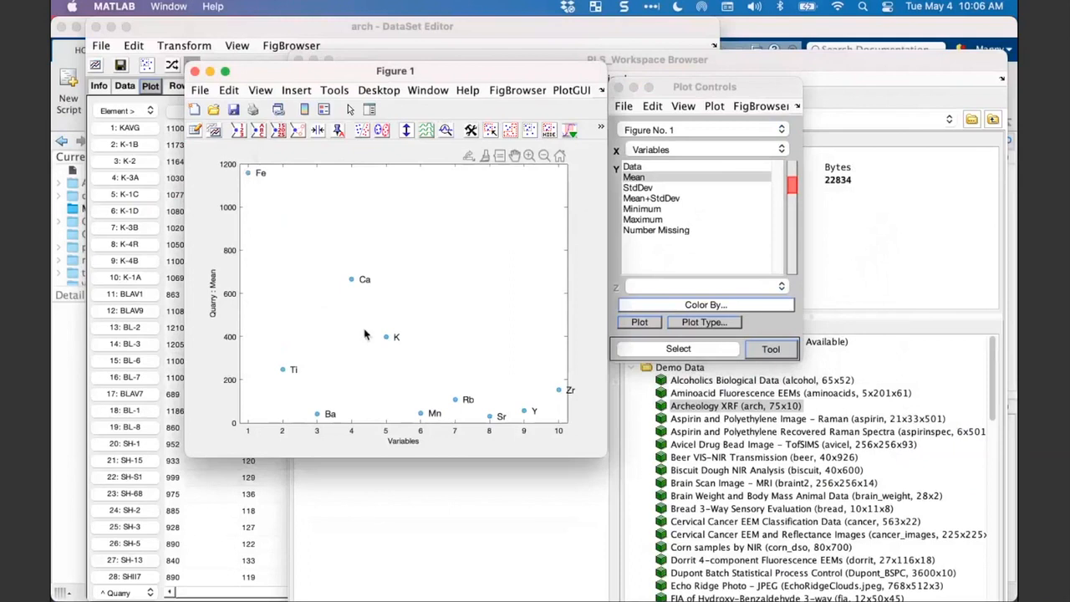
click(683, 106)
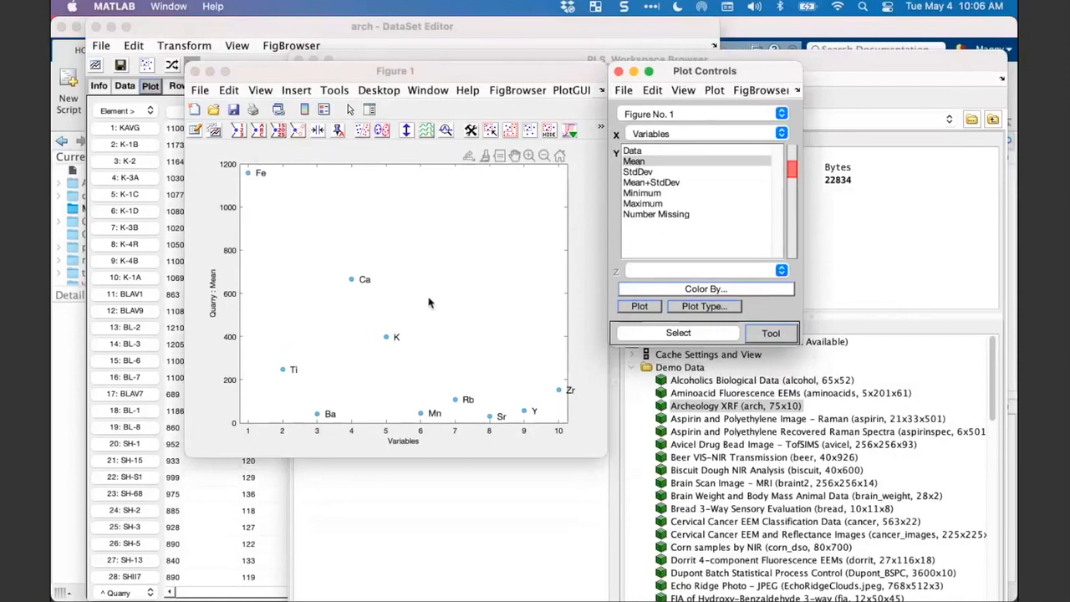
- Compare the Data, Mean, StdDev and Mean+StdDev plots of the variables, ending on Mean for the Y axis
click(652, 153)
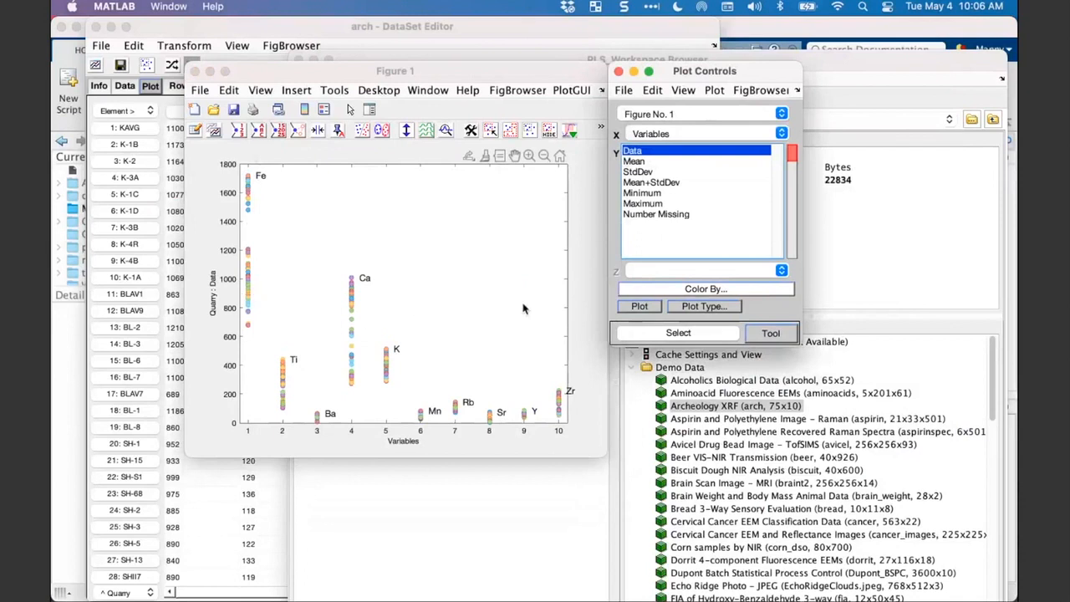
click(650, 162)
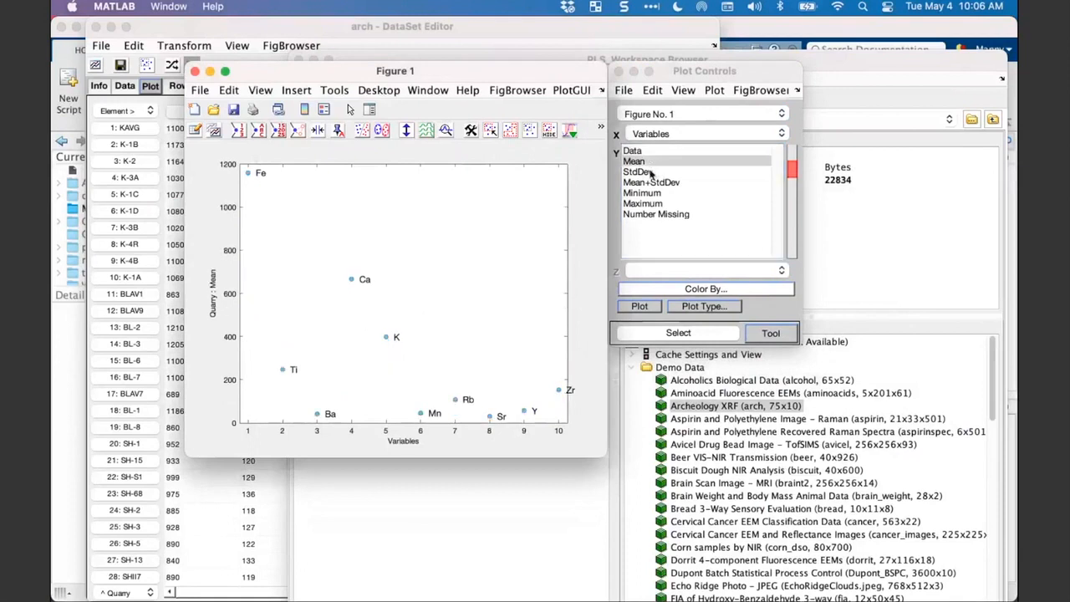
click(651, 172)
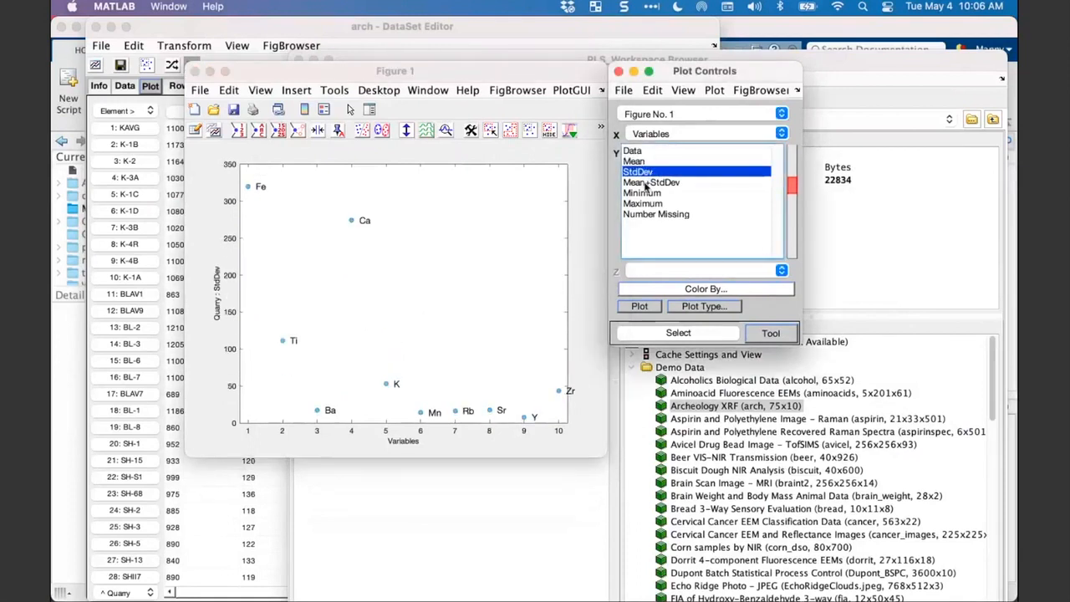
click(645, 183)
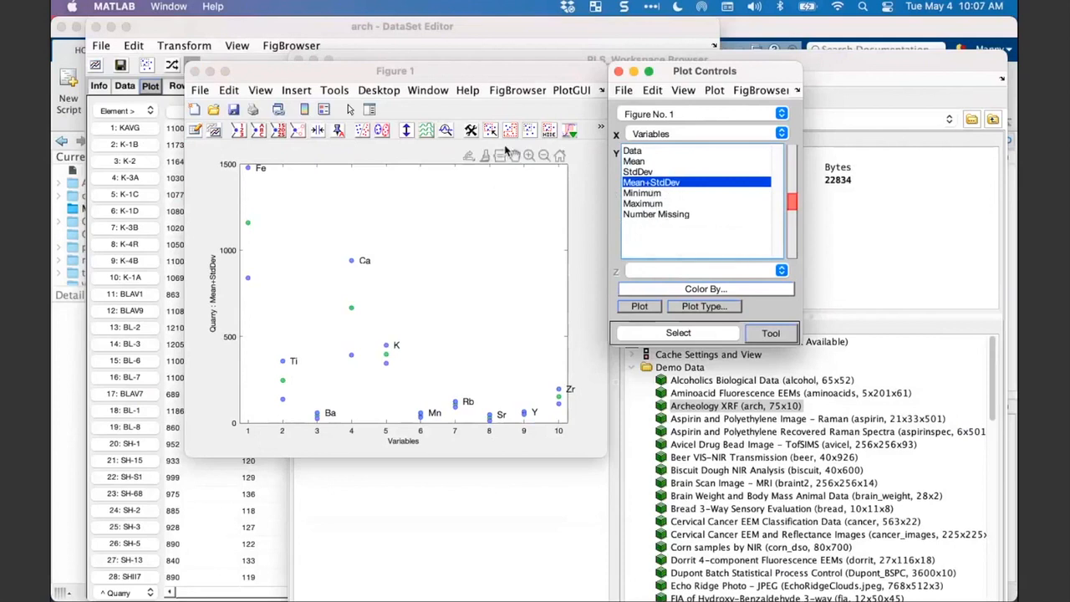
click(649, 161)
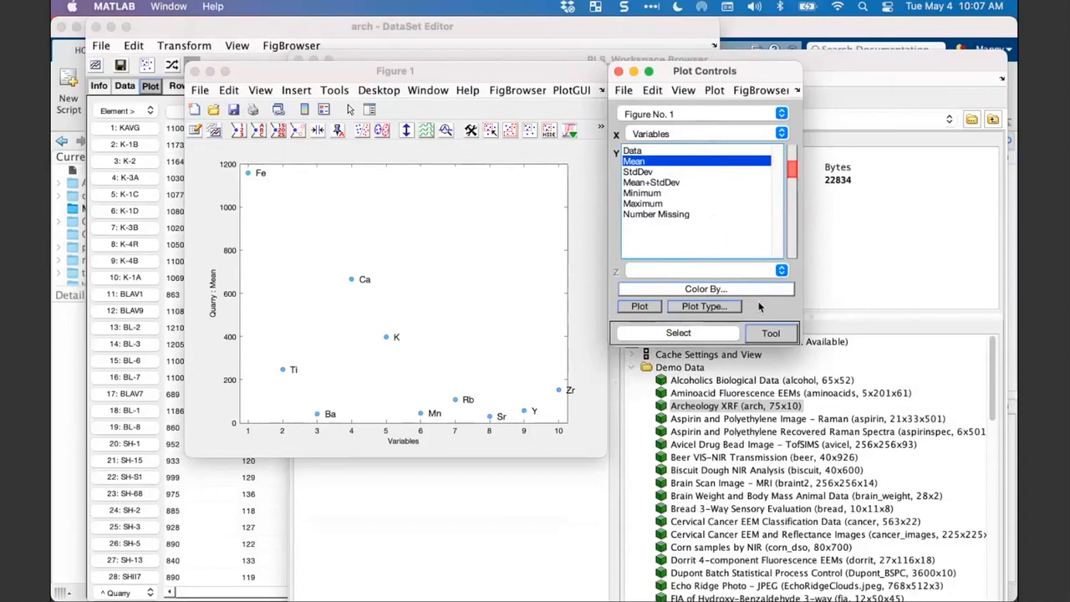
- Set the plot type of the mean plot to Bar
click(709, 307)
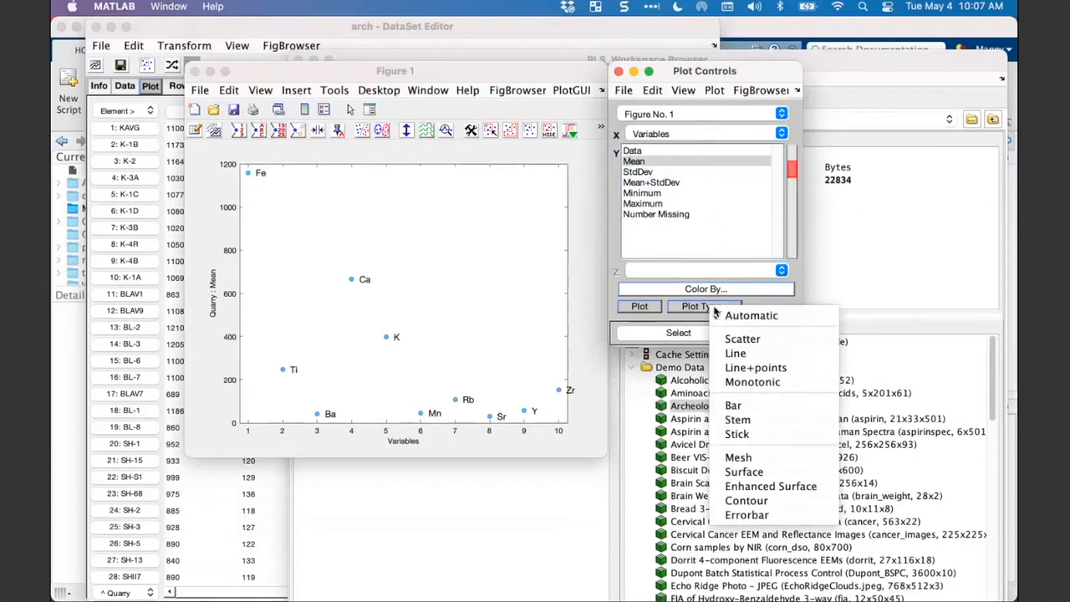
click(735, 406)
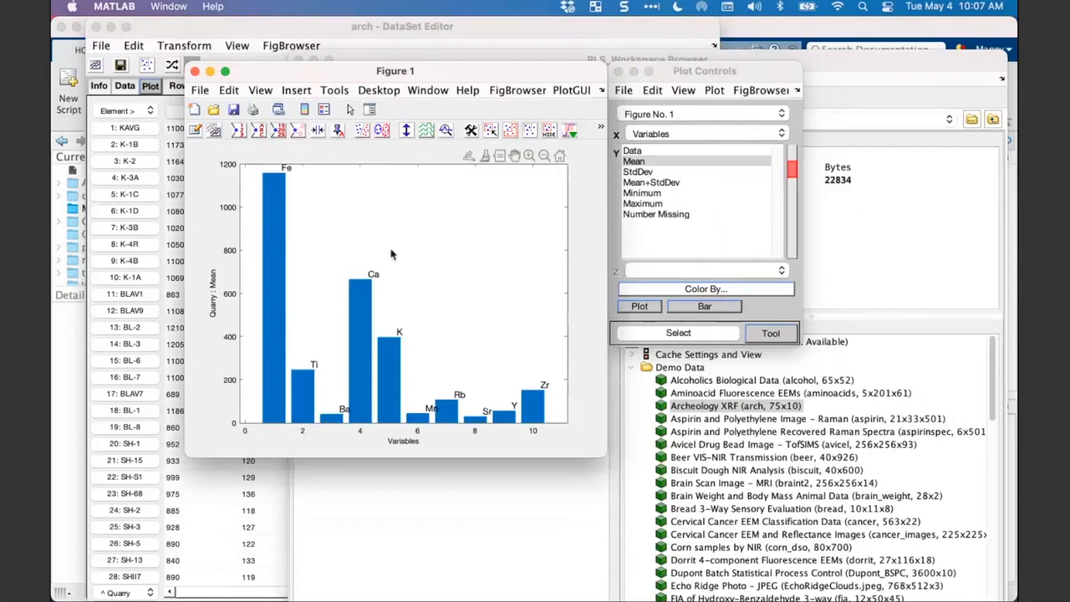
- Set the plot type of the mean plot to Line
click(705, 306)
click(704, 307)
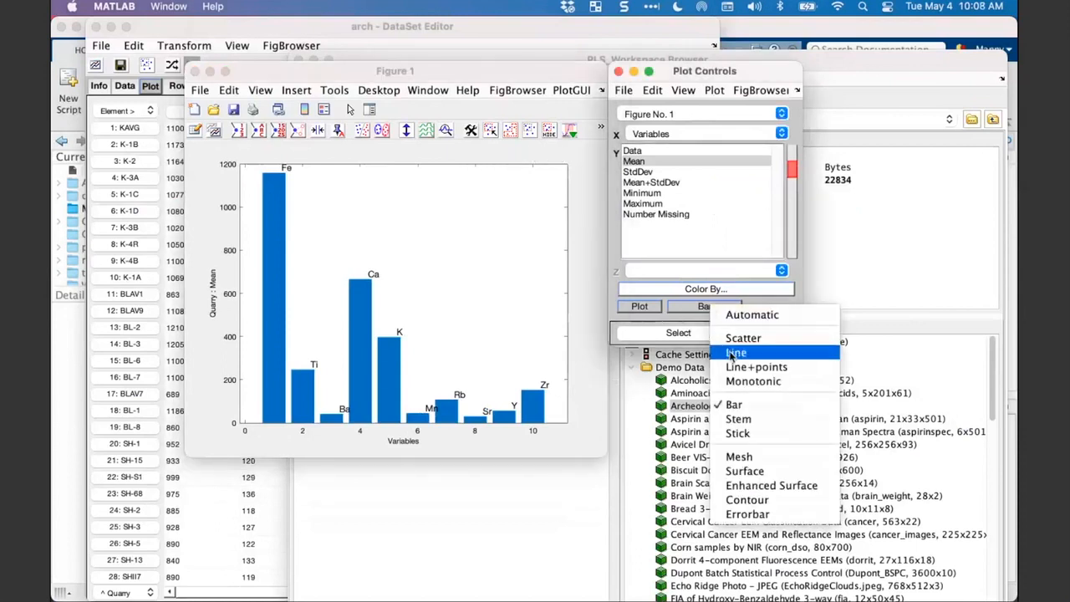
click(732, 355)
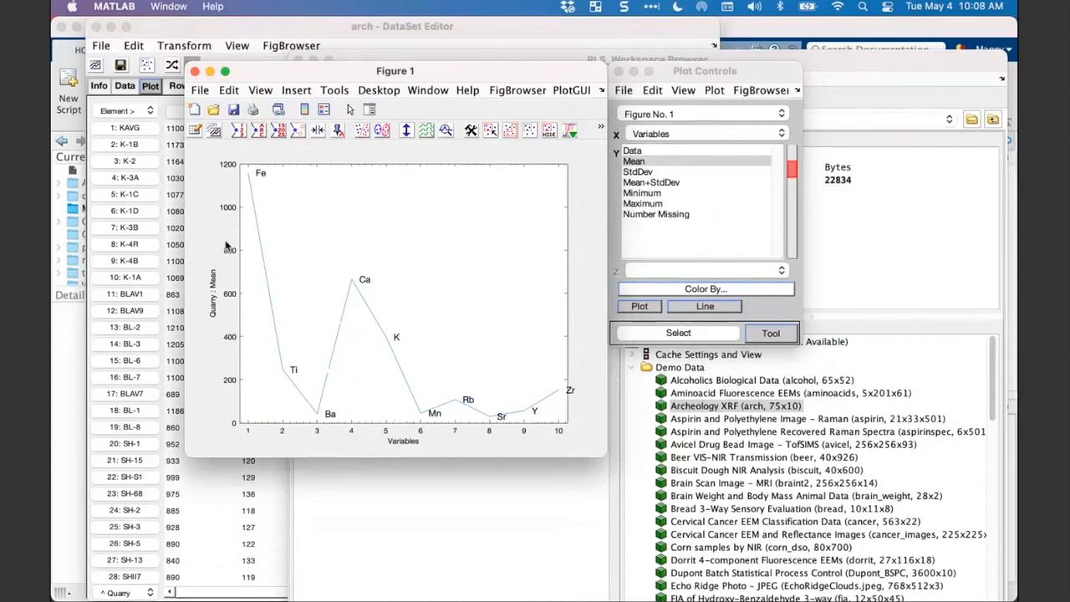
- Open the Axis Properties settings for the mean line plot through its Adjust Axes option
right_click(228, 210)
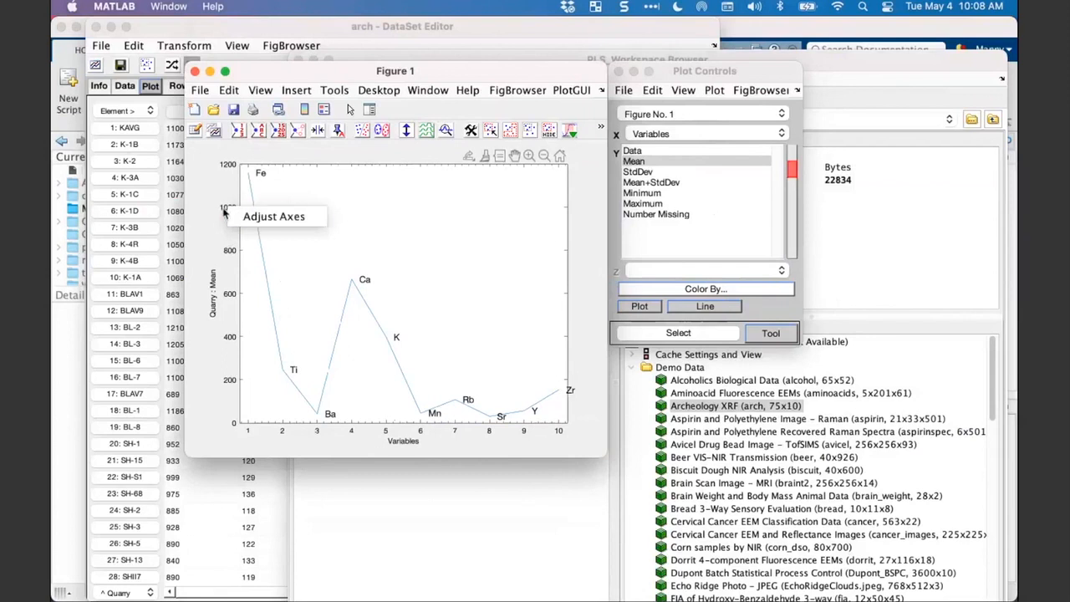
right_click(454, 237)
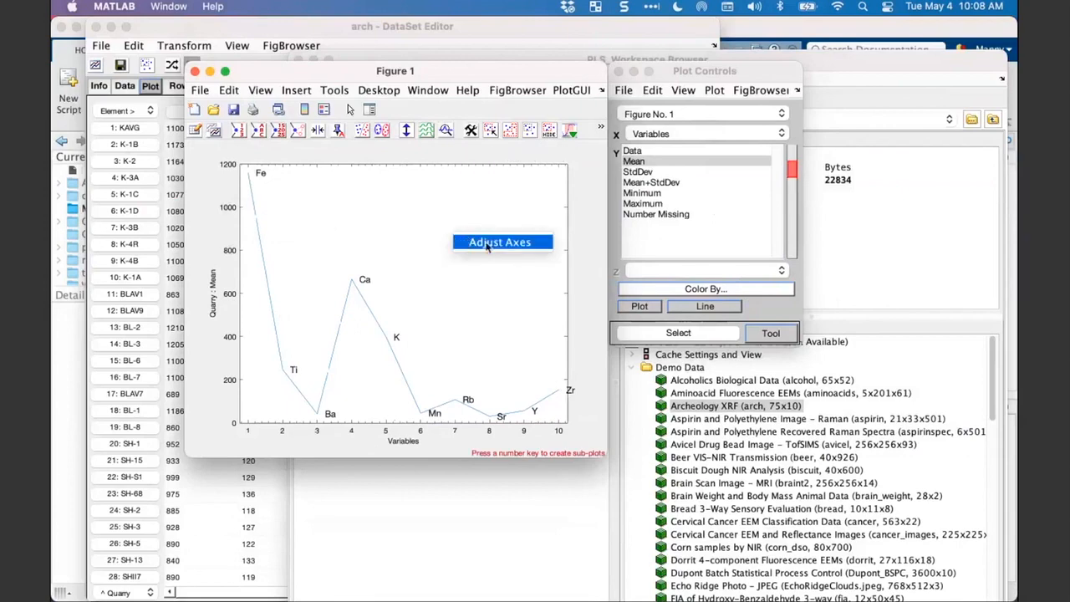
click(488, 243)
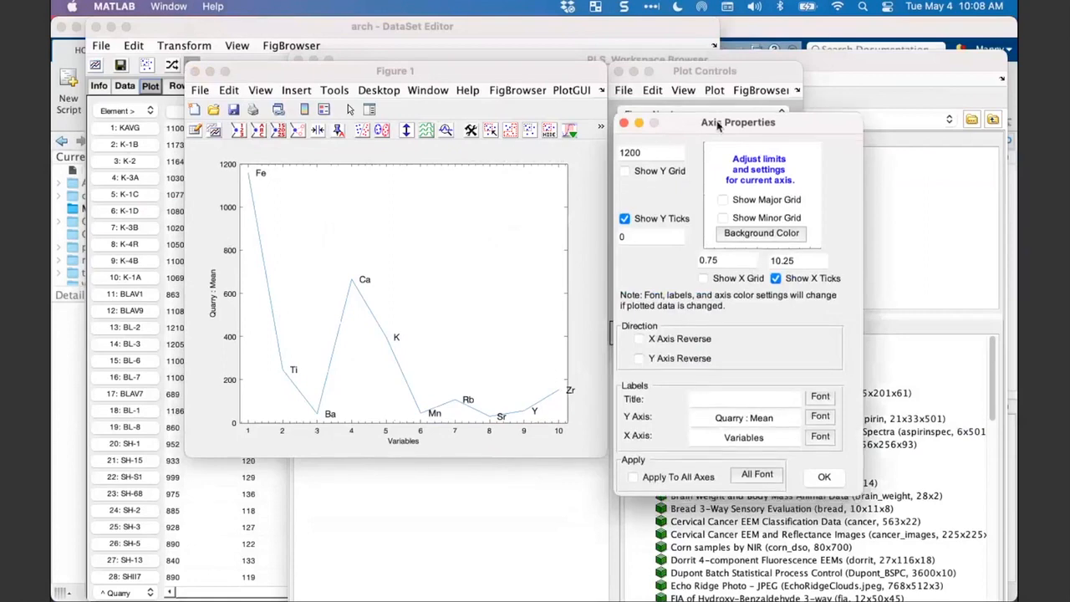
- Show the major grid on the mean line plot and apply the axis settings to all axes
drag(707, 121, 706, 84)
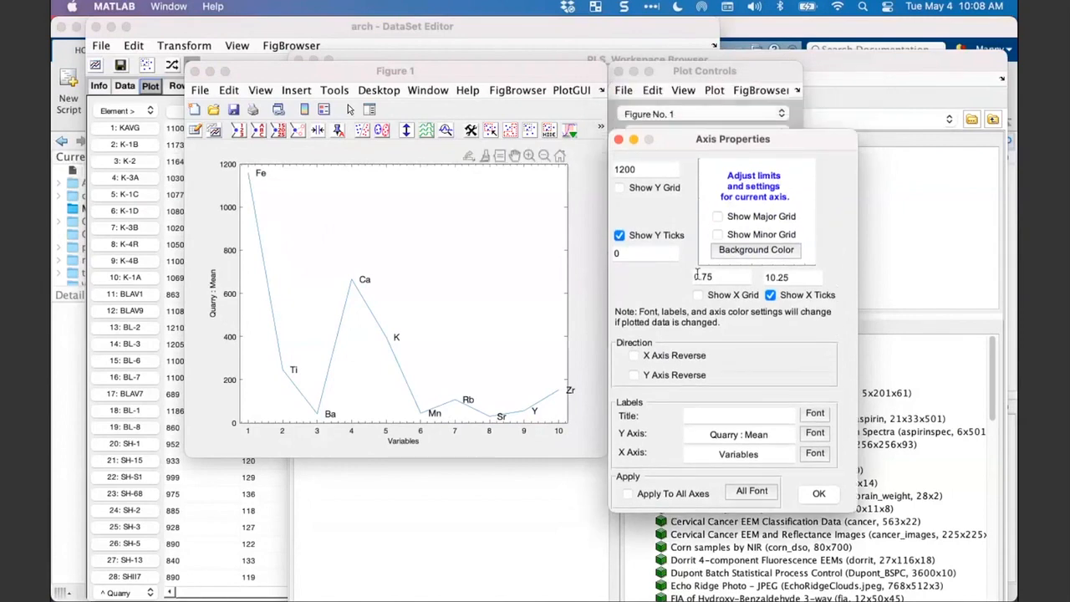
drag(674, 147, 673, 127)
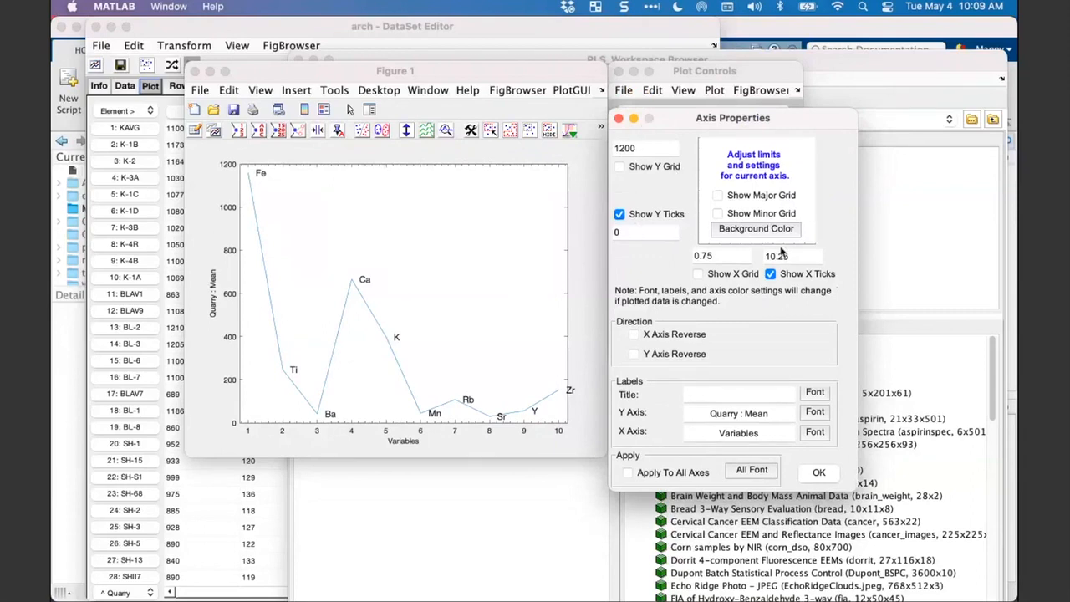
click(717, 196)
click(629, 473)
- Set the font of all axes to size 14 and close the Axis Properties
click(741, 473)
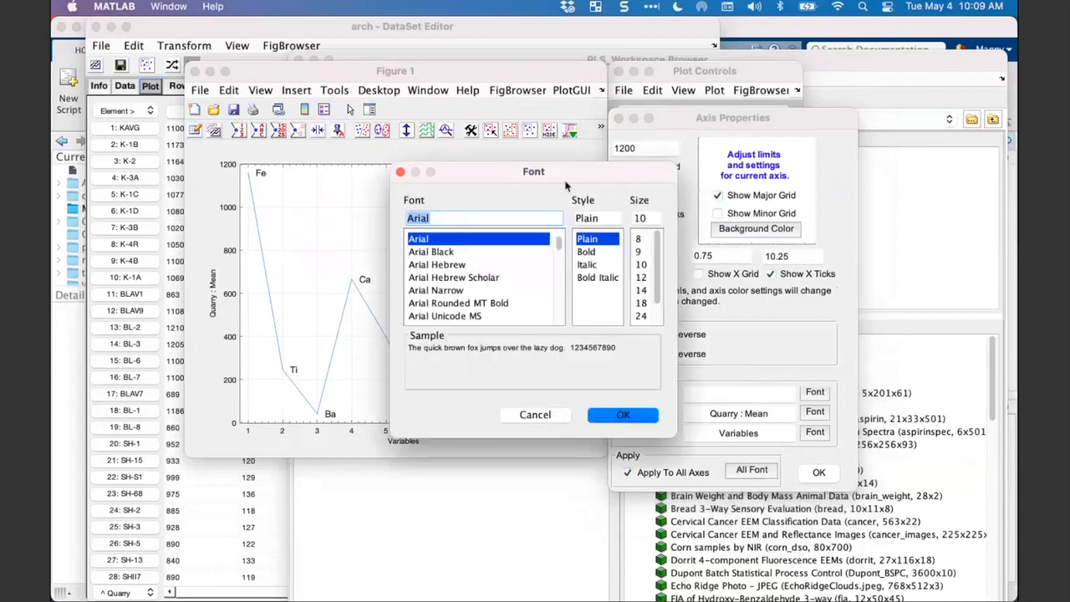
scroll(648, 269, down, 1)
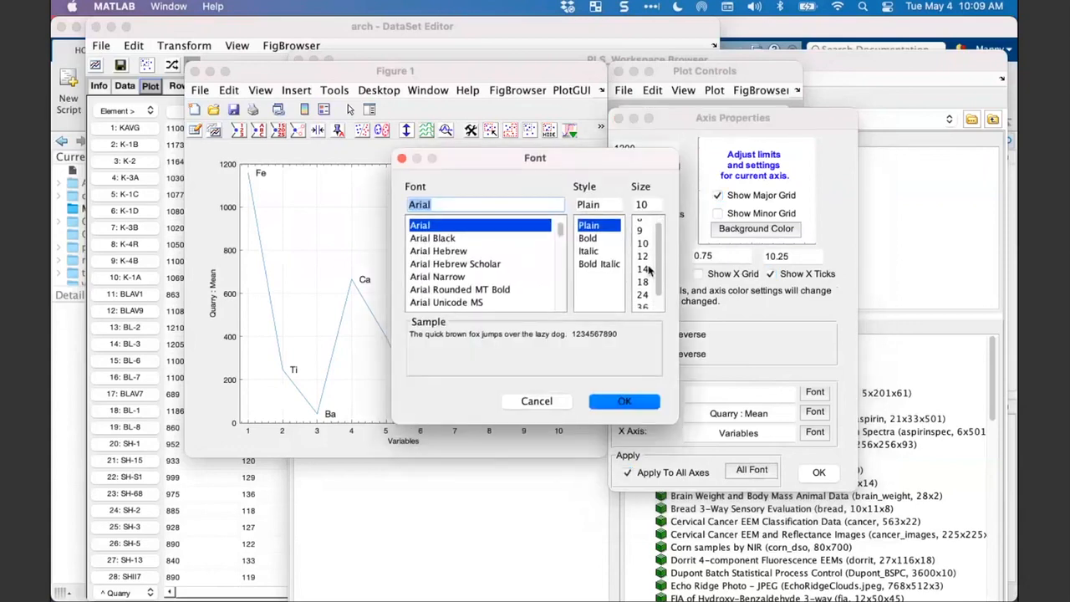
click(648, 269)
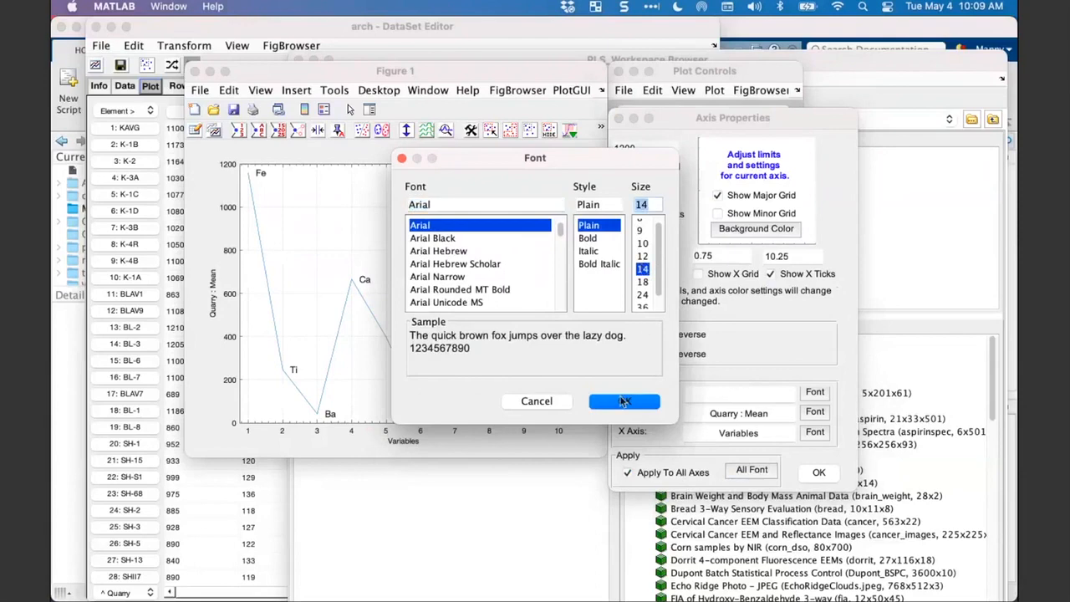
click(623, 401)
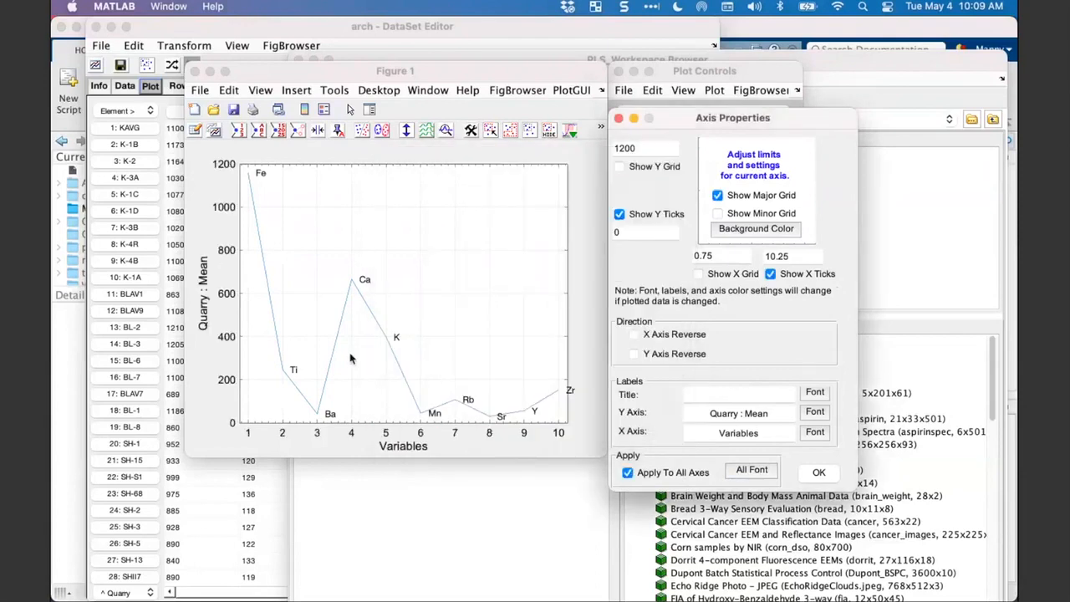
click(225, 427)
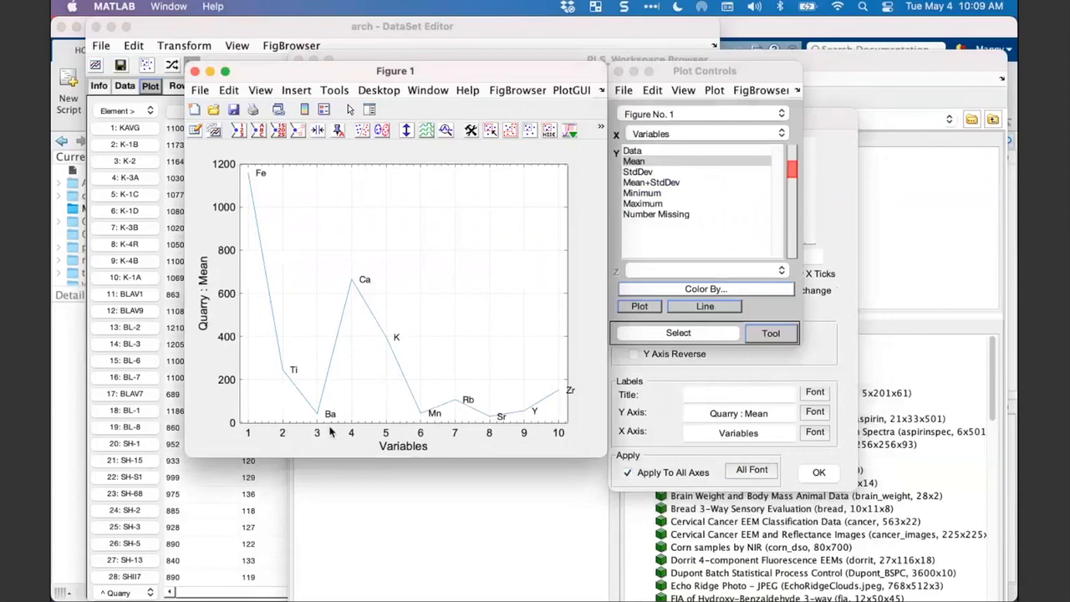
click(739, 333)
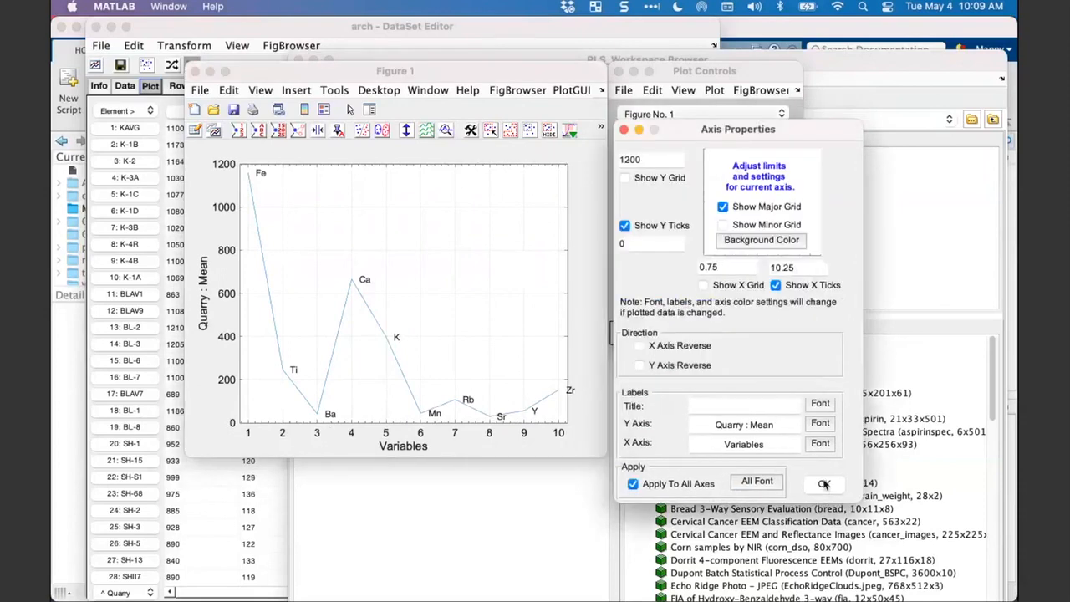
click(823, 485)
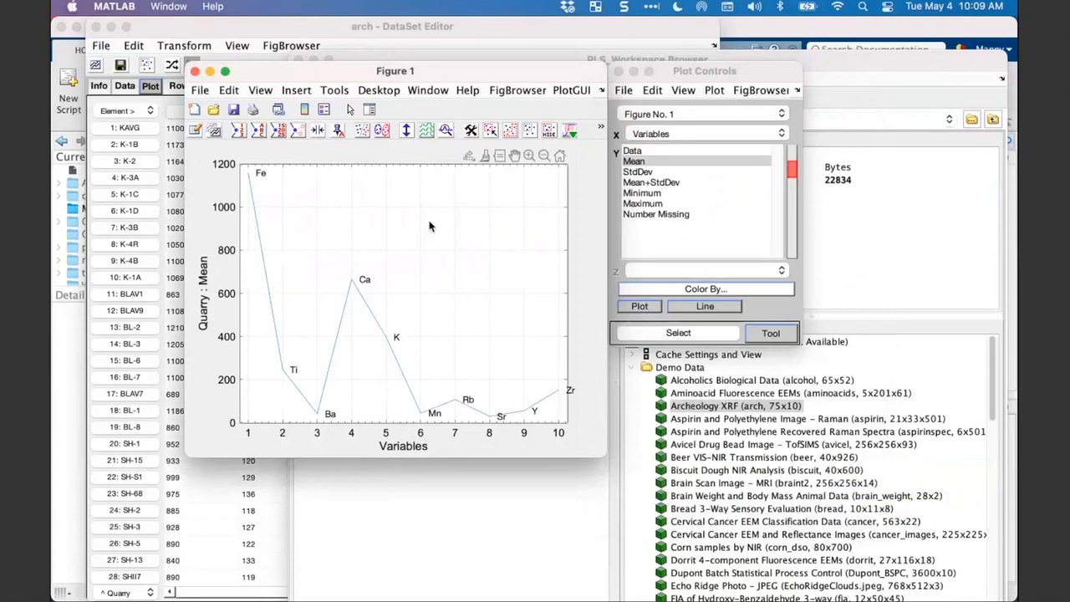
- Identify the mean curve and move its label to the other side of the Ca peak's rising line
click(345, 311)
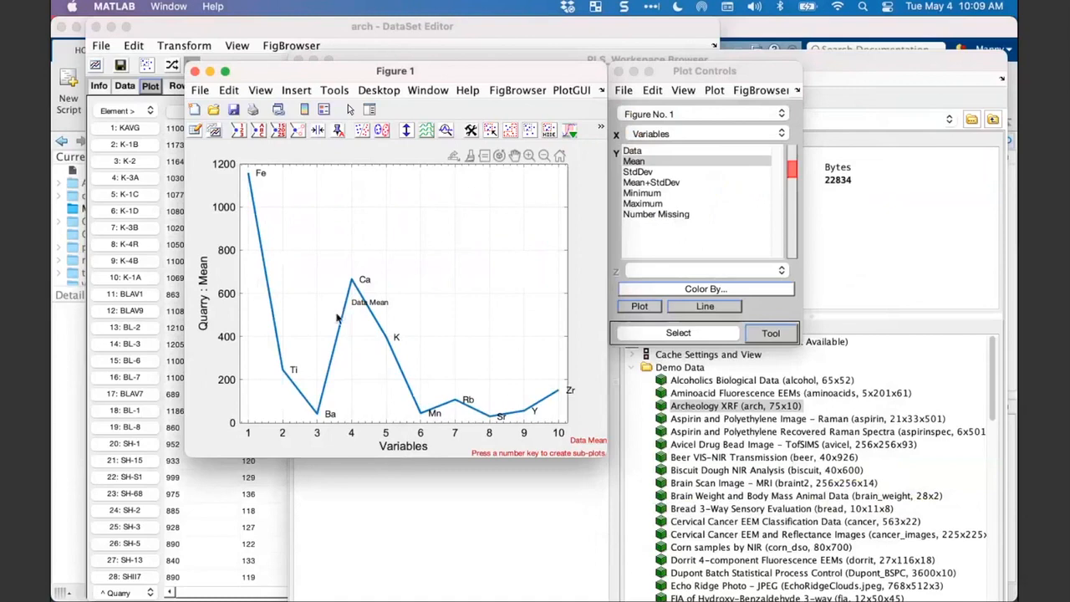
drag(384, 307, 332, 306)
- Plot Data on the Y axis and identify several individual sample curves below the Ca peak
click(632, 151)
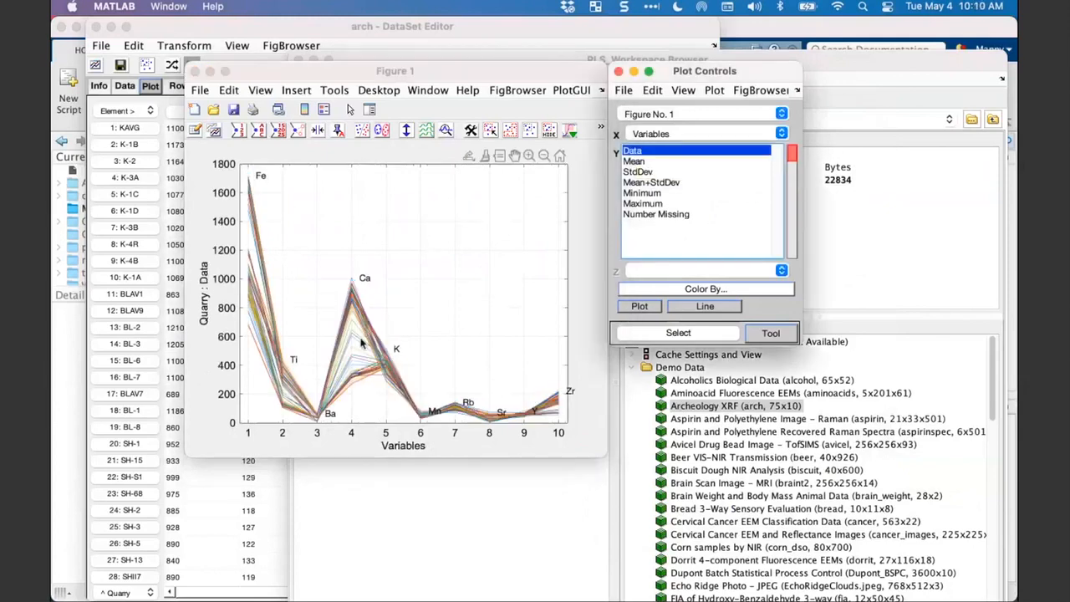
click(353, 290)
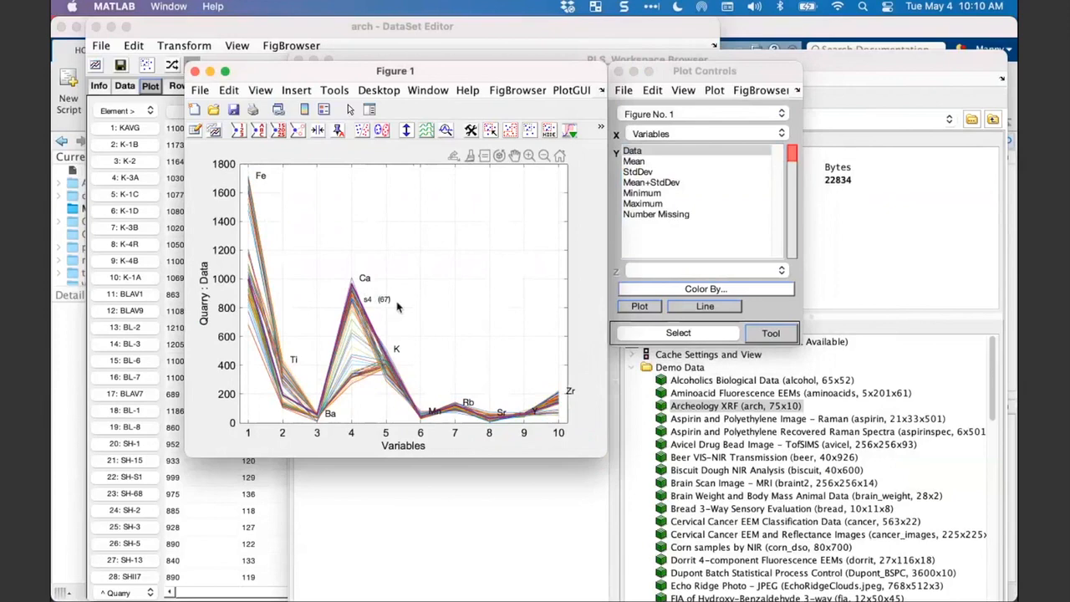
click(355, 333)
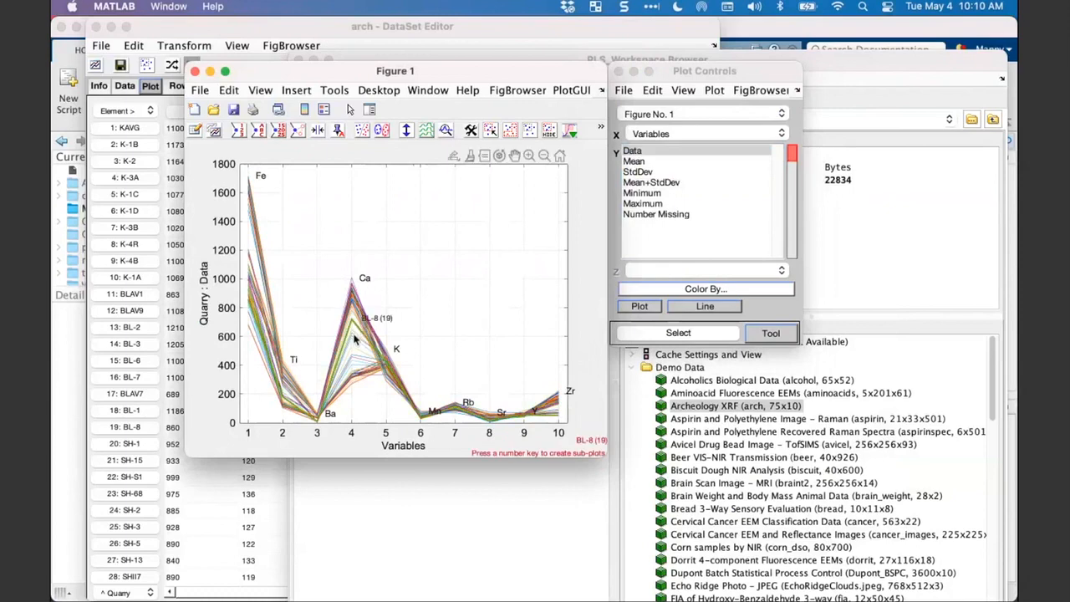
click(357, 338)
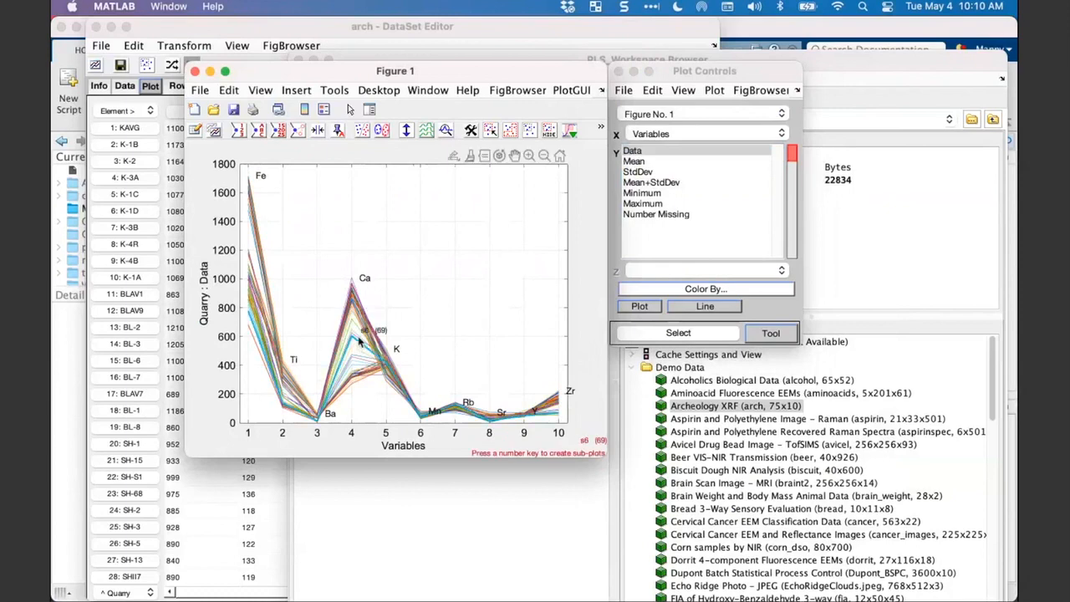
click(358, 354)
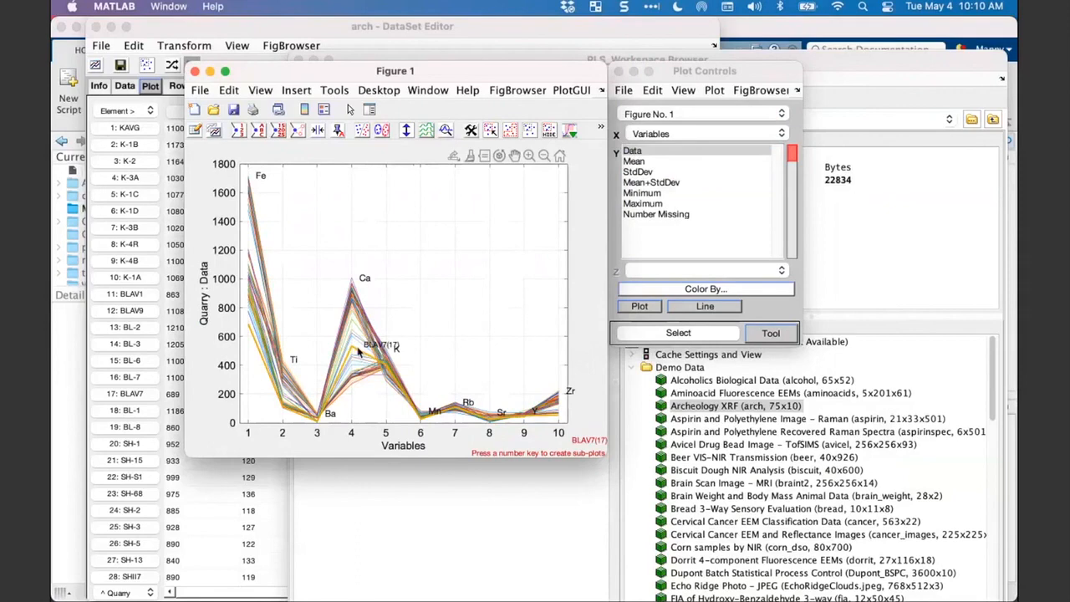
click(397, 328)
click(363, 354)
click(363, 355)
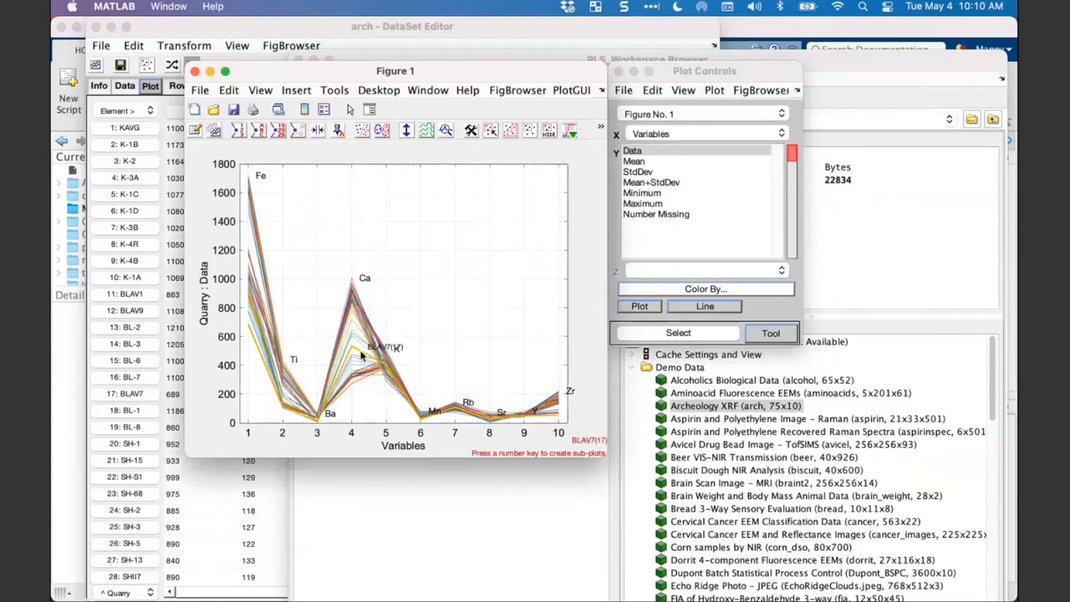
- Plot Mean on the Y axis and give its curve a thicker line width
click(632, 161)
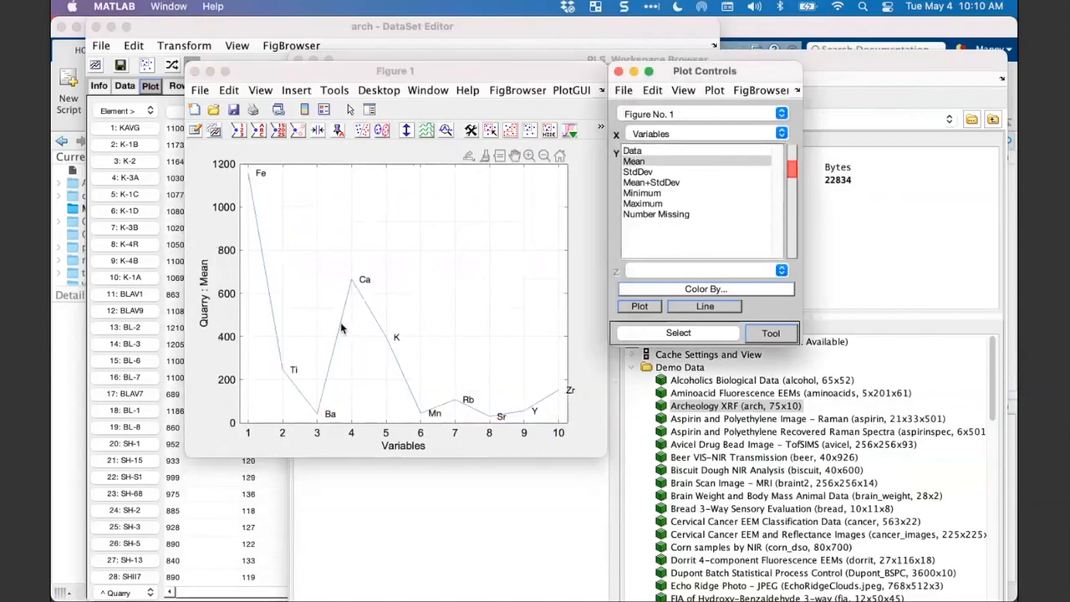
right_click(341, 329)
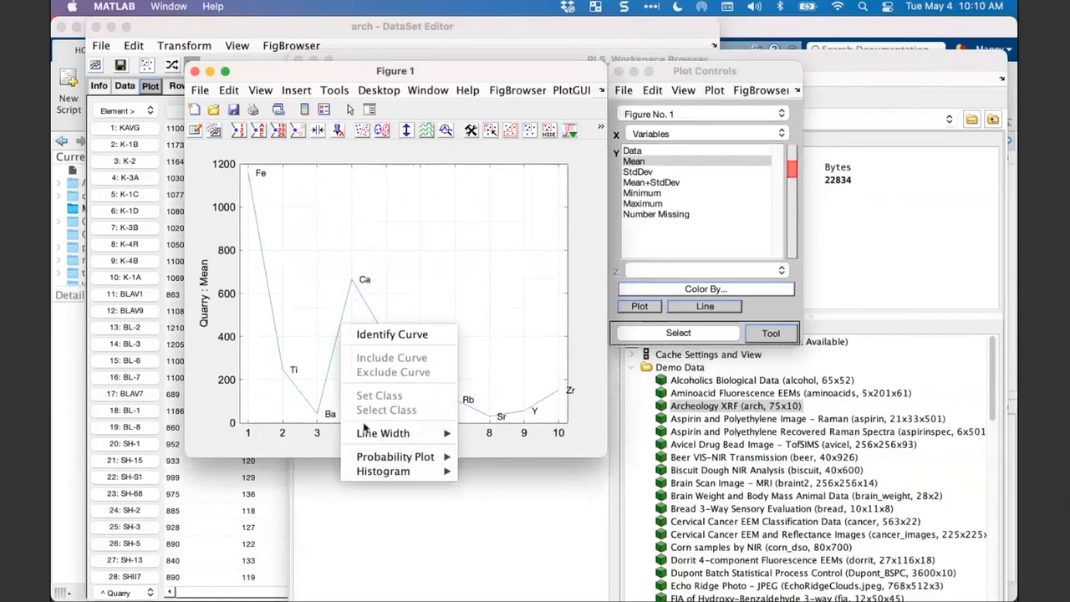
mouse_move(380, 430)
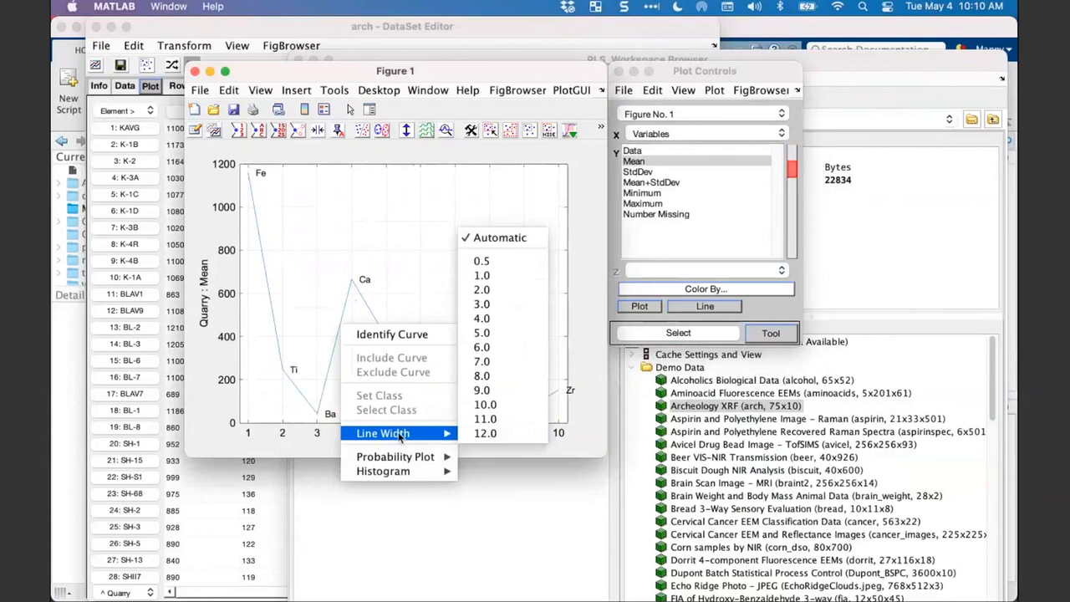
click(499, 312)
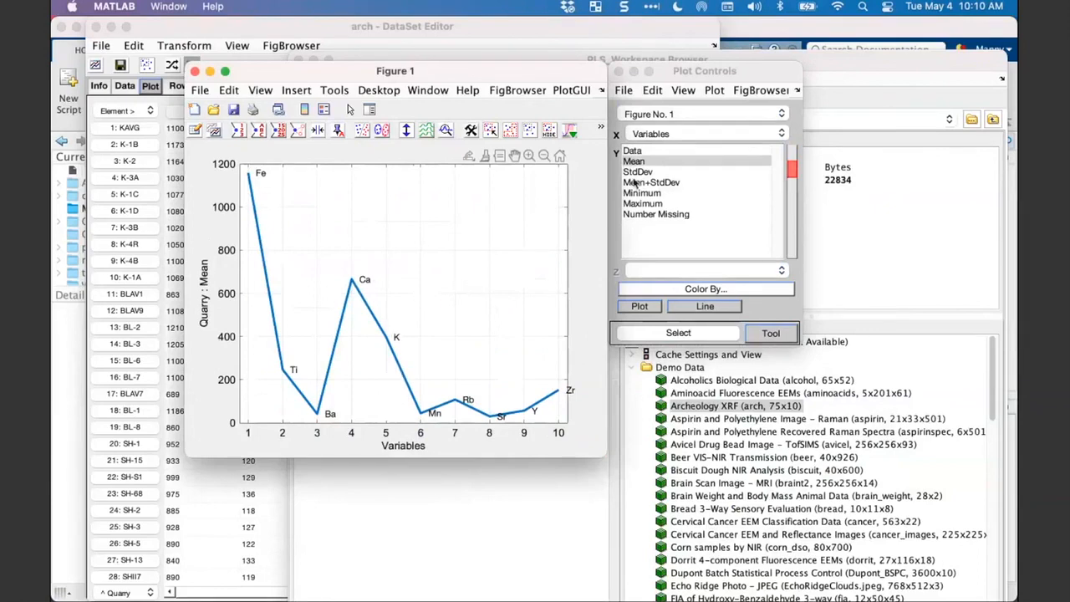
- Compare the Data and Mean+StdDev plots with the thicker lines, ending on Data for the Y axis
click(647, 156)
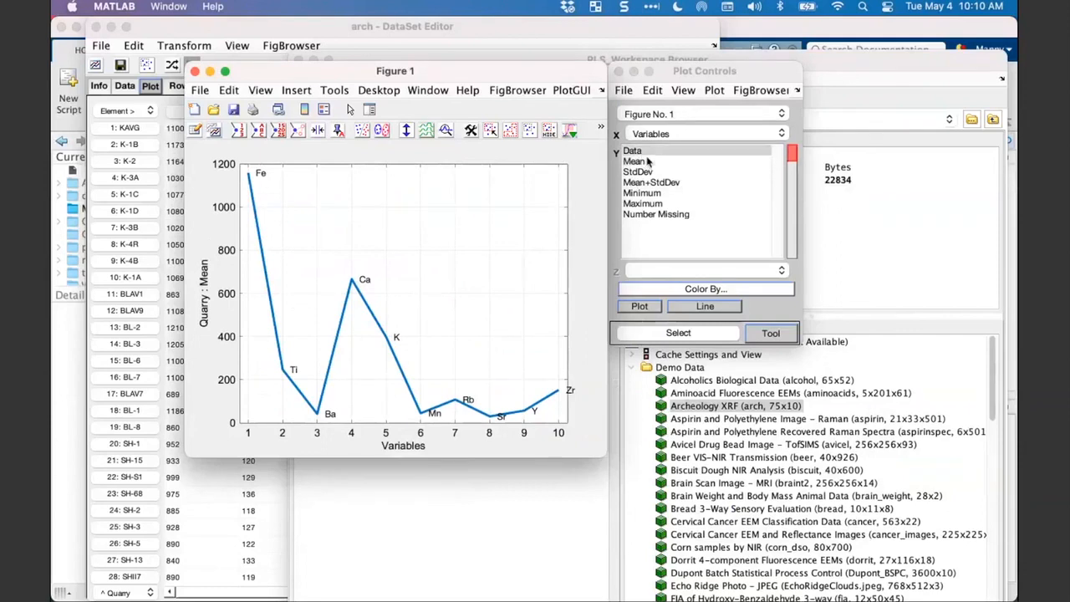
click(647, 156)
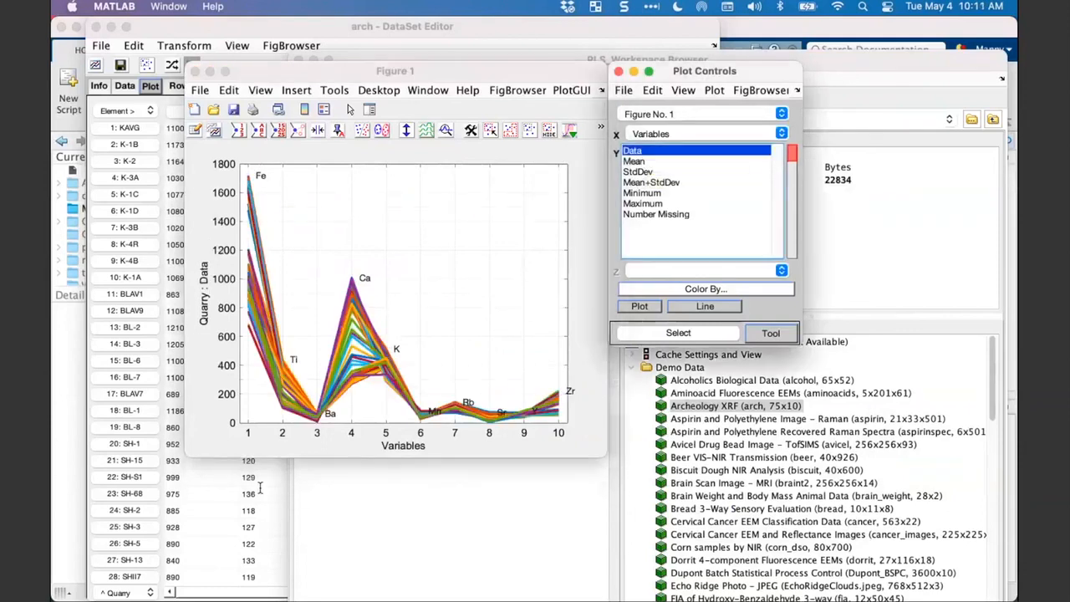
click(650, 181)
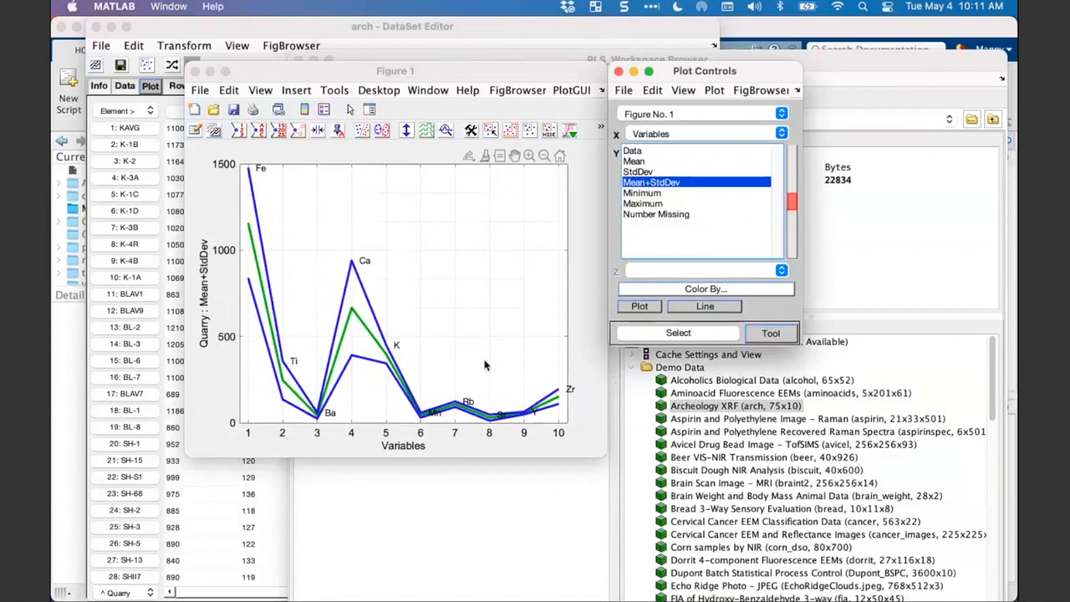
click(655, 151)
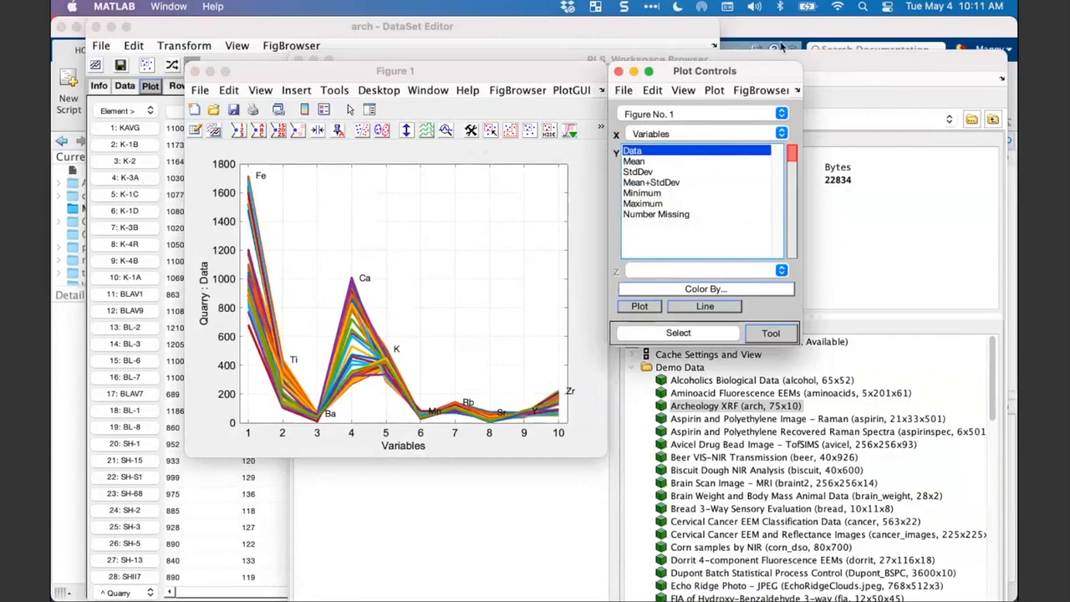
- Switch the plot from the data summary to rows and plot sample K-3A (4) on the Y axis
click(715, 90)
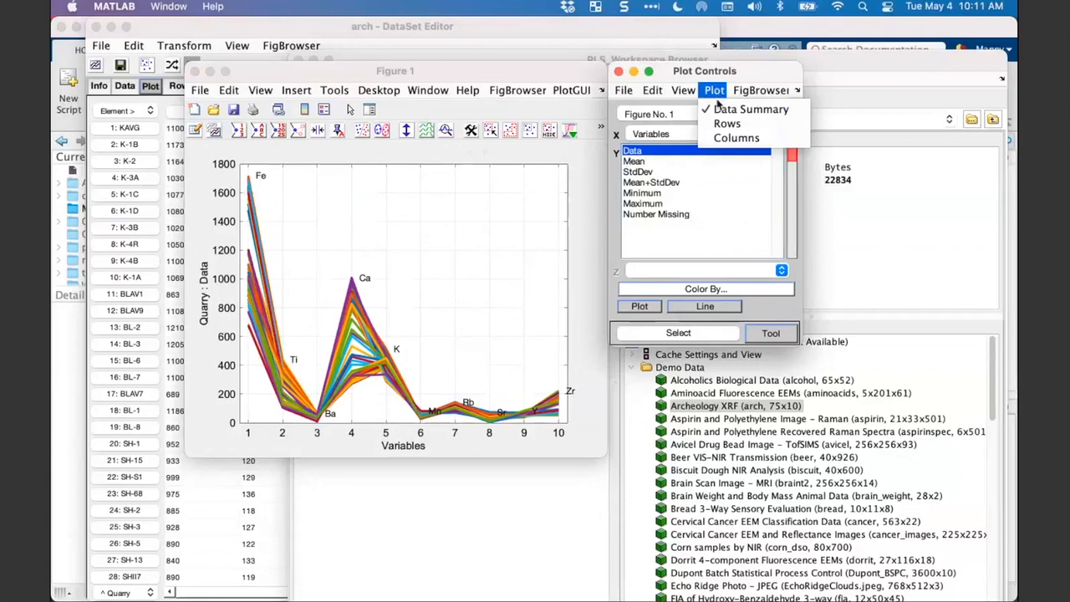
click(717, 124)
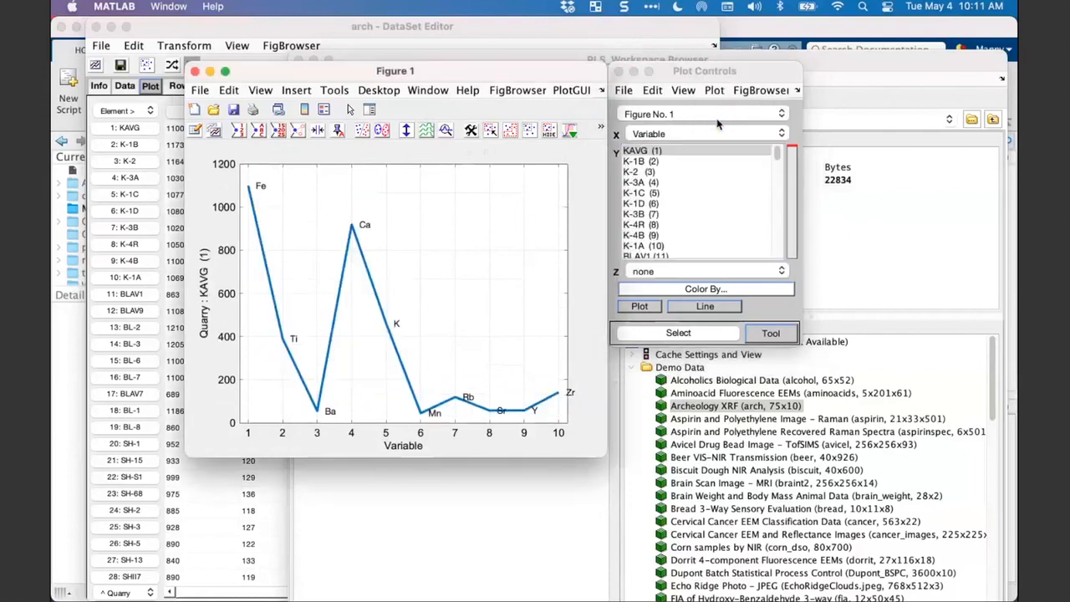
click(645, 162)
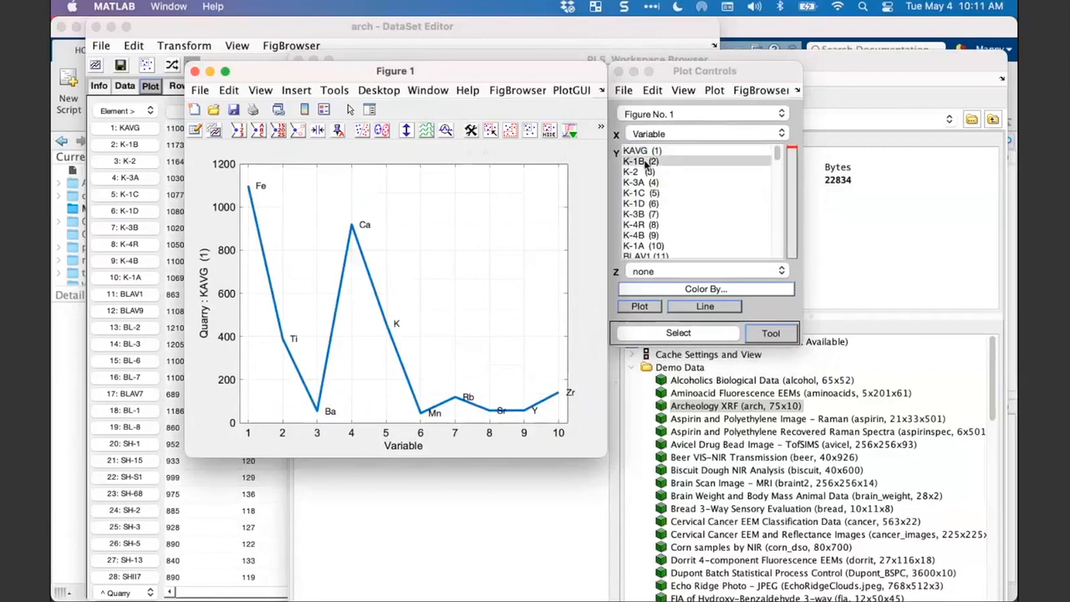
click(645, 182)
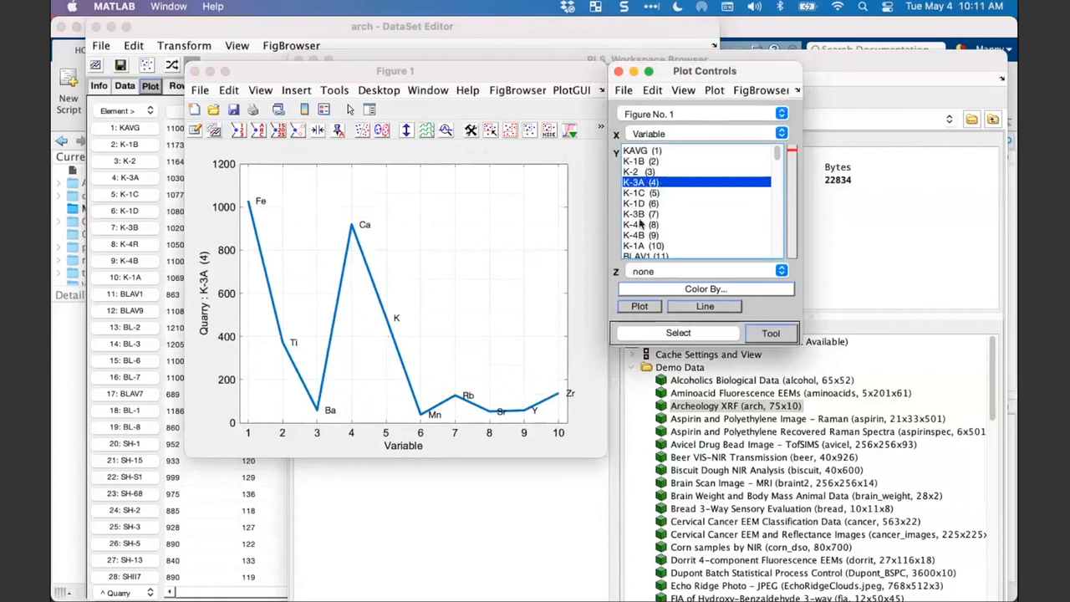
- Plot the range of samples K-3A (4) through K-4R (8) together on the Y axis and browse the remaining samples
shift+click(635, 226)
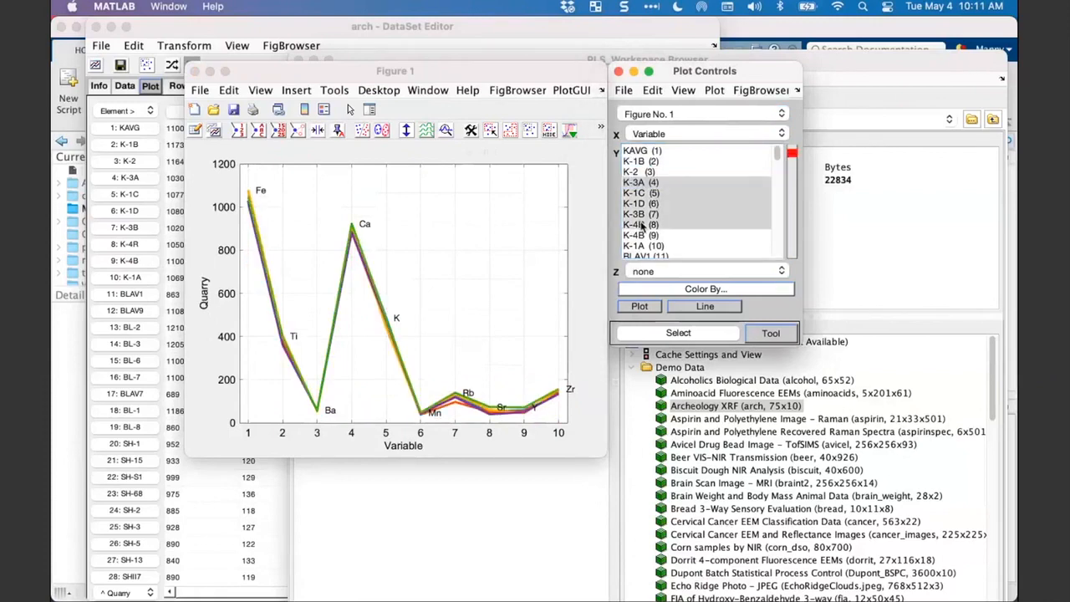
click(659, 183)
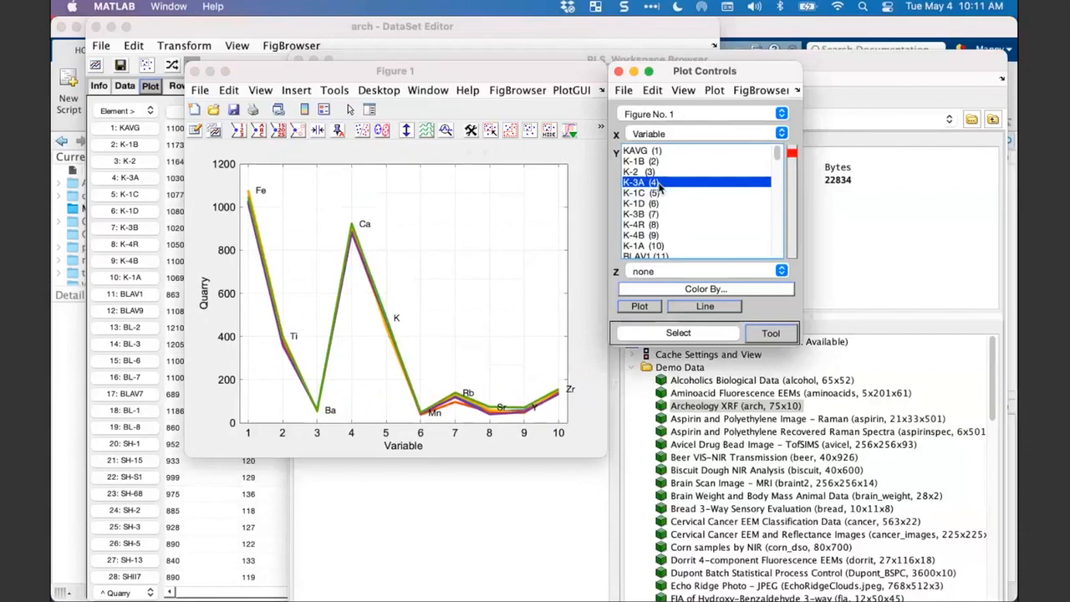
click(648, 226)
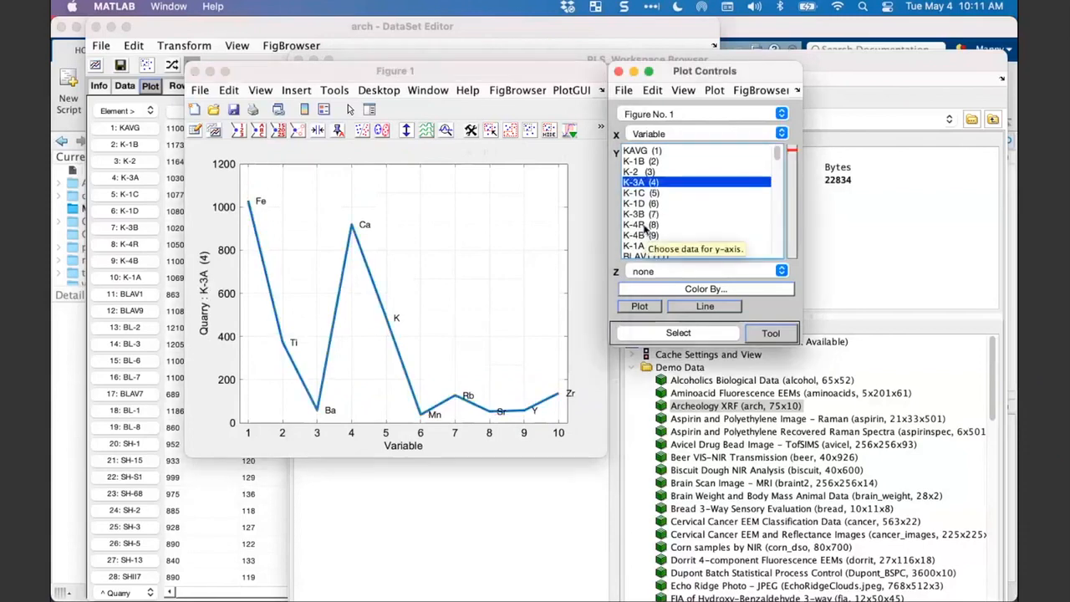
shift+click(648, 226)
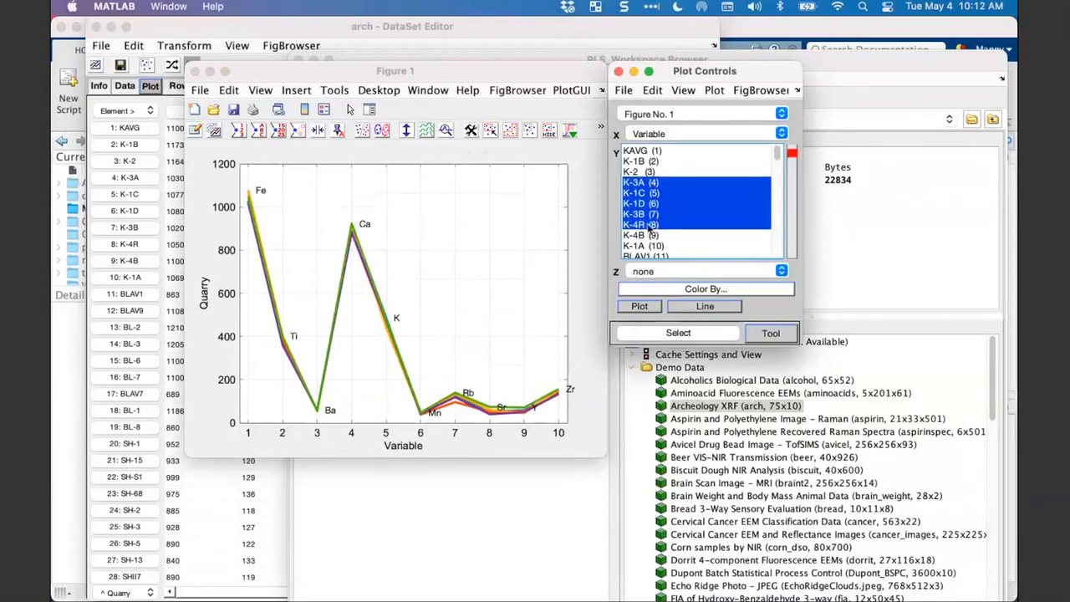
scroll(652, 219, down, 5)
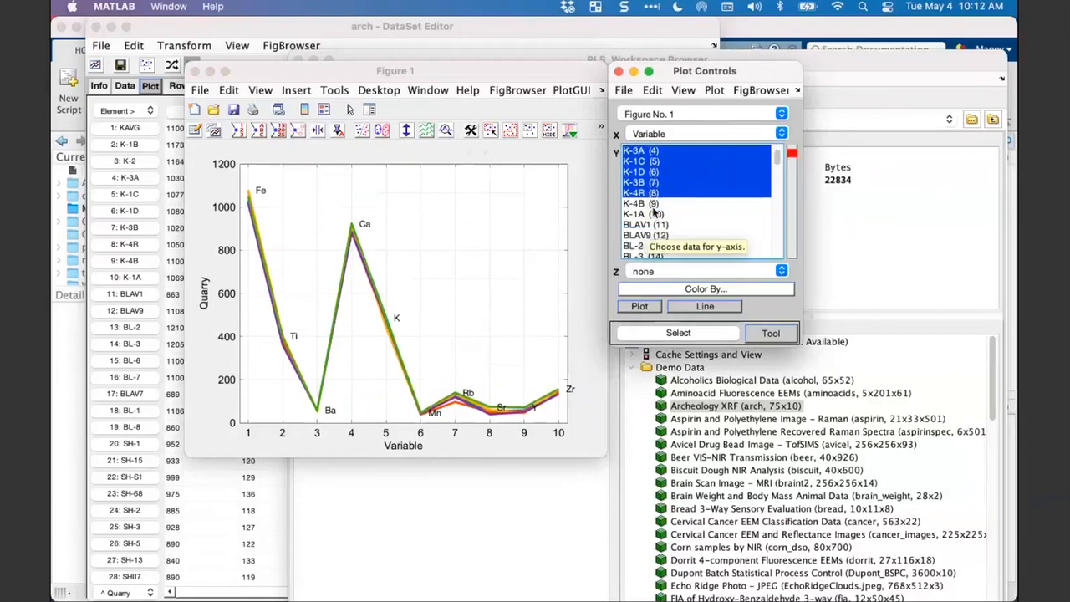
scroll(654, 214, down, 2)
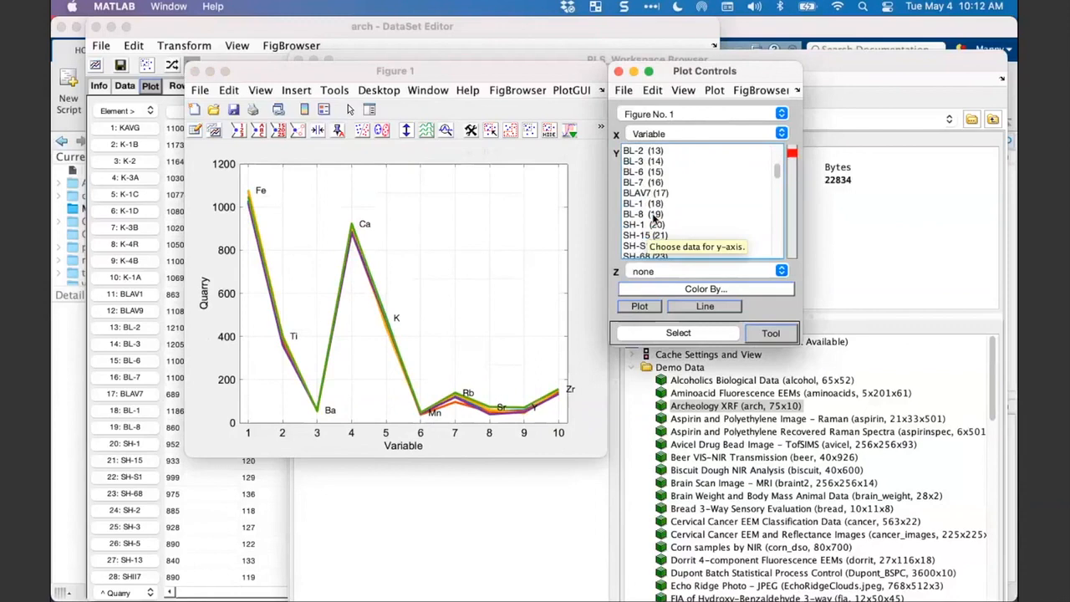
- Add samples SH-S1 (22), SH-3 (25), SHIL1 (37) and ANA-5 (46) to the ones plotted on the Y axis
scroll(655, 215, down, 2)
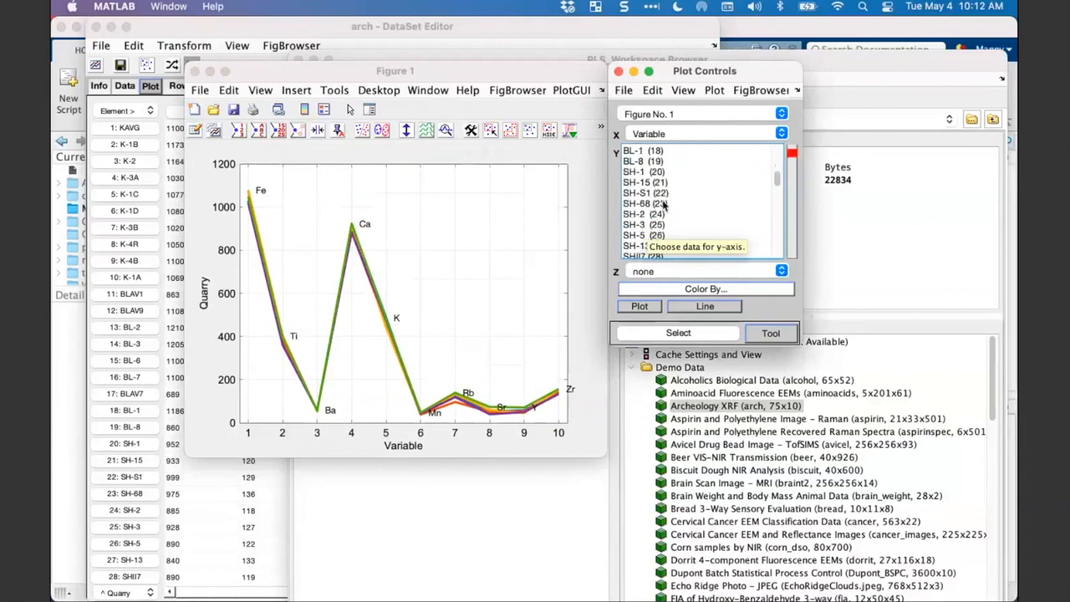
click(655, 194)
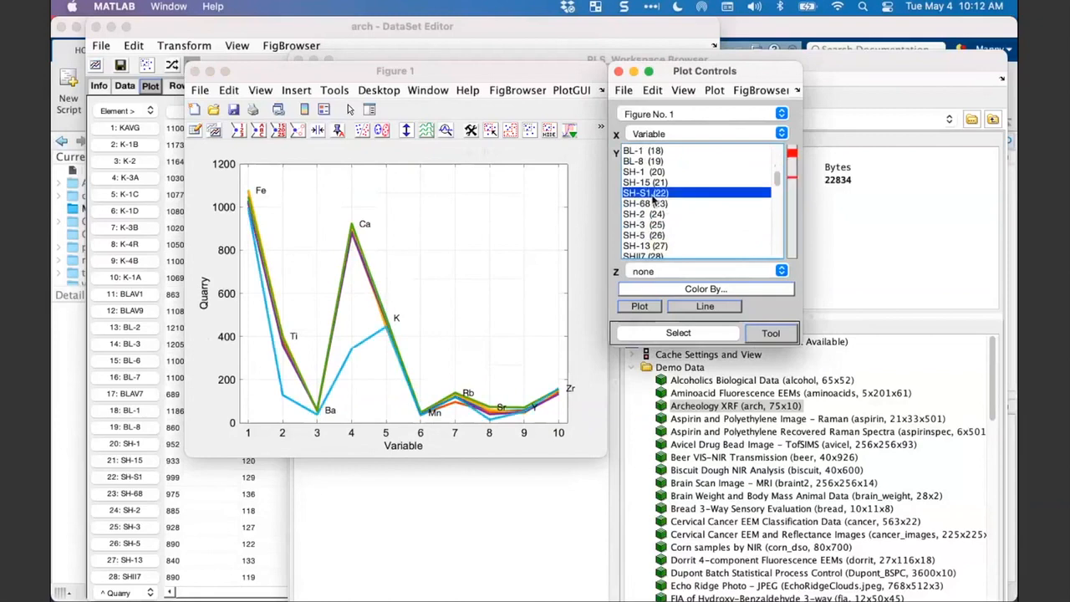
click(653, 222)
scroll(651, 230, down, 4)
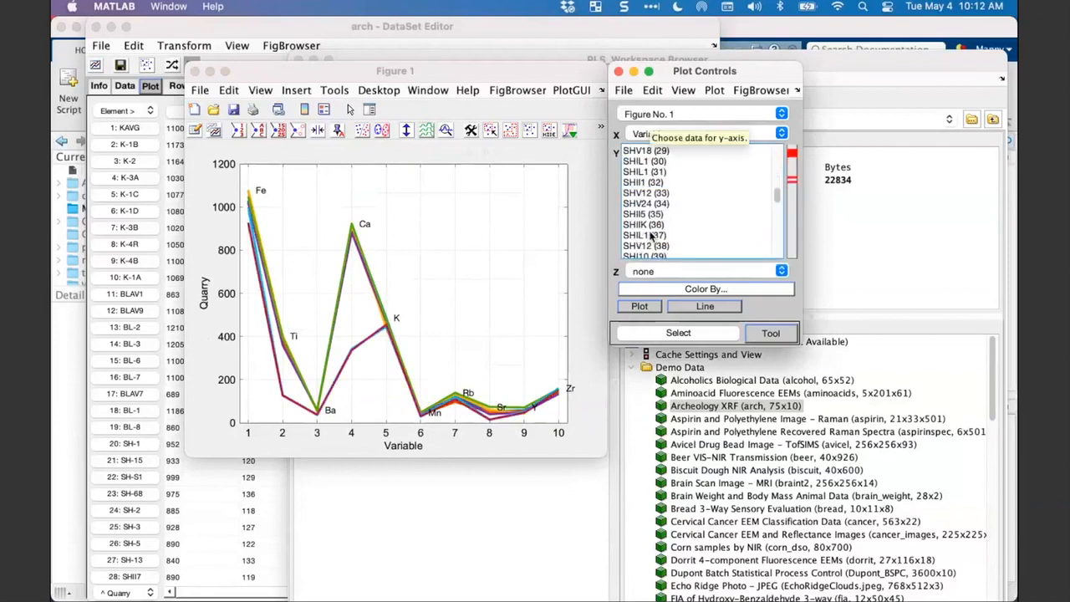
super+click(651, 235)
scroll(672, 177, down, 5)
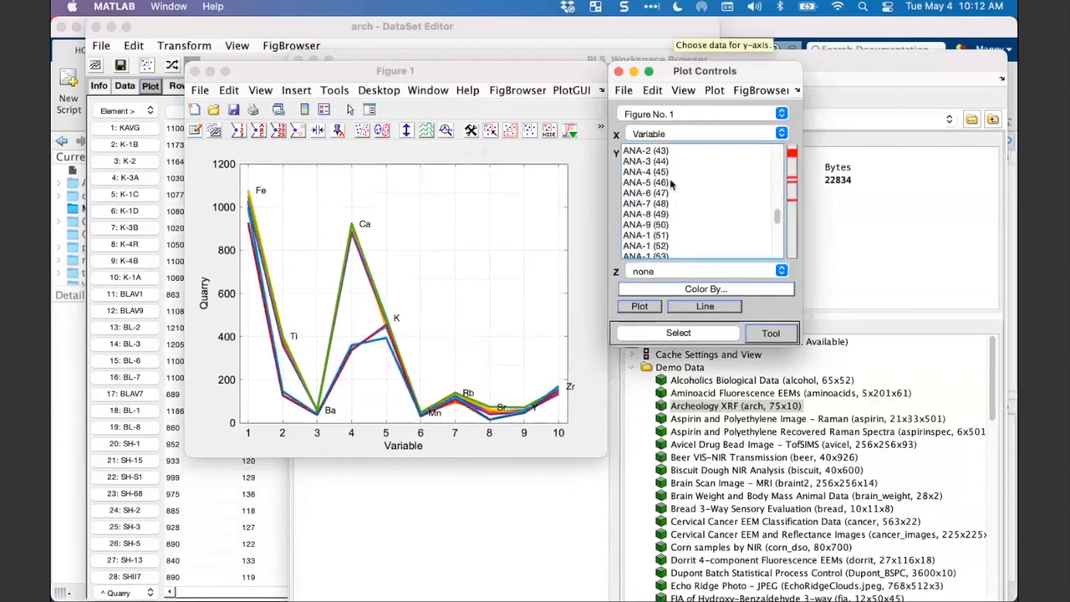
super+click(670, 183)
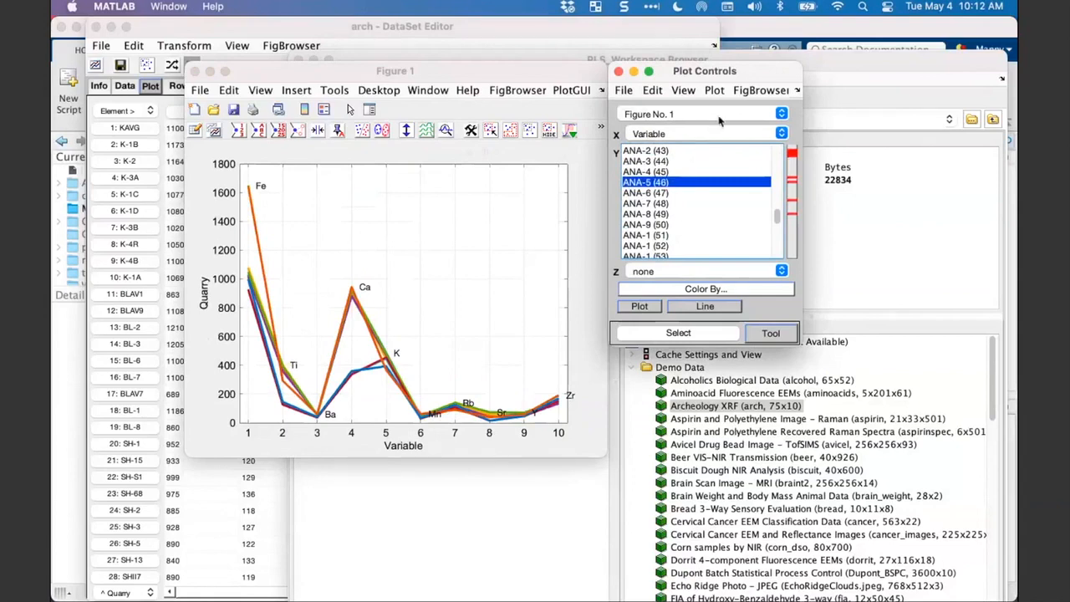
- Switch the plot from rows to columns and hide the sample labels on the Fe plot
click(714, 91)
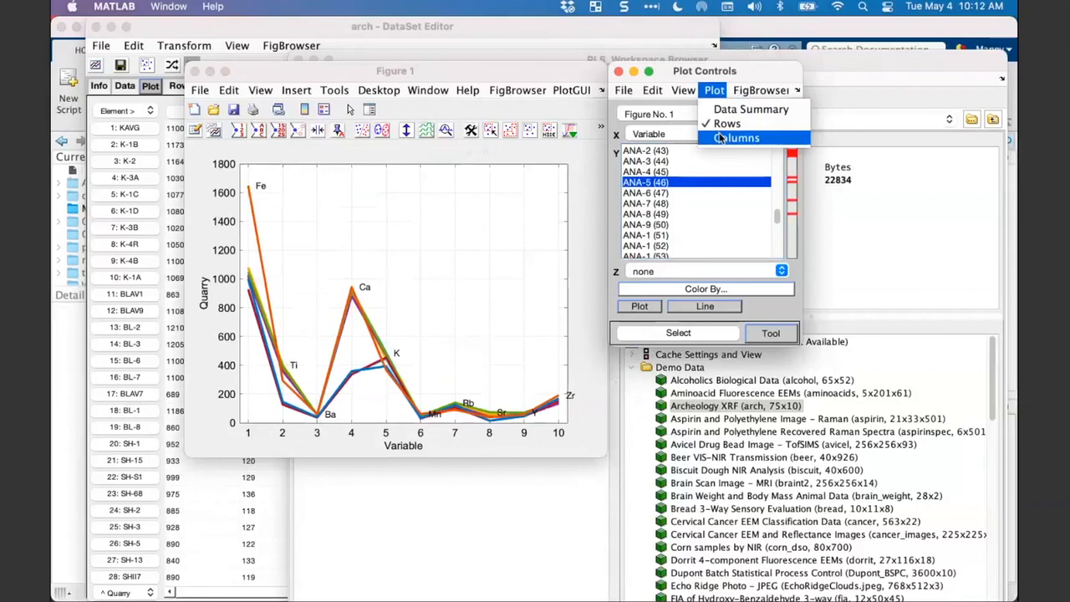
click(721, 138)
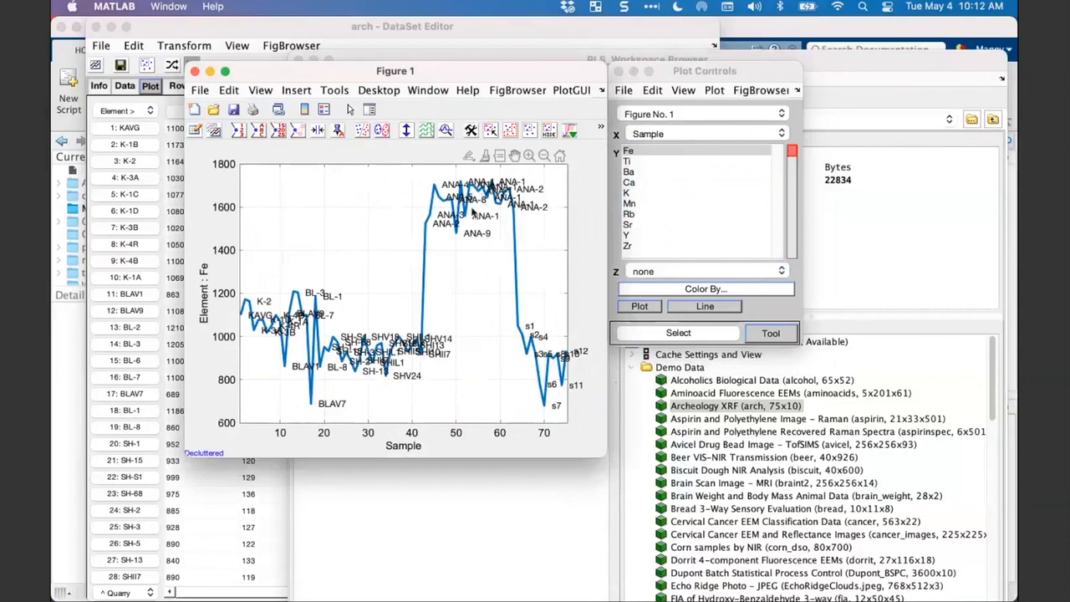
click(259, 134)
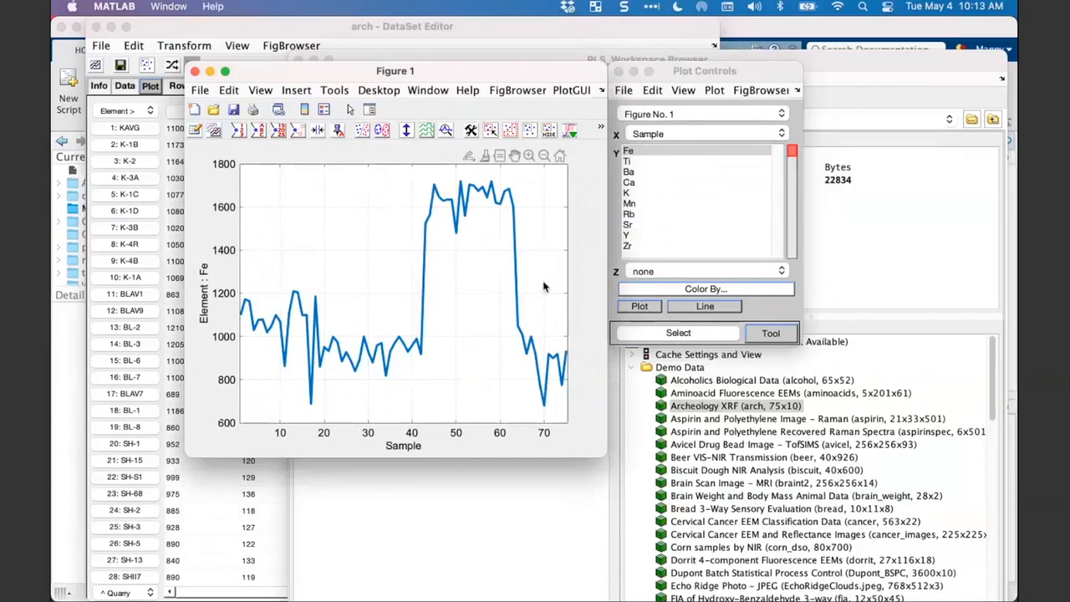
- Change the Fe plot type to Scatter and put Zr on the X axis
click(660, 135)
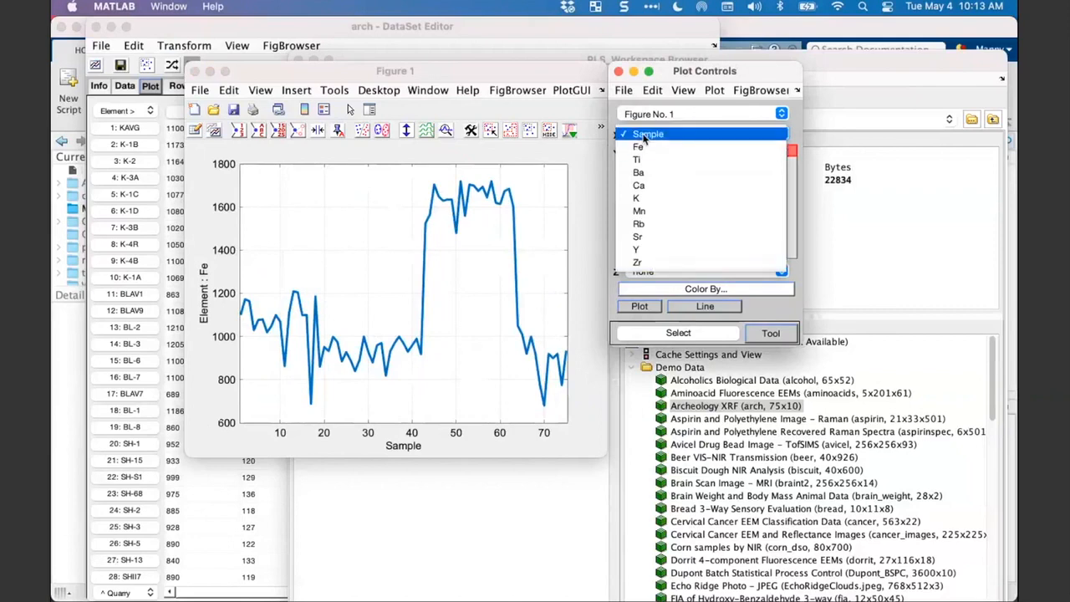
click(645, 136)
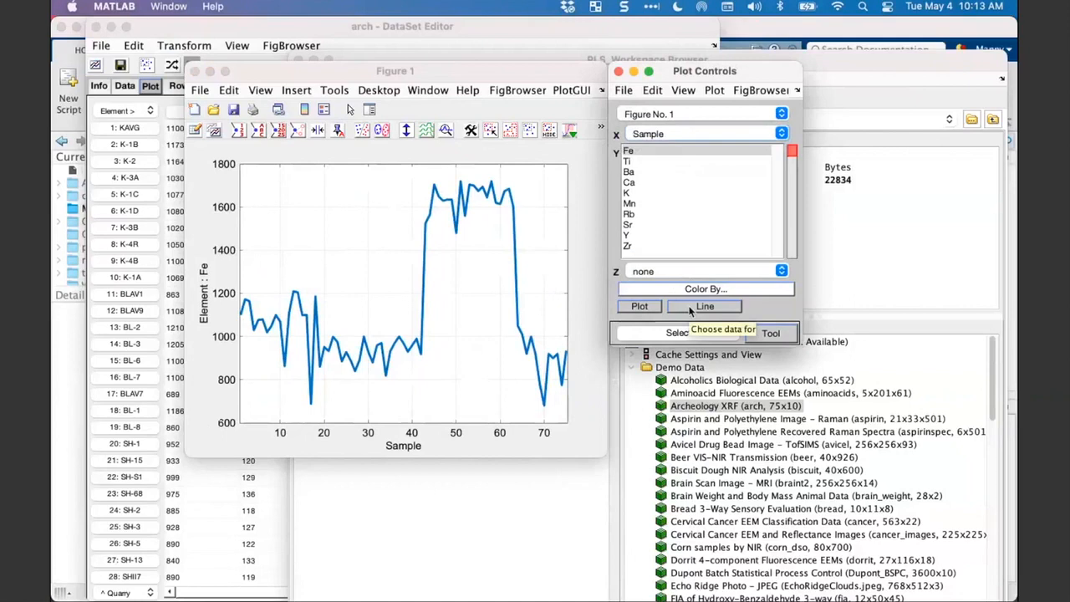
click(691, 310)
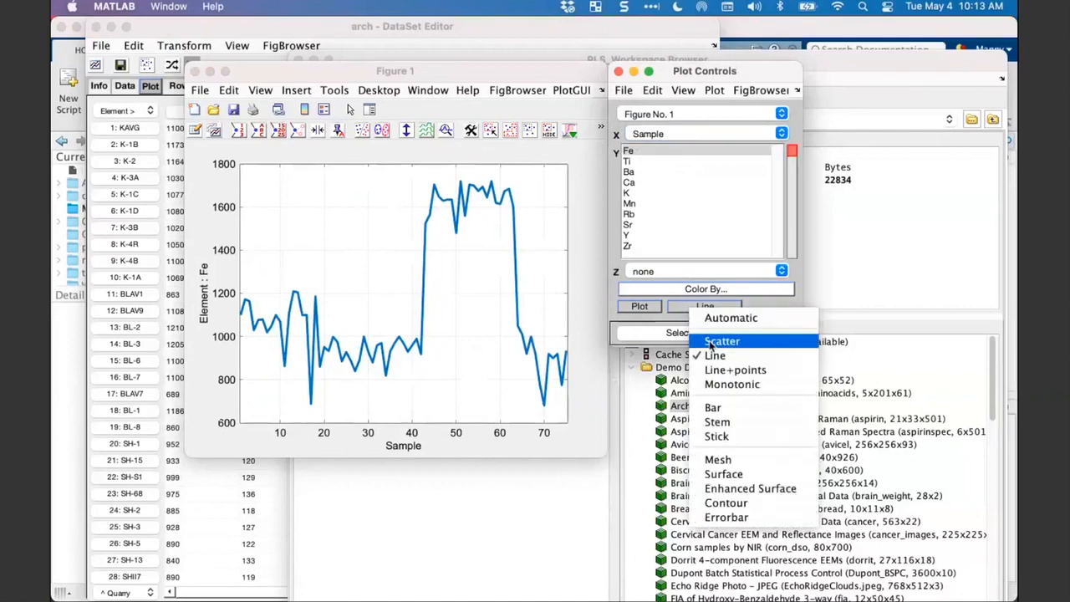
click(711, 342)
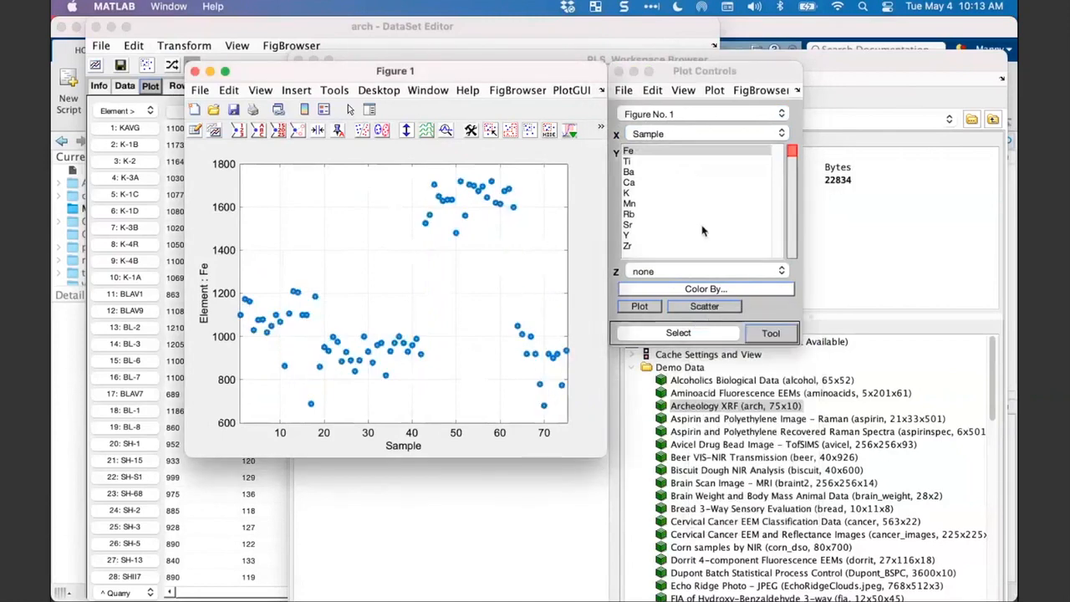
click(698, 132)
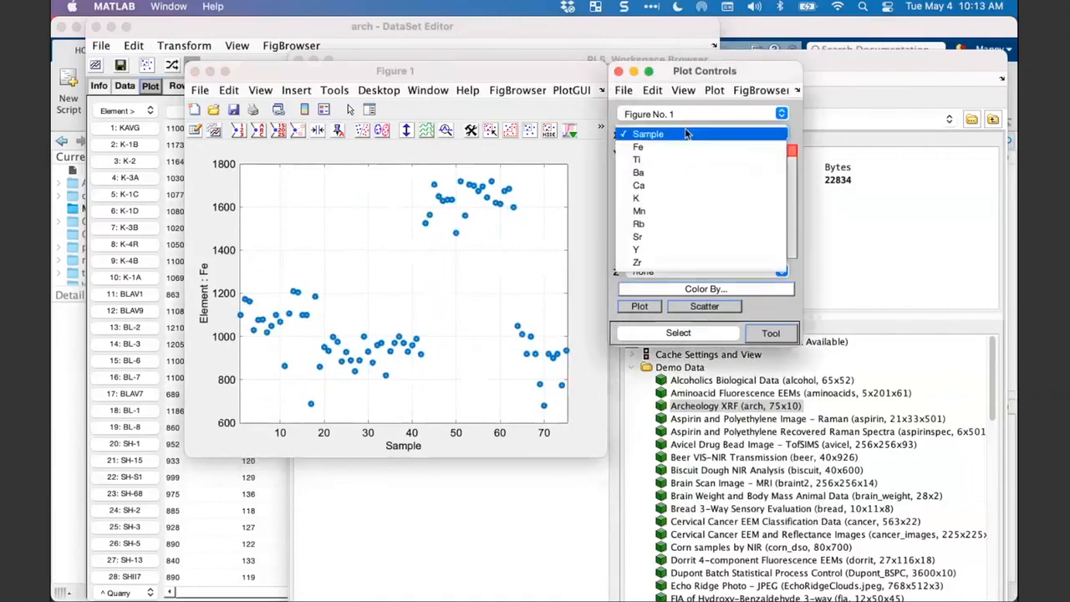
click(666, 263)
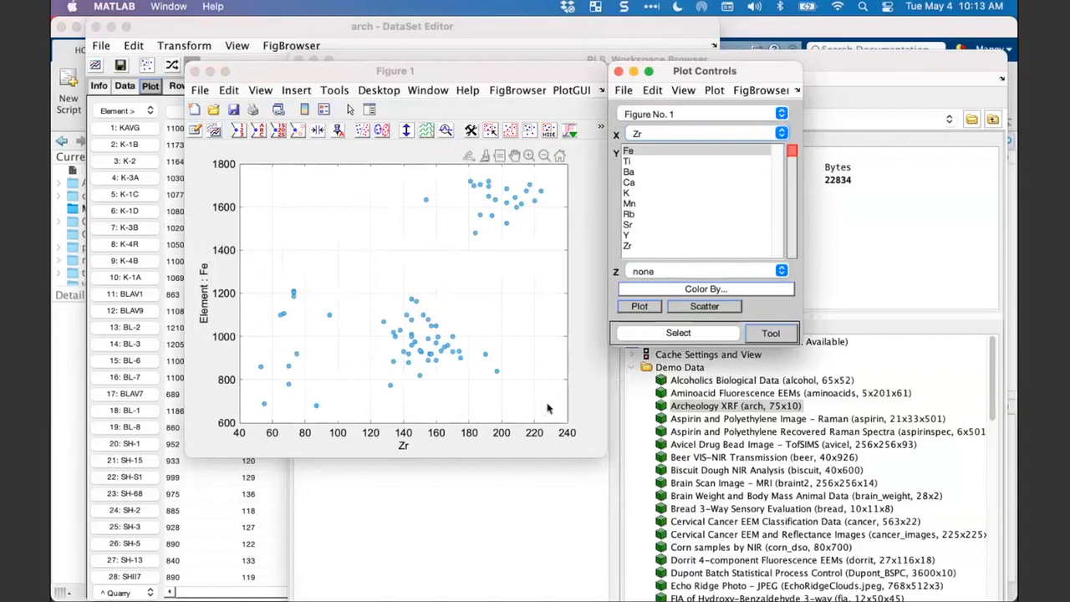
- Set the symbol size of the Fe versus Zr scatter points to 12
click(517, 71)
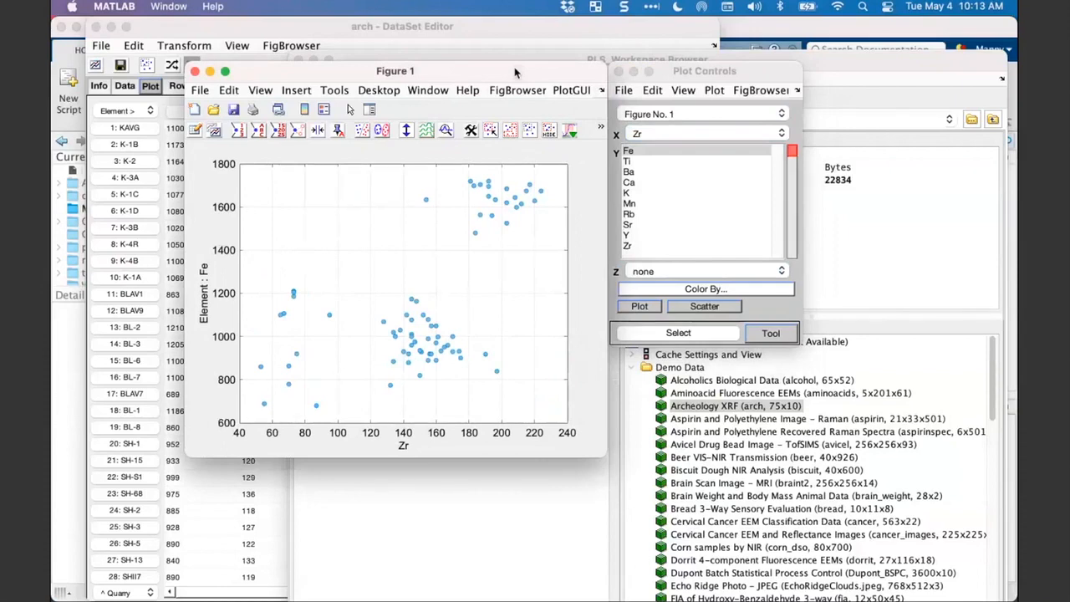
right_click(432, 328)
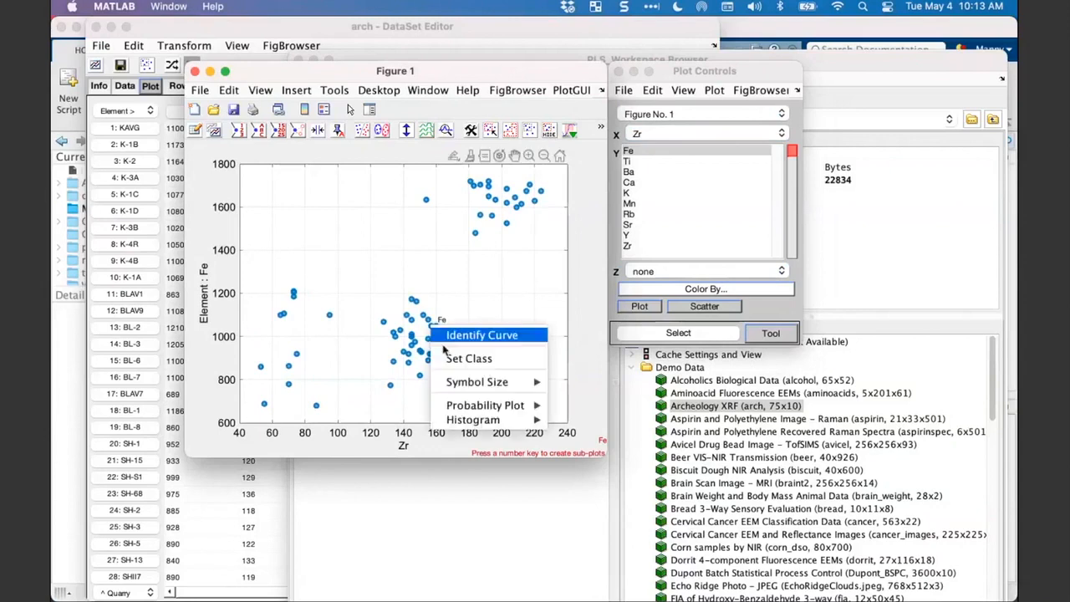
mouse_move(452, 383)
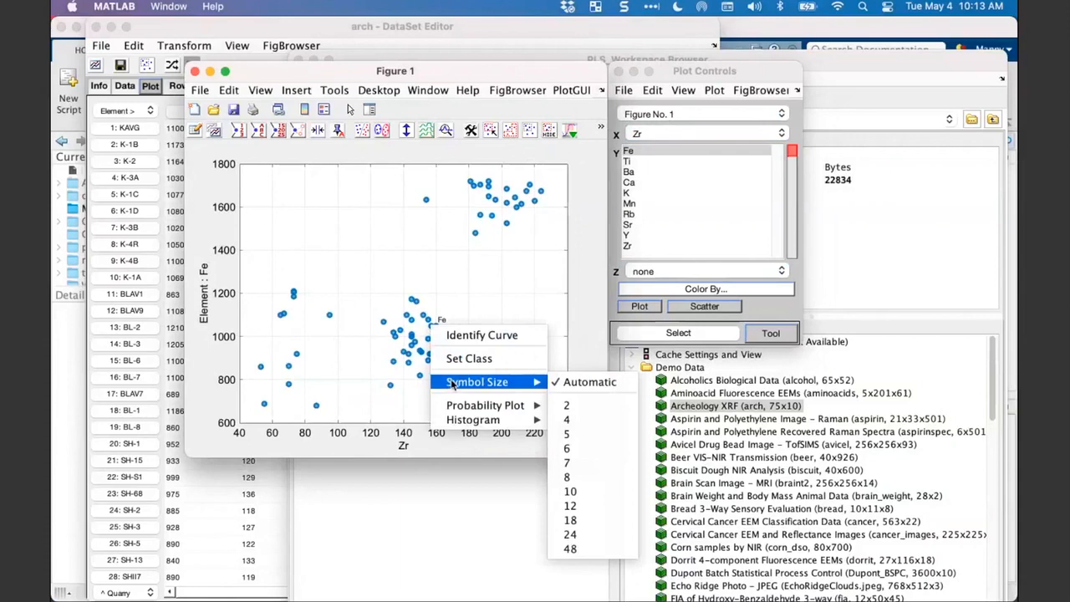
click(577, 506)
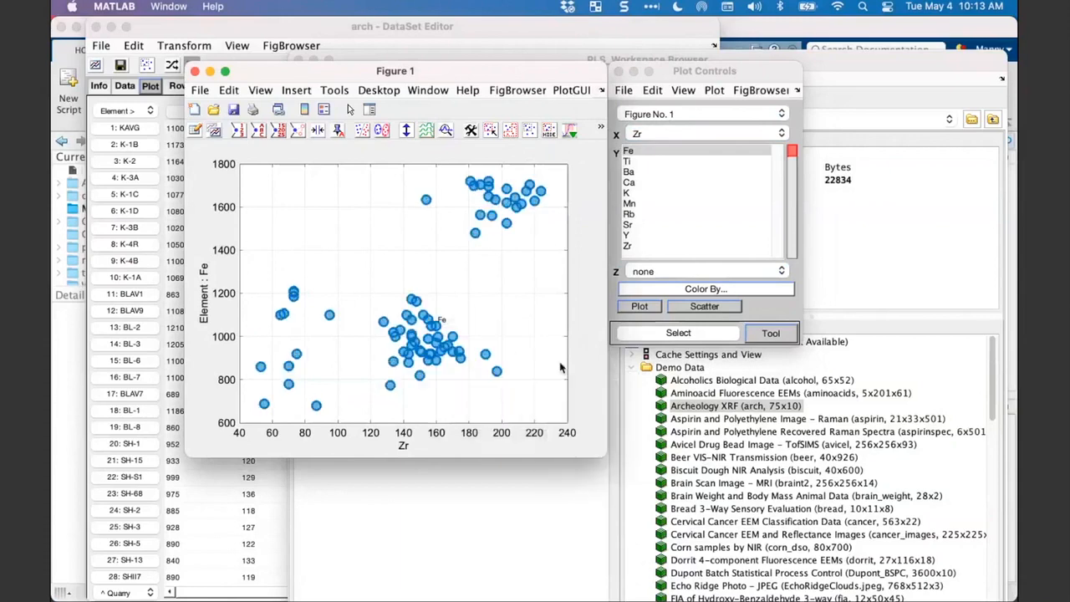
click(494, 315)
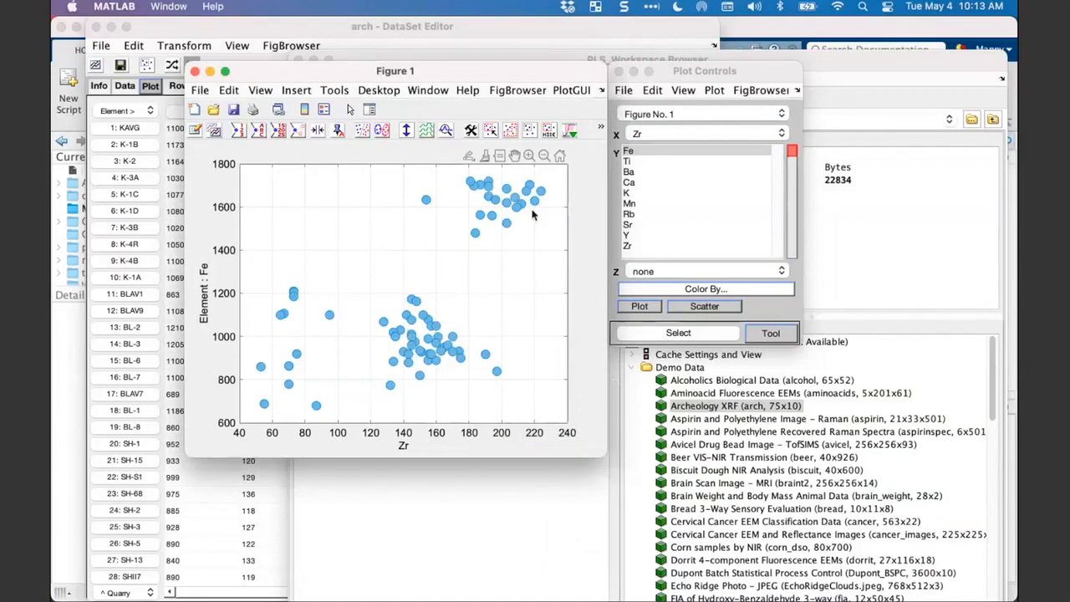
- Show the sample classes on the scatter plot and move the legend to the empty area above the BL samples
click(674, 76)
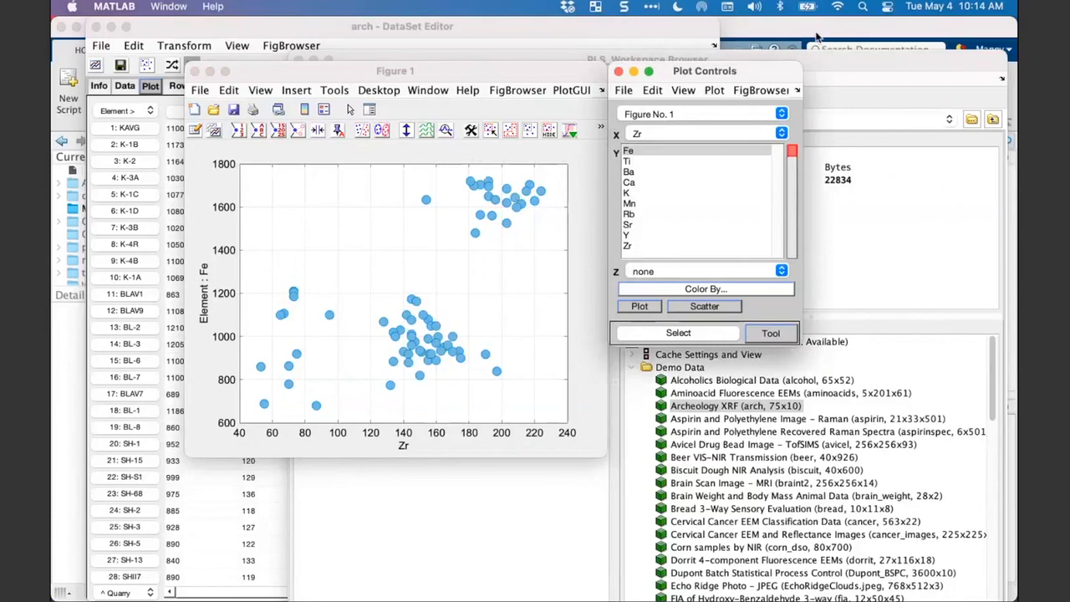
click(533, 78)
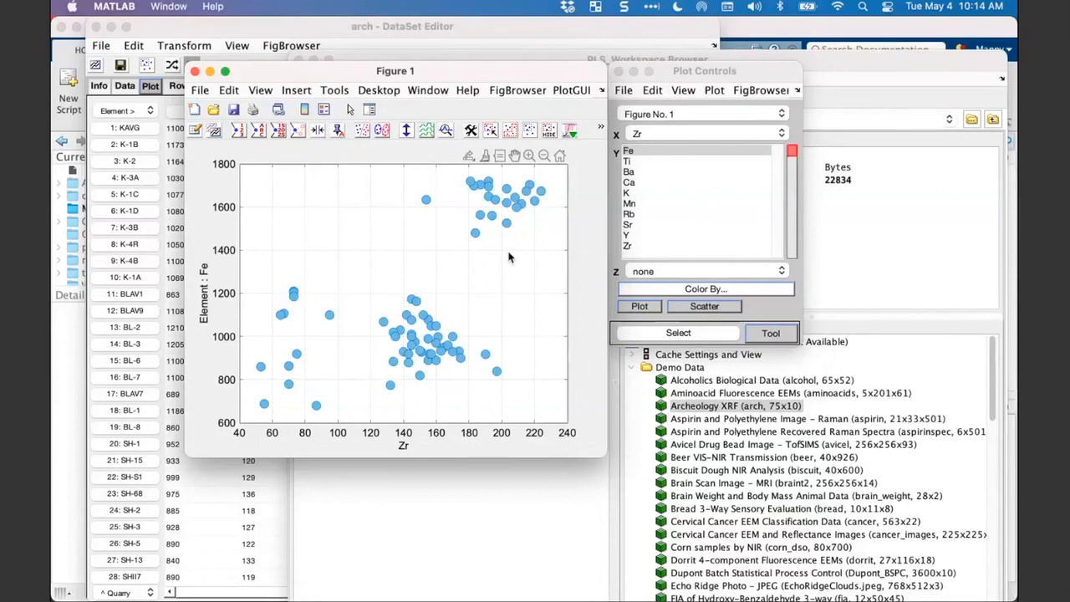
click(361, 131)
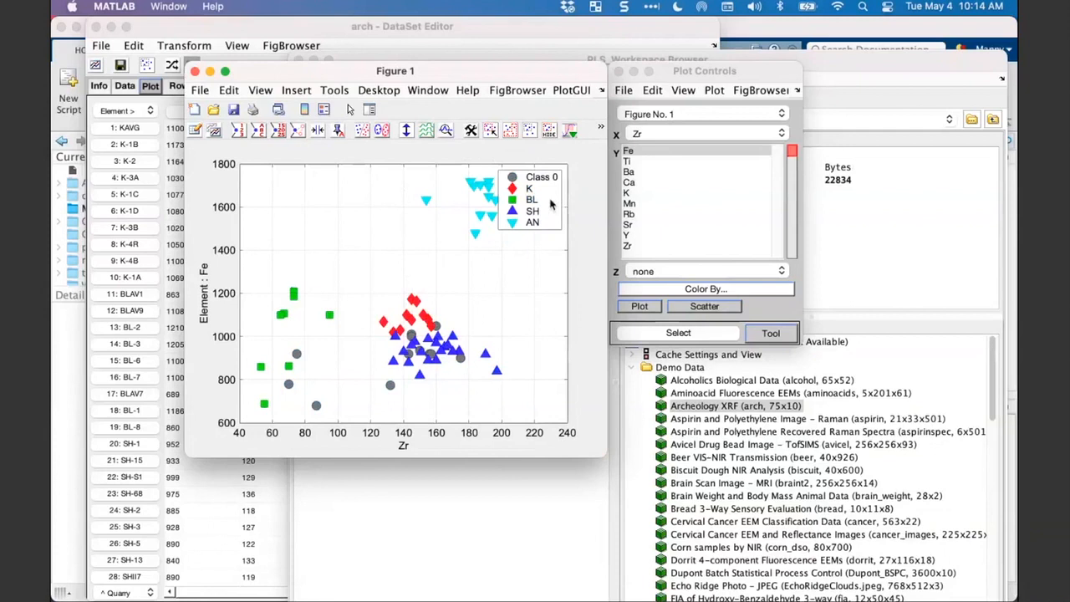
drag(550, 204, 307, 209)
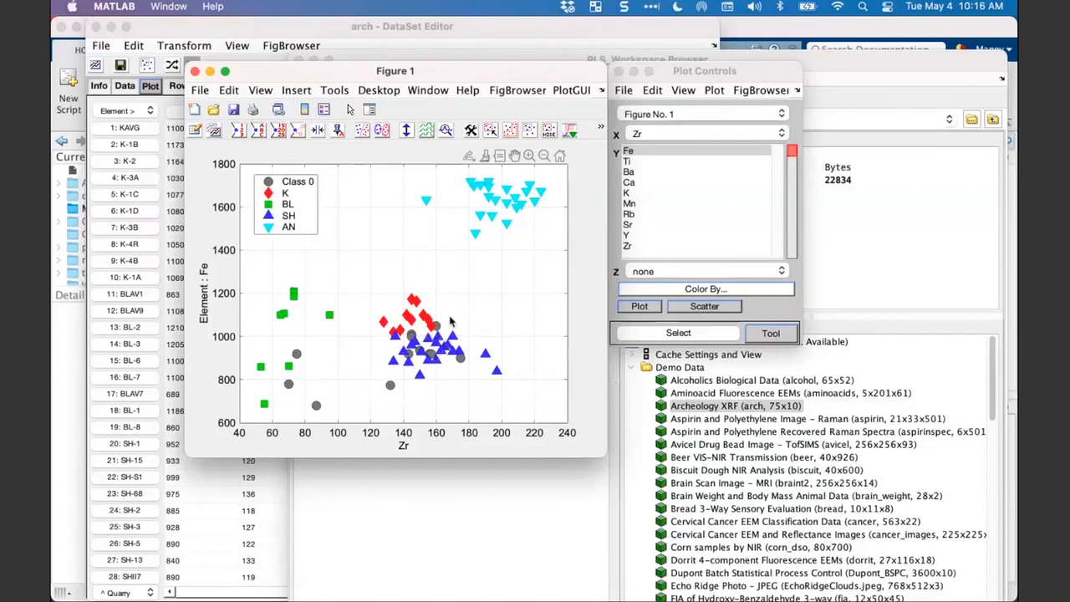
- Identify the Class 0, BL and K point groups in the scatter plot and toggle the highlight of the BL class
click(390, 385)
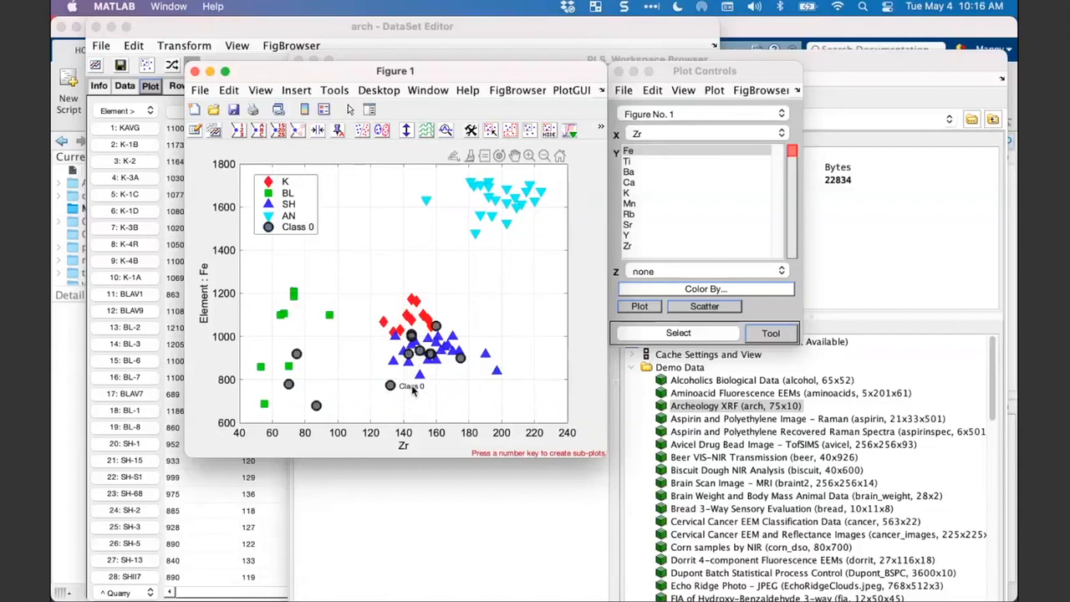
click(330, 318)
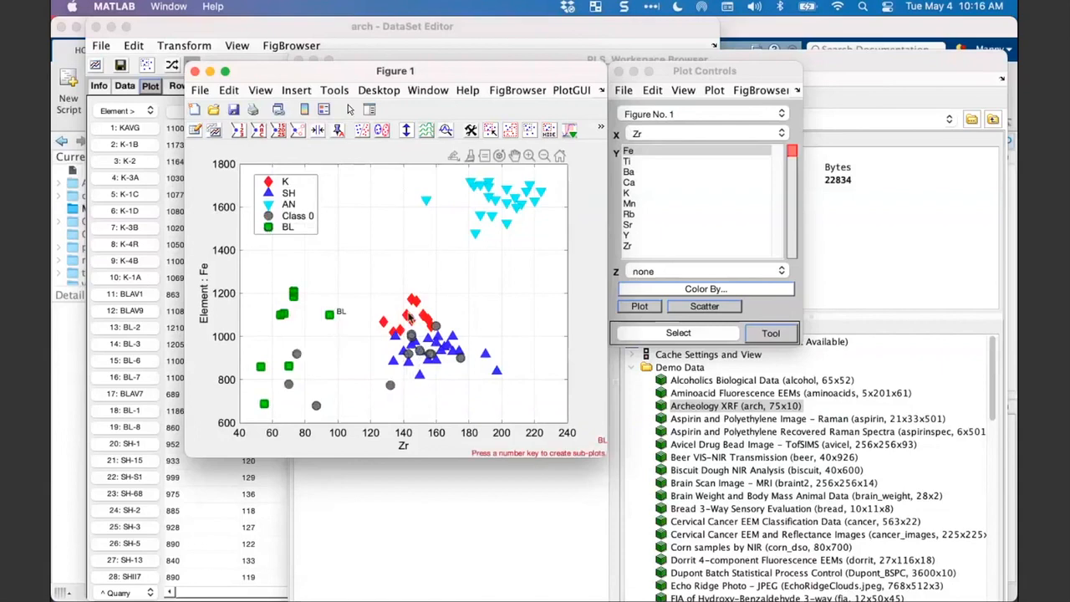
click(415, 308)
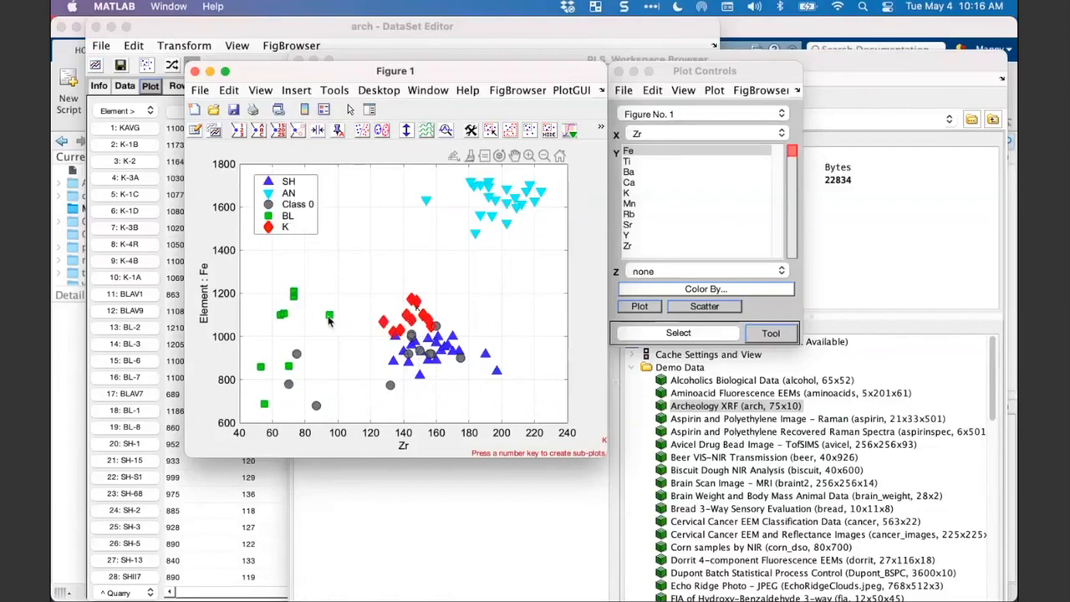
click(329, 316)
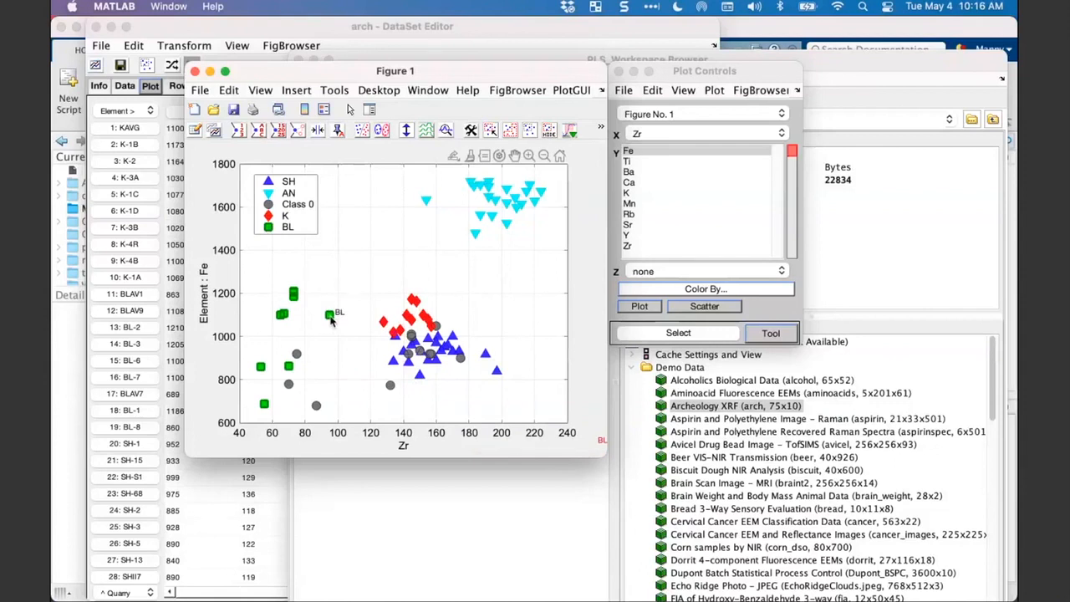
click(331, 320)
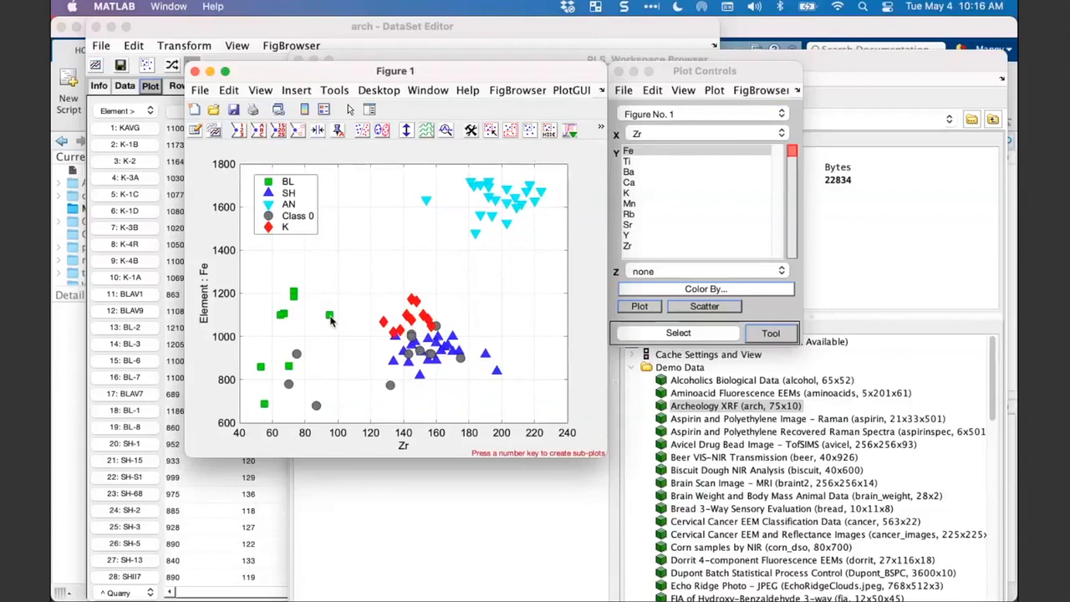
click(331, 320)
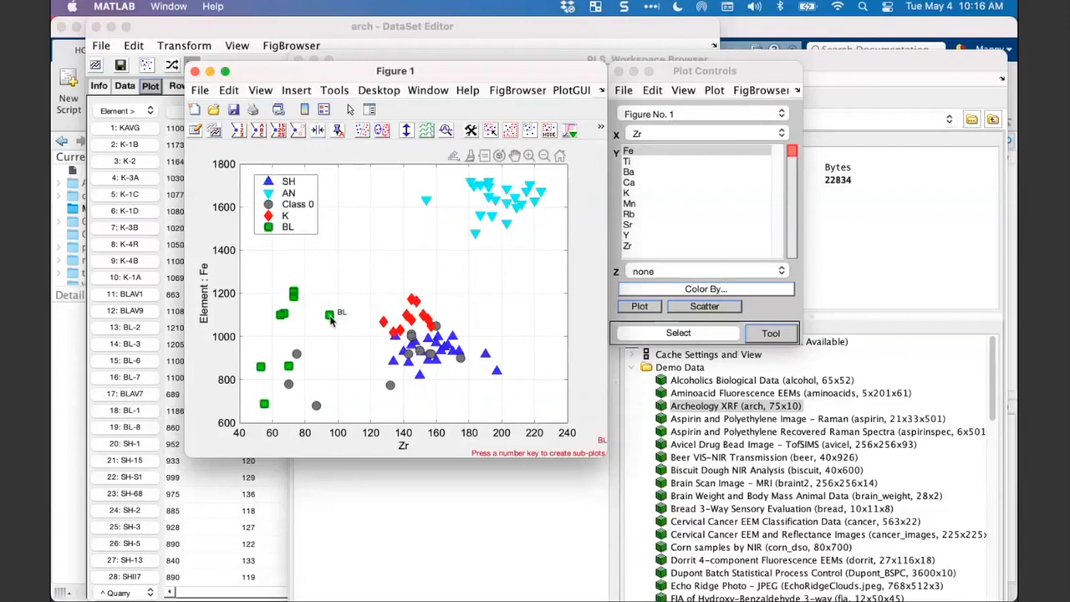
click(331, 320)
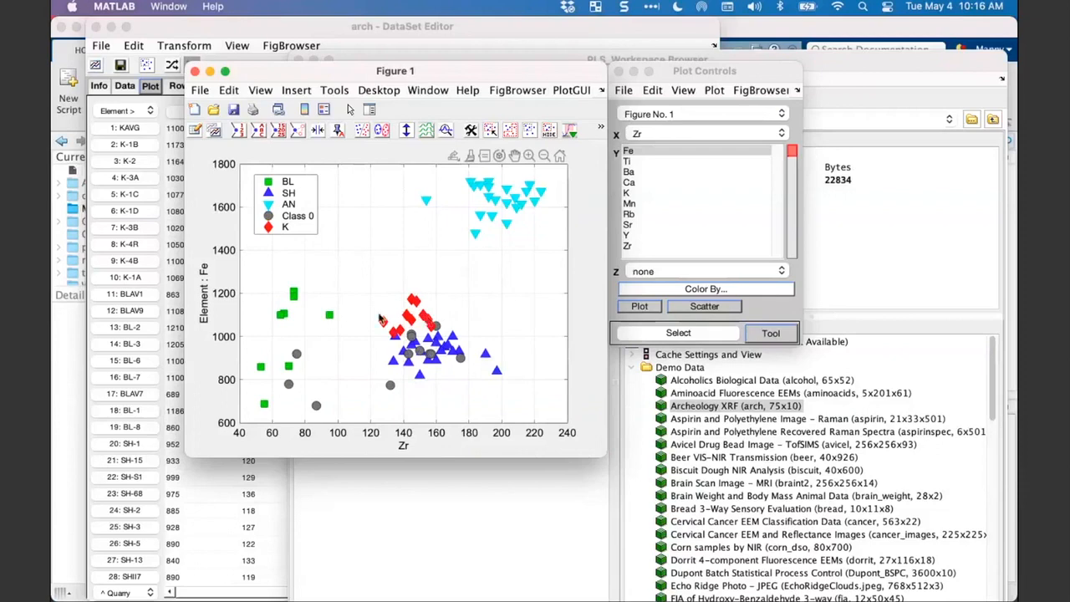
- Select all samples of the BL class from the scatter plot and remove the highlight from its points
click(329, 315)
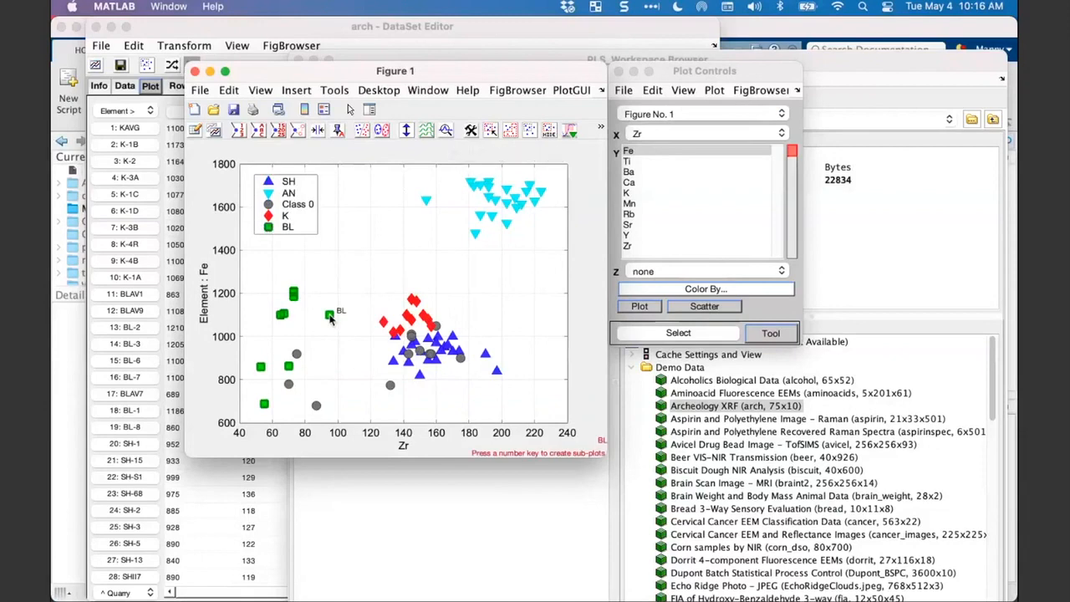
right_click(331, 317)
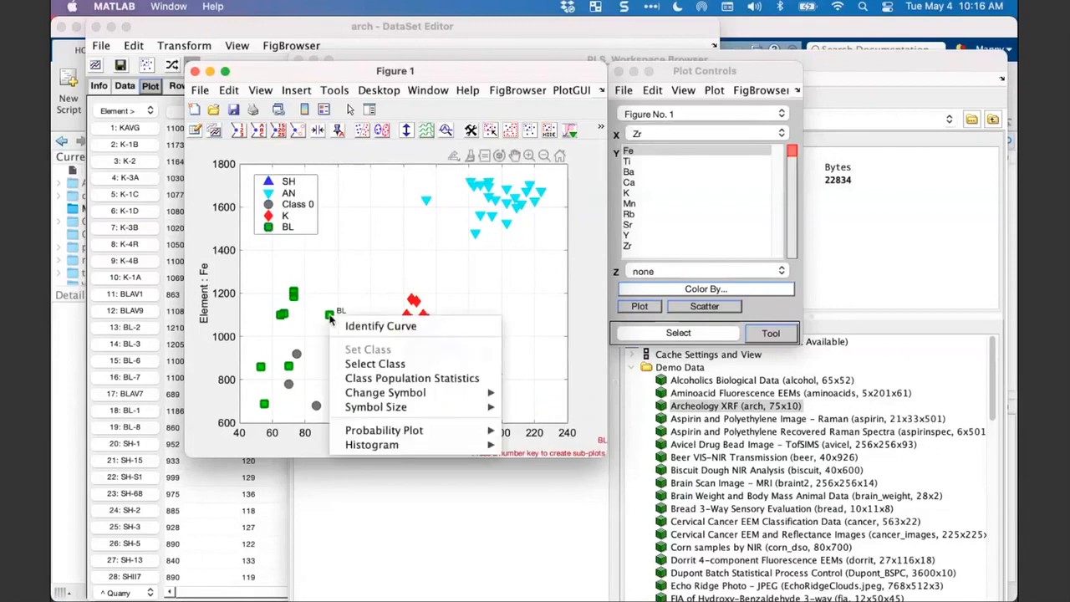
click(354, 364)
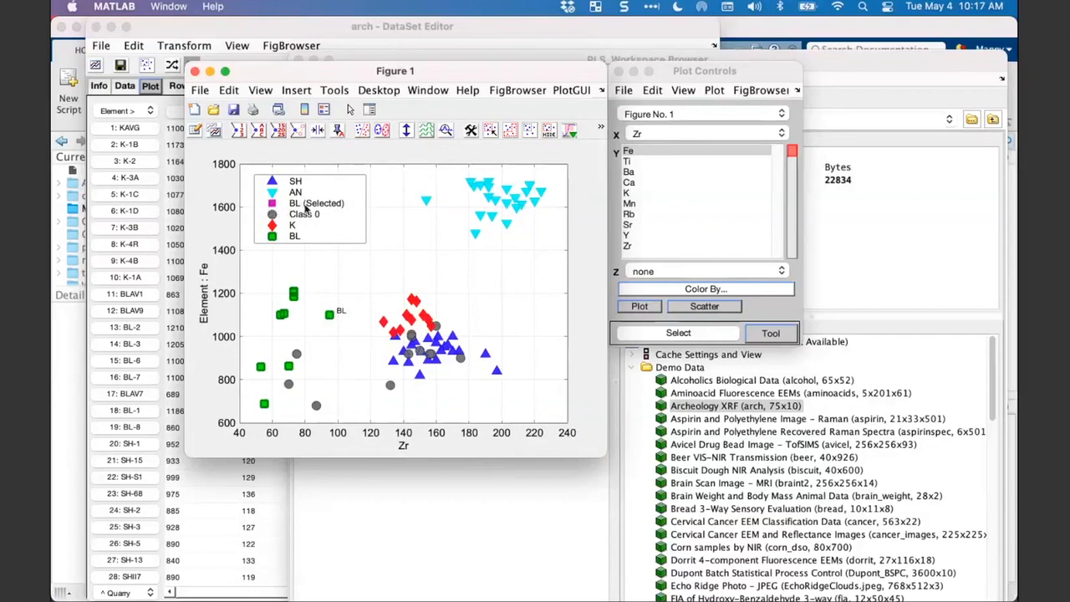
click(329, 315)
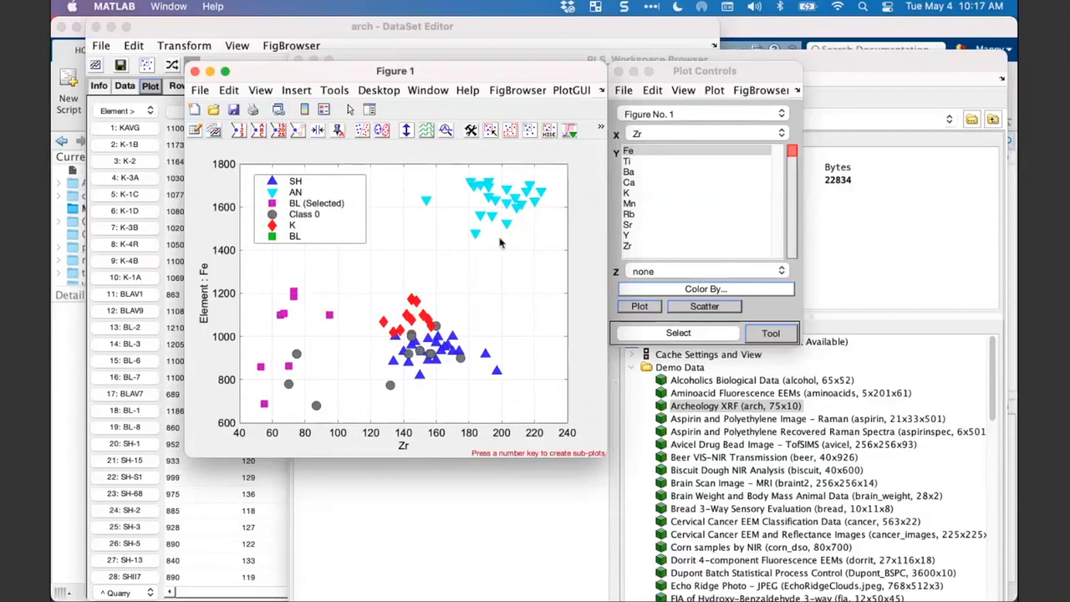
click(329, 319)
click(329, 319)
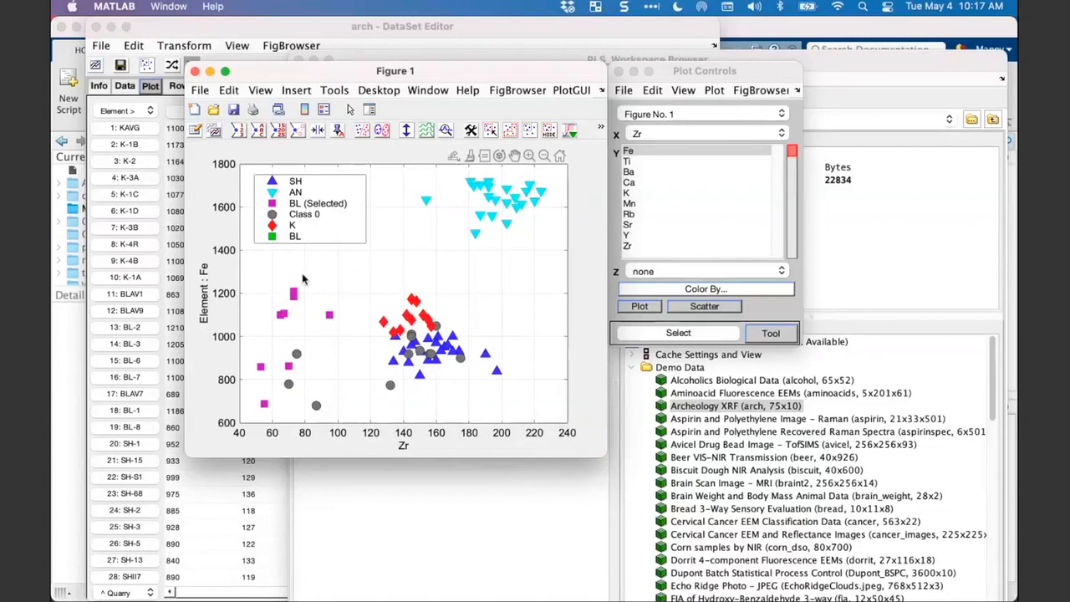
- Show labels on the selected BL samples and set the label angle to Up+Right (45 deg)
click(257, 132)
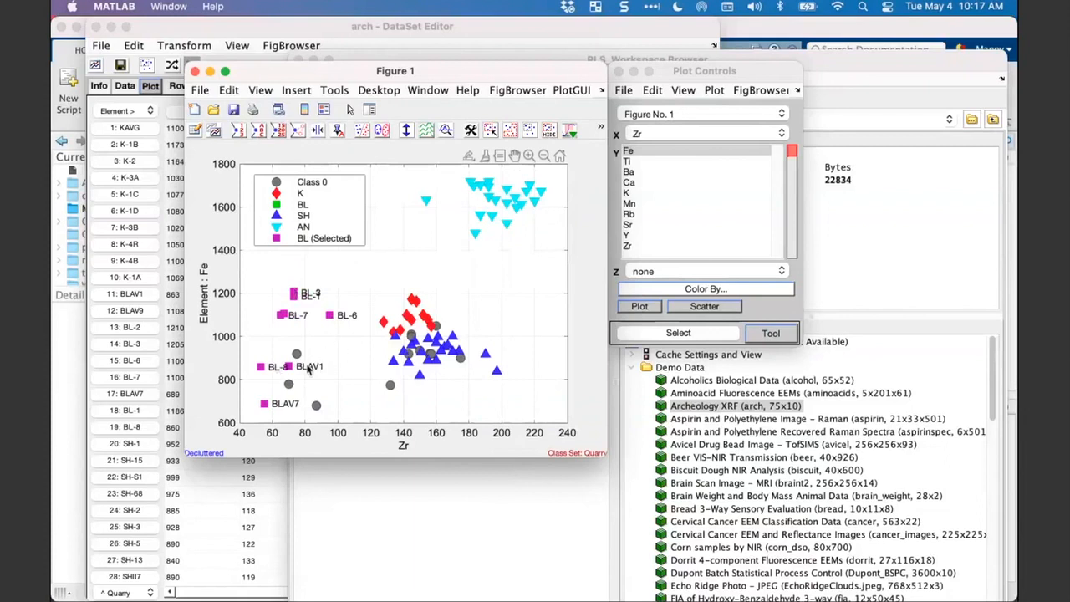
click(682, 77)
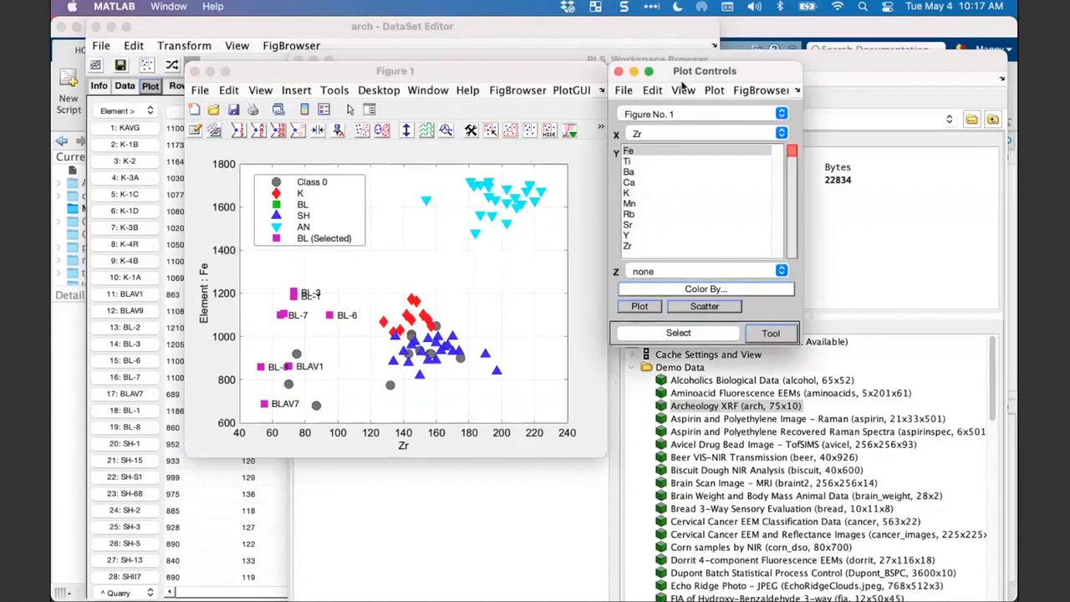
click(683, 92)
mouse_move(707, 235)
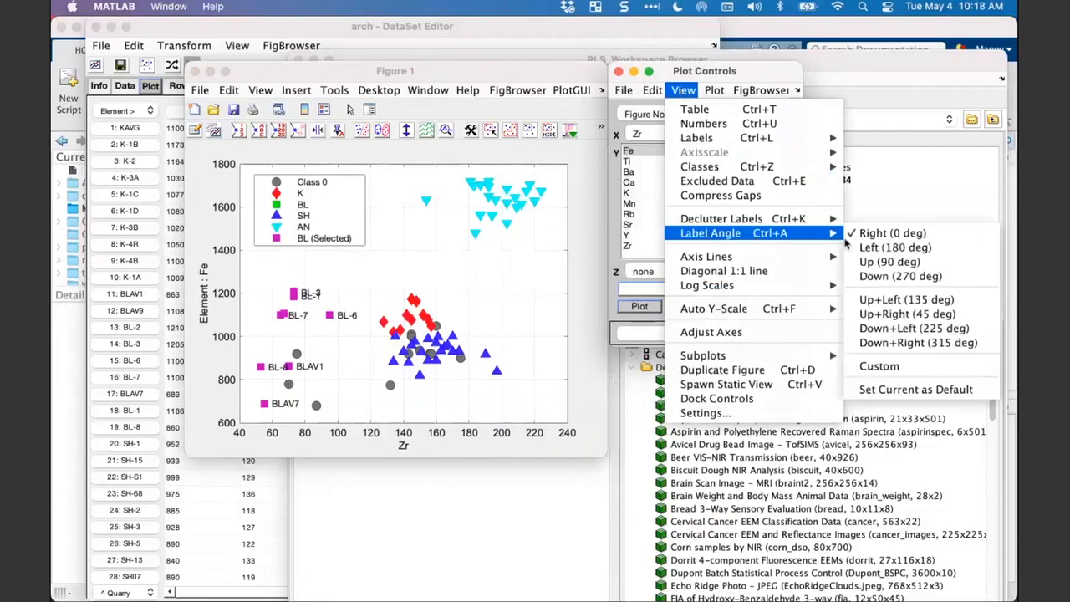
click(875, 316)
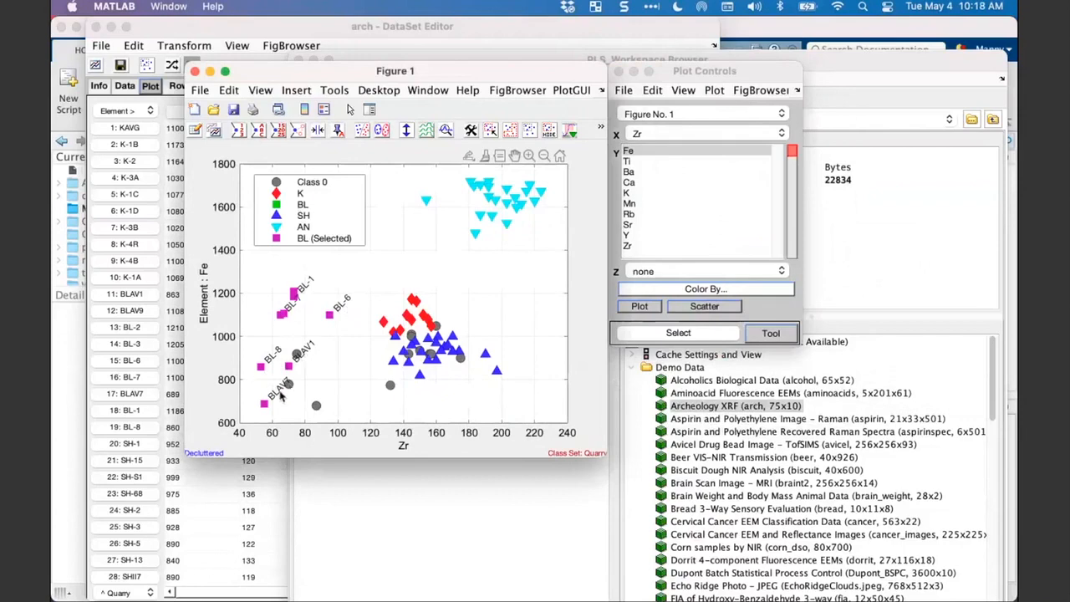
- Move the BLAV7 and BLAV1 labels slightly down, clear of the neighbouring scatter points
drag(278, 391, 280, 403)
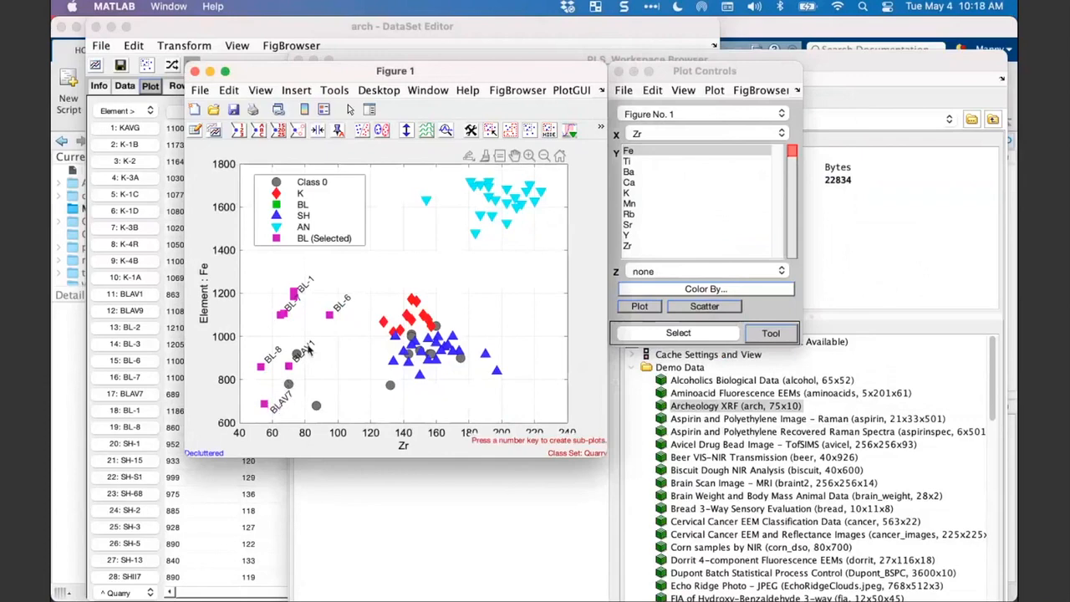
drag(305, 354, 307, 364)
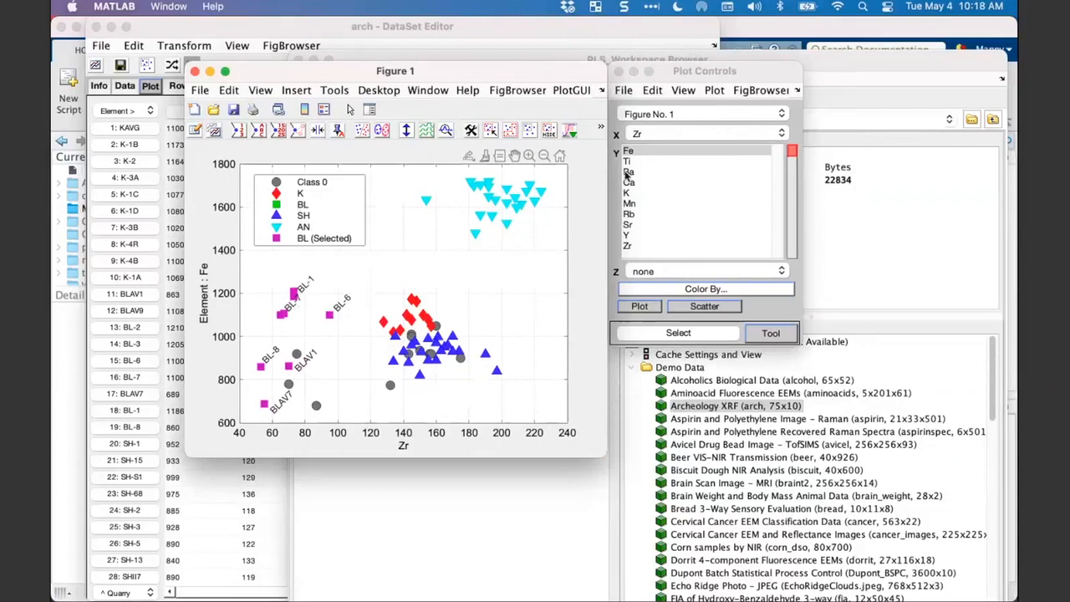
- Try Maximum decluttering on the sample labels and return the declutter level to Light
click(678, 92)
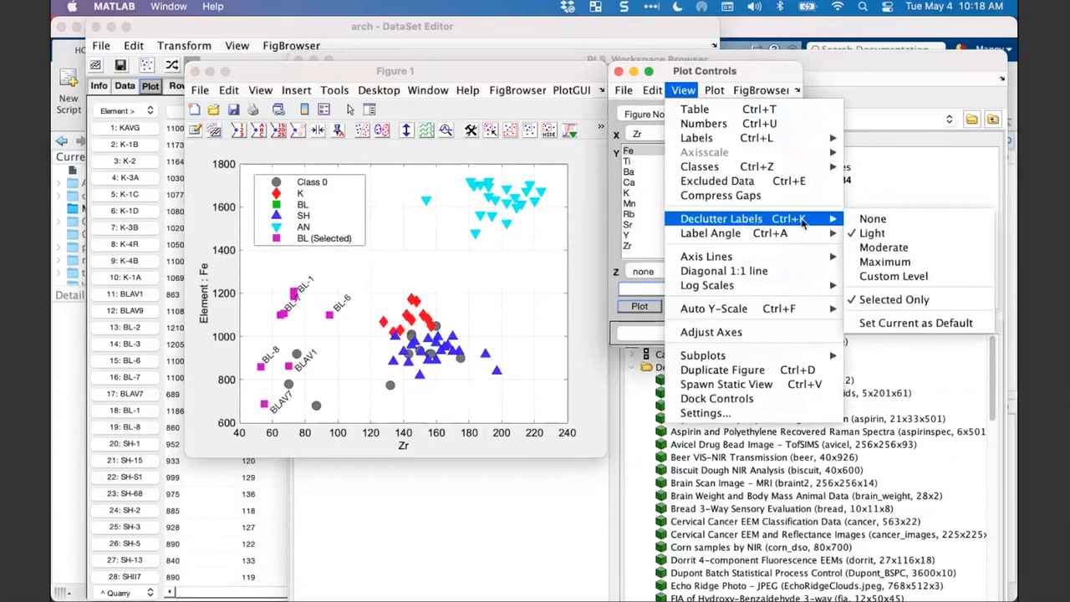
click(903, 264)
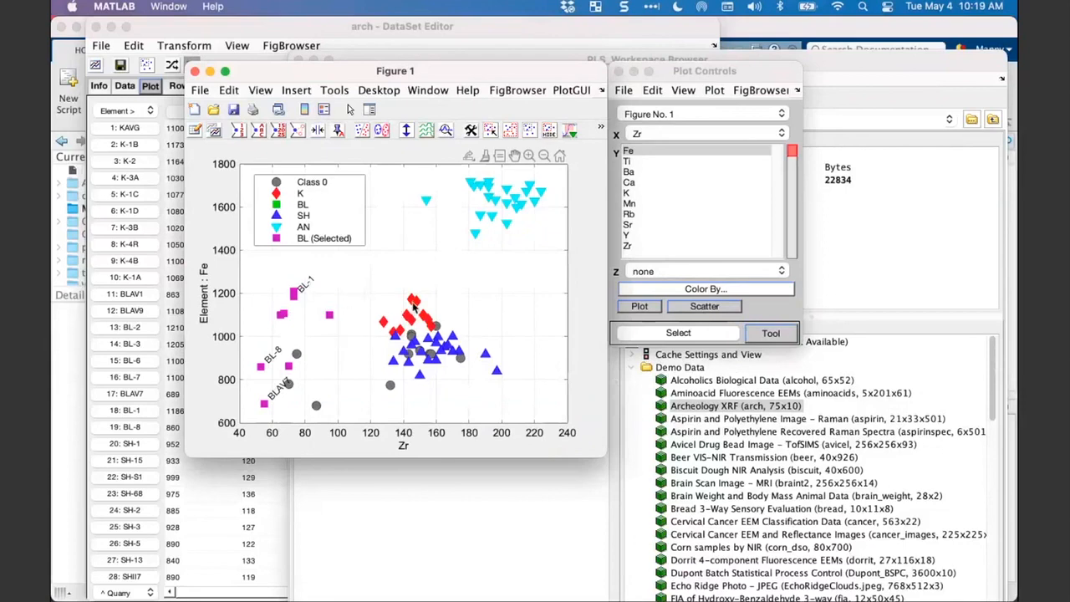
click(683, 89)
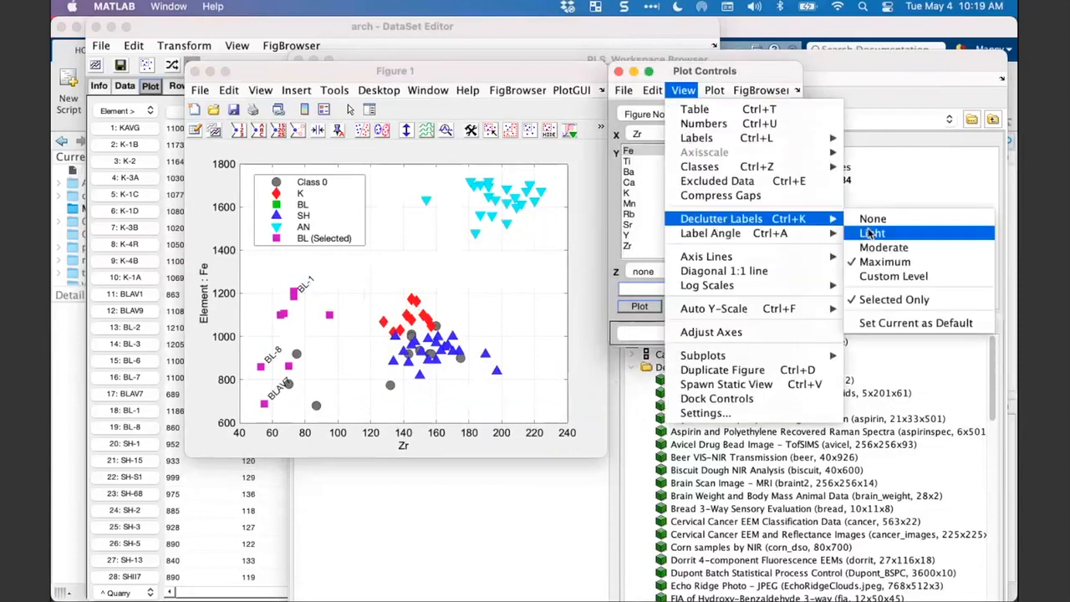
click(869, 233)
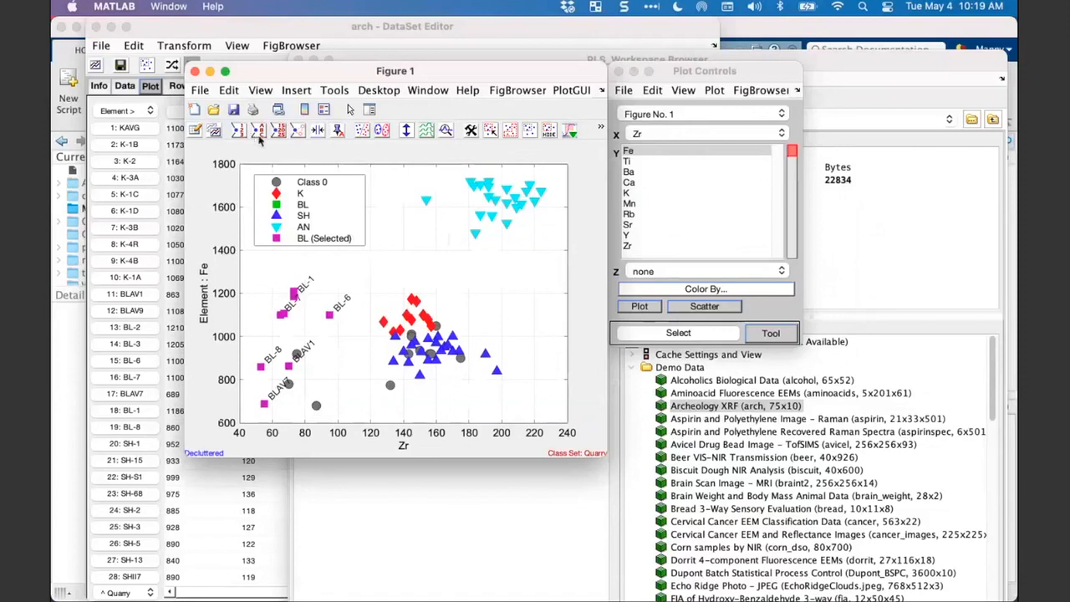
- Select all samples of the K class from the scatter plot and turn off the class display
right_click(418, 308)
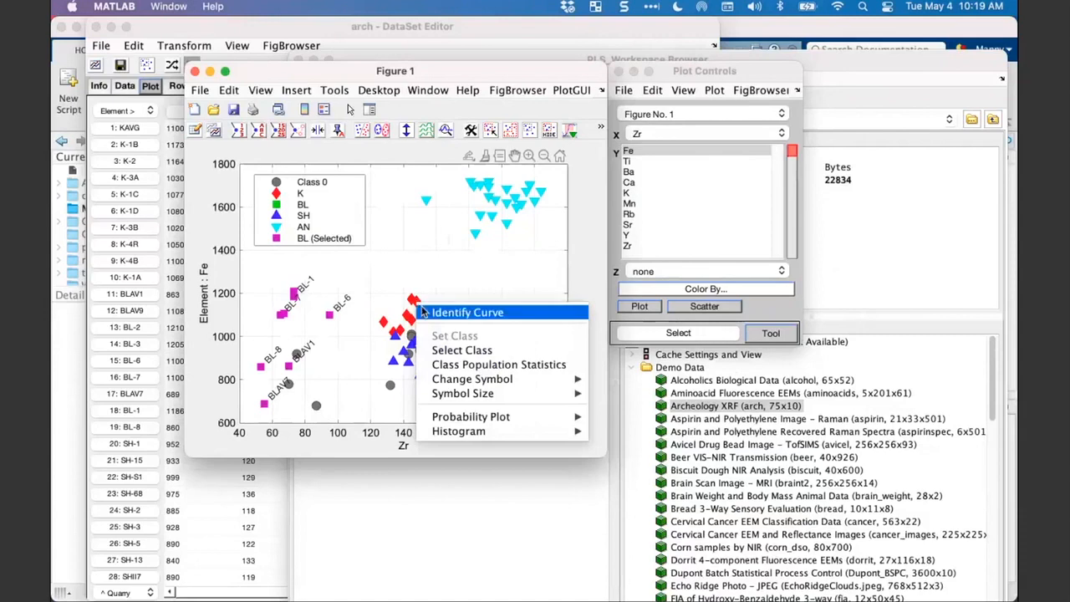
click(458, 350)
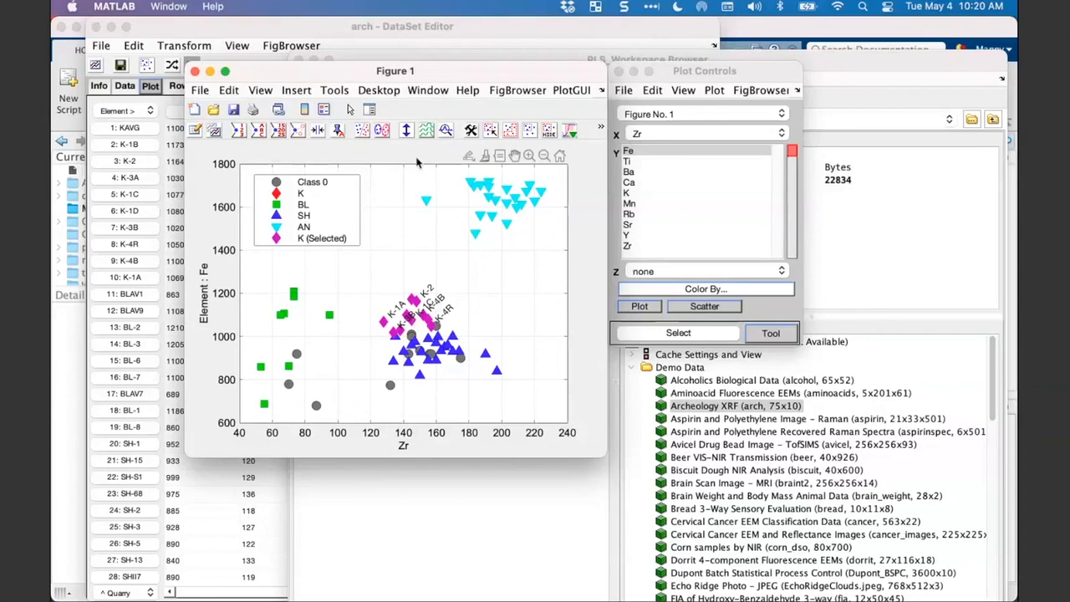
click(363, 136)
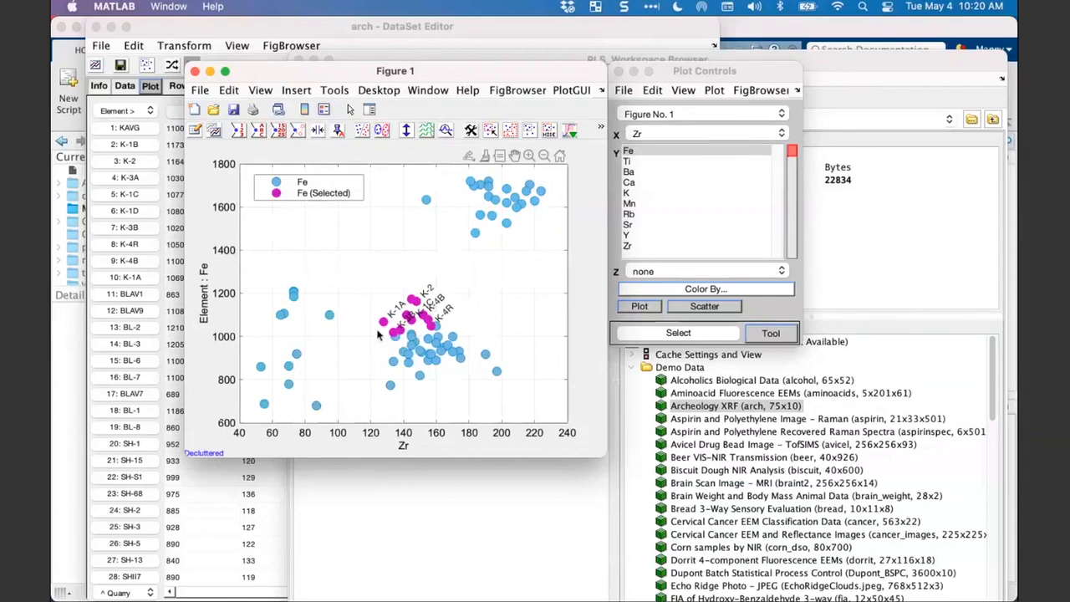
- Clear the sample selection and labels from the scatter plot and move the Fe legend to the plot's empty upper-left area
click(653, 90)
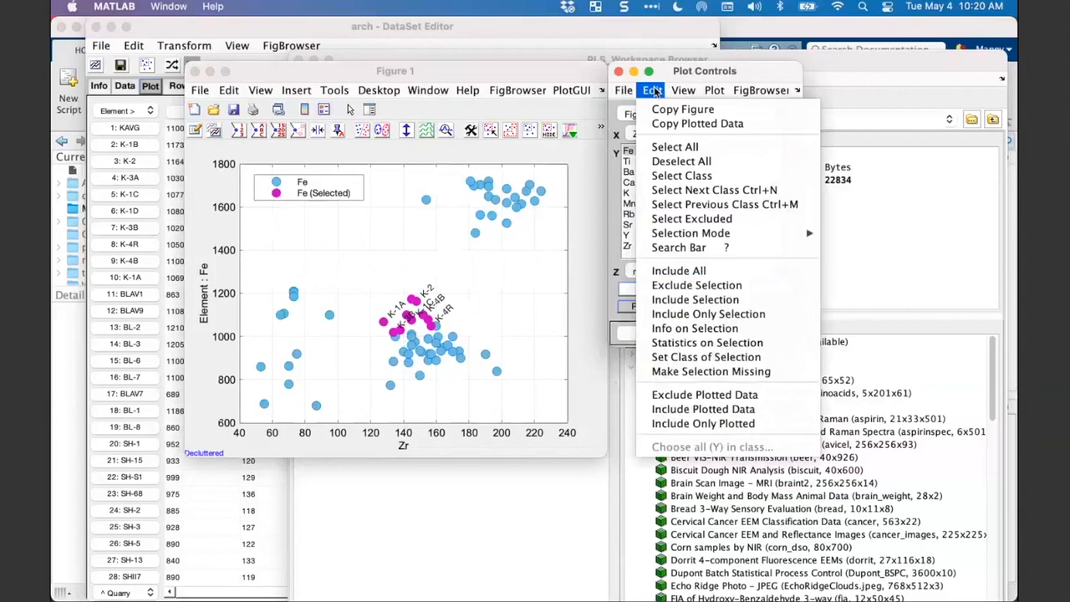
click(681, 161)
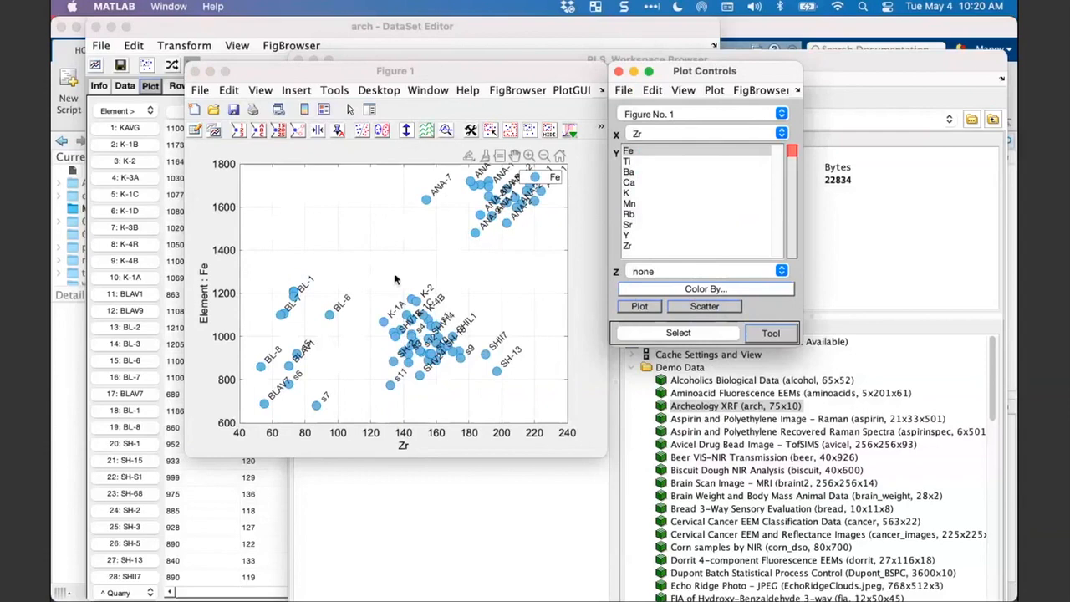
click(259, 132)
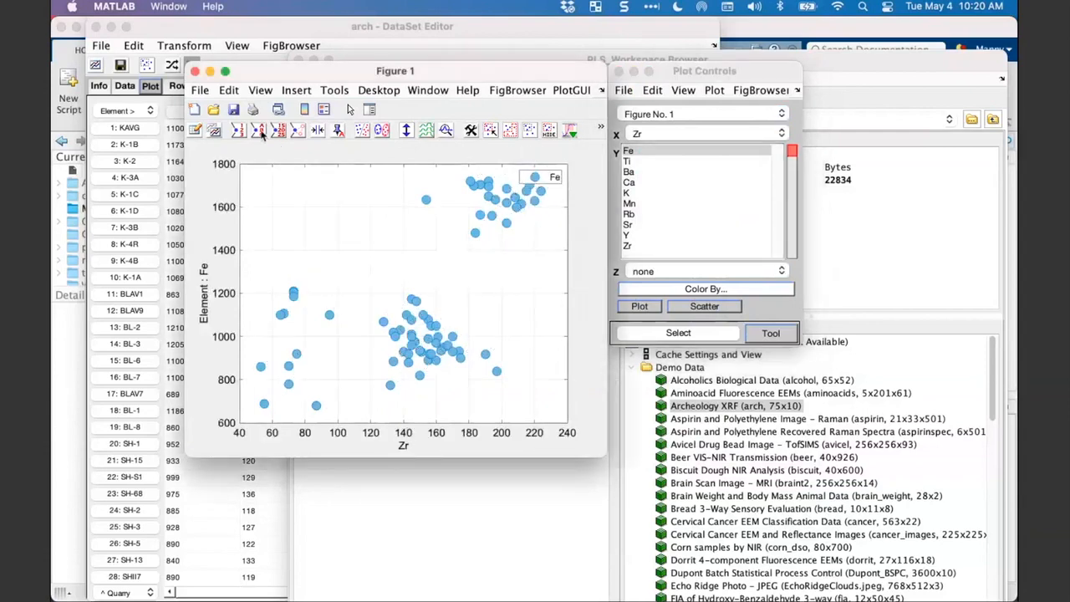
drag(553, 177, 293, 187)
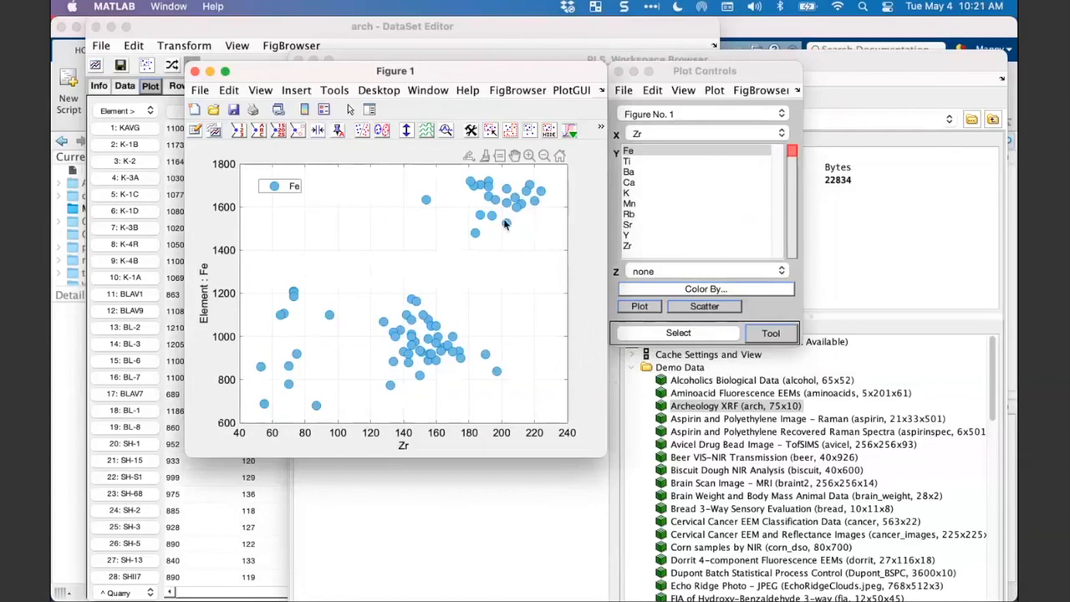
- Examine the row labels of the arch dataset and the class sets available for its samples
click(337, 37)
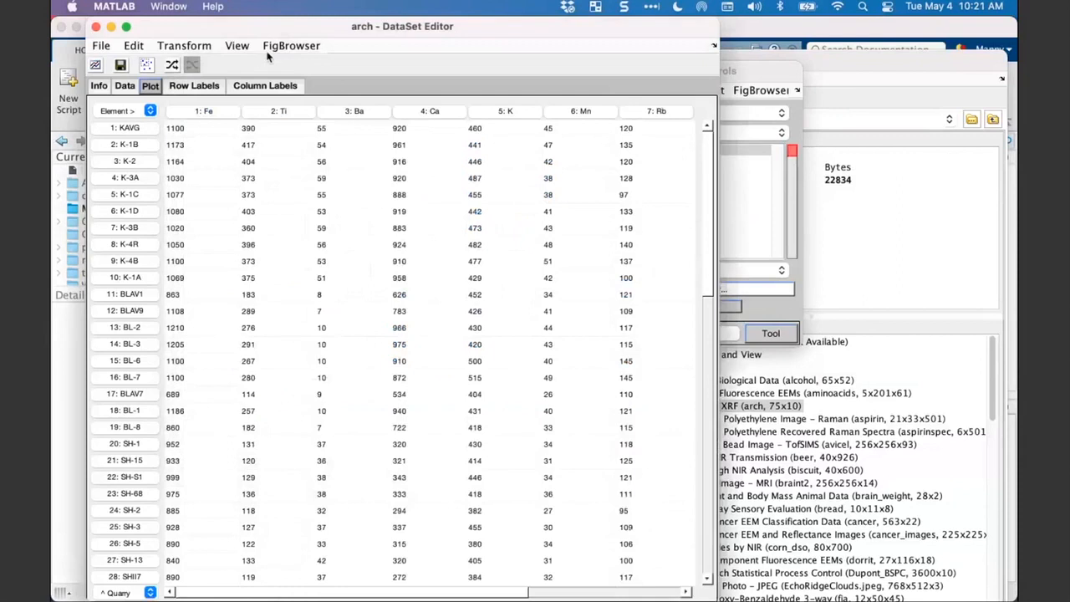
click(207, 88)
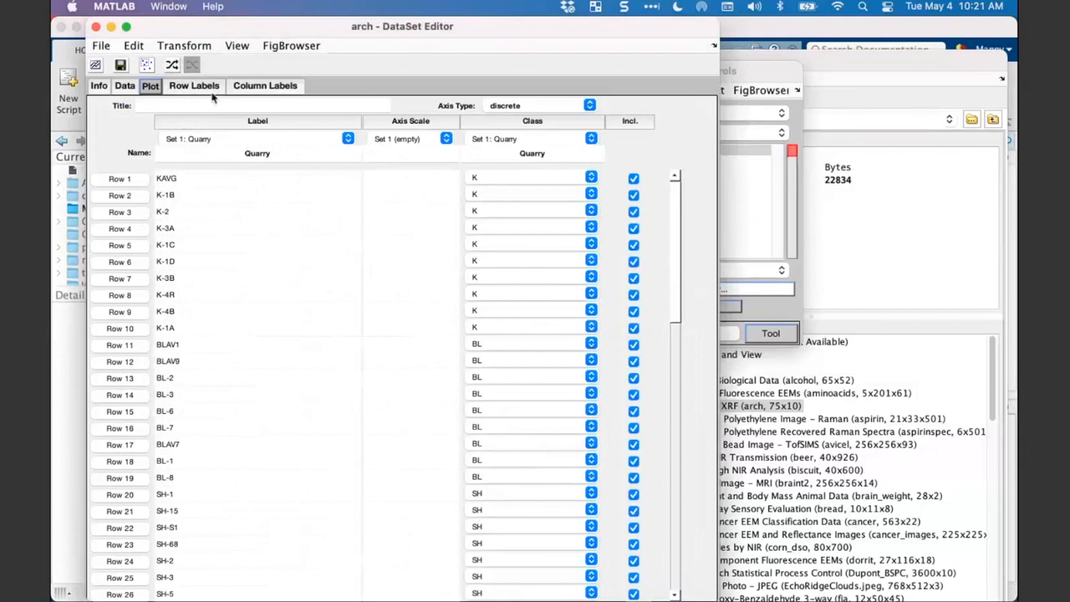
click(544, 138)
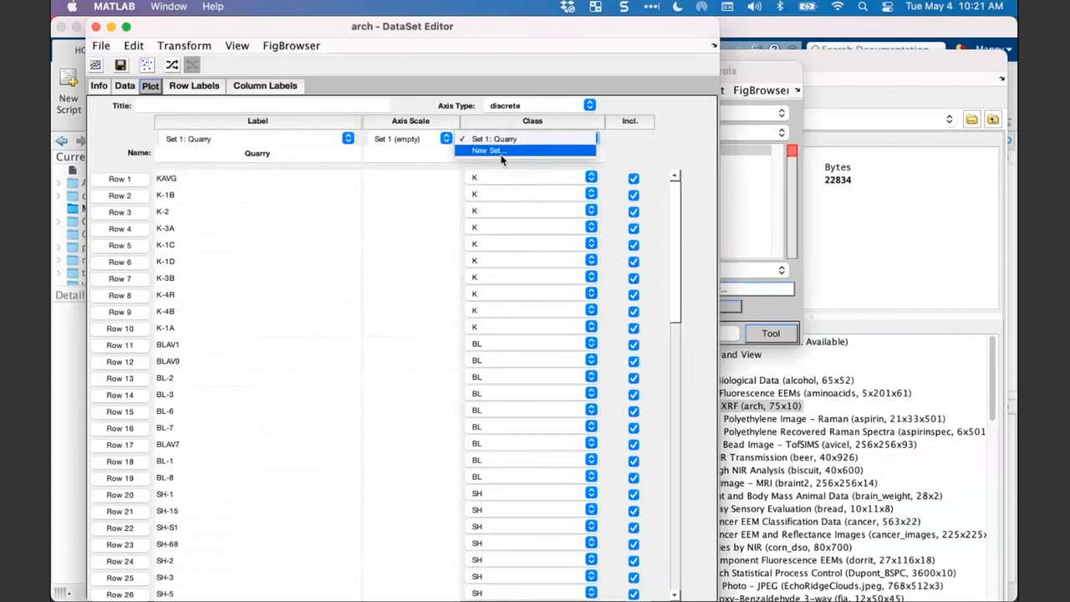
click(633, 151)
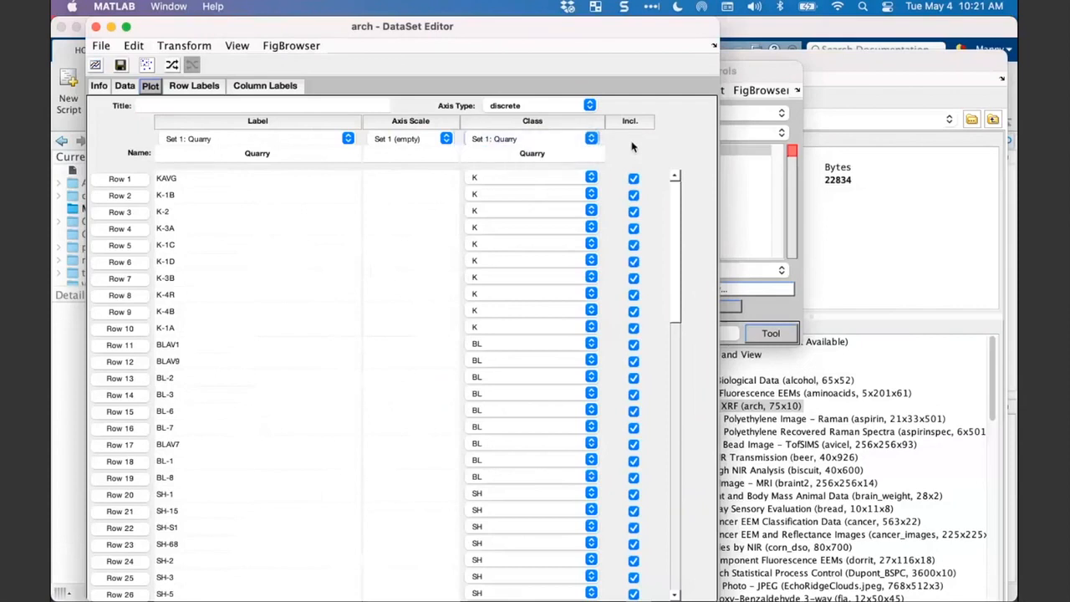
- Bring the Figure 1 scatter plot and the Plot Controls window back to the front
click(774, 32)
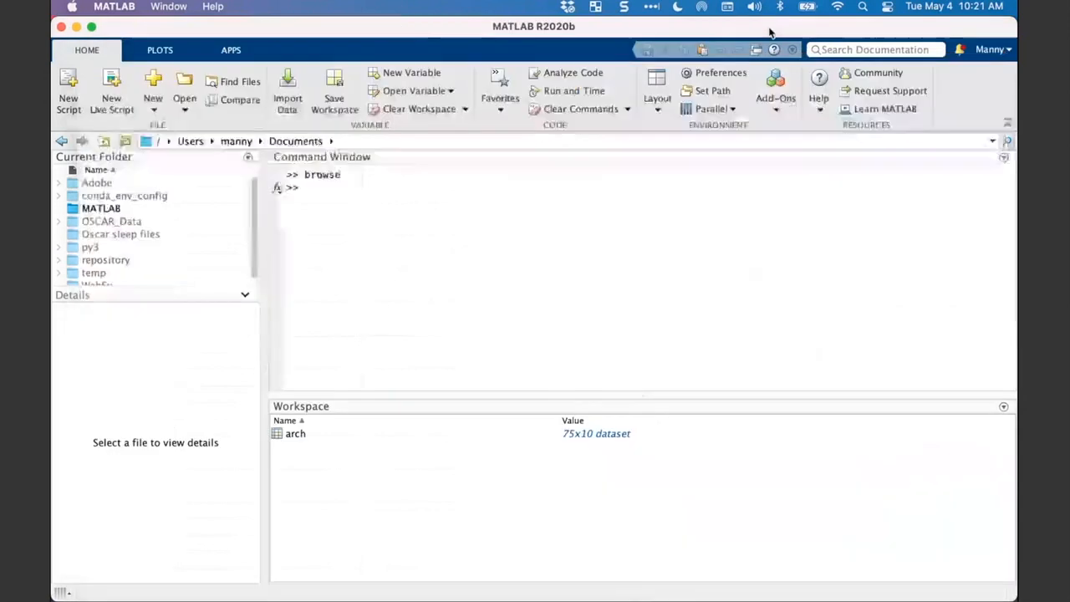
click(547, 320)
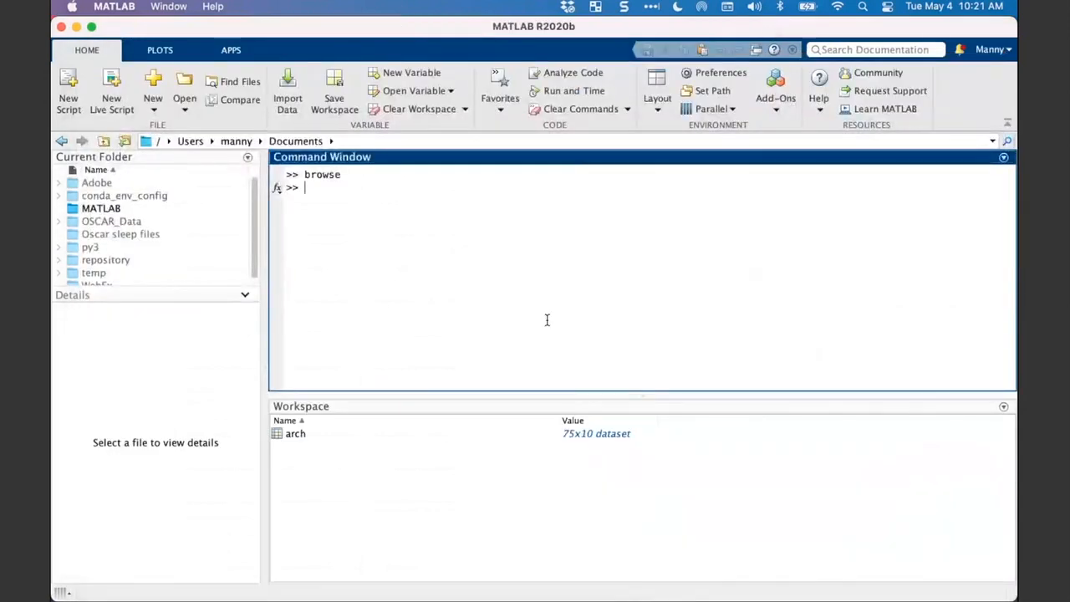
key(ctrl+Up)
click(227, 390)
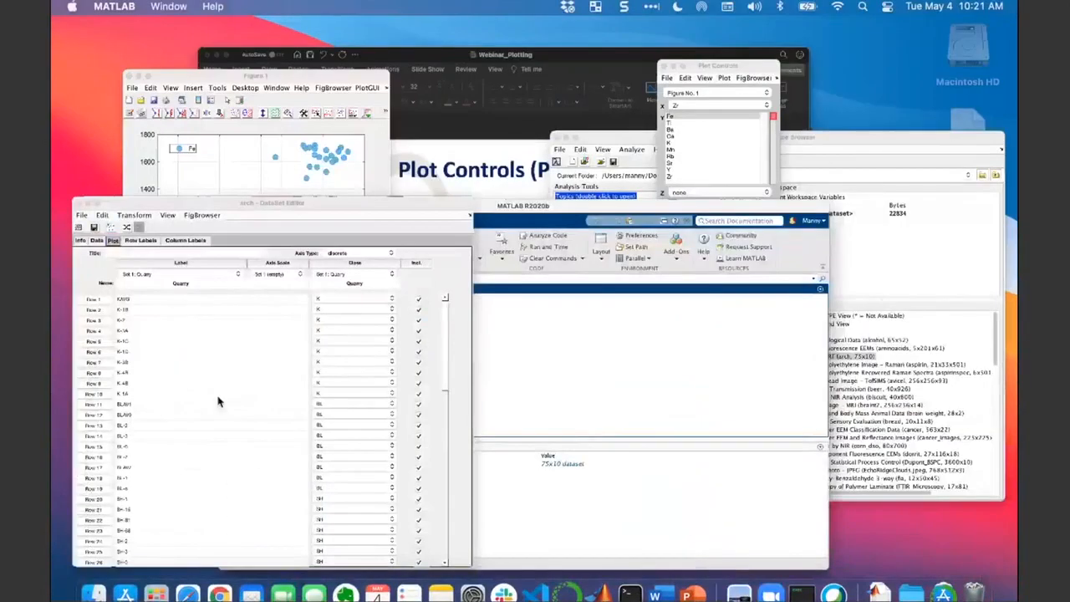
key(ctrl+Up)
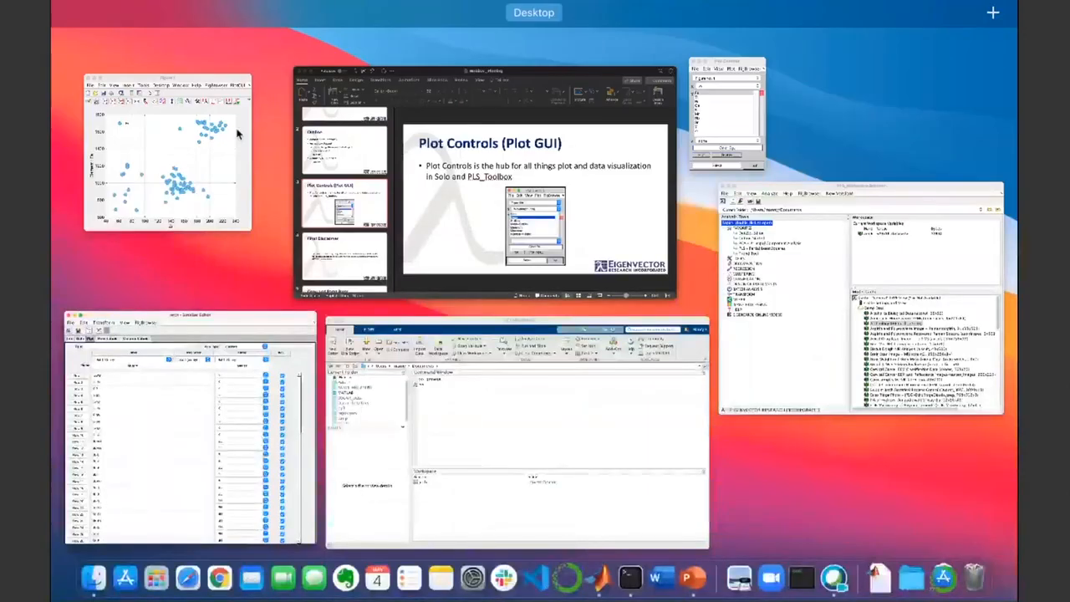
click(238, 132)
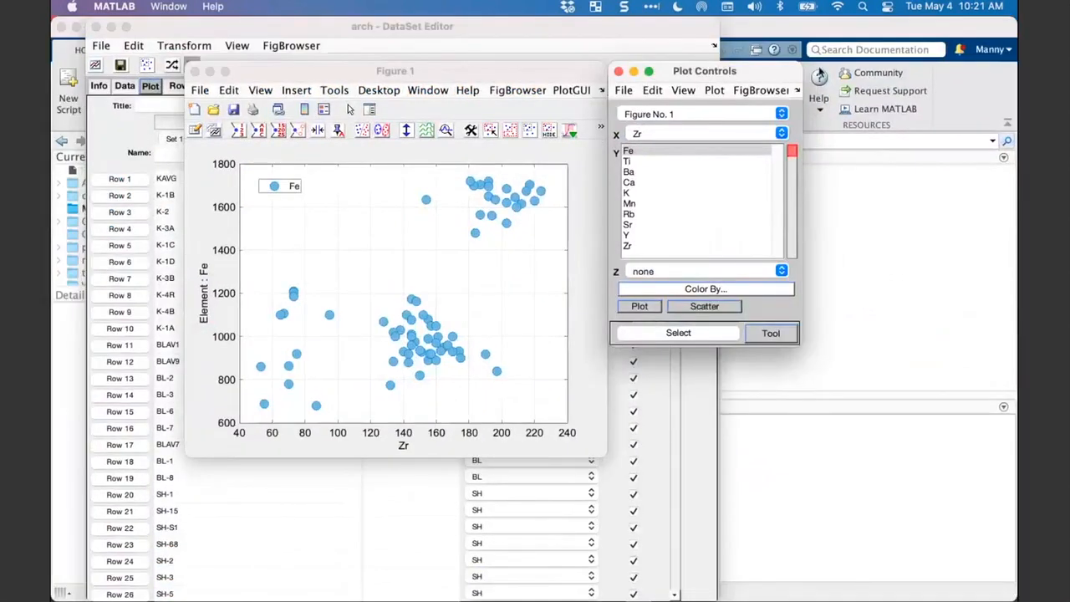
click(401, 124)
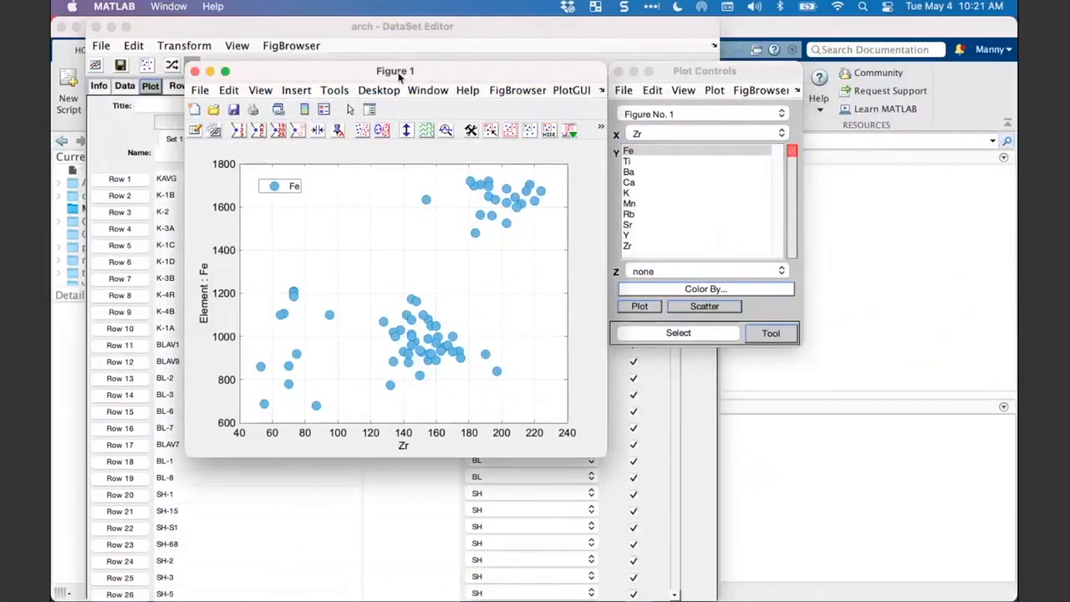
click(671, 81)
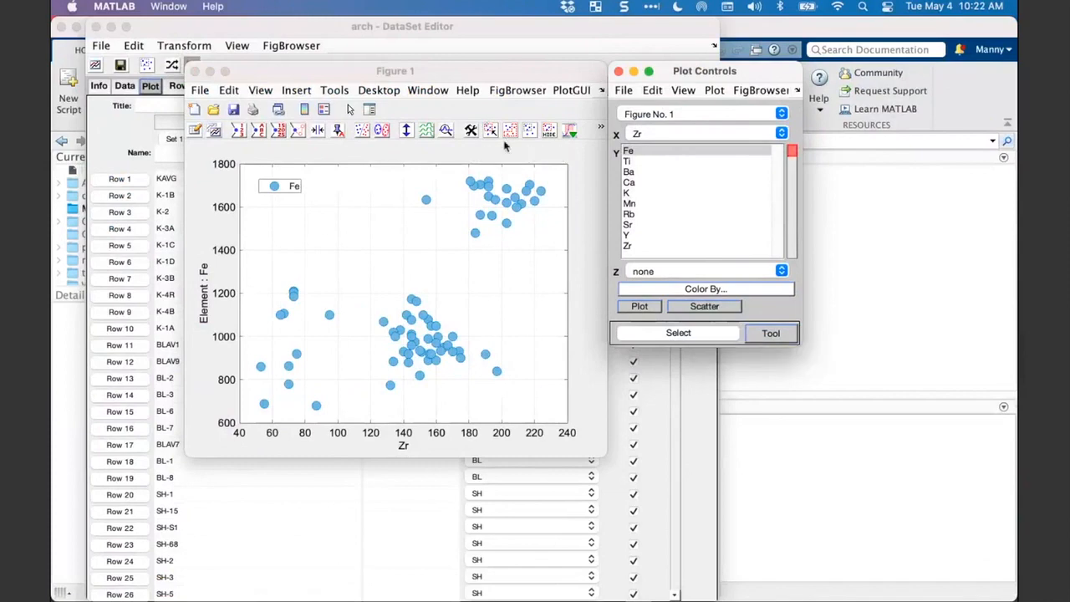
- Select the central cluster of samples, around Zr 120 to 200, with the Lasso selection tool
click(761, 333)
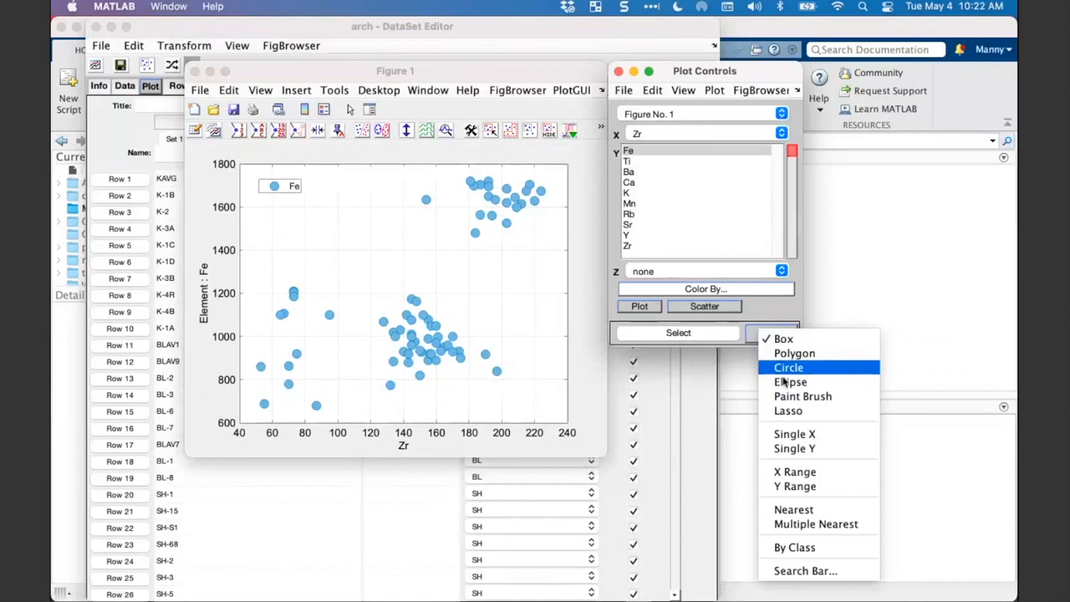
click(786, 410)
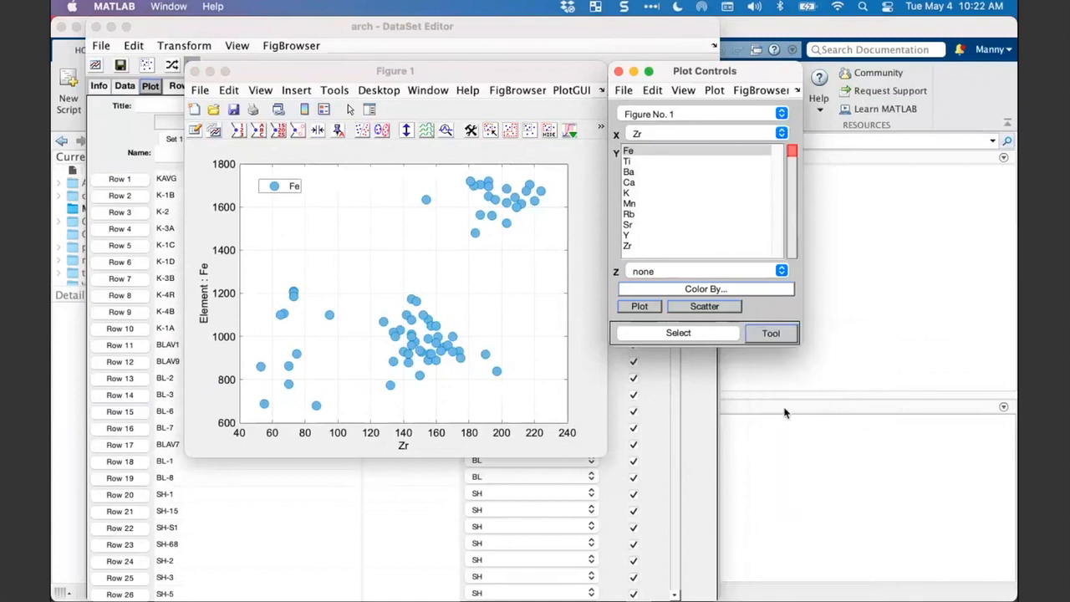
click(680, 335)
mouse_move(412, 271)
mouse_down()
mouse_move(370, 287)
mouse_move(359, 375)
mouse_move(368, 407)
mouse_move(492, 386)
mouse_move(521, 349)
mouse_move(453, 284)
mouse_move(409, 270)
mouse_move(403, 281)
mouse_up()
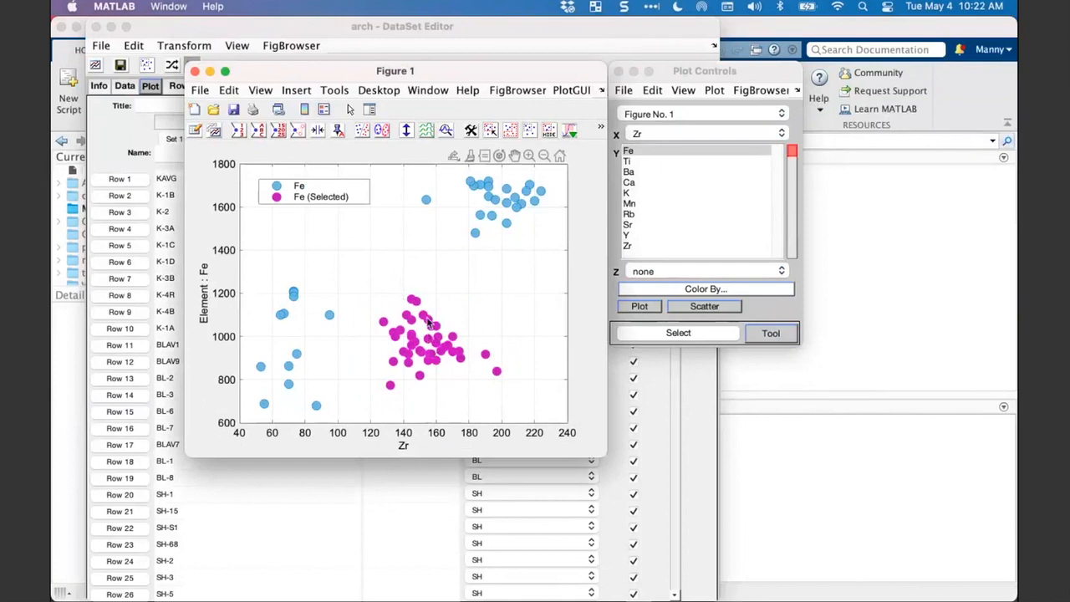
- Start a new class set named Fe/Zr Clusters for the selected central cluster of samples
right_click(429, 322)
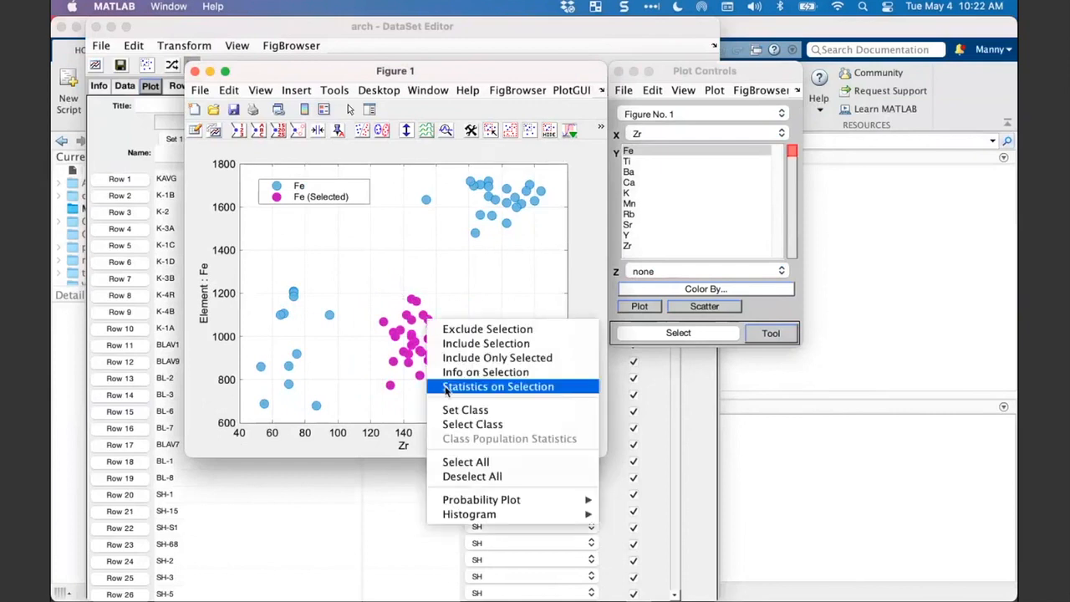
click(465, 410)
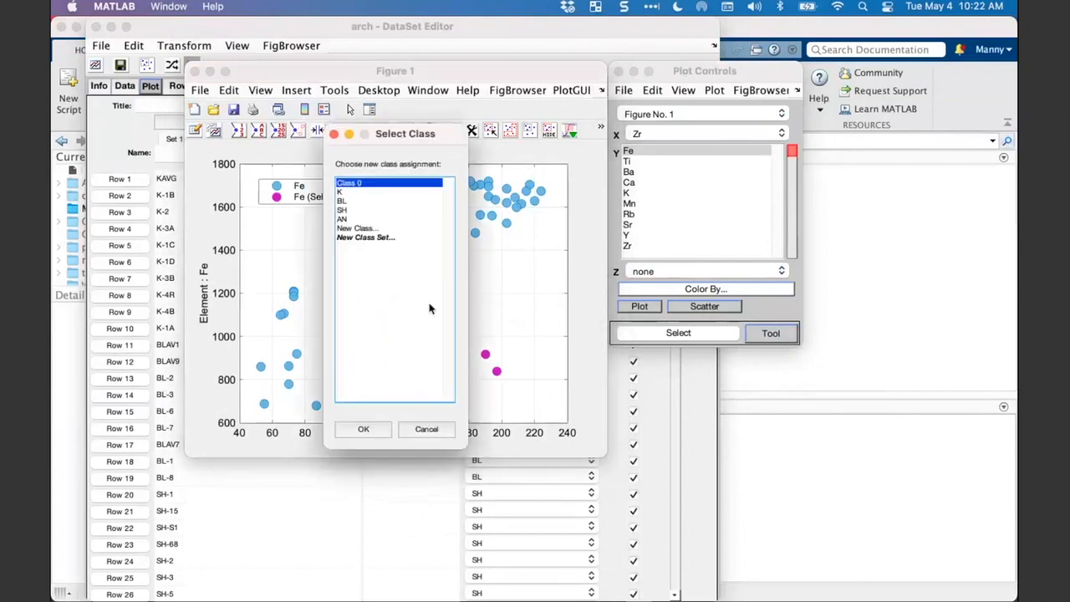
drag(408, 142, 450, 142)
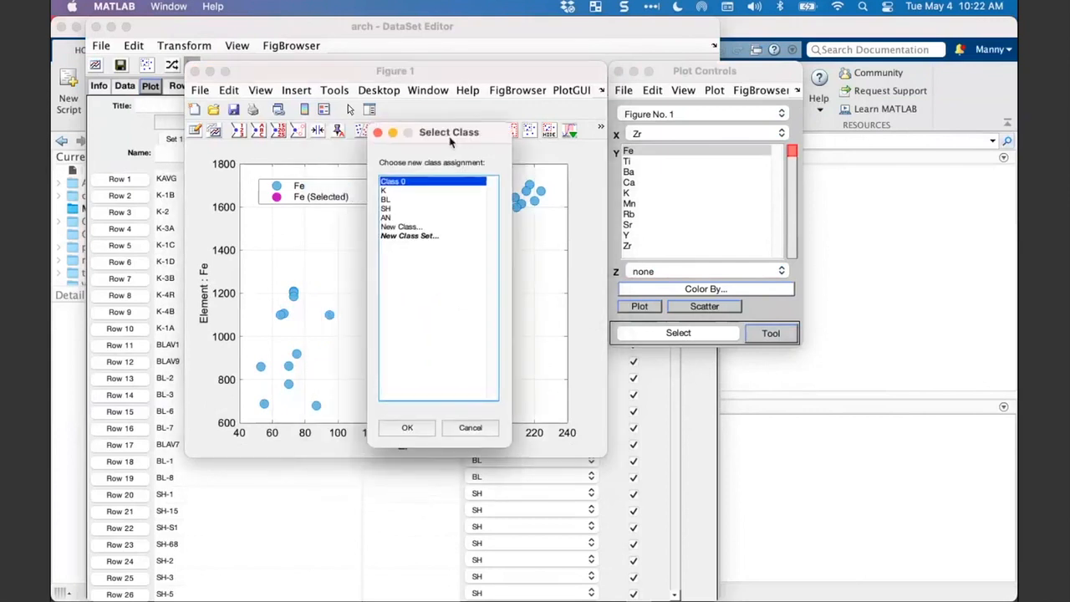
double_click(402, 238)
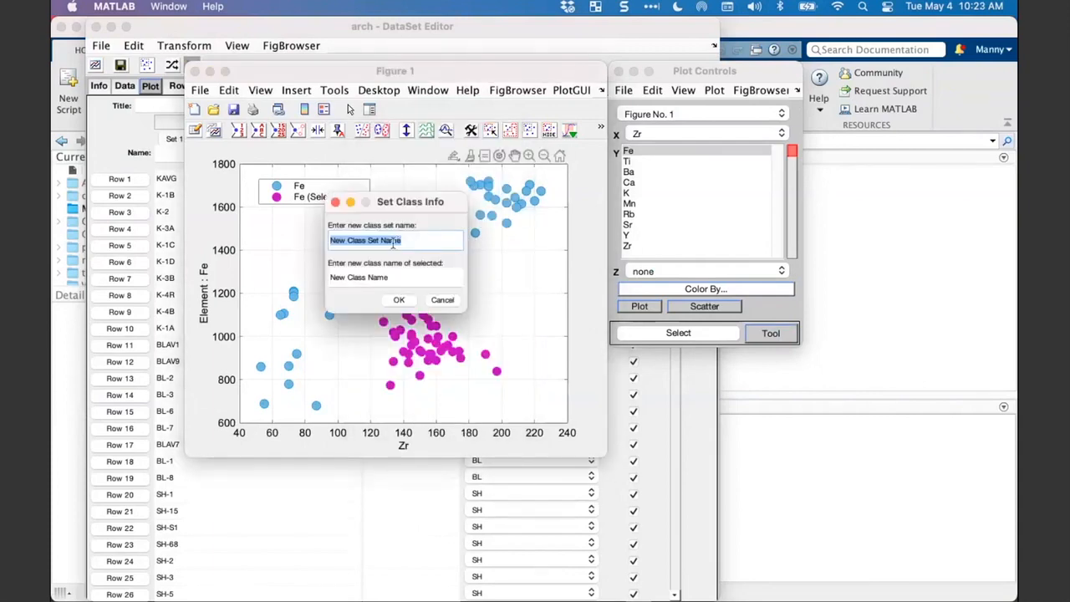
text(Fe/Zr Clusters)
- Assign the class name One to the selected samples and display the plot by the Fe/Zr Clusters class set
click(407, 280)
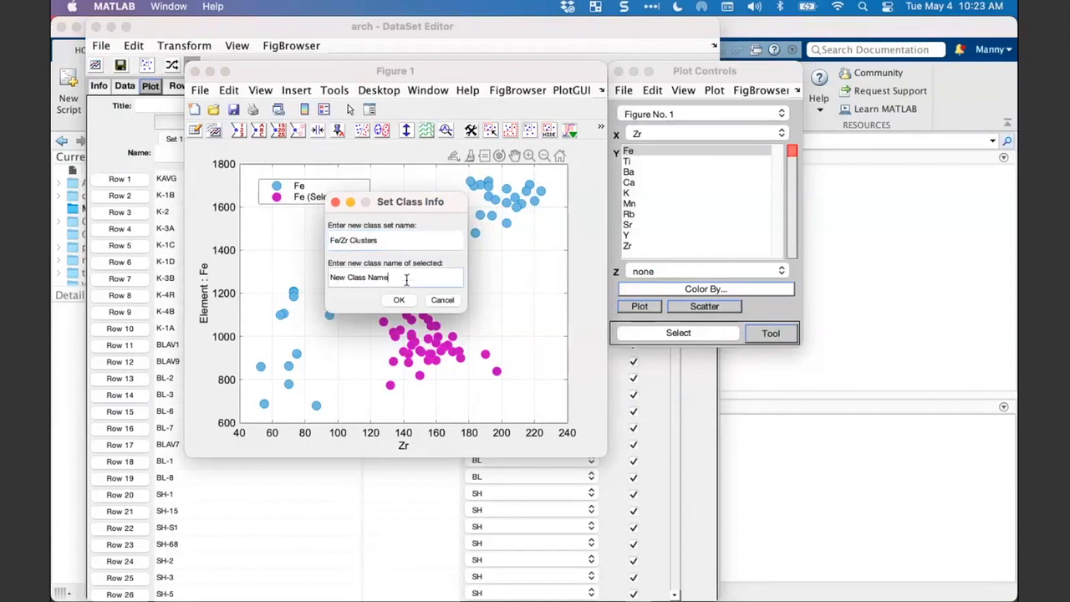
double_click(406, 280)
drag(406, 280, 299, 279)
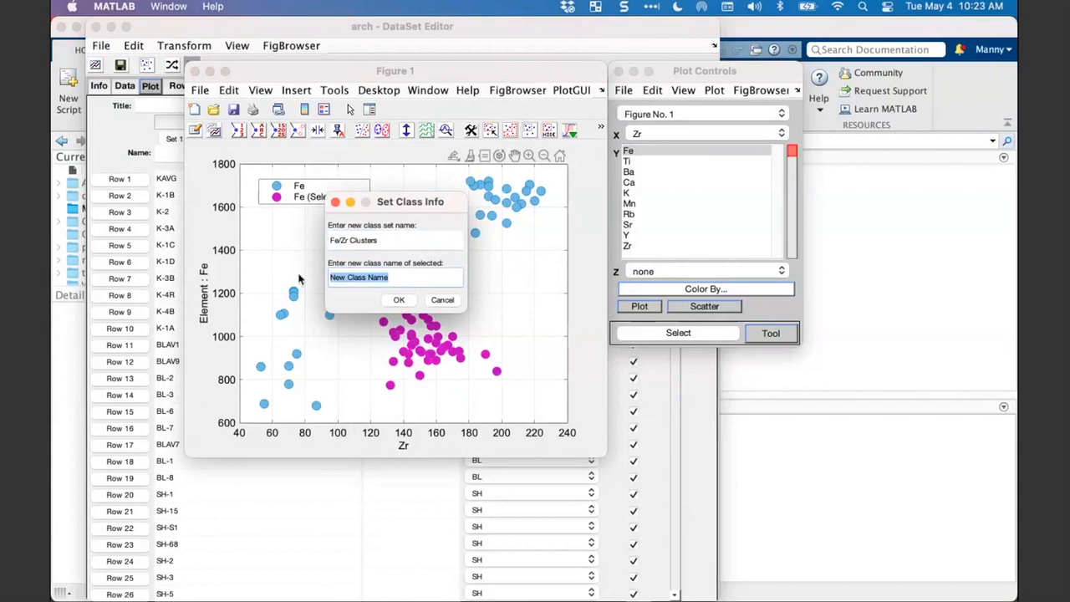
text(One)
click(399, 300)
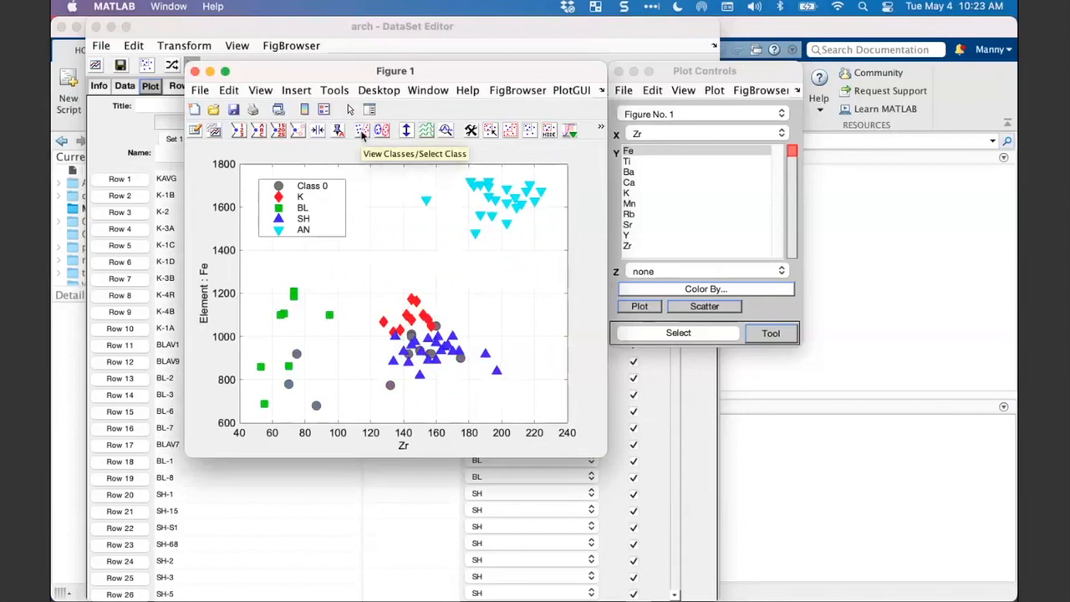
click(362, 134)
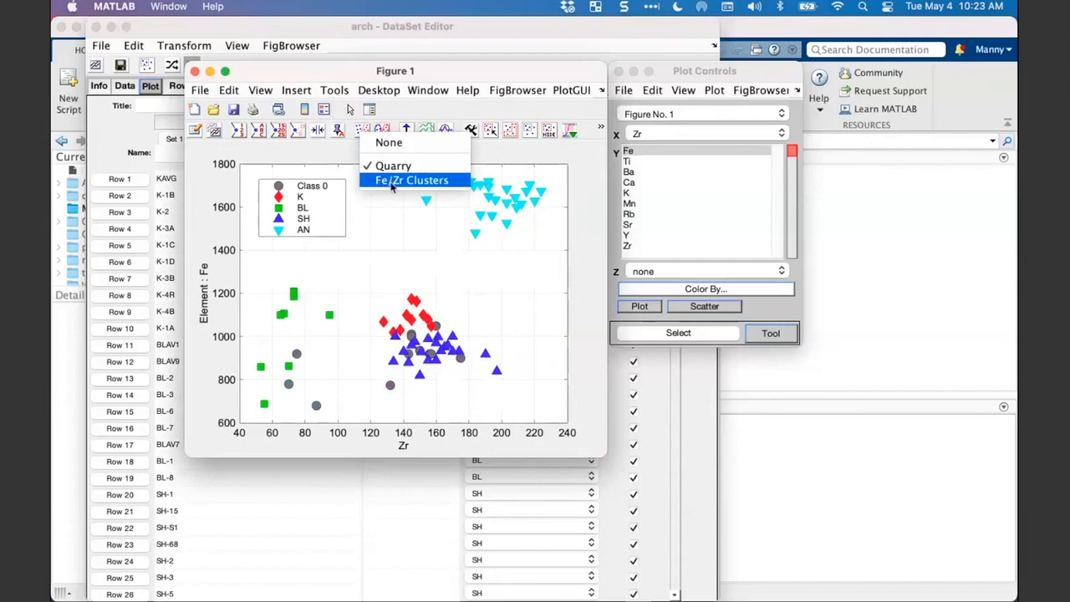
click(392, 186)
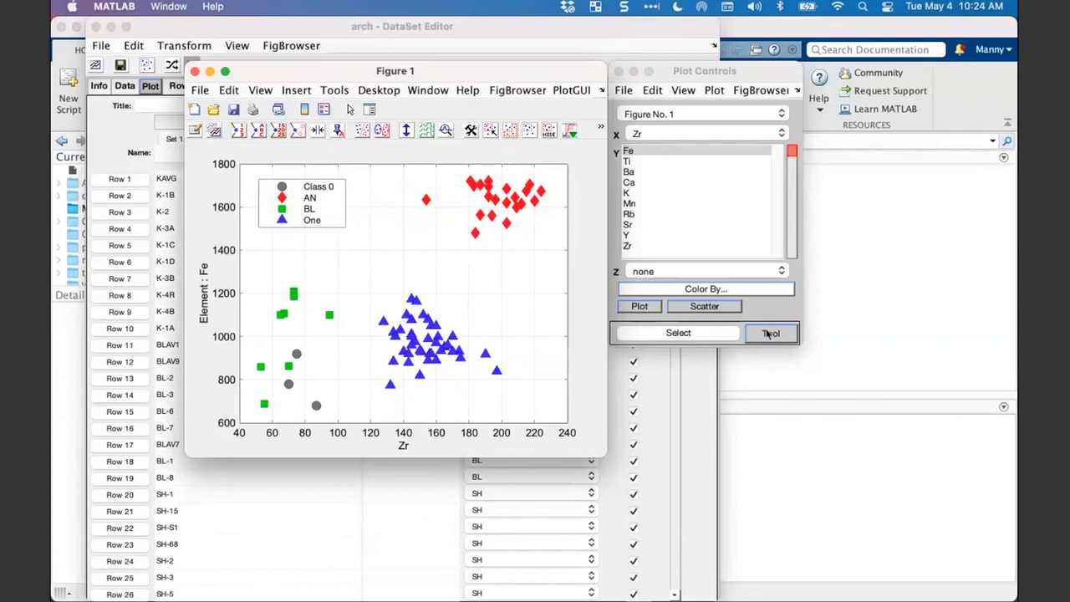
- Lasso the low-Zr cluster, around Zr 50 to 100, and assign its samples to a new class named Two
click(694, 334)
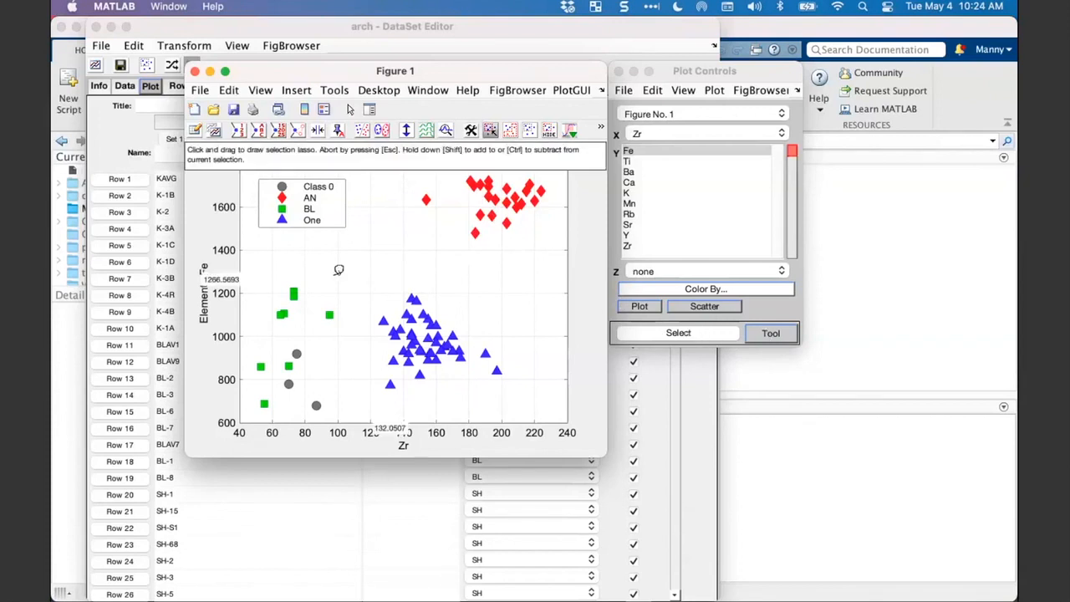
mouse_move(338, 269)
mouse_down()
mouse_move(264, 288)
mouse_move(255, 417)
mouse_move(347, 405)
mouse_move(342, 284)
mouse_move(331, 288)
mouse_up()
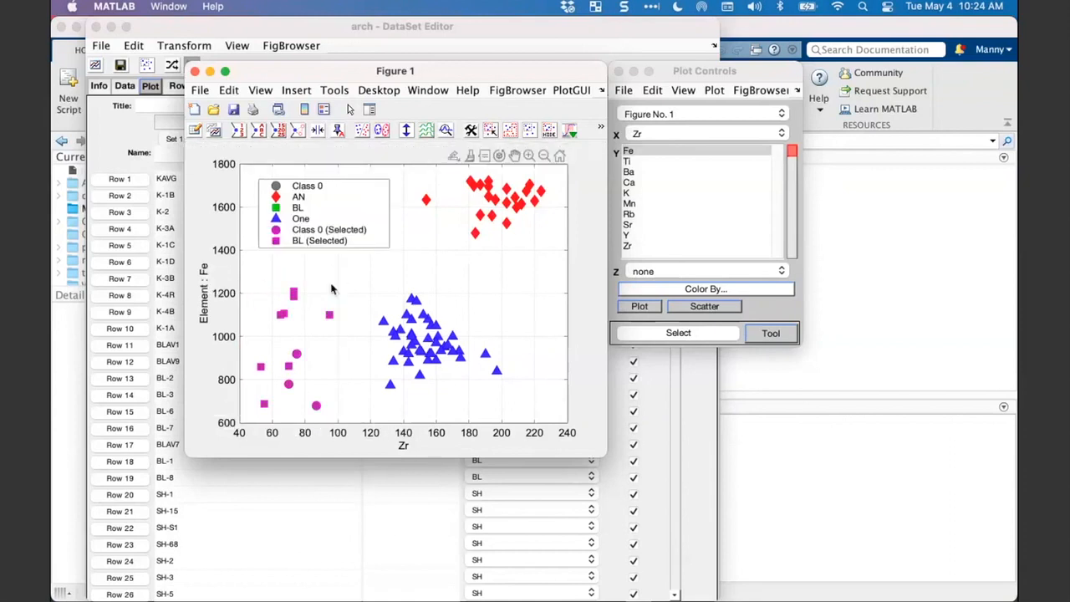
right_click(292, 293)
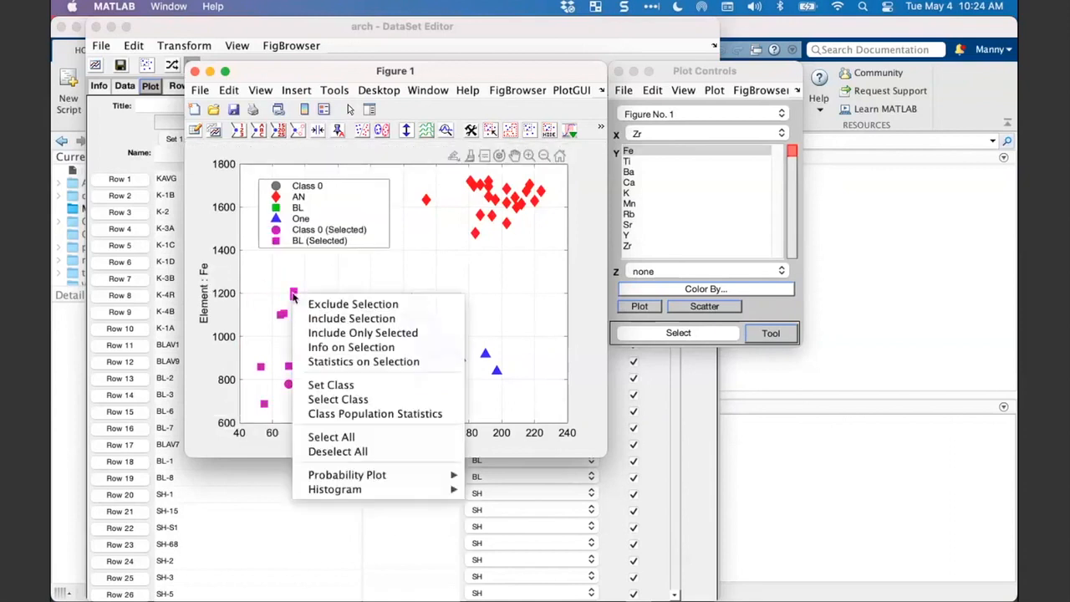
click(319, 385)
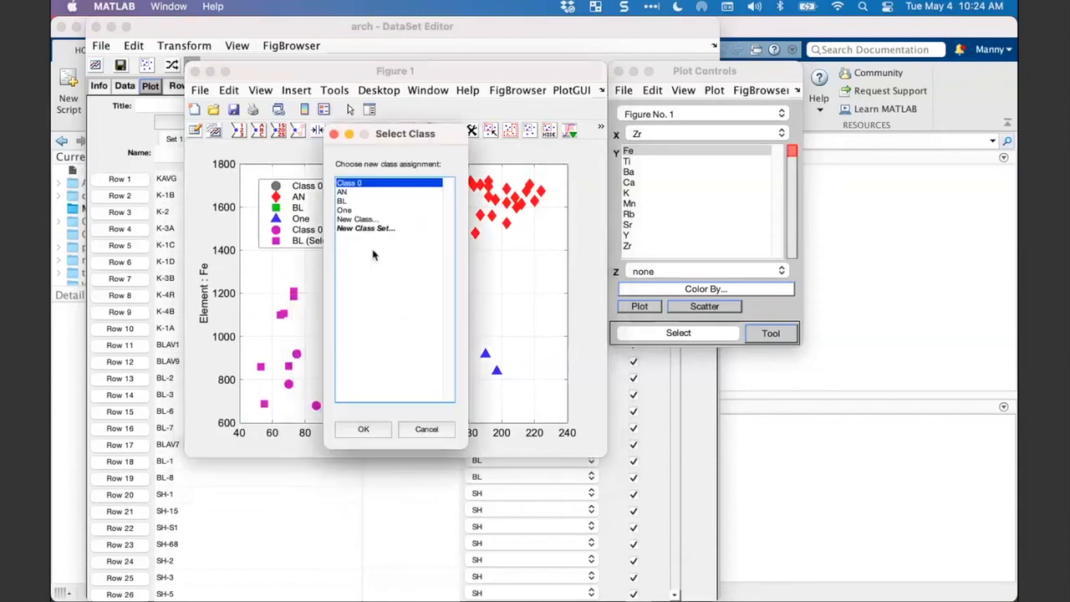
click(374, 220)
double_click(375, 220)
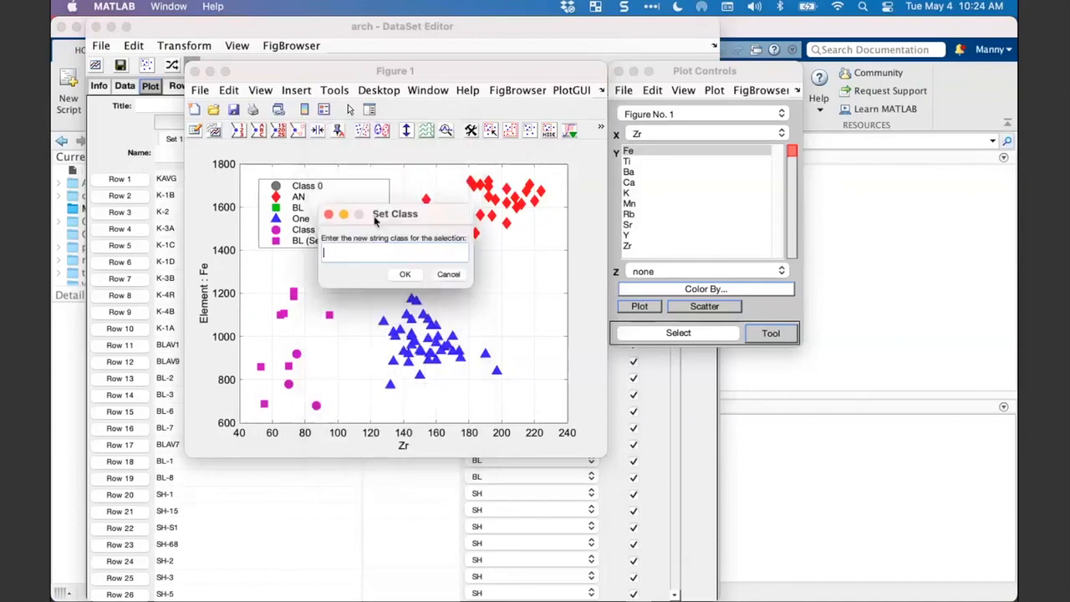
text(Two)
click(405, 275)
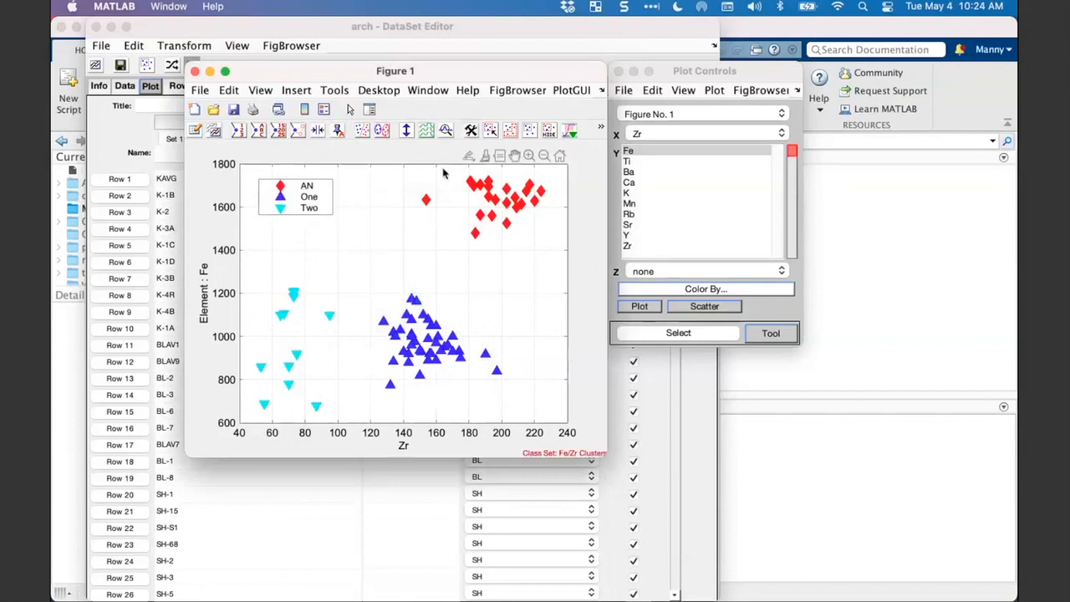
- Select all samples of class AN in the high-Fe cluster and assign them to a new class named Three
right_click(494, 205)
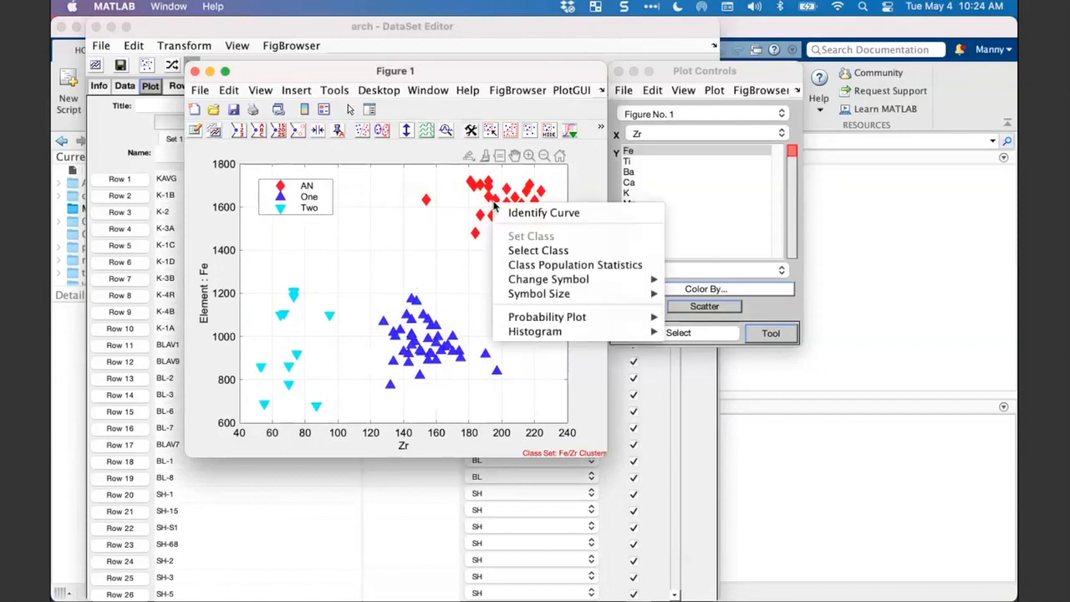
click(513, 250)
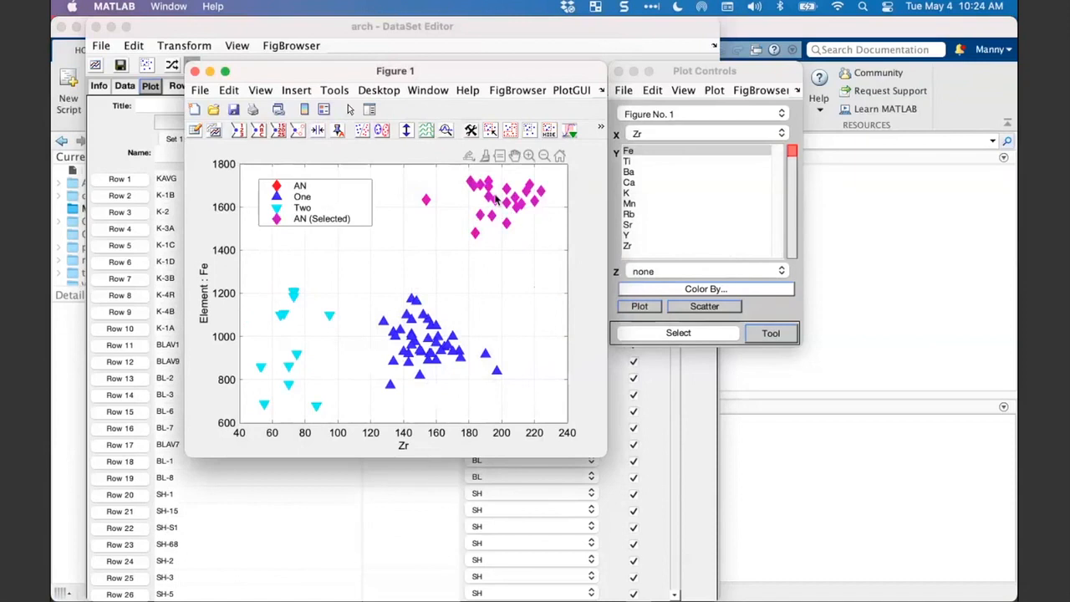
right_click(496, 199)
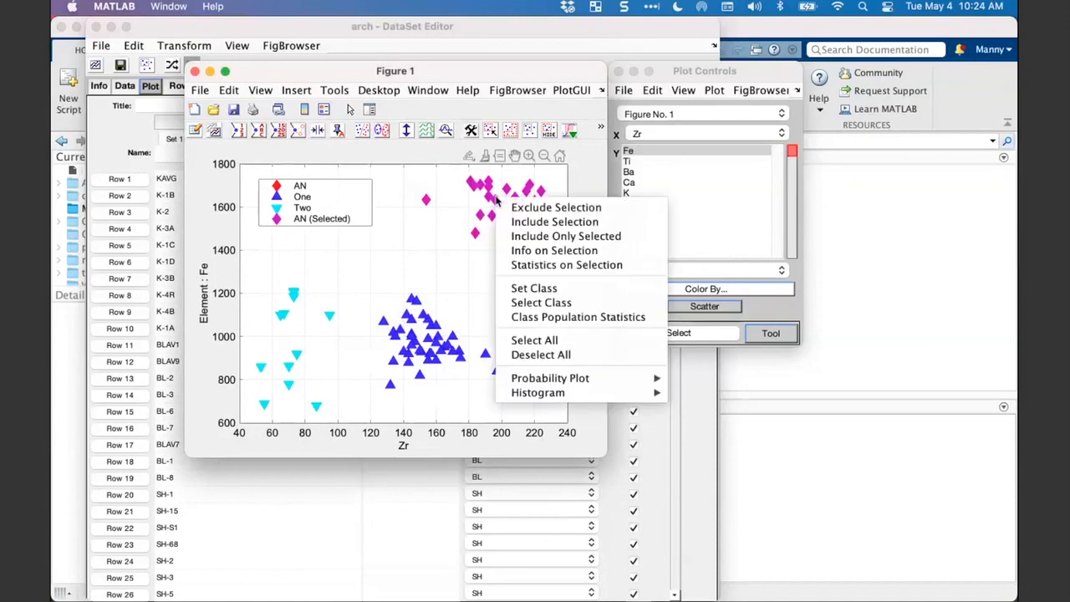
click(526, 289)
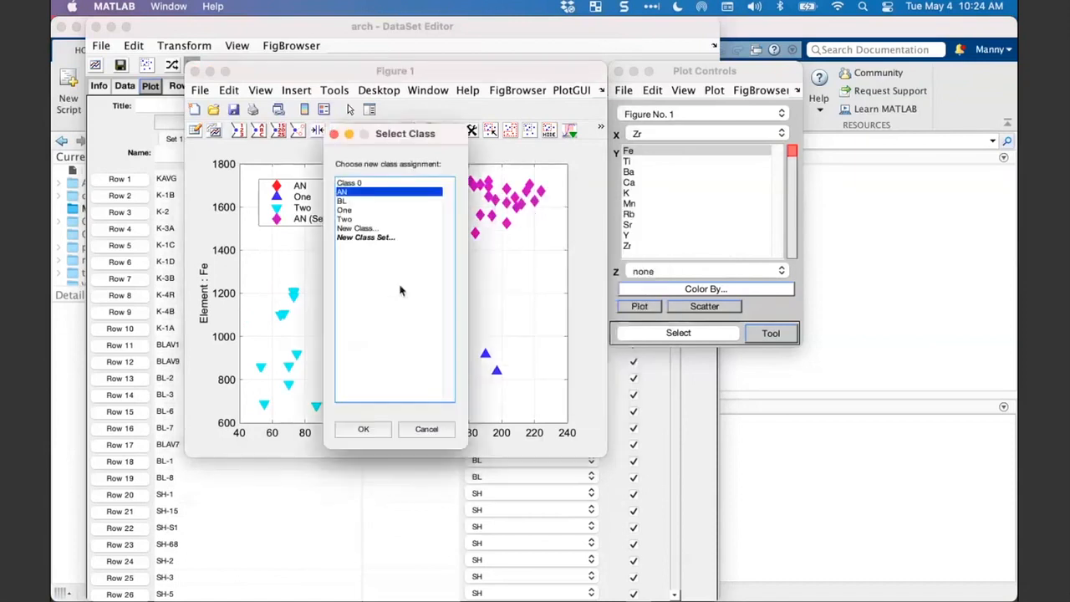
click(368, 230)
double_click(368, 230)
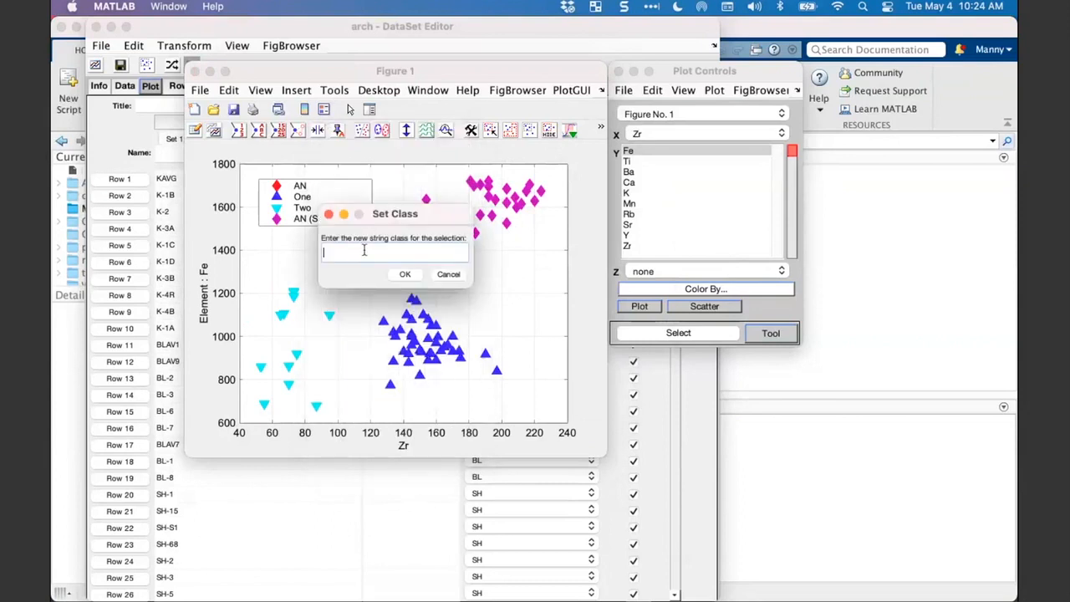
text(Three)
click(404, 275)
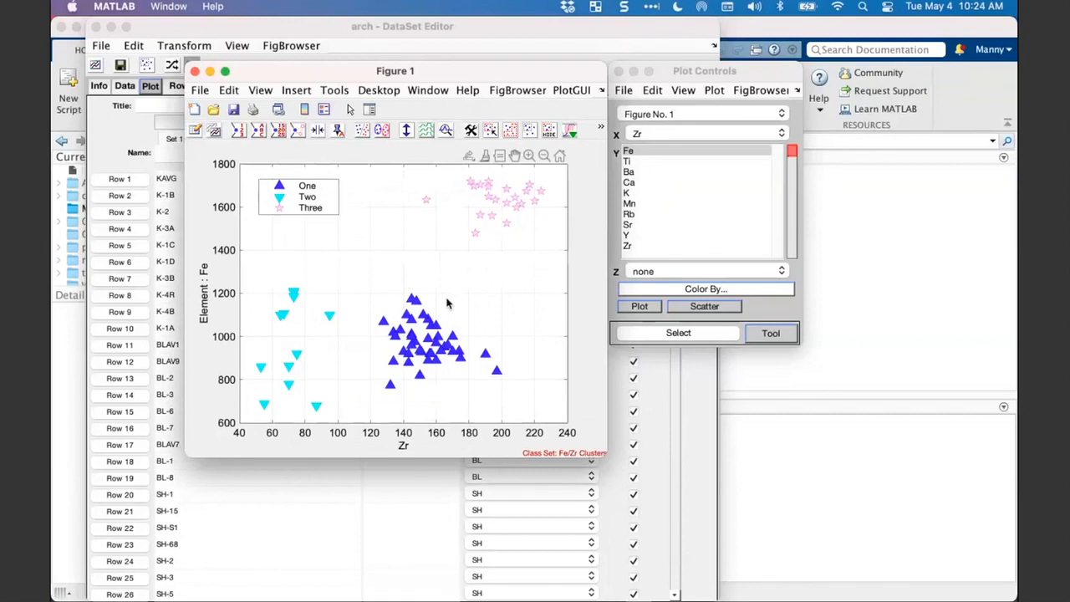
- Enlarge the Figure 1 window and change the scatter plot's symbols to the filled circles set
drag(453, 74, 423, 66)
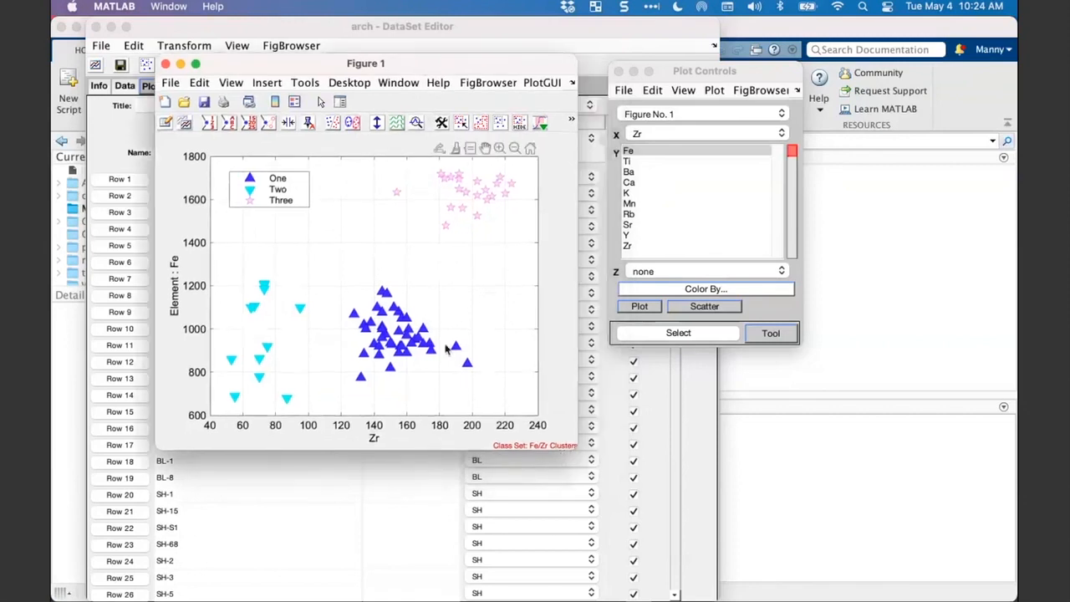
drag(567, 444, 599, 482)
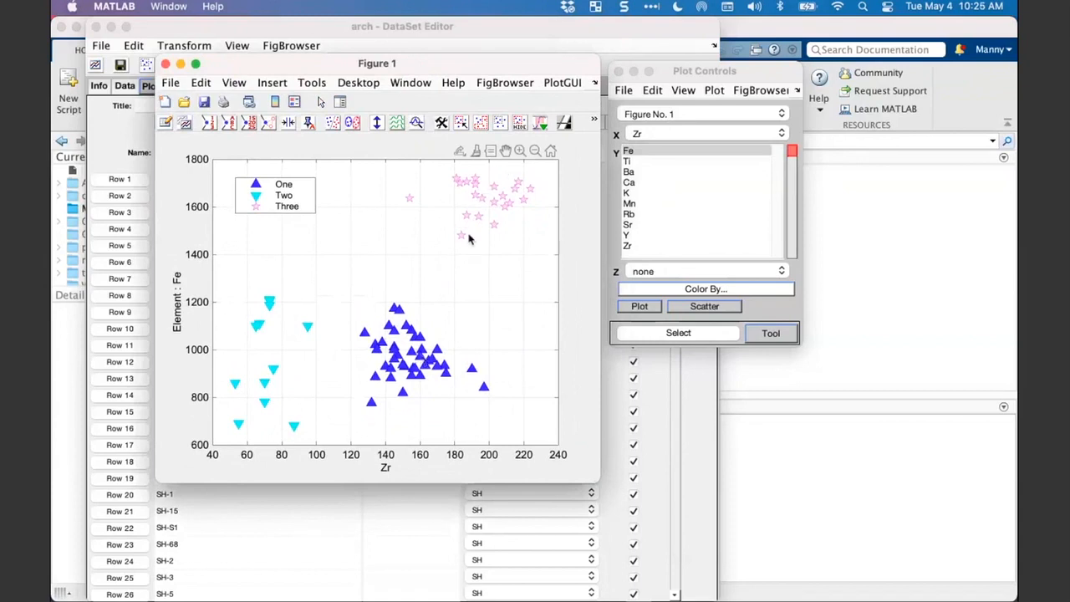
right_click(415, 341)
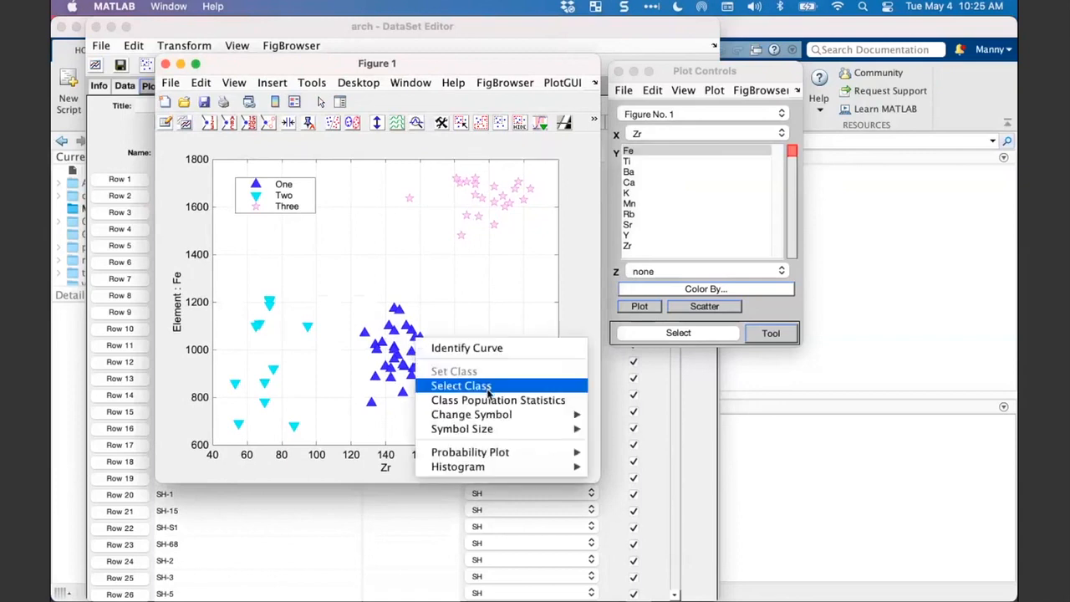
click(492, 214)
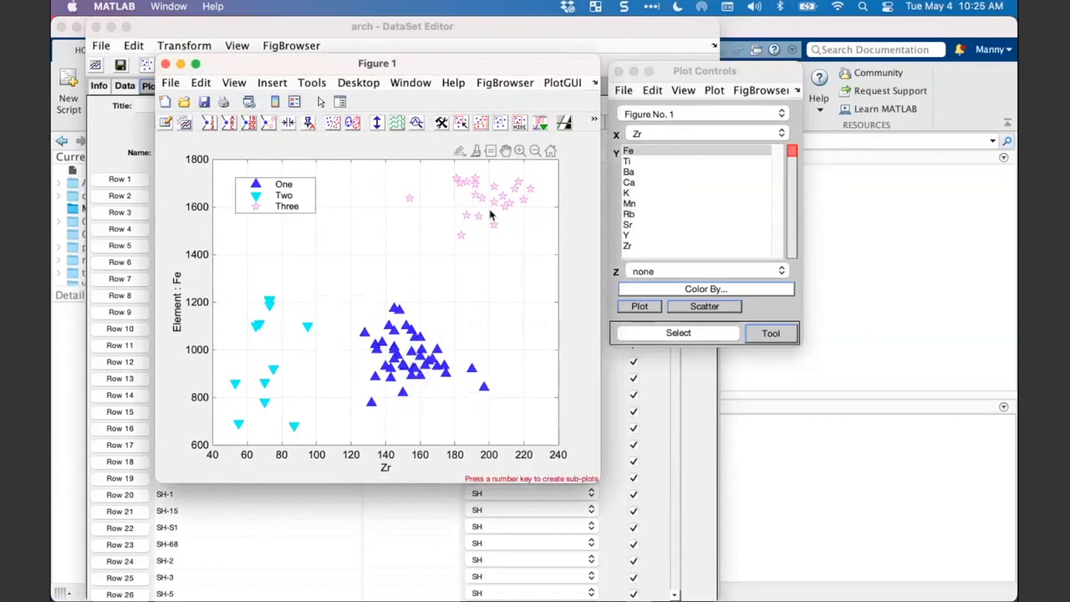
right_click(417, 342)
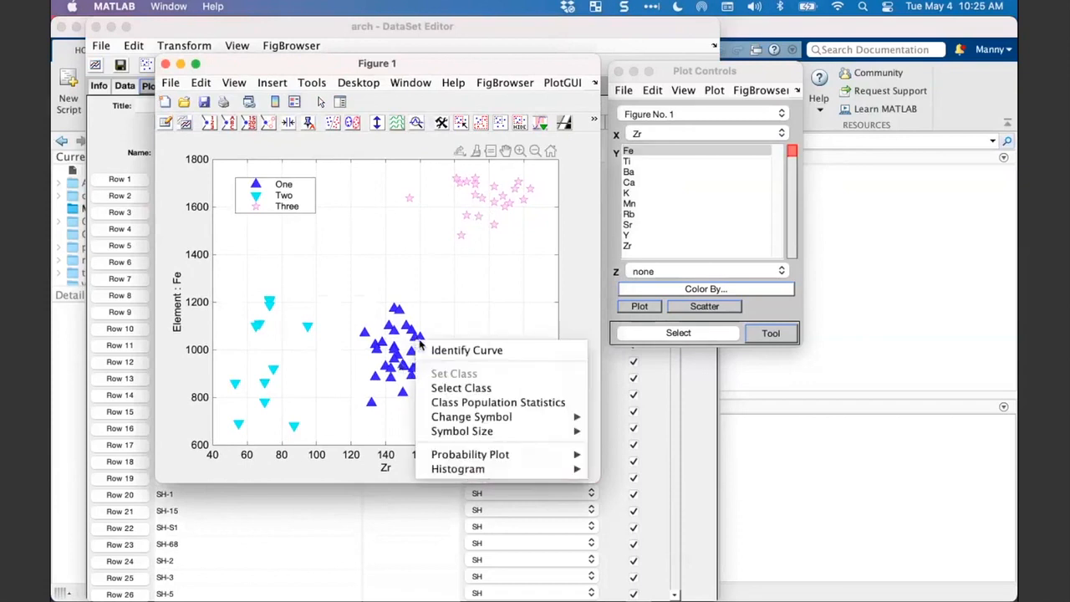
mouse_move(448, 432)
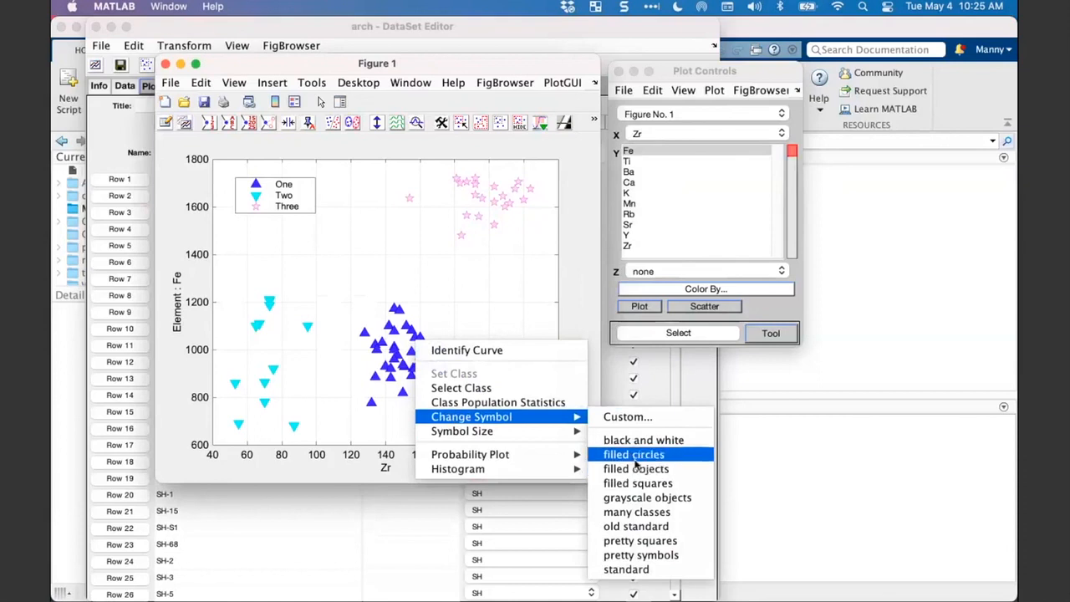
click(634, 456)
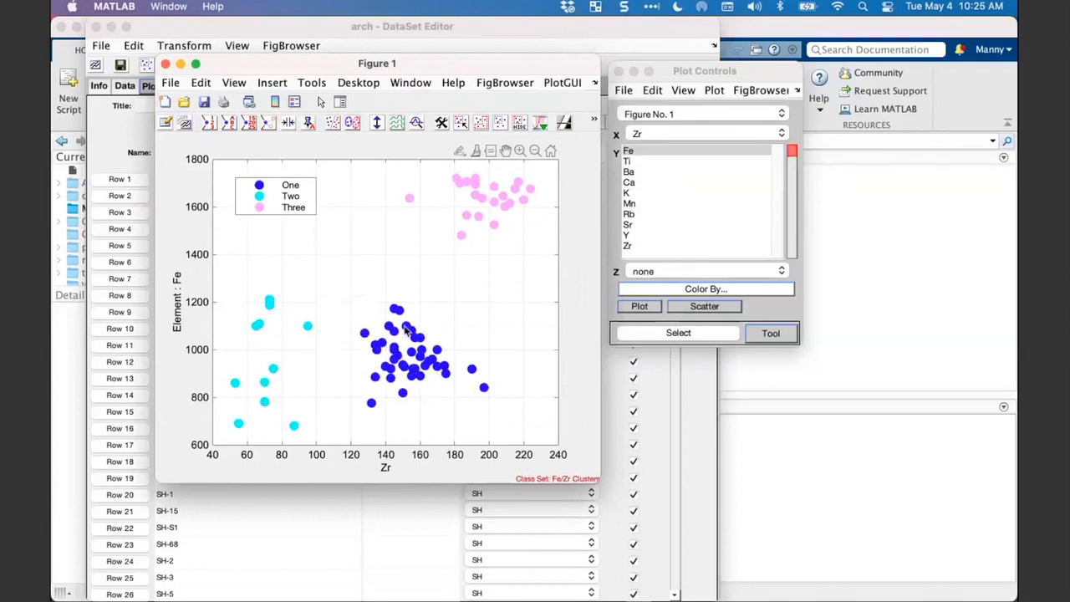
- Open the custom symbol styles for class Three and arrange the dialog beside the Figure 1 plot
click(480, 201)
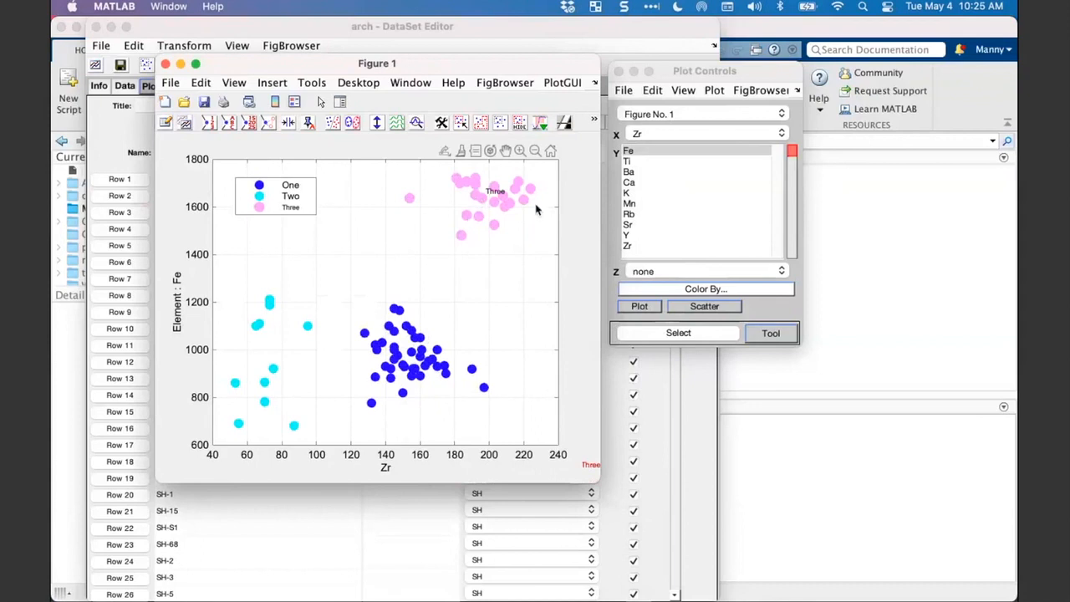
right_click(474, 199)
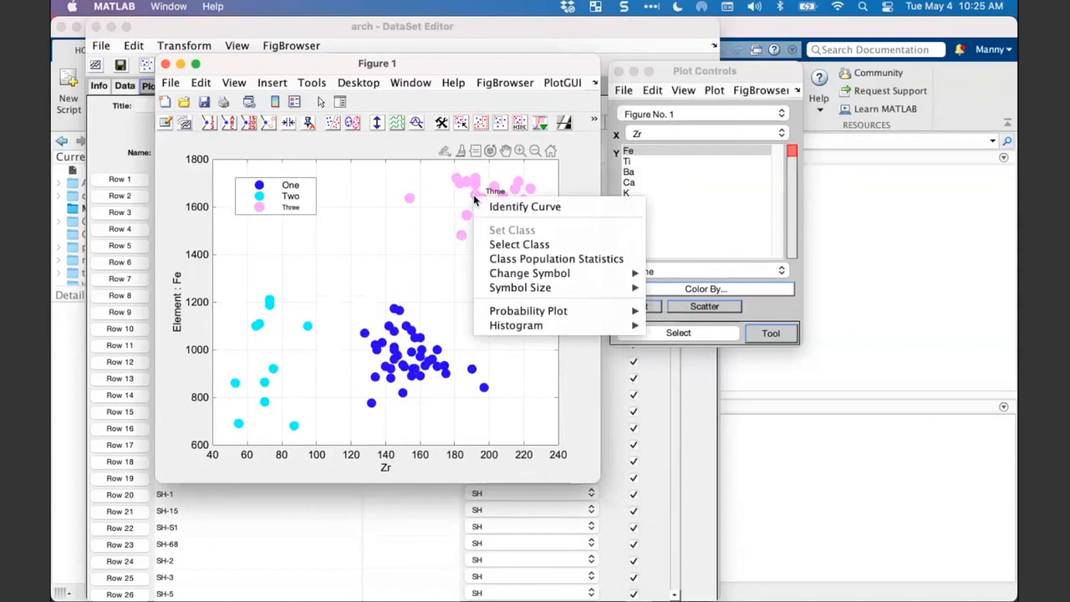
mouse_move(502, 276)
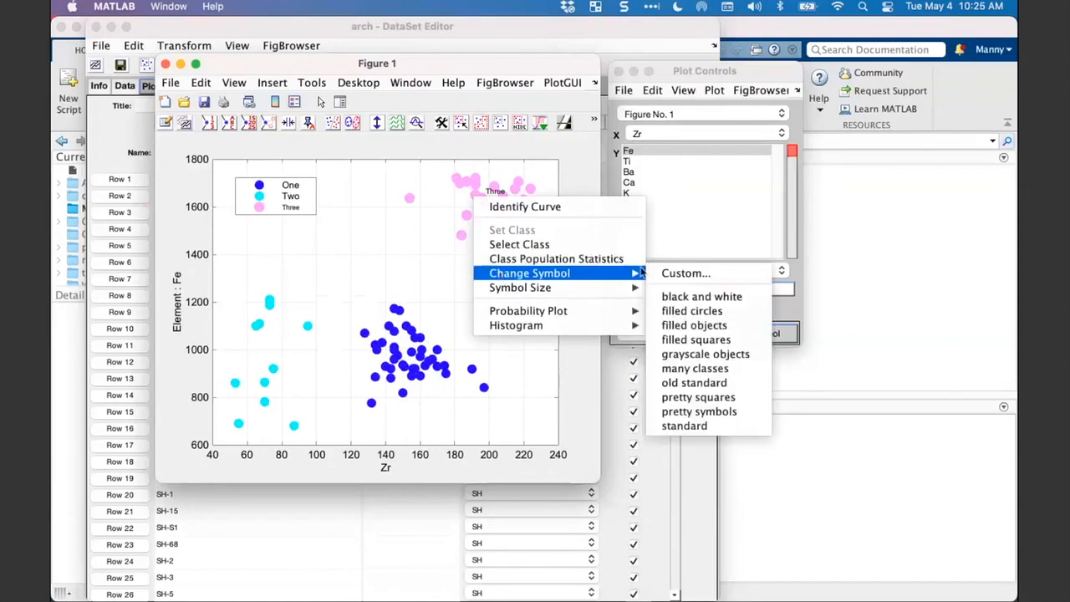
click(667, 274)
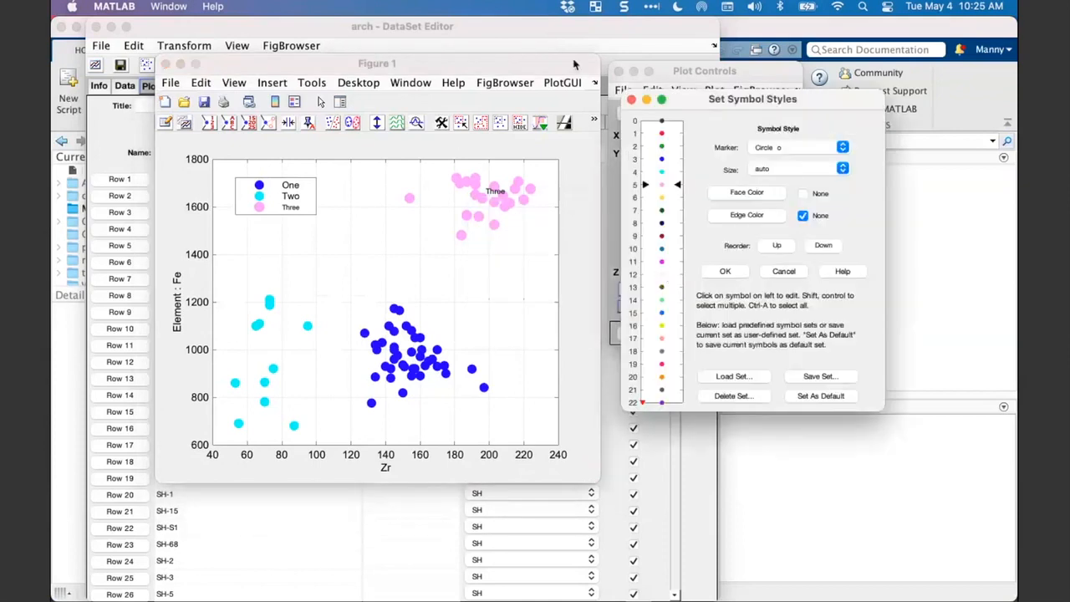
drag(528, 63, 458, 67)
drag(721, 95, 637, 120)
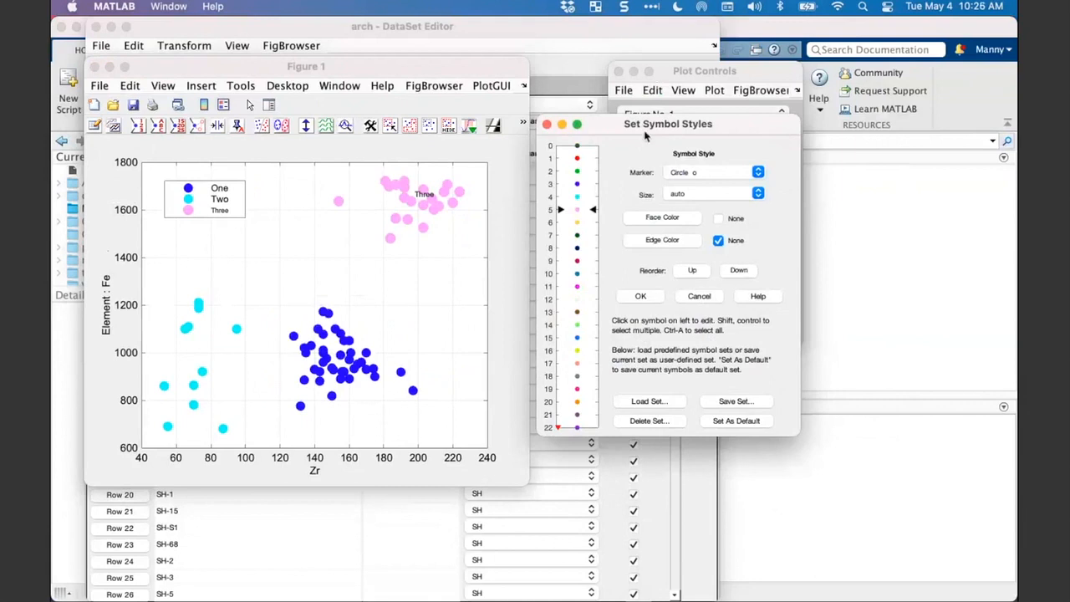
drag(645, 136, 648, 124)
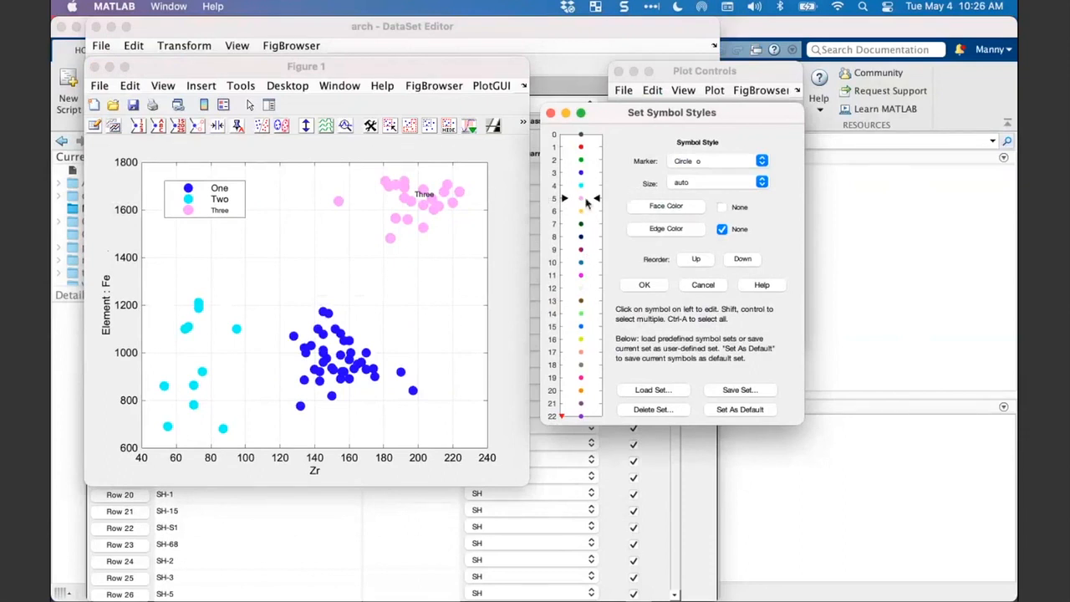
- Set the edge color of class Three's circle symbol to black
click(677, 231)
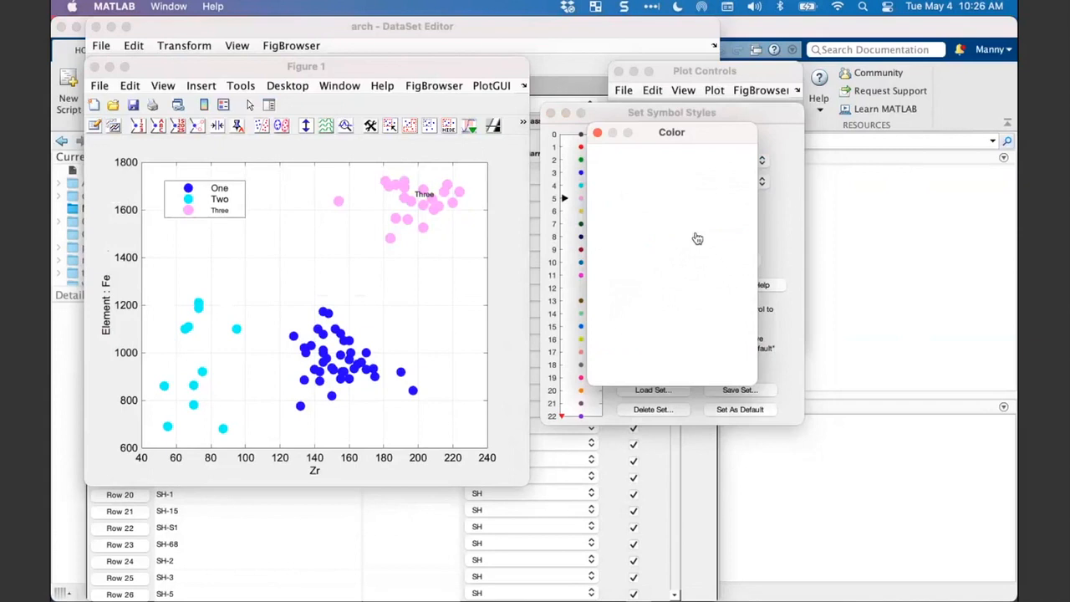
click(740, 251)
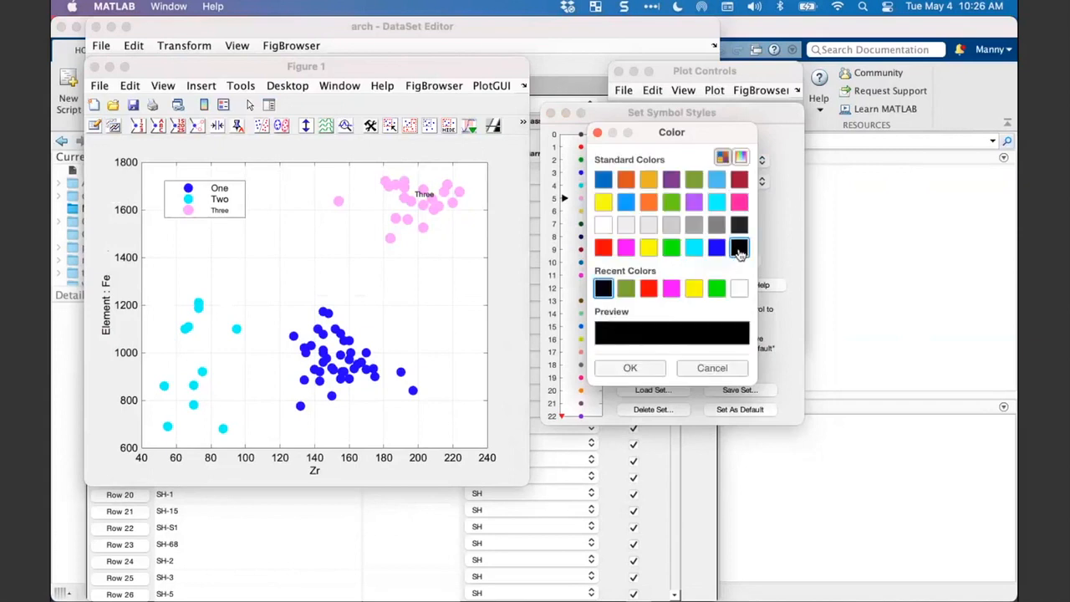
click(644, 366)
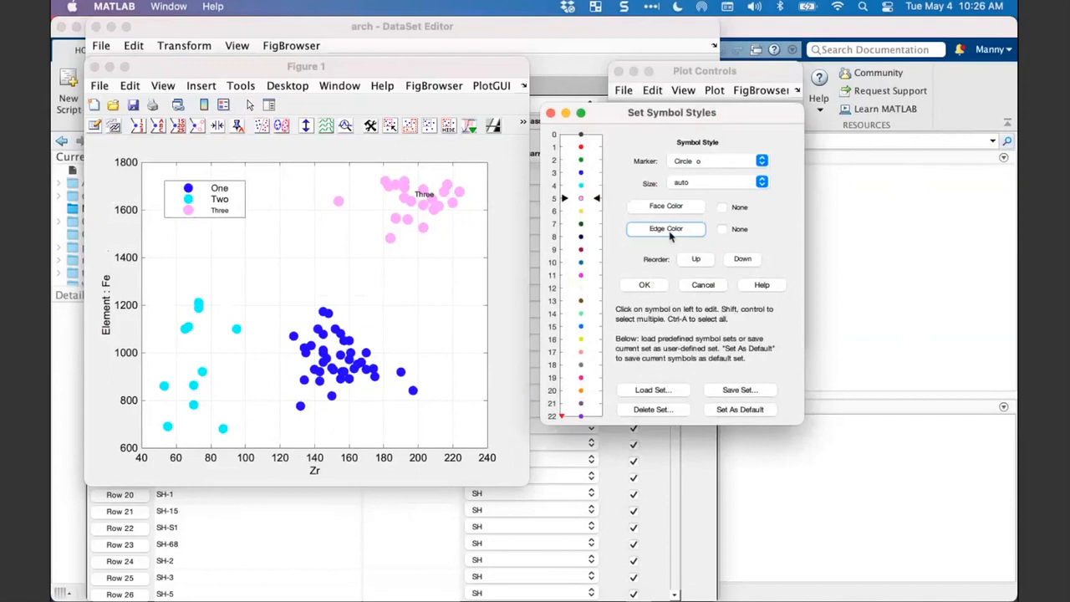
- Set the face color of class Three's symbol to green and apply the symbol styles to the plot
click(667, 229)
click(673, 248)
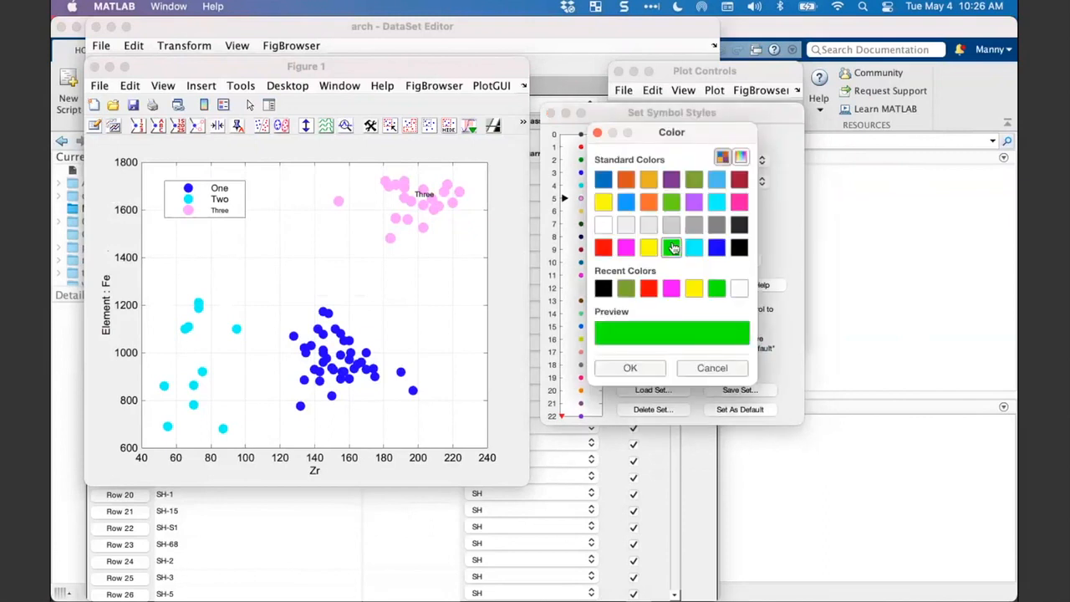
click(671, 289)
click(716, 288)
click(672, 204)
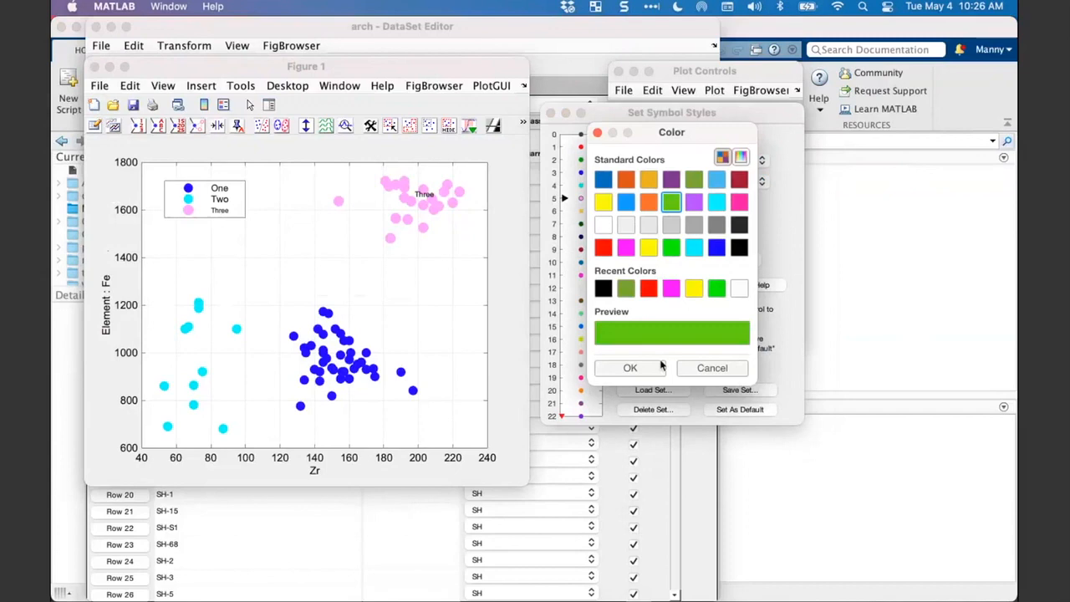
click(660, 368)
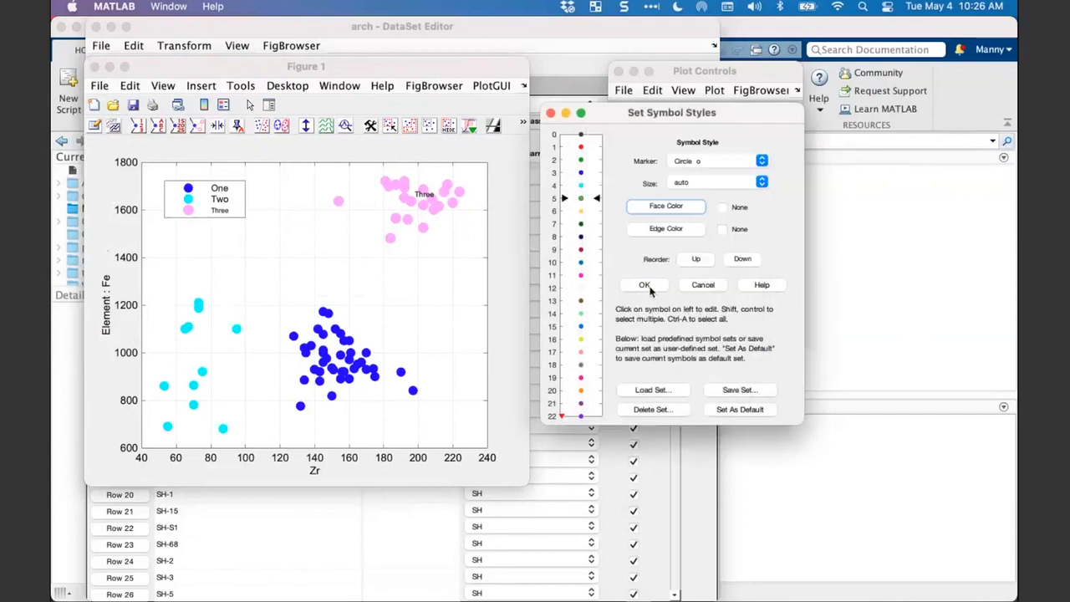
click(644, 285)
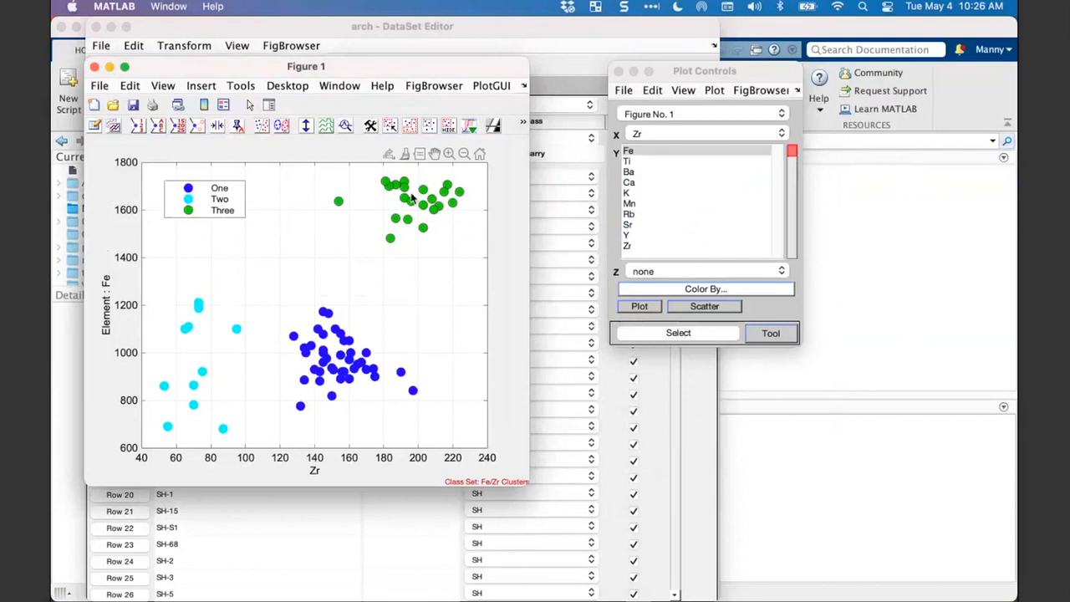
- Try connecting the samples of each class in Figure 1 as points in sequence and as border points
drag(366, 70, 425, 75)
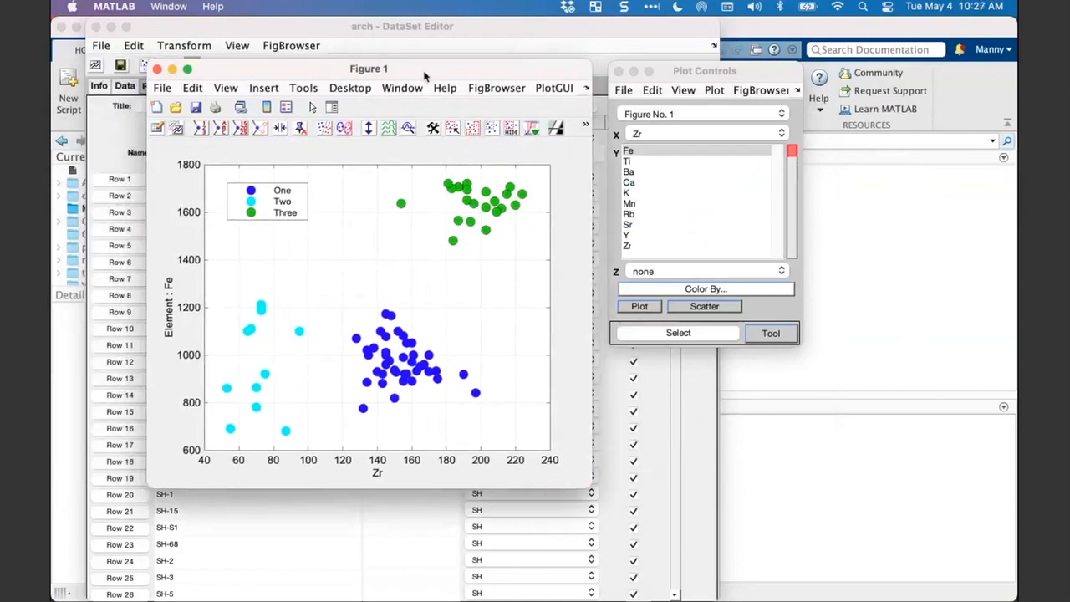
click(345, 128)
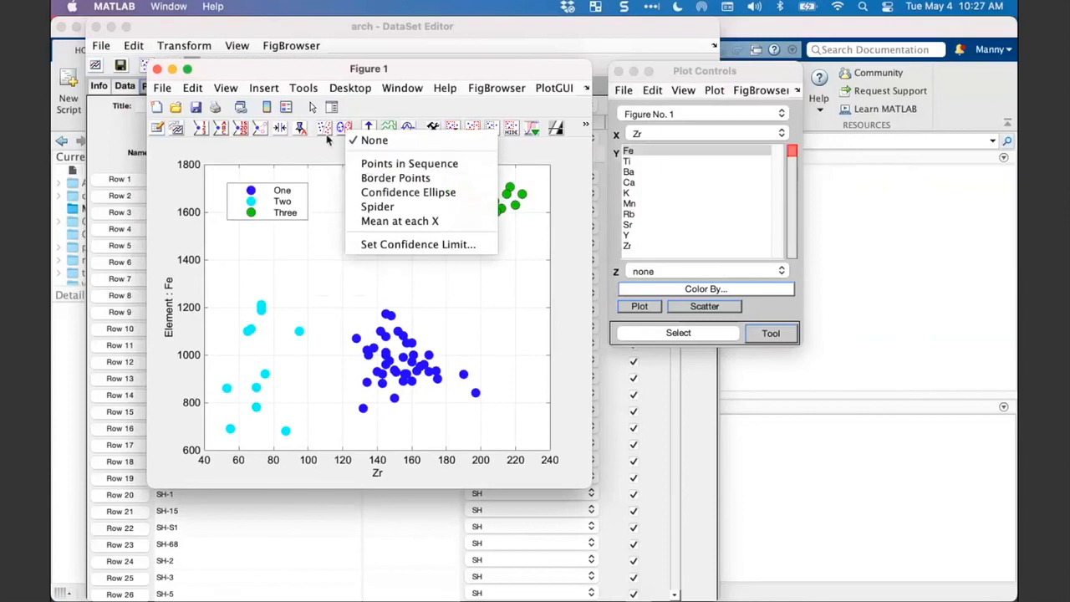
click(328, 140)
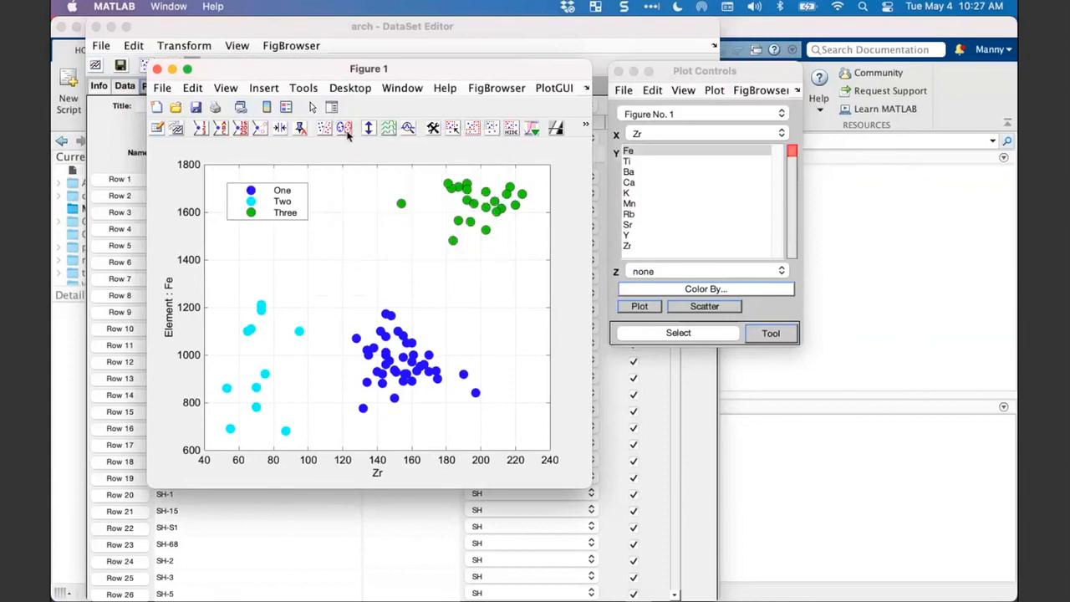
click(346, 132)
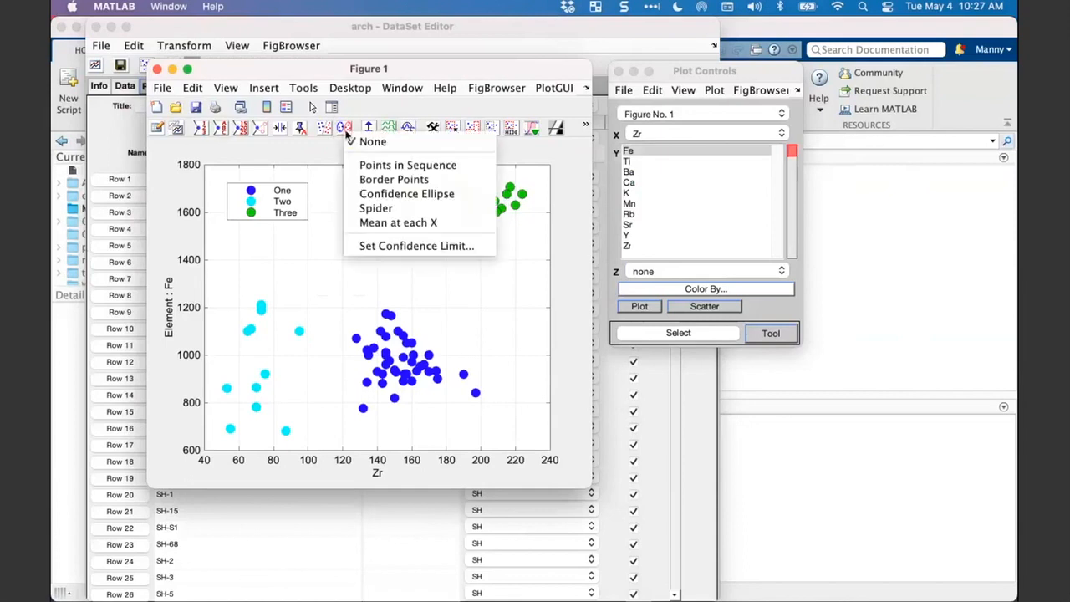
click(375, 168)
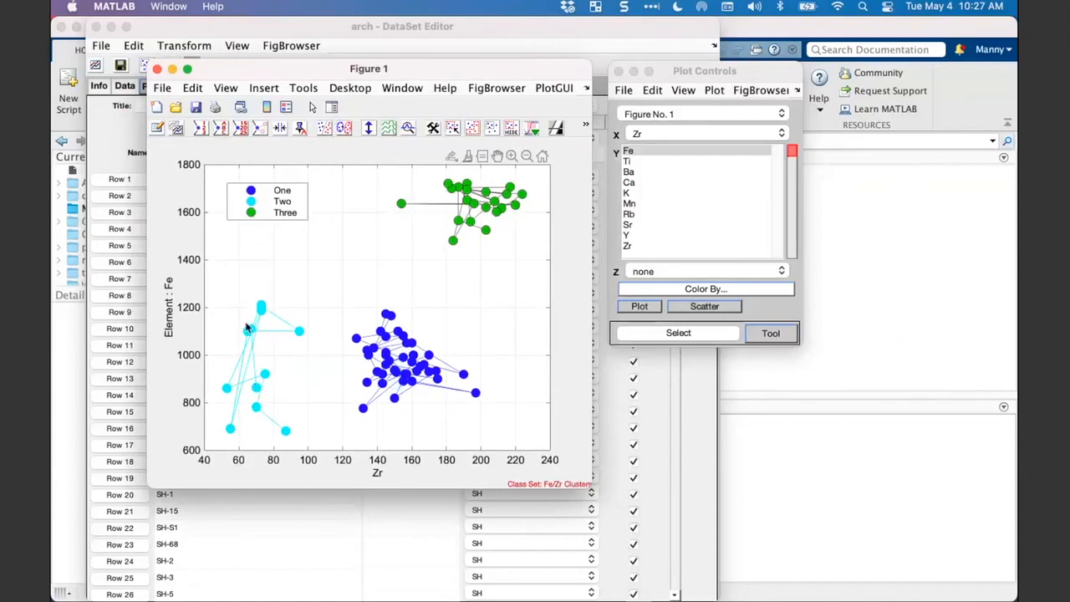
click(348, 133)
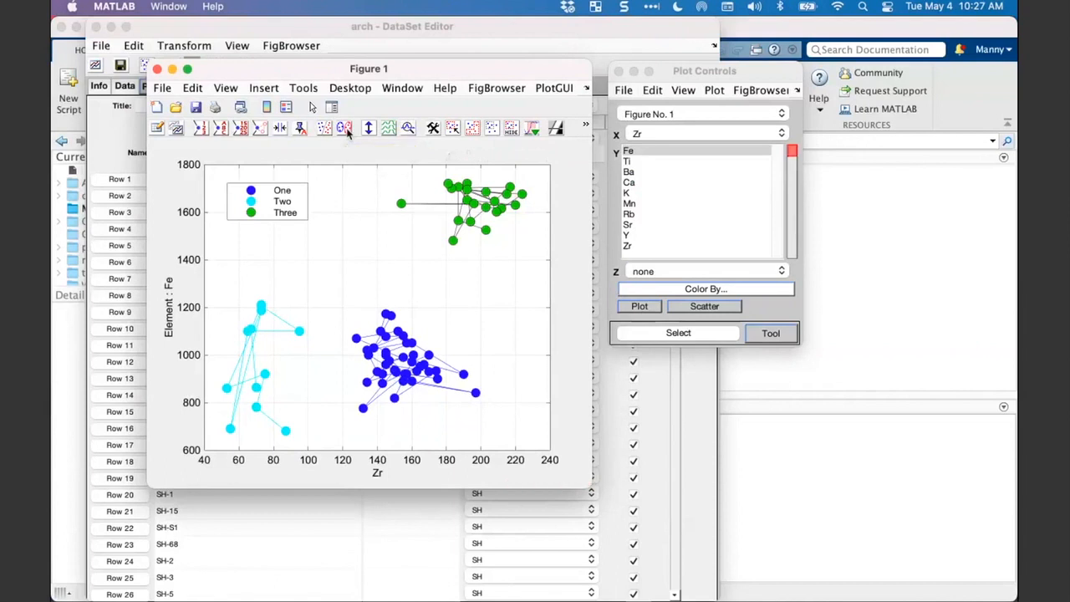
click(347, 133)
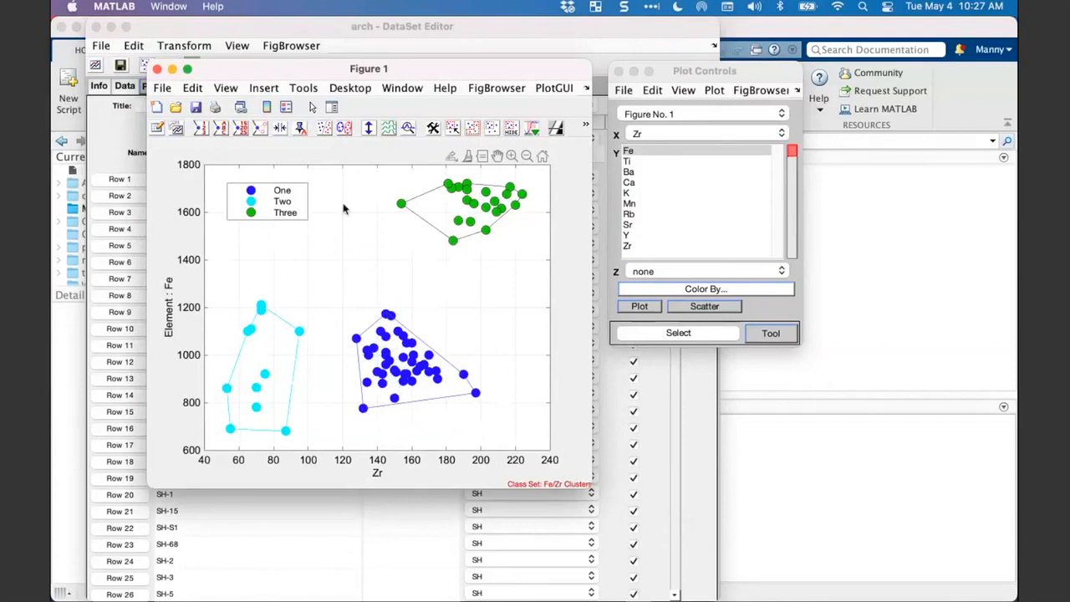
- Outline the classes with confidence ellipses at a confidence limit of 99 and move the legend off class Two's ellipse
click(349, 132)
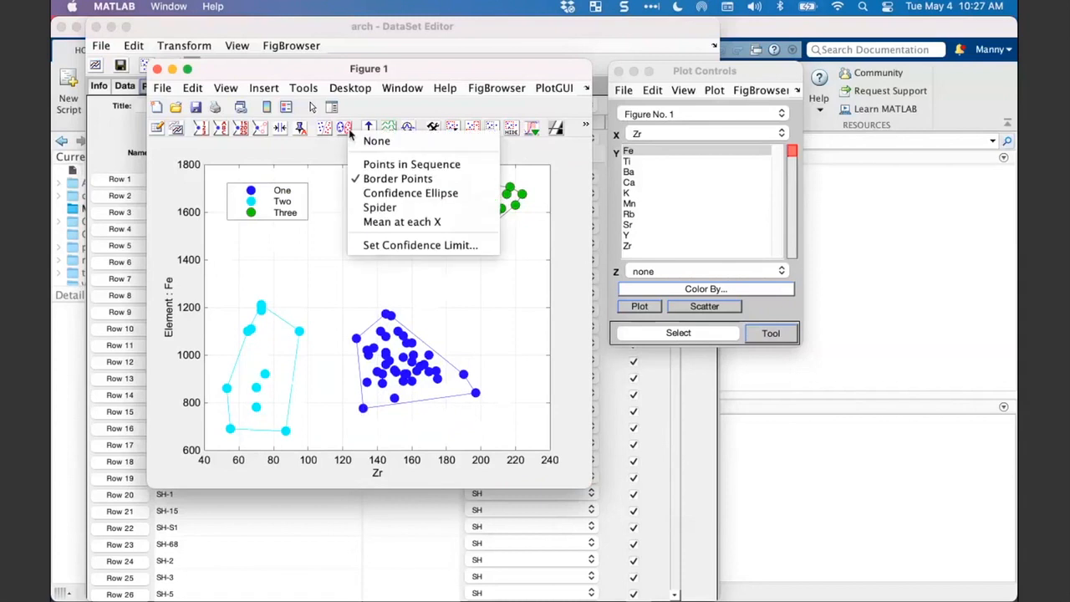
click(361, 194)
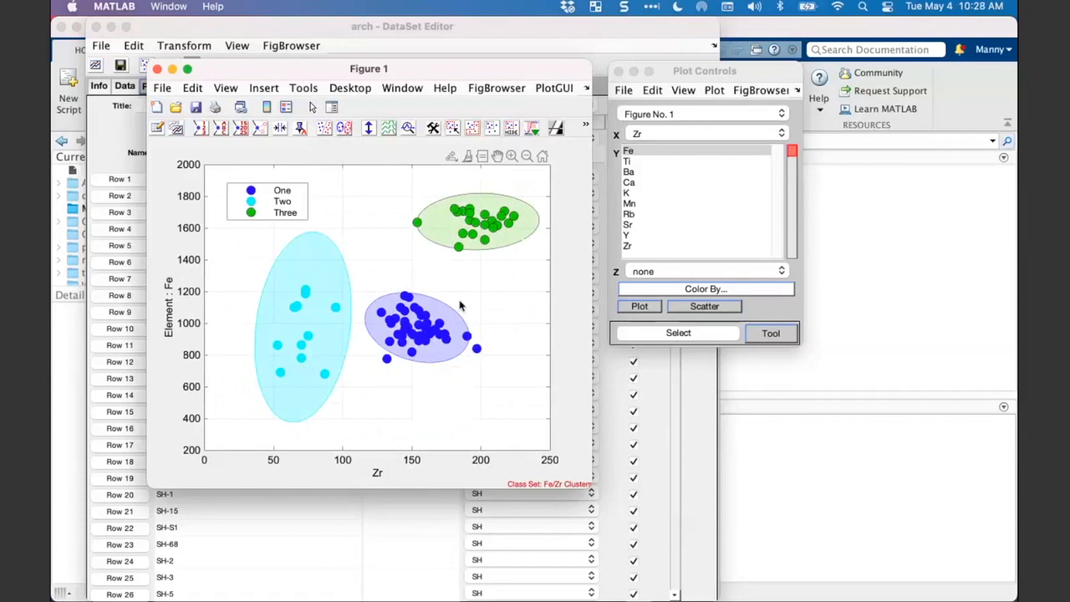
click(346, 132)
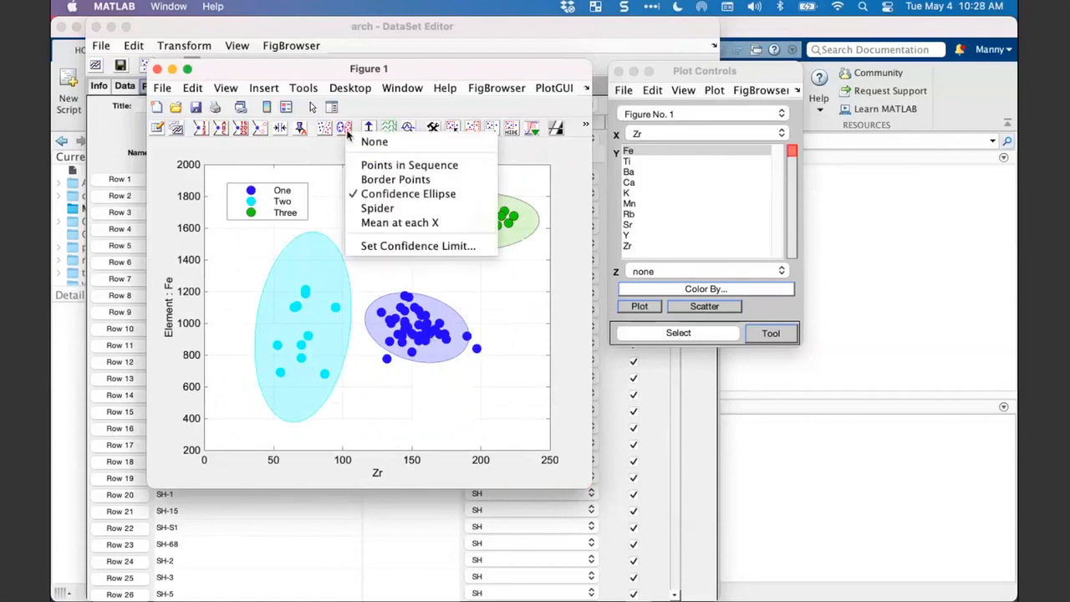
click(389, 248)
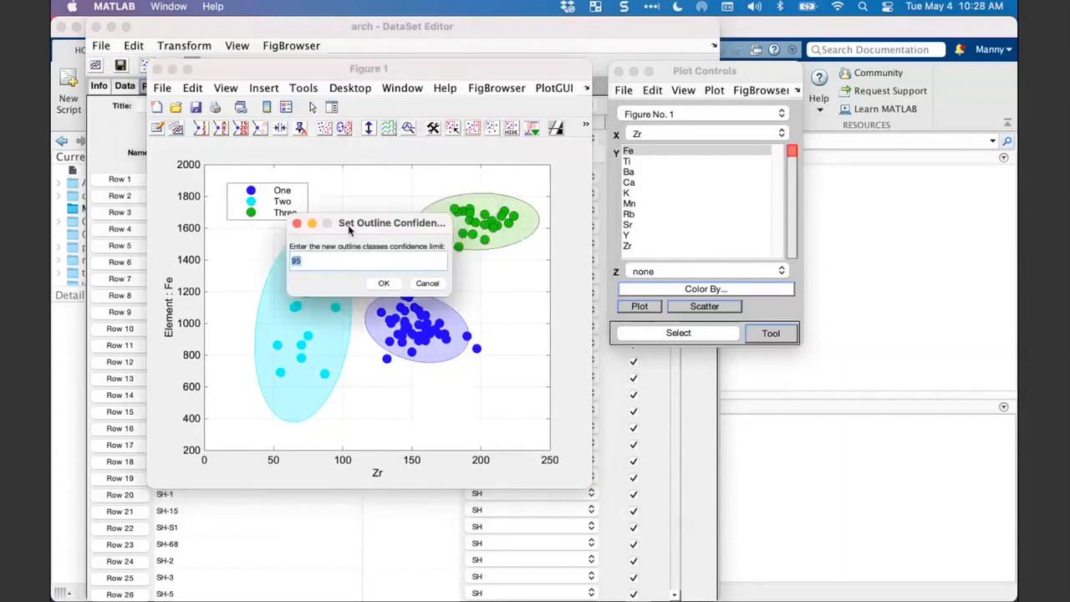
drag(349, 230, 397, 229)
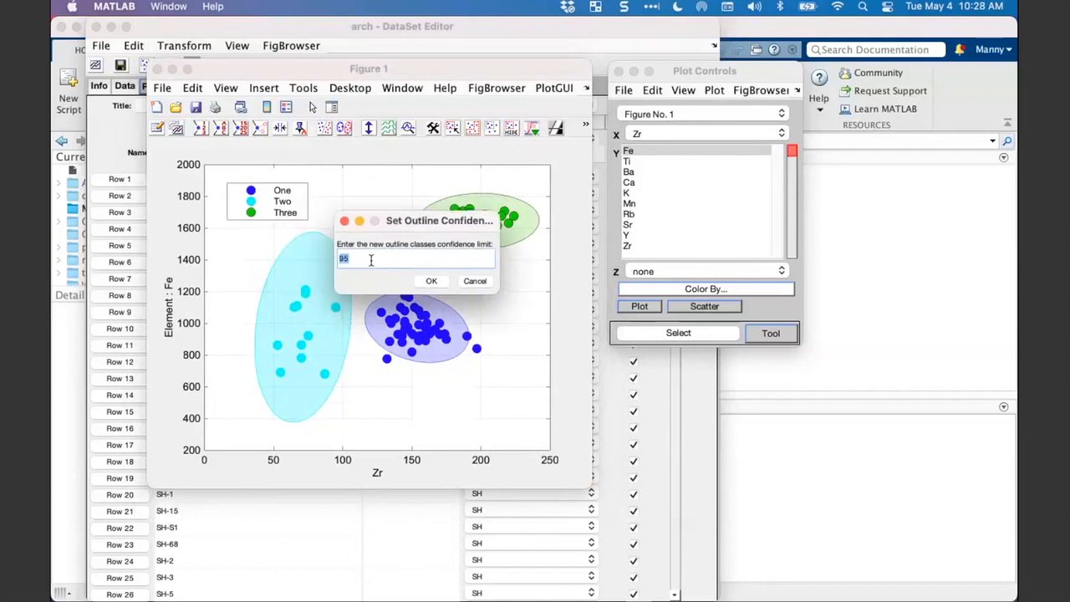
text(99)
click(430, 282)
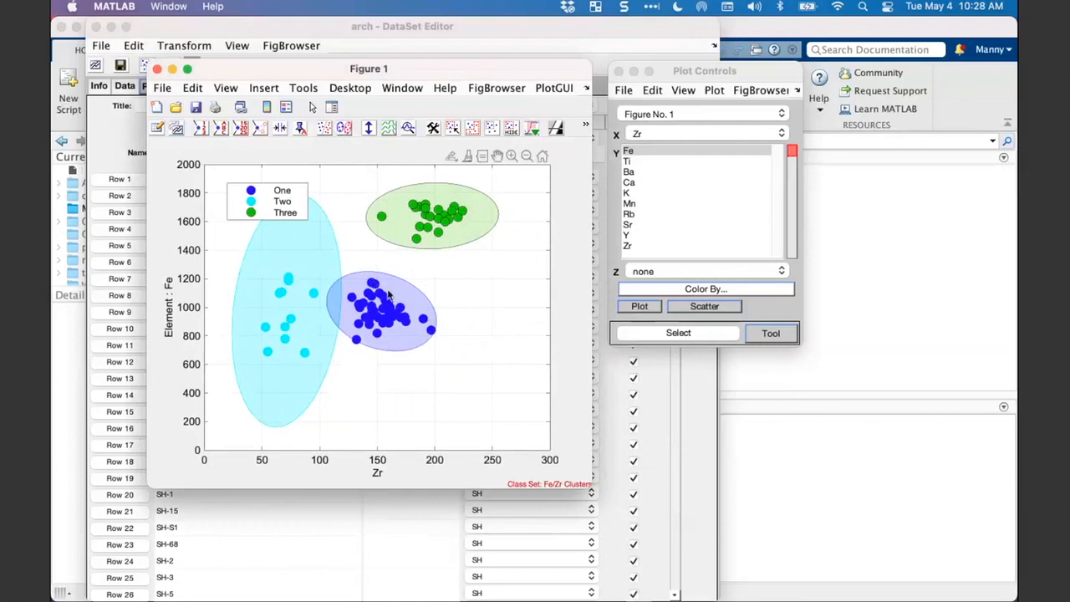
drag(279, 201, 263, 187)
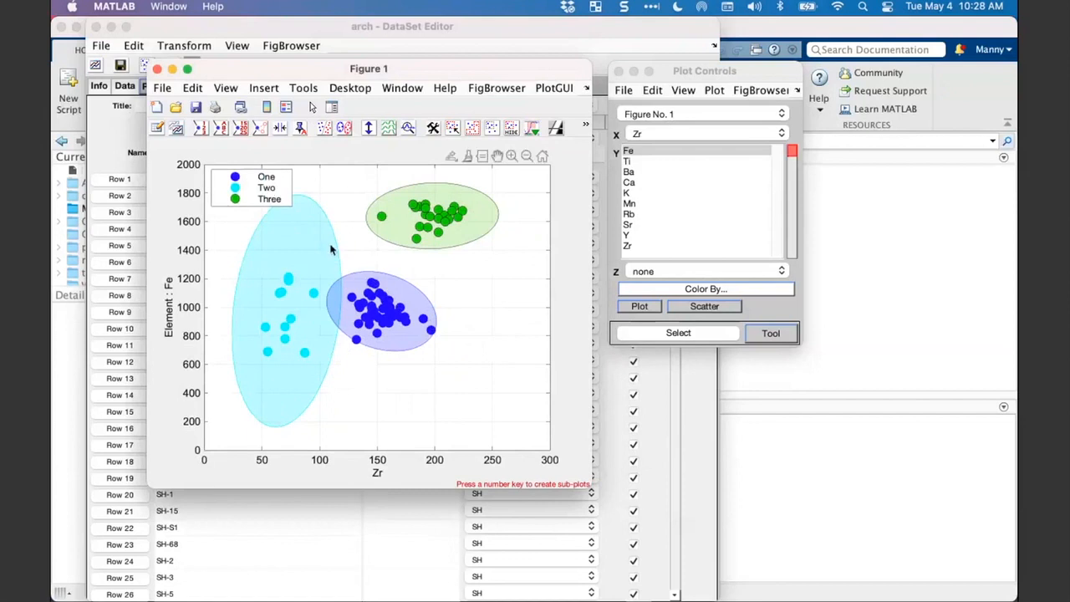
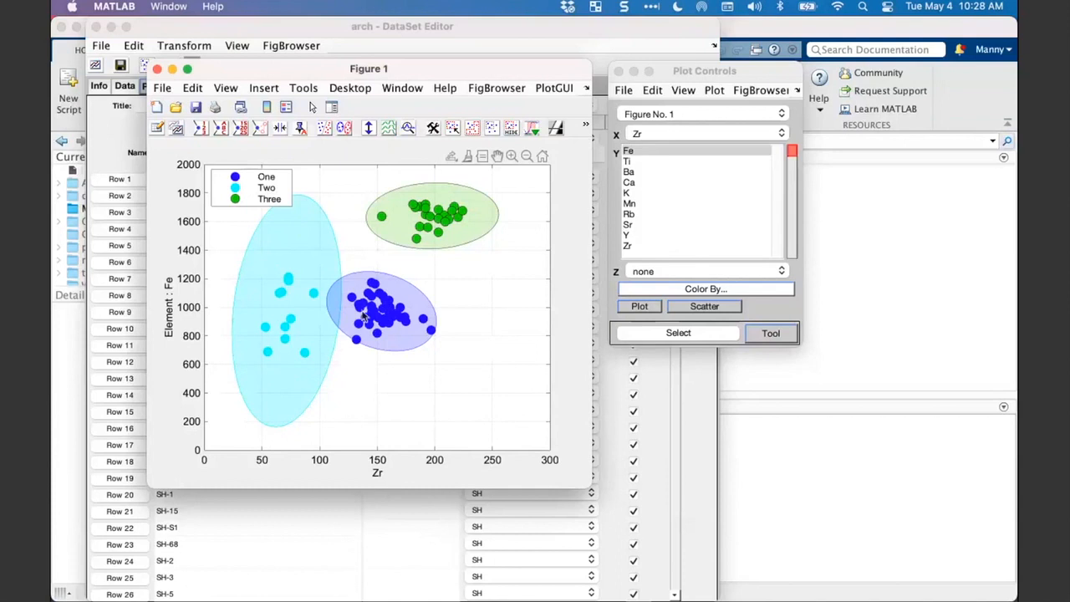
- Connect each class's samples in Figure 1 with the Spider outline style and make the figure window slightly smaller
click(345, 128)
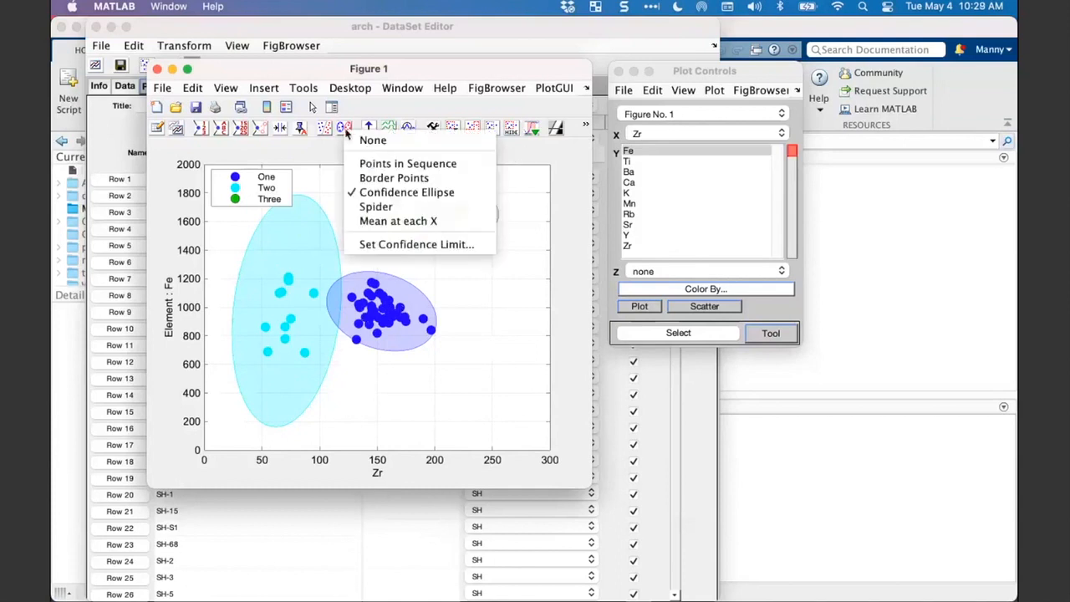
click(370, 207)
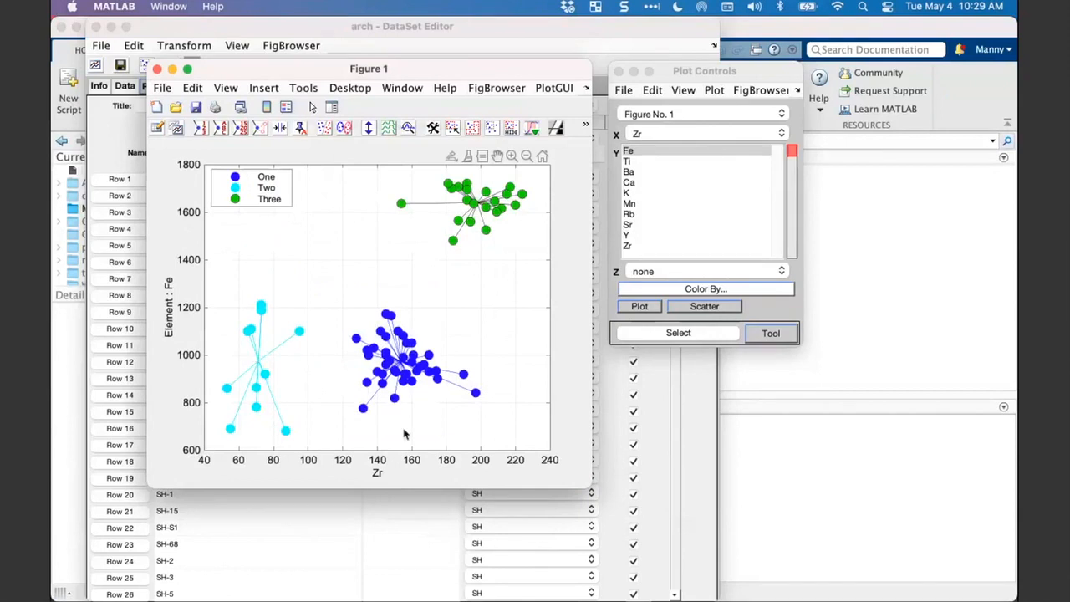
drag(588, 489, 546, 463)
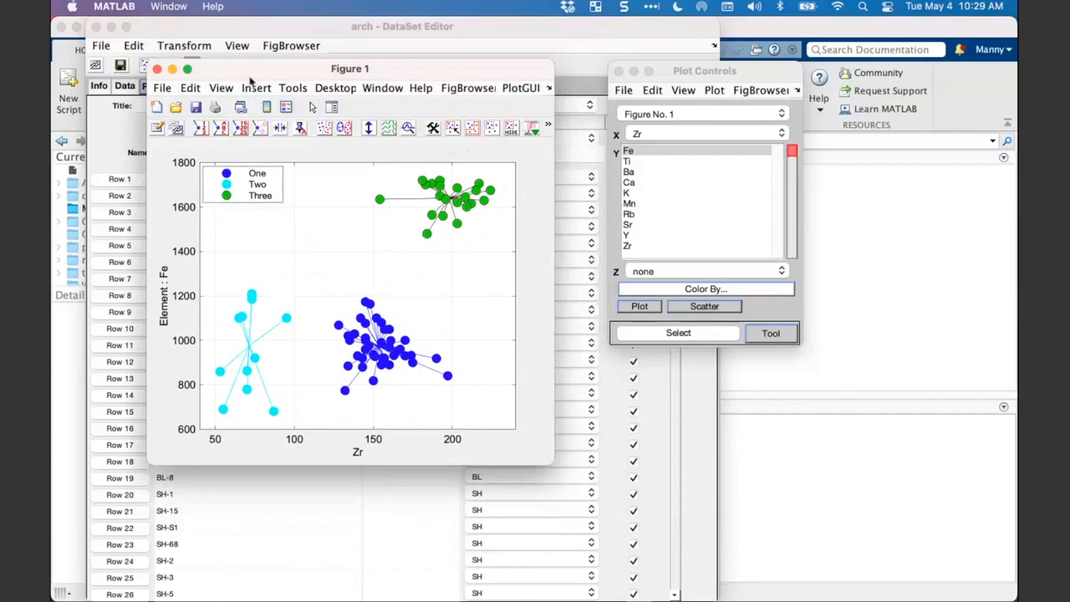
drag(250, 77, 260, 77)
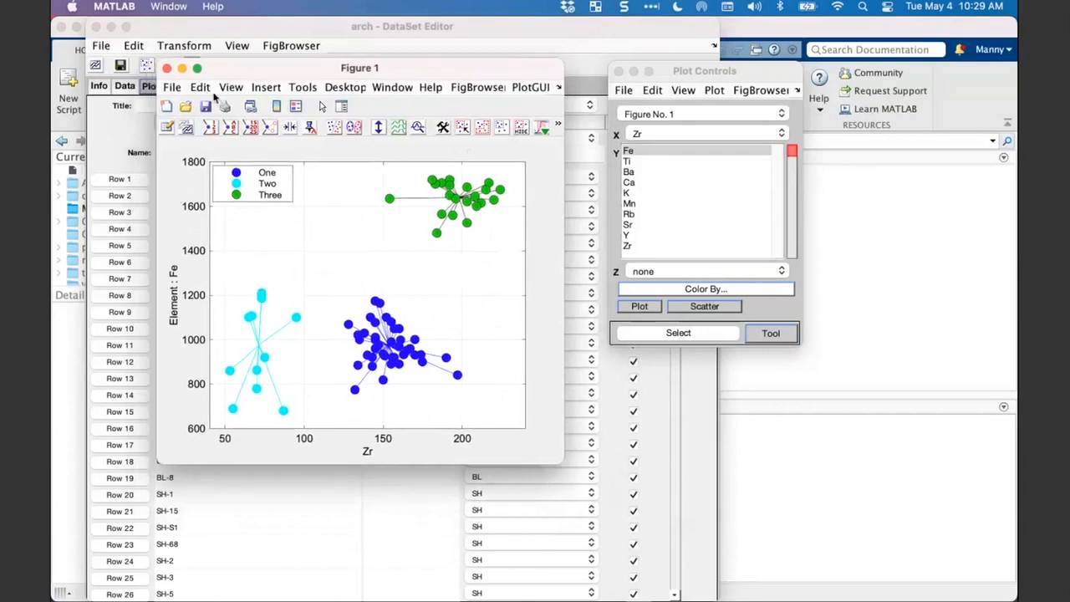
- Copy Figure 1 and switch to the "Copy and Paste Plots" slide of Webinar_Plotting in PowerPoint
click(200, 88)
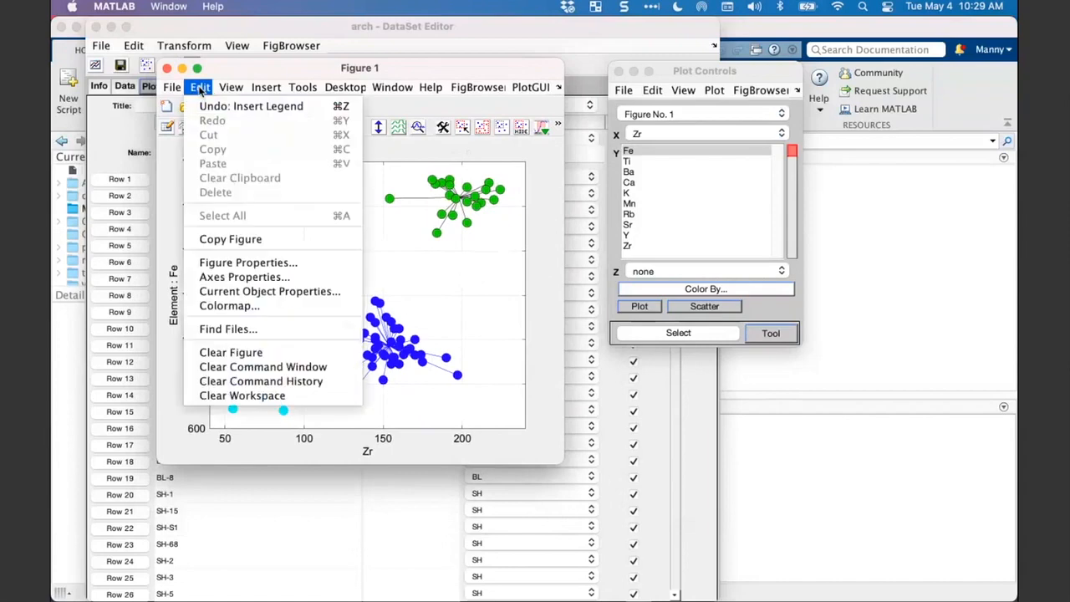
click(236, 244)
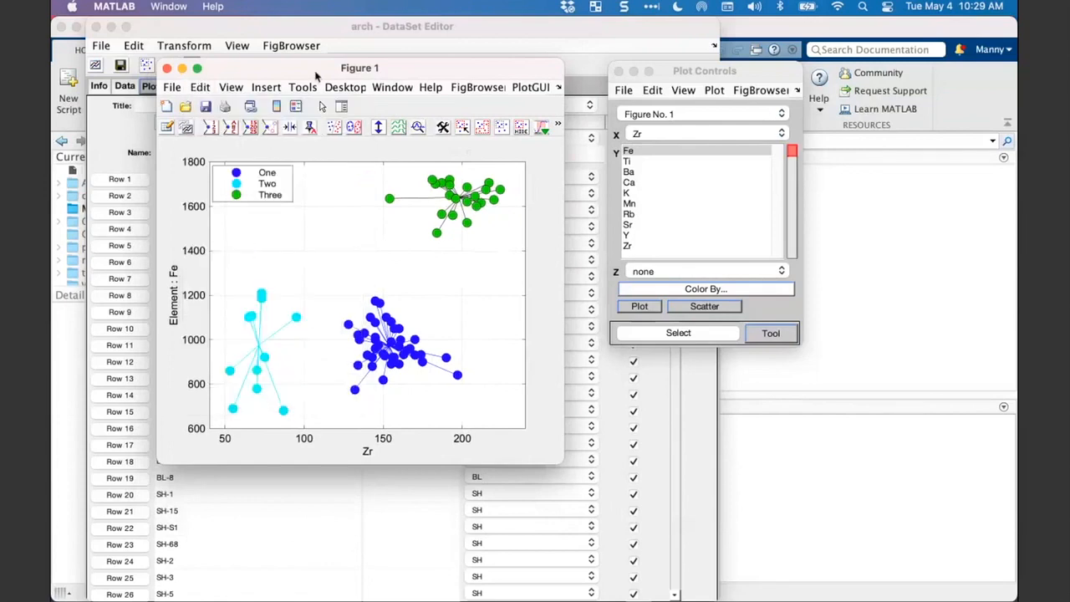
drag(317, 74, 324, 78)
mouse_move(377, 596)
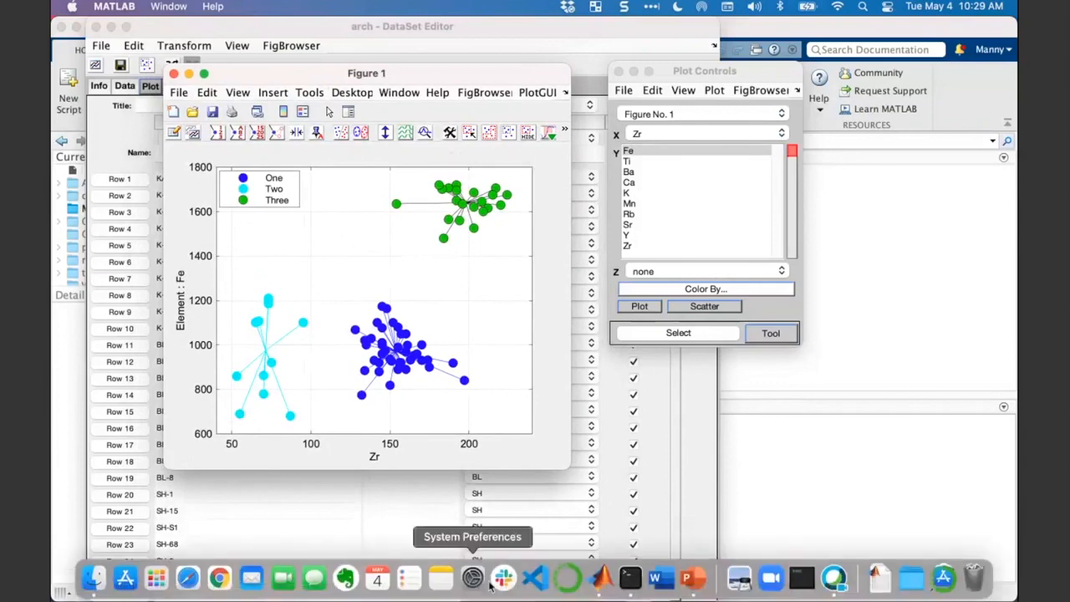
click(682, 578)
scroll(169, 418, down, 3)
click(170, 497)
click(728, 396)
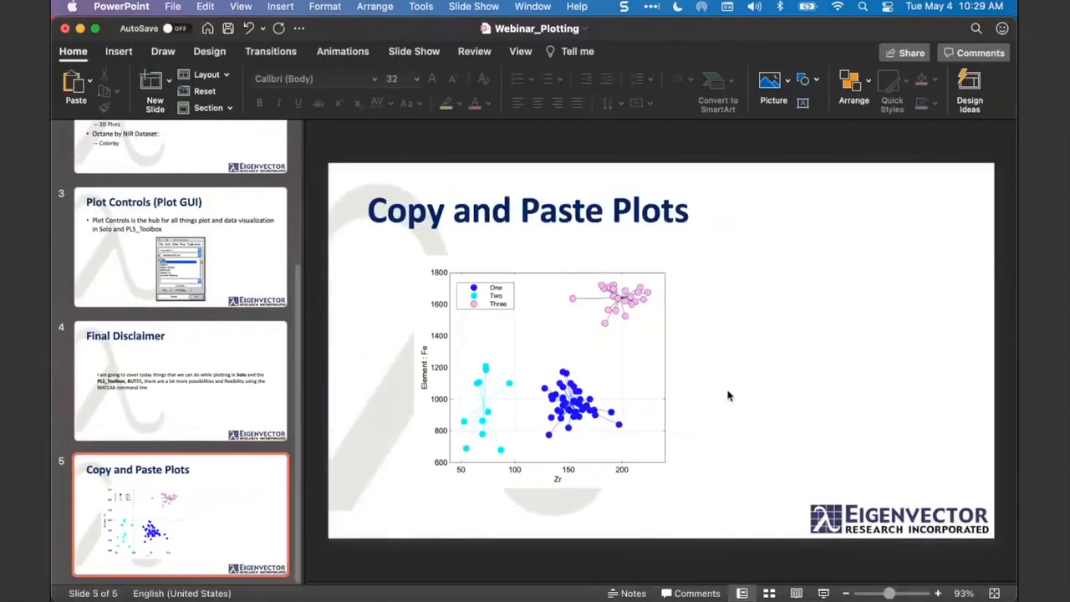
- Replace the old plot on the slide with the copied figure and enlarge it near the slide's center
key(super+v)
drag(728, 396, 815, 318)
drag(637, 203, 636, 289)
click(534, 338)
key(BackSpace)
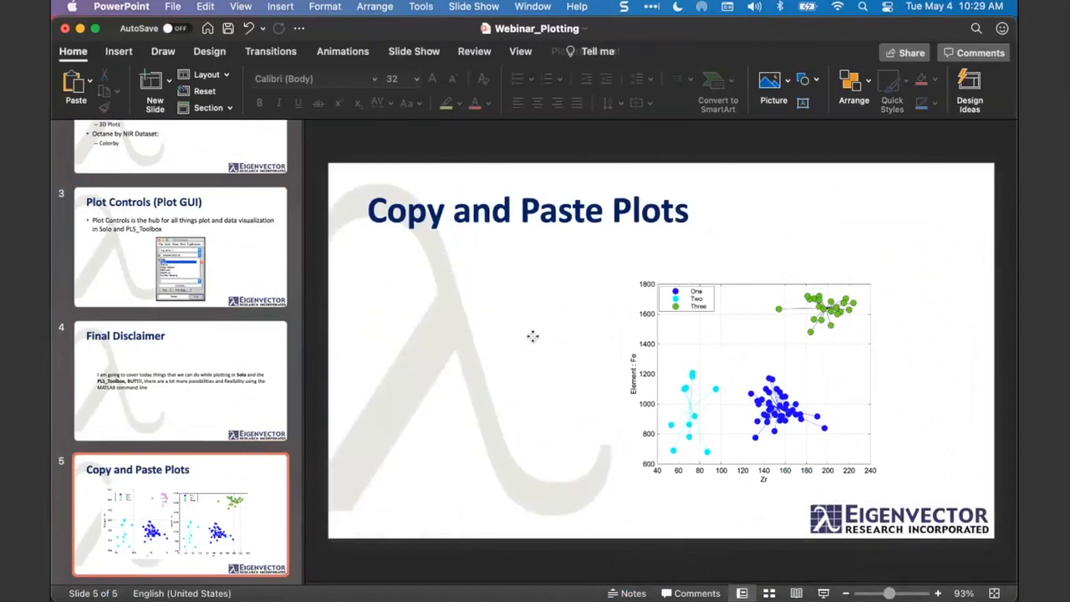
drag(735, 339, 627, 339)
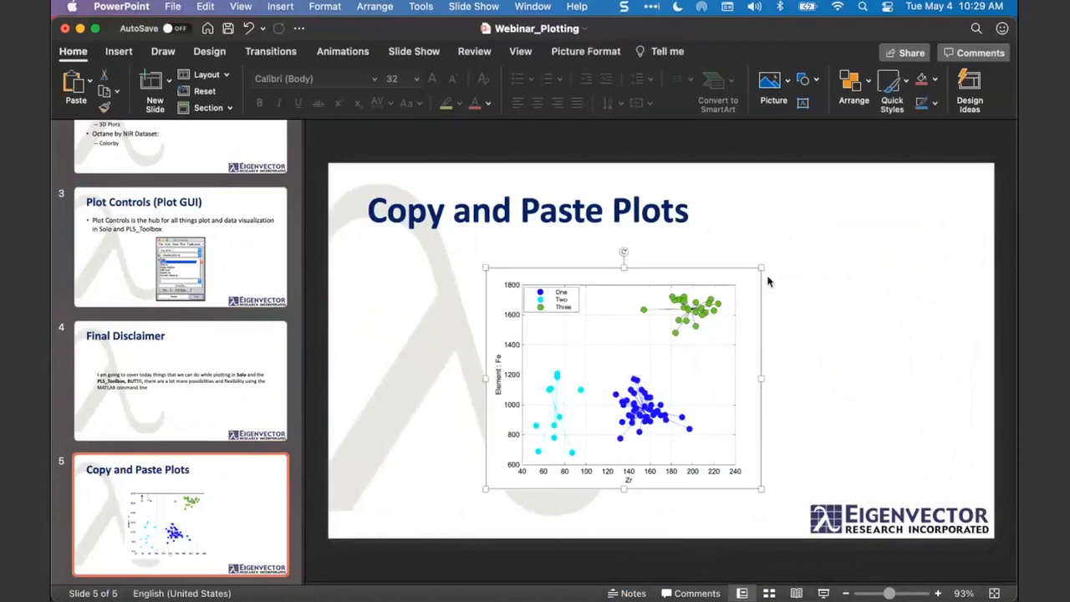
drag(766, 267, 802, 235)
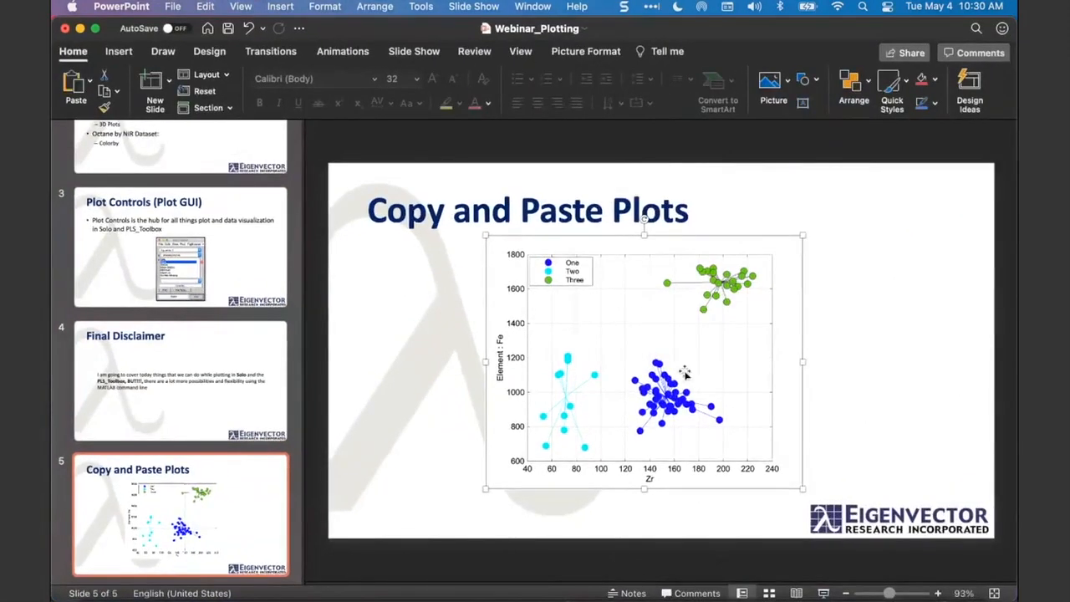
- Return to Figure 1 in MATLAB and save it in Documents as plot.eps in EPS file format
key(ctrl+Up)
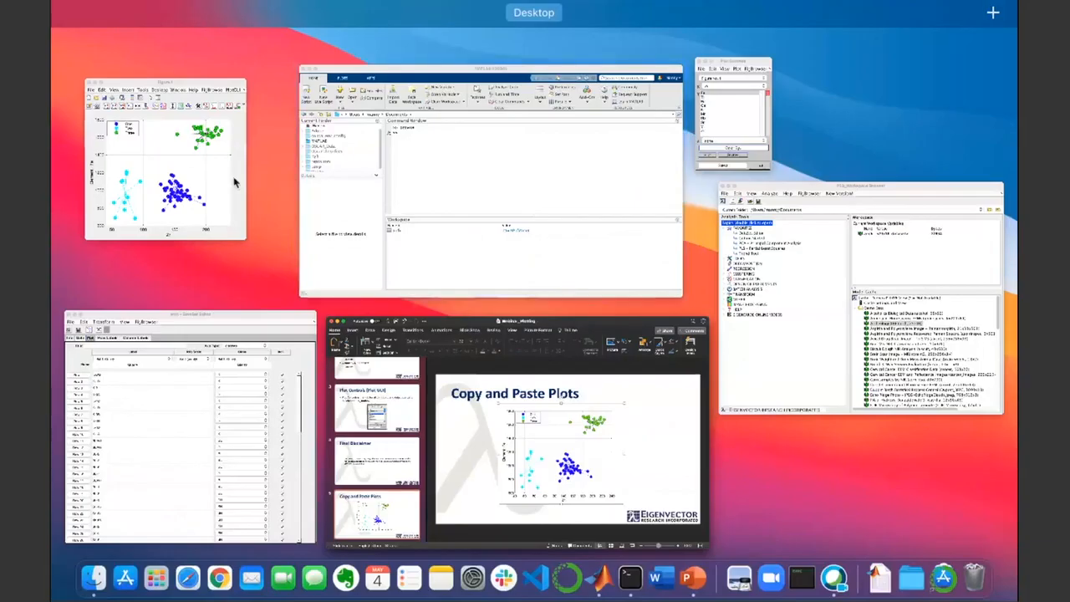
click(199, 89)
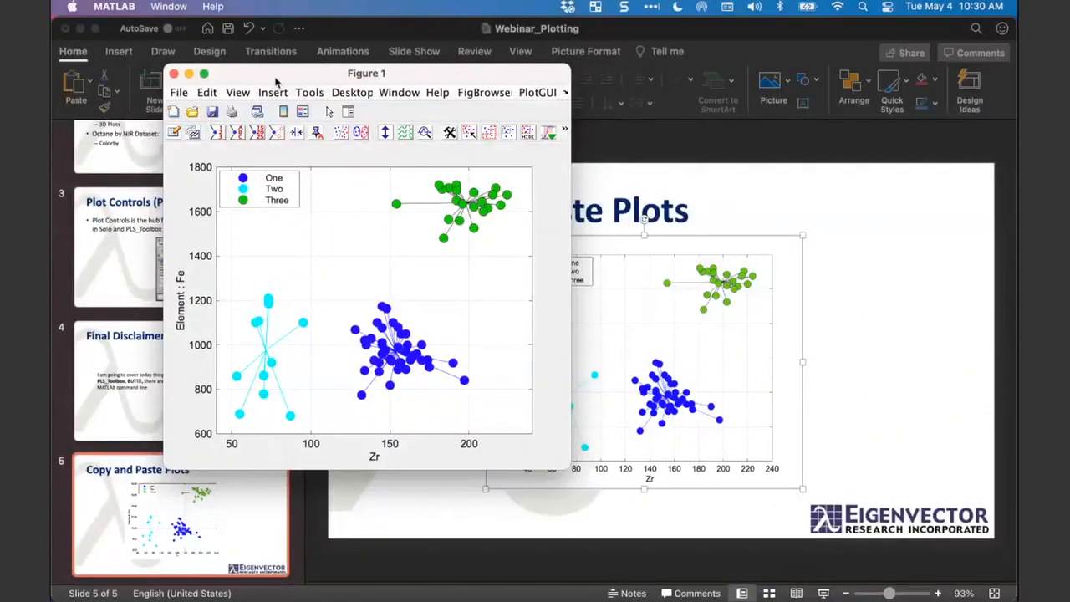
click(178, 93)
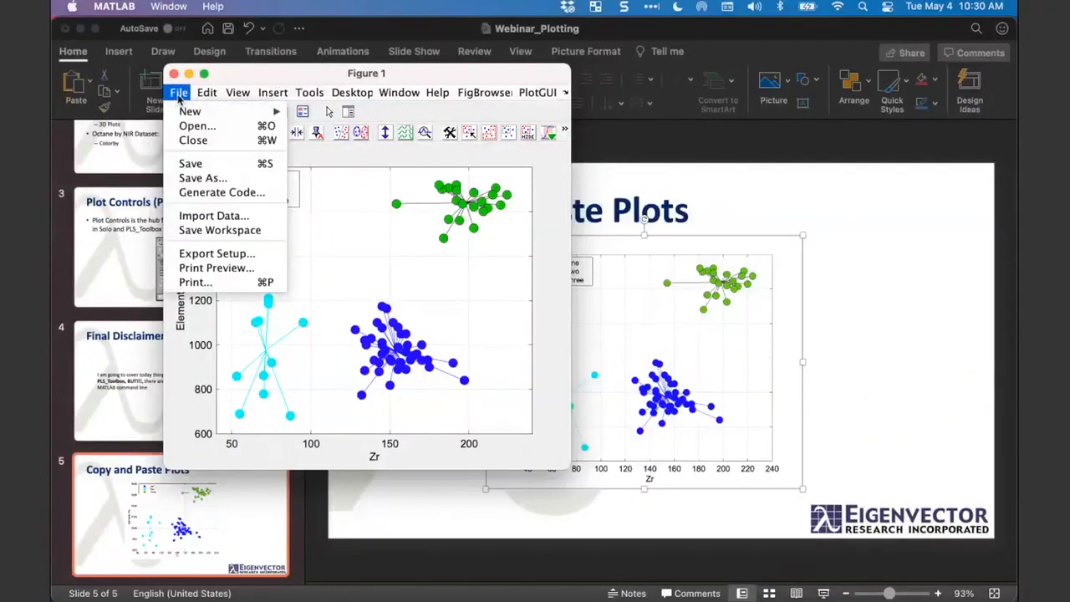
click(194, 179)
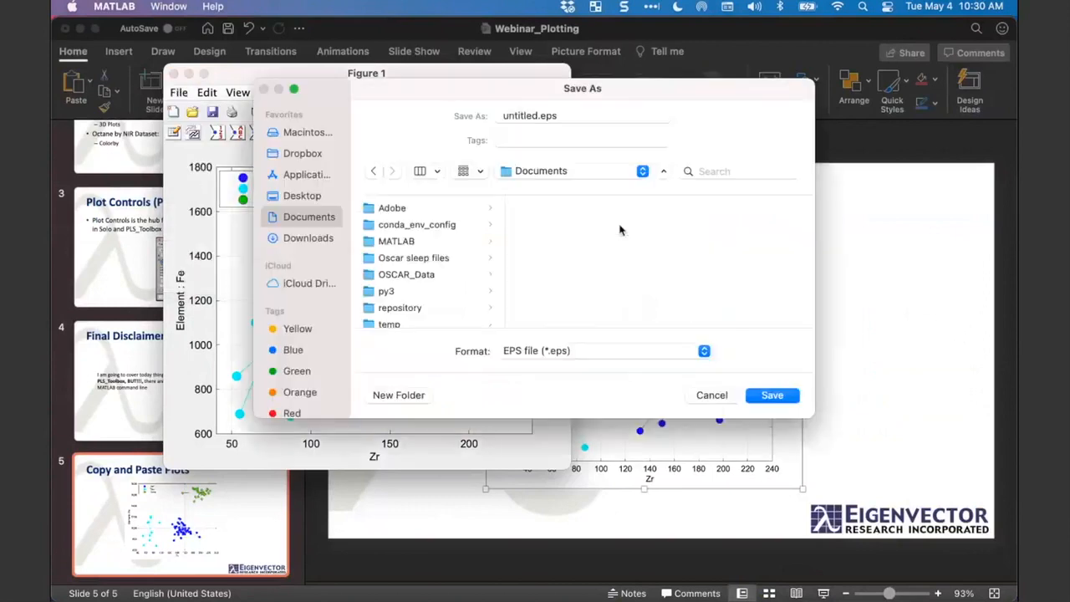
click(607, 358)
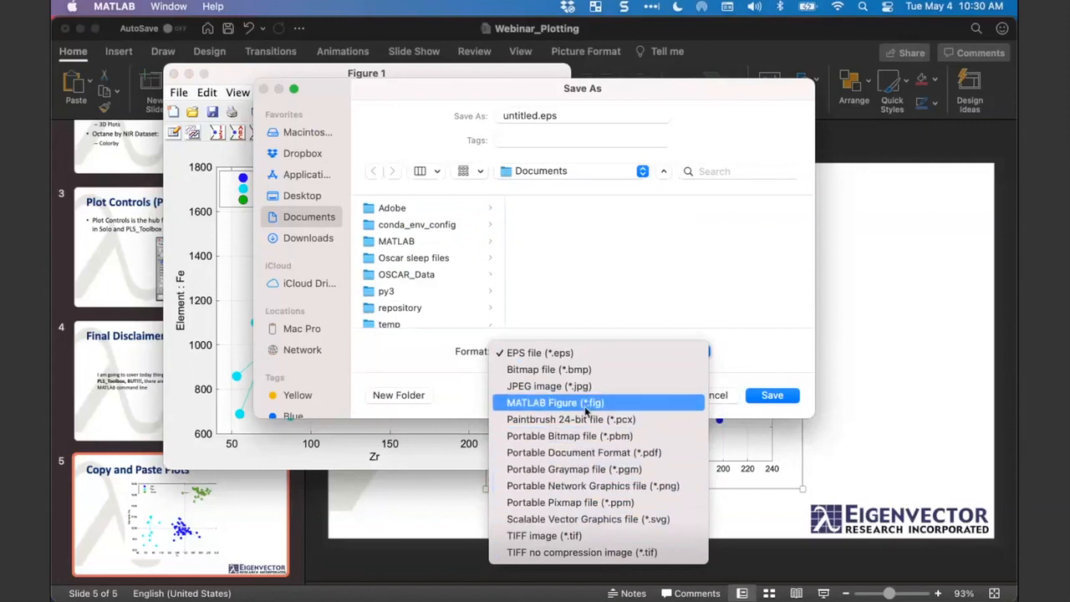
click(575, 357)
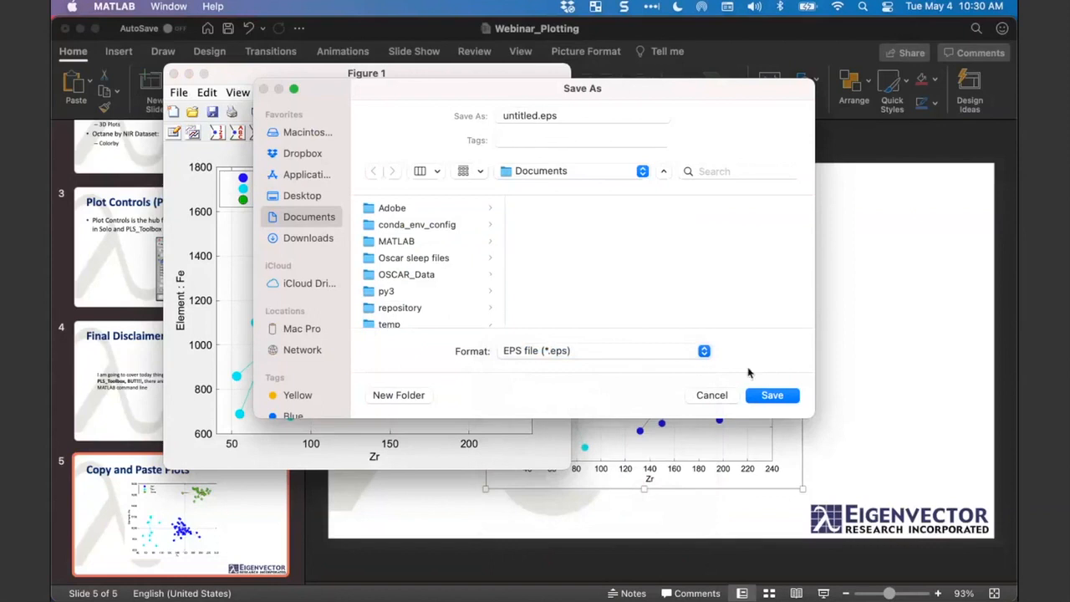
double_click(516, 116)
text(plot)
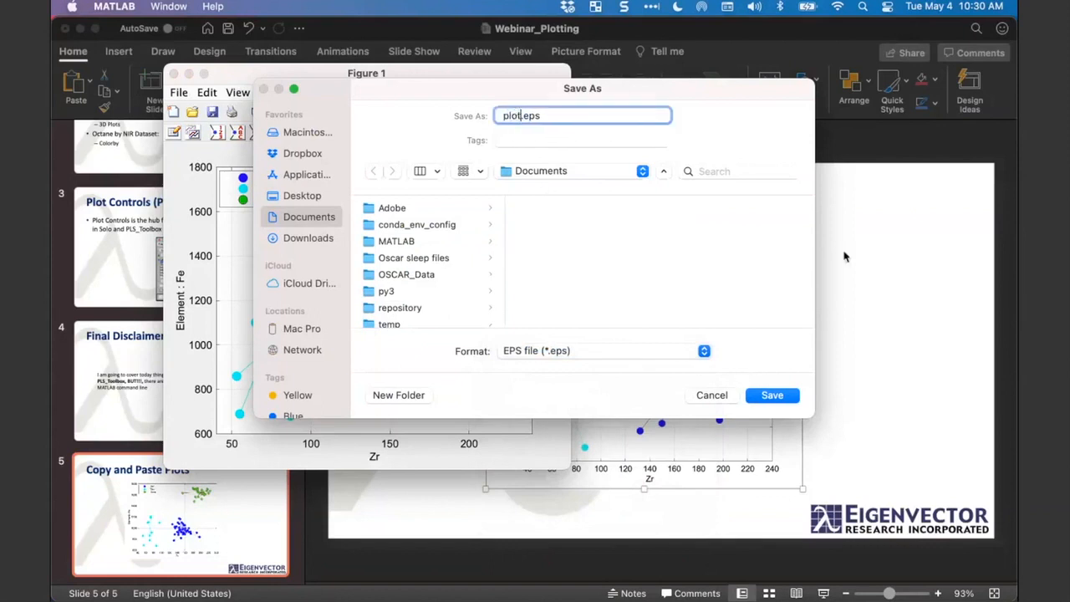
click(773, 394)
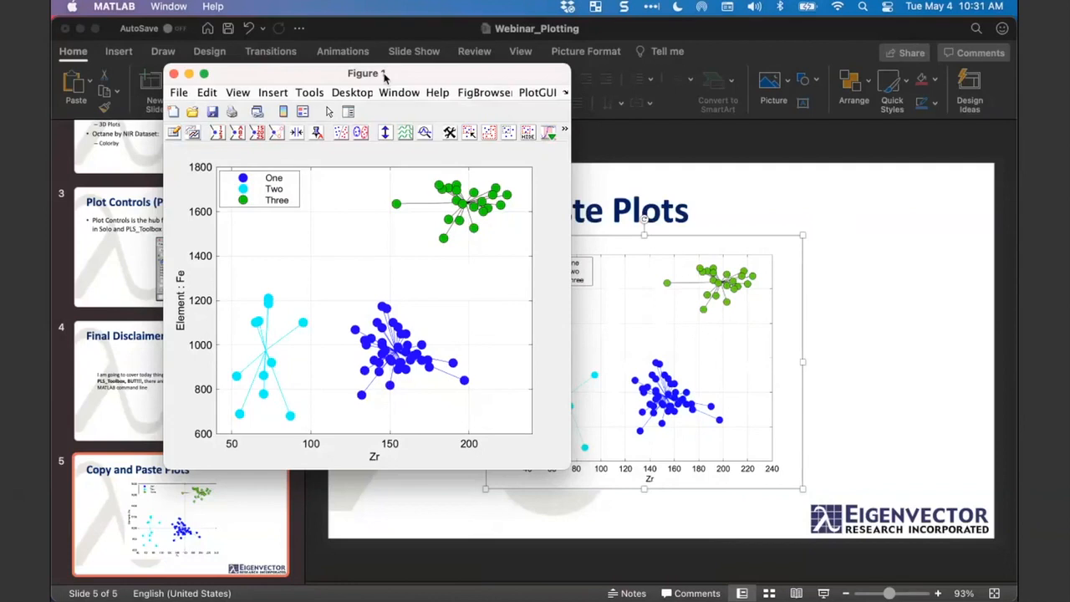
- Minimize the PowerPoint presentation and move Figure 1 up over the DataSet Editor, clear of Plot Controls
click(80, 29)
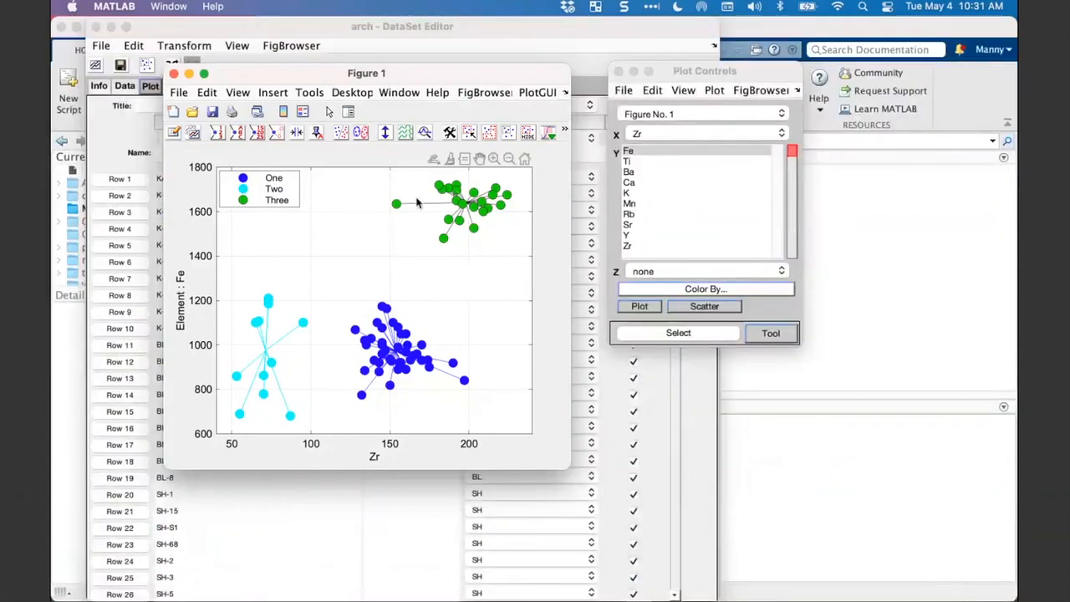
drag(413, 76, 423, 75)
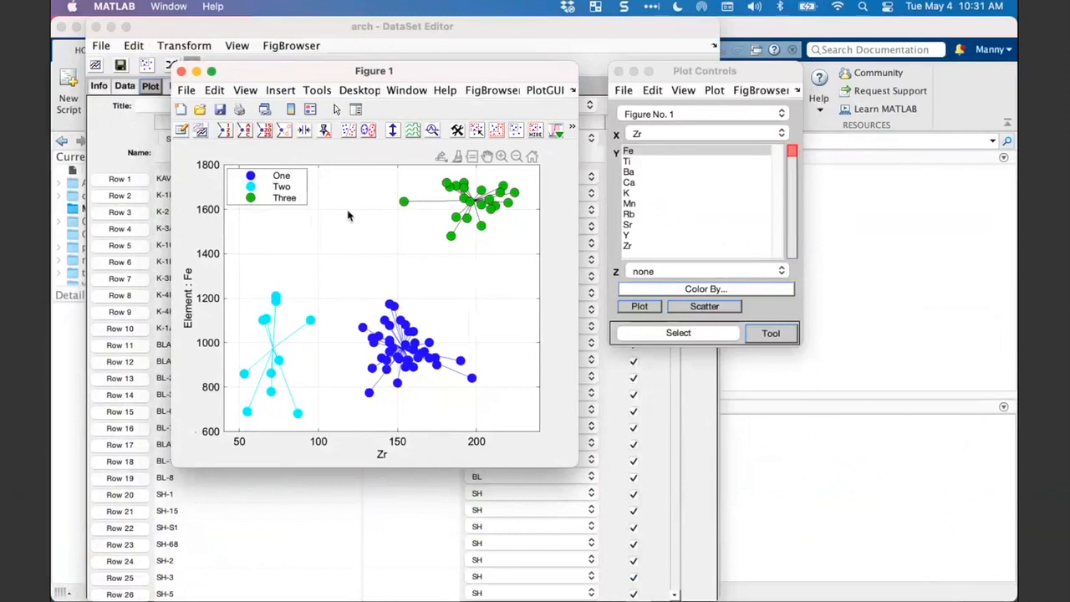
drag(366, 72, 359, 54)
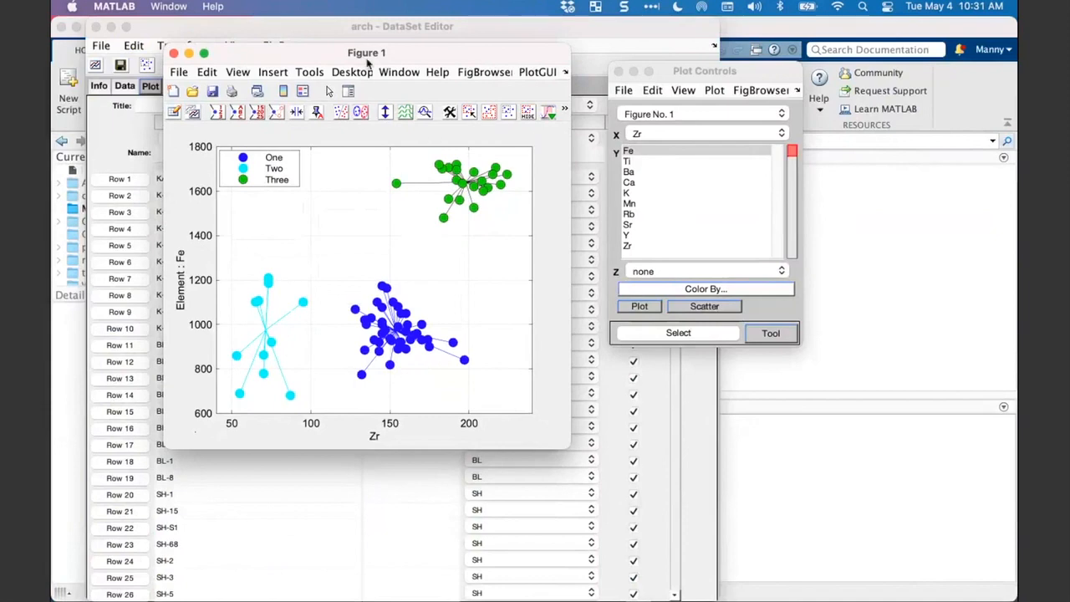
drag(367, 60, 336, 33)
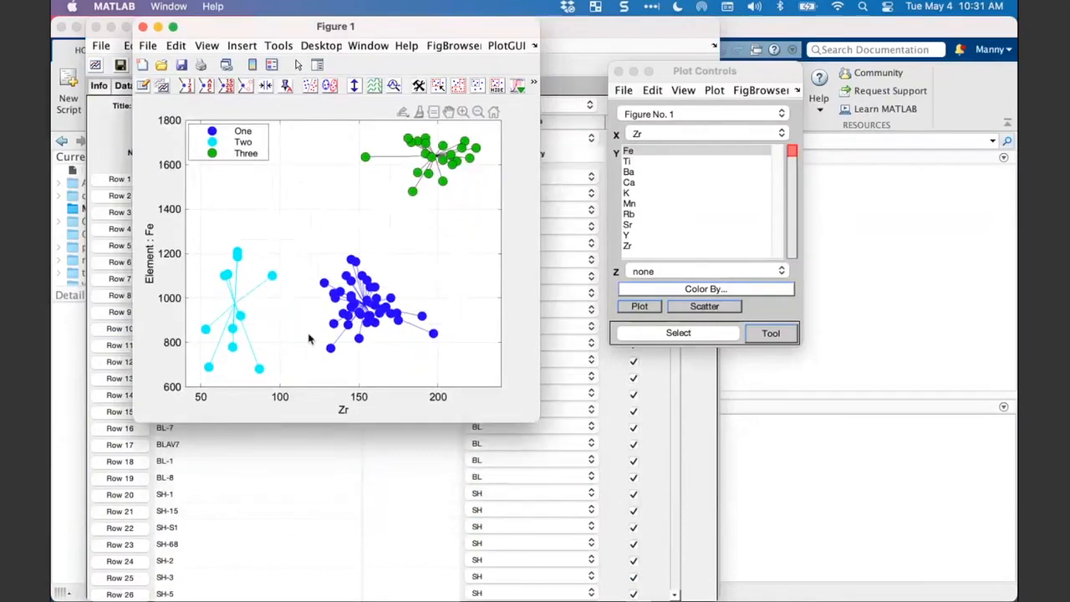
- Create a histogram of the classes' X data (Zr) from Figure 1 and bring its window into full view
right_click(369, 308)
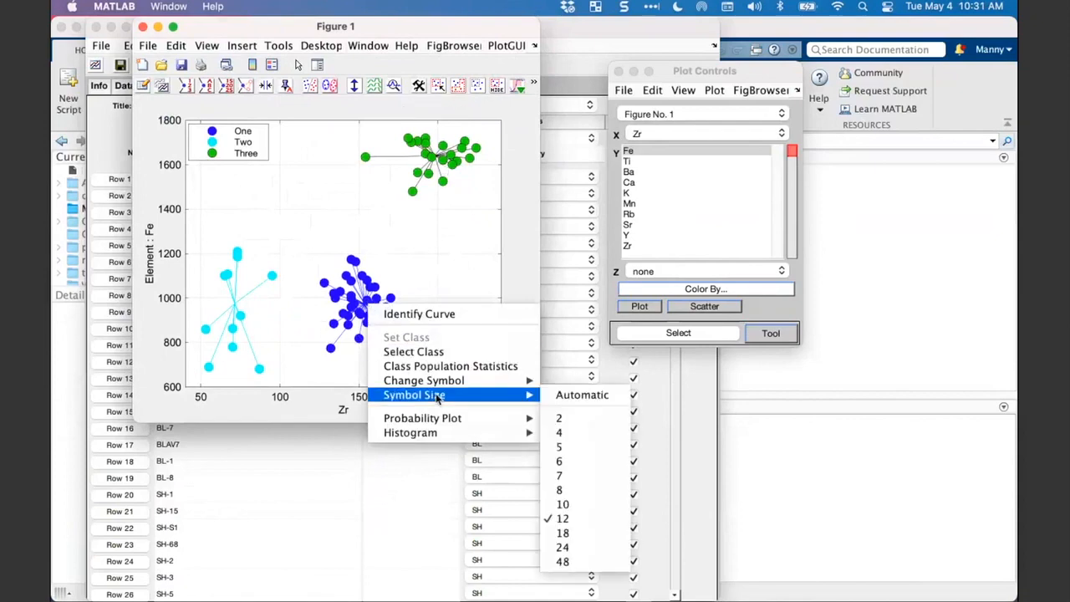
mouse_move(440, 434)
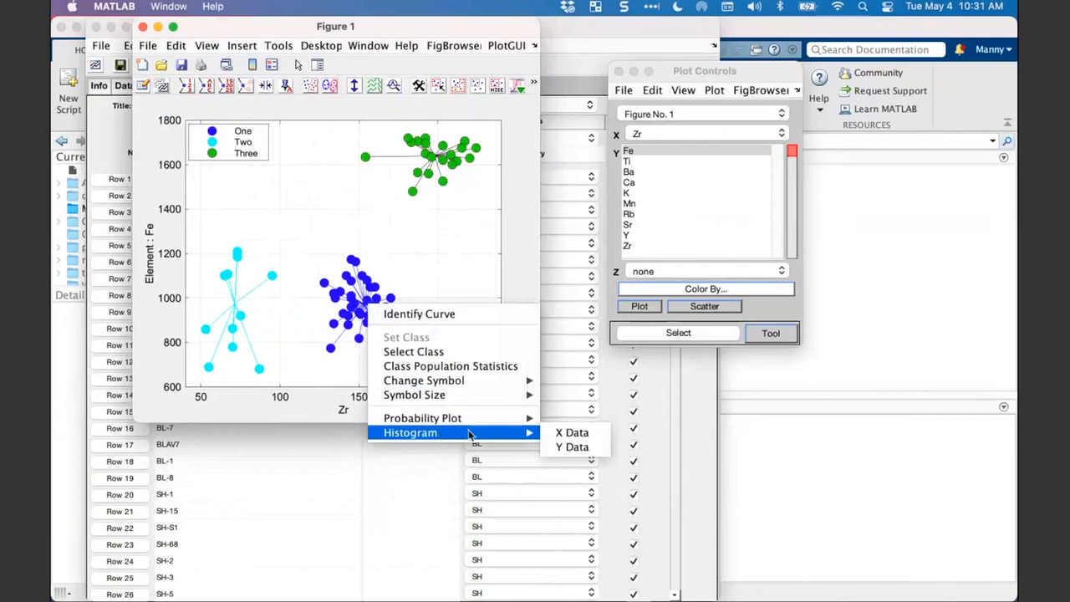
click(562, 434)
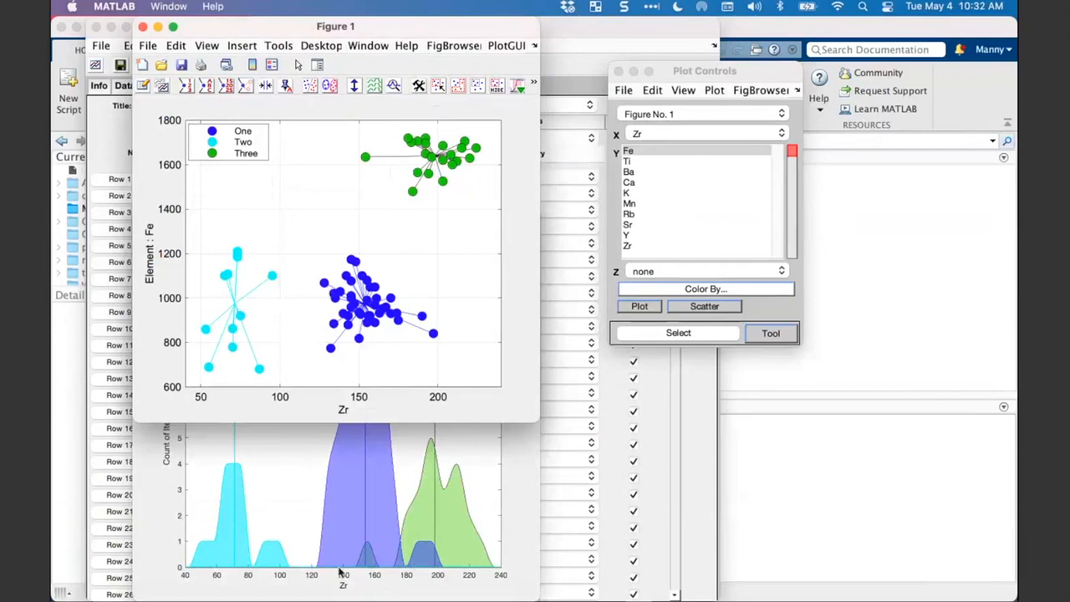
click(507, 549)
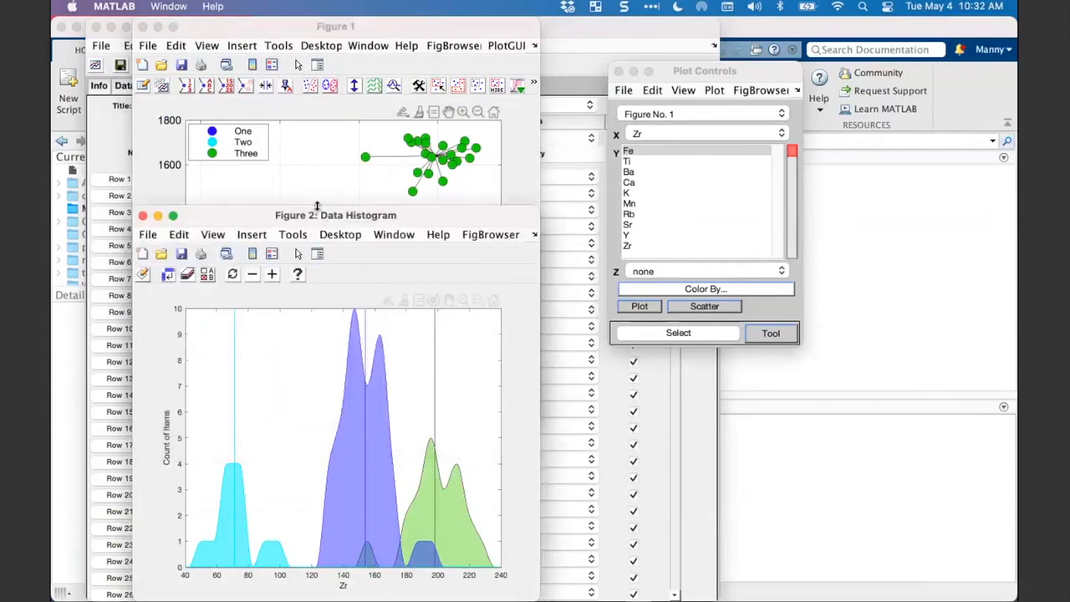
drag(276, 212, 434, 97)
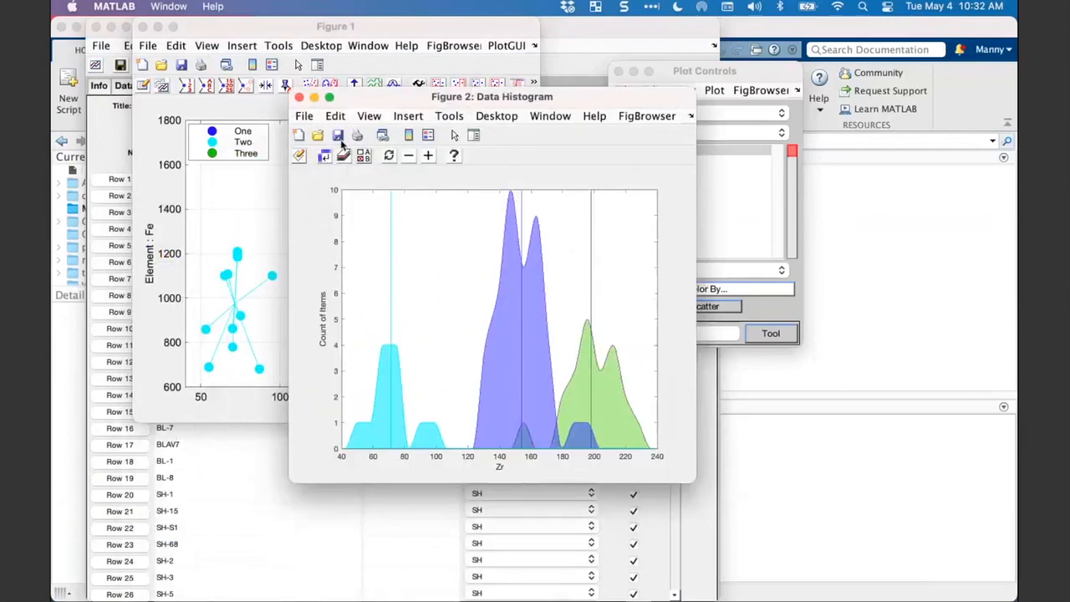
- Try a fill transparency of 80% on the Data Histogram, and settle on 40%
click(344, 157)
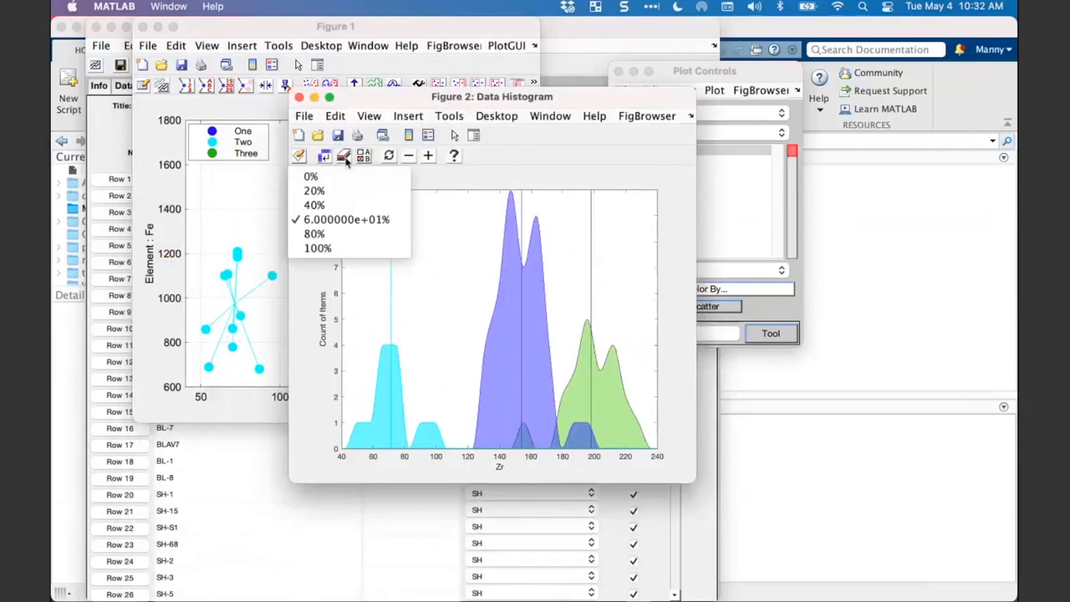
click(316, 234)
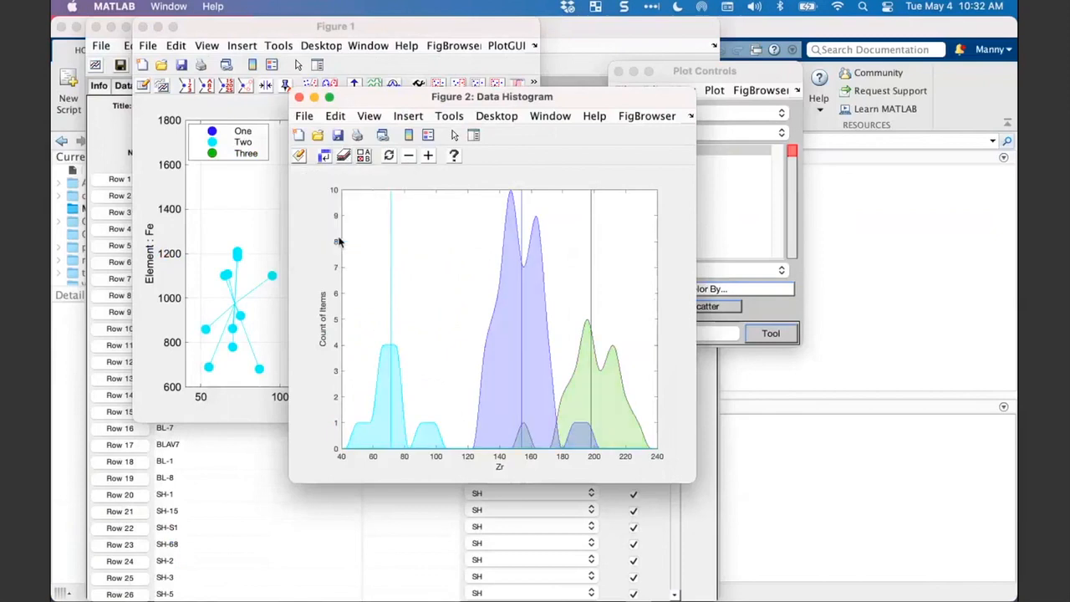
click(344, 158)
click(349, 207)
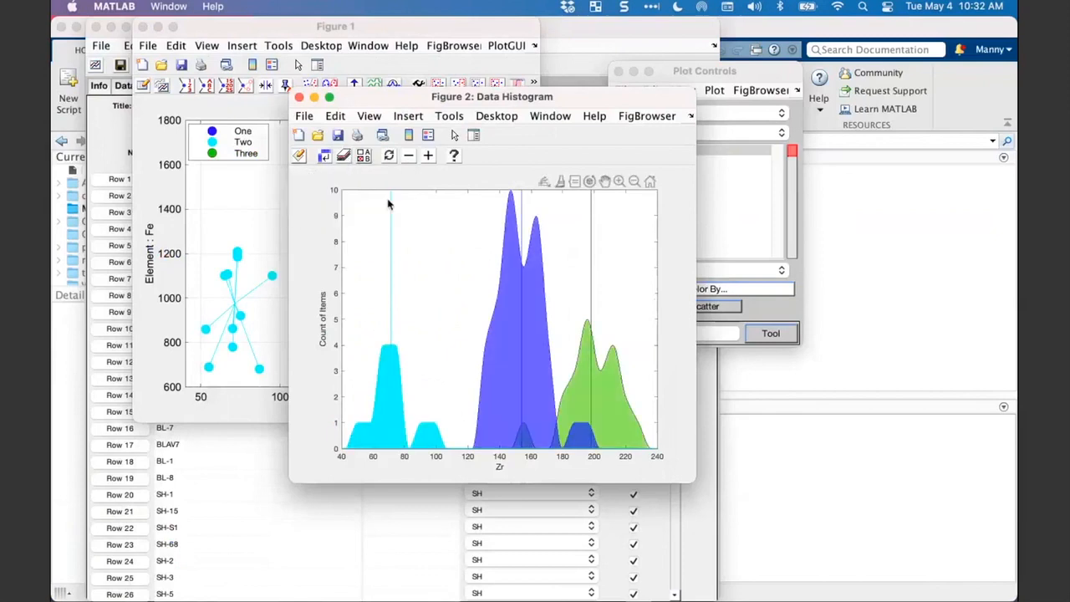
- Display the standard deviation lines on the Data Histogram and increase its number of bins by one step
click(363, 157)
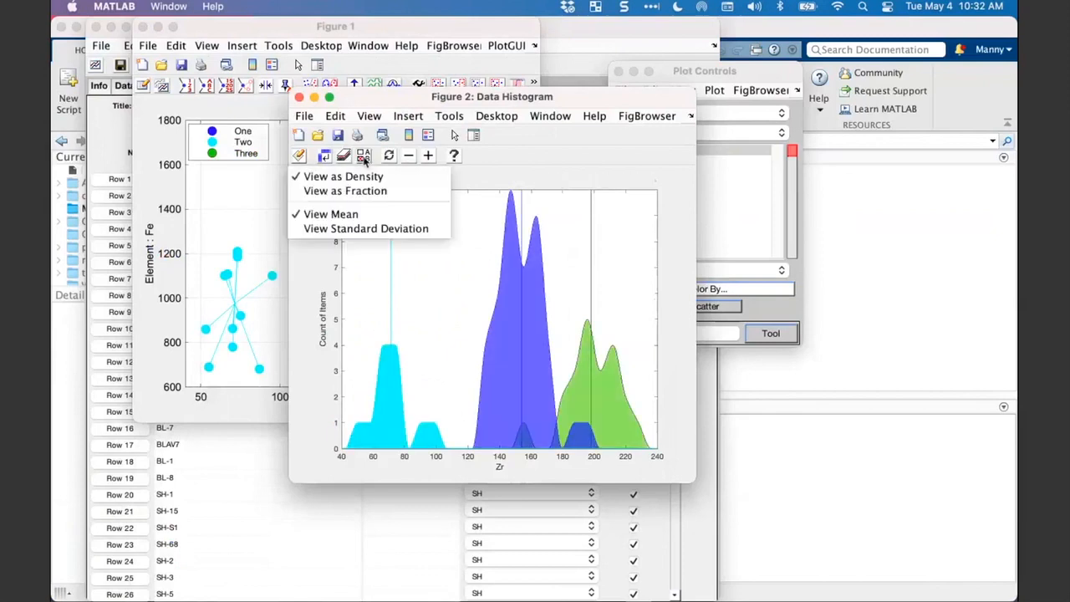
click(360, 228)
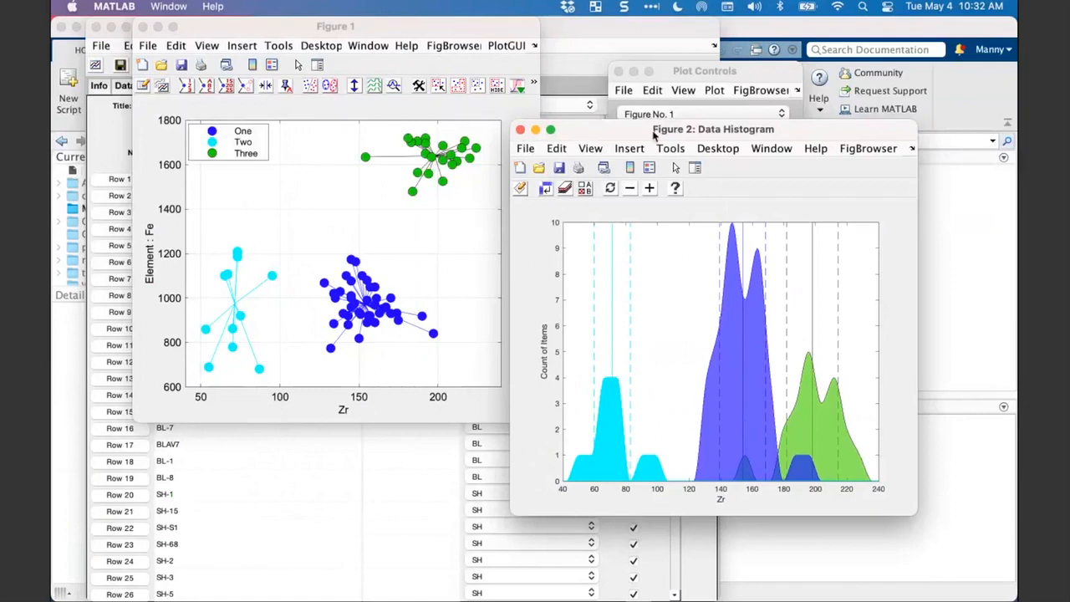
drag(654, 133, 644, 121)
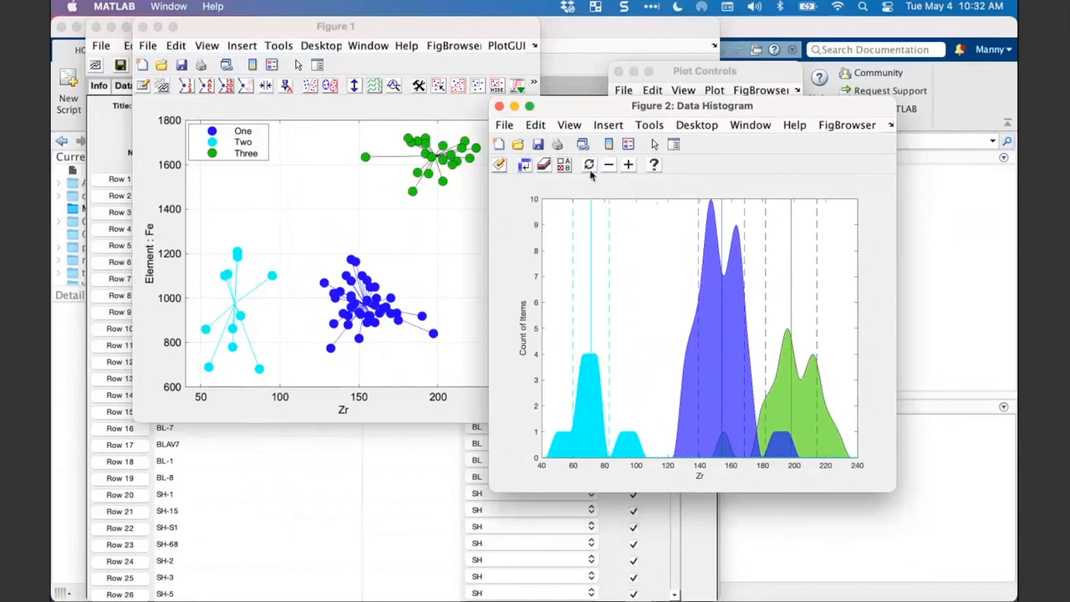
click(628, 166)
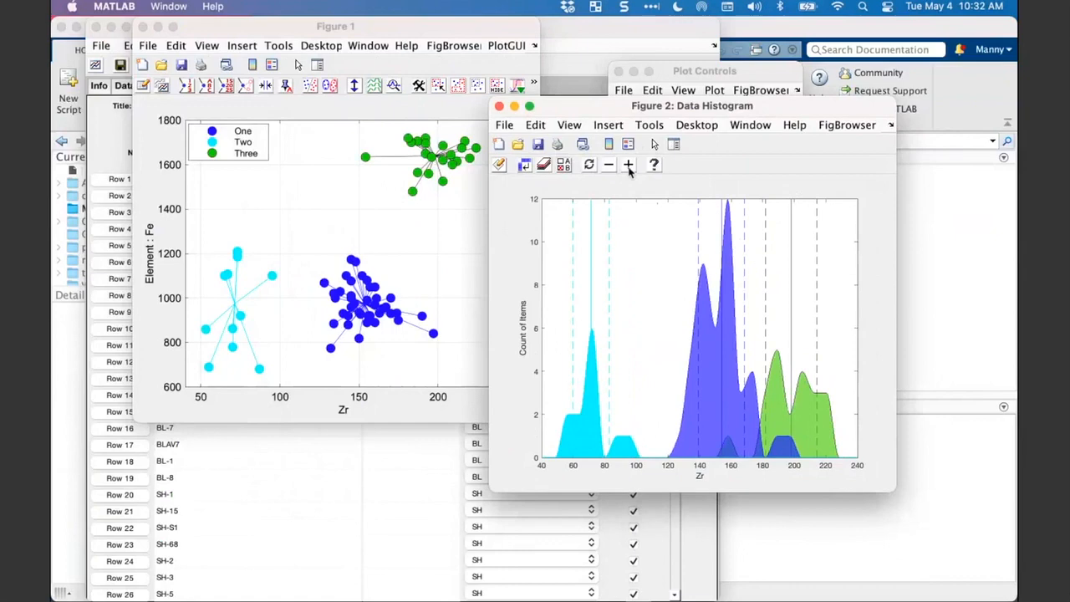
- Increase the Data Histogram's number of bins by four steps, reduce it by four steps, and close the histogram window
click(629, 167)
click(629, 166)
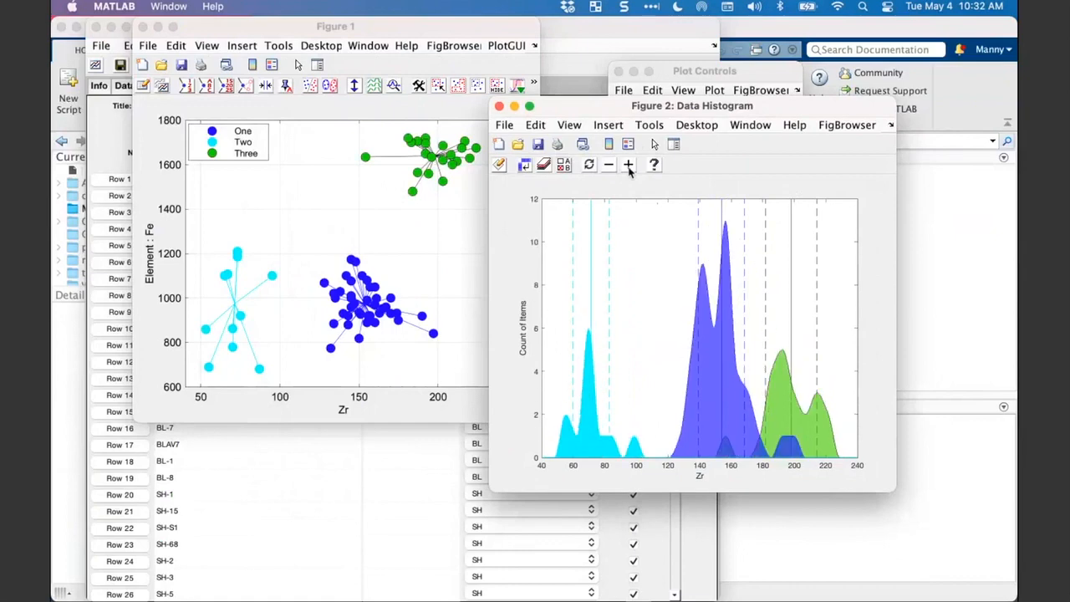
click(629, 166)
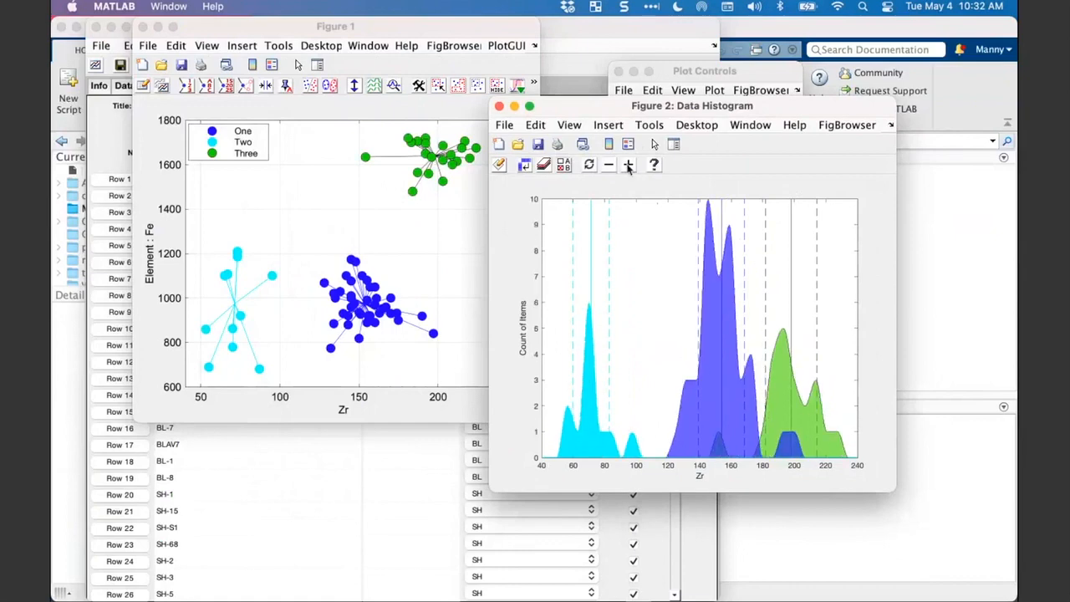
click(628, 167)
click(613, 168)
click(613, 168)
click(613, 168)
click(612, 168)
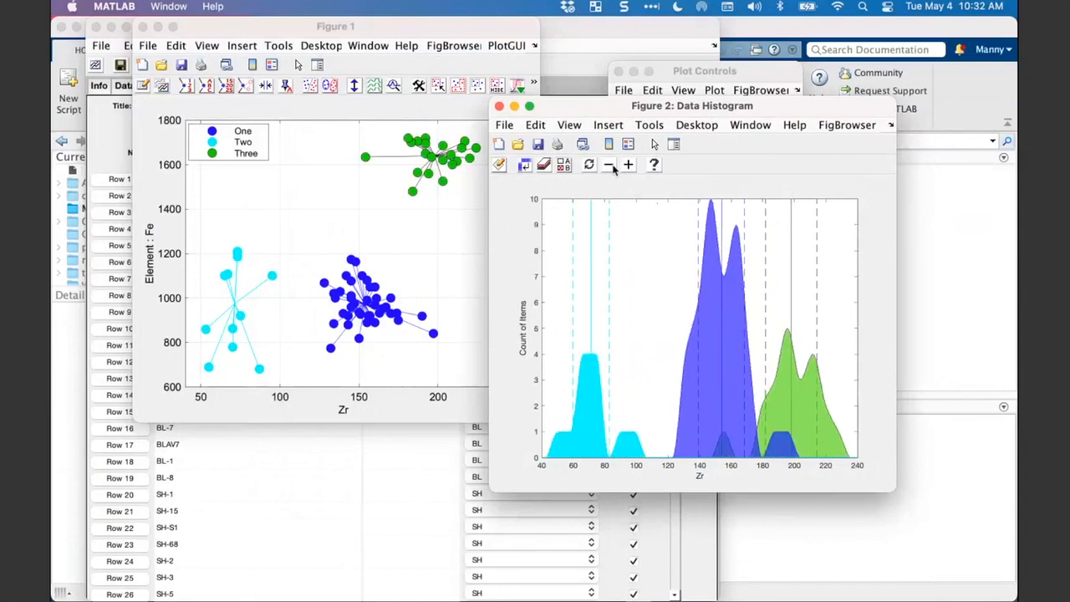
drag(570, 111, 536, 146)
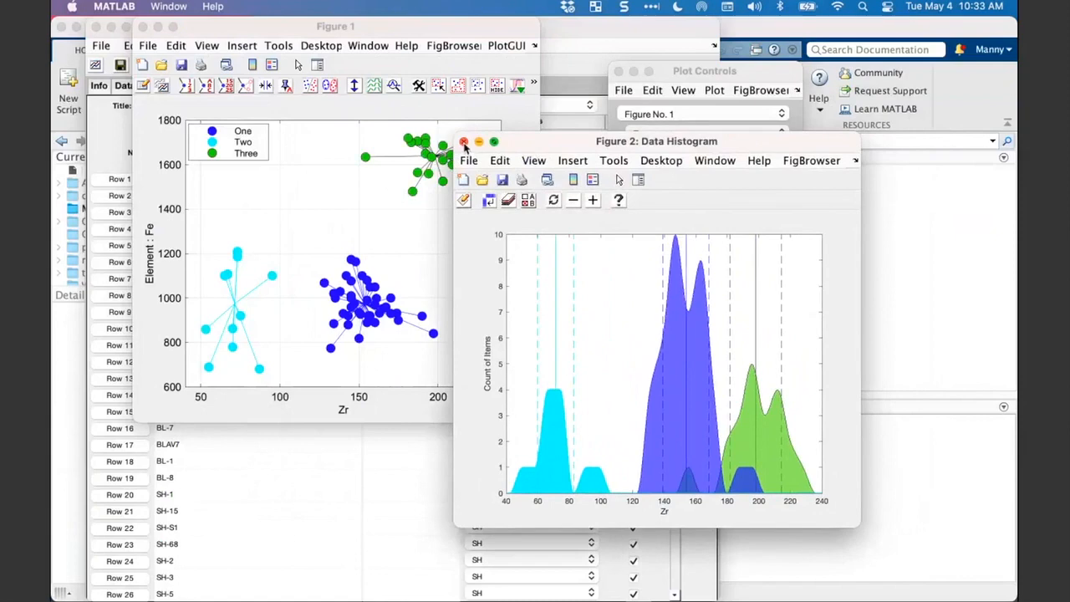
click(464, 142)
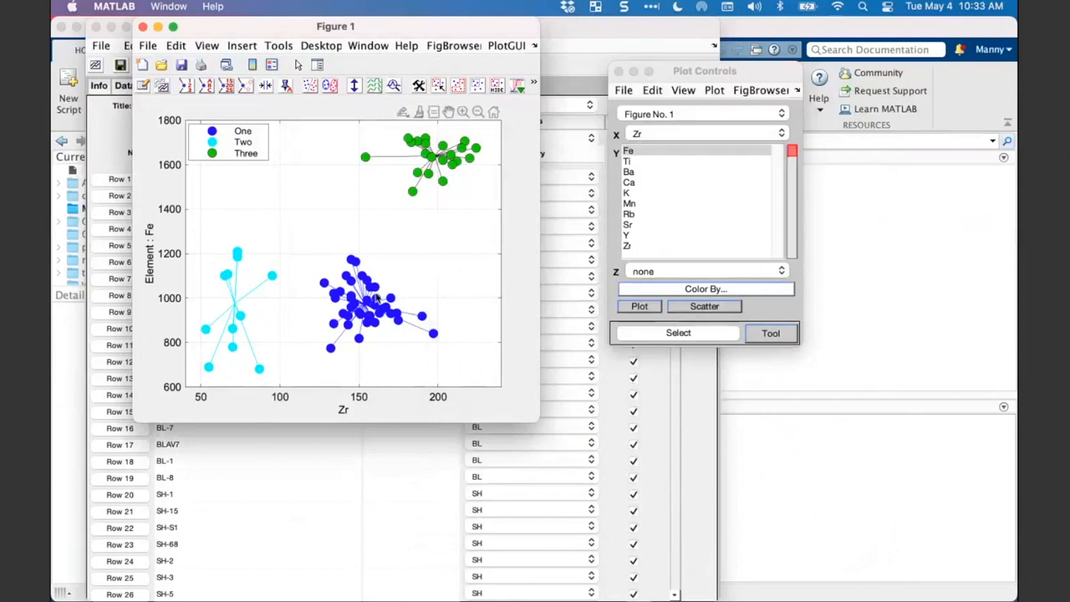
- Create a histogram of the classes' Y data (Fe) from Figure 1 and swap its axes
right_click(380, 306)
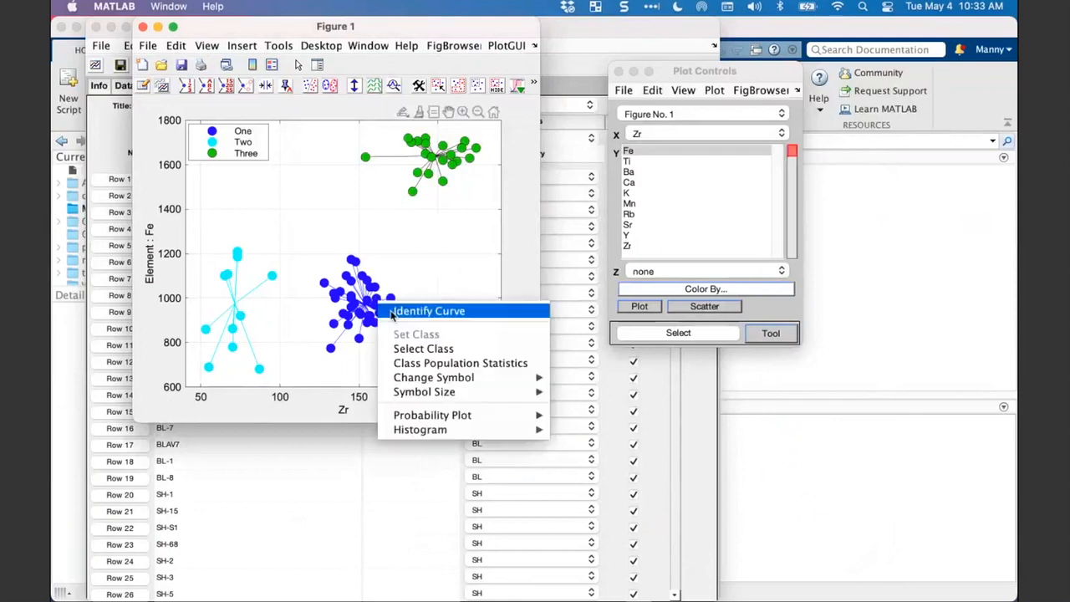
mouse_move(412, 432)
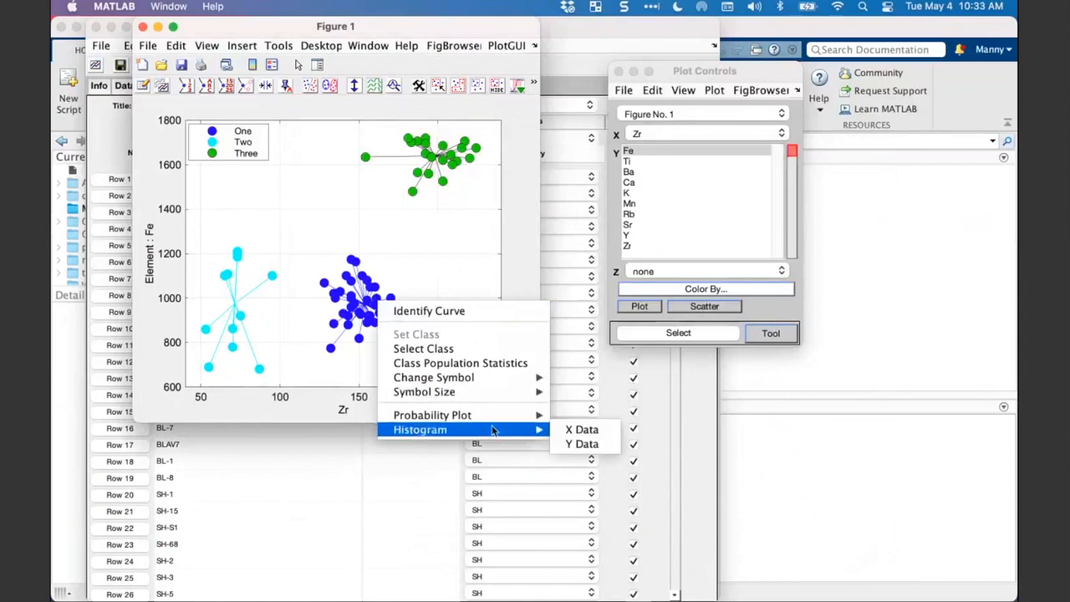
click(565, 445)
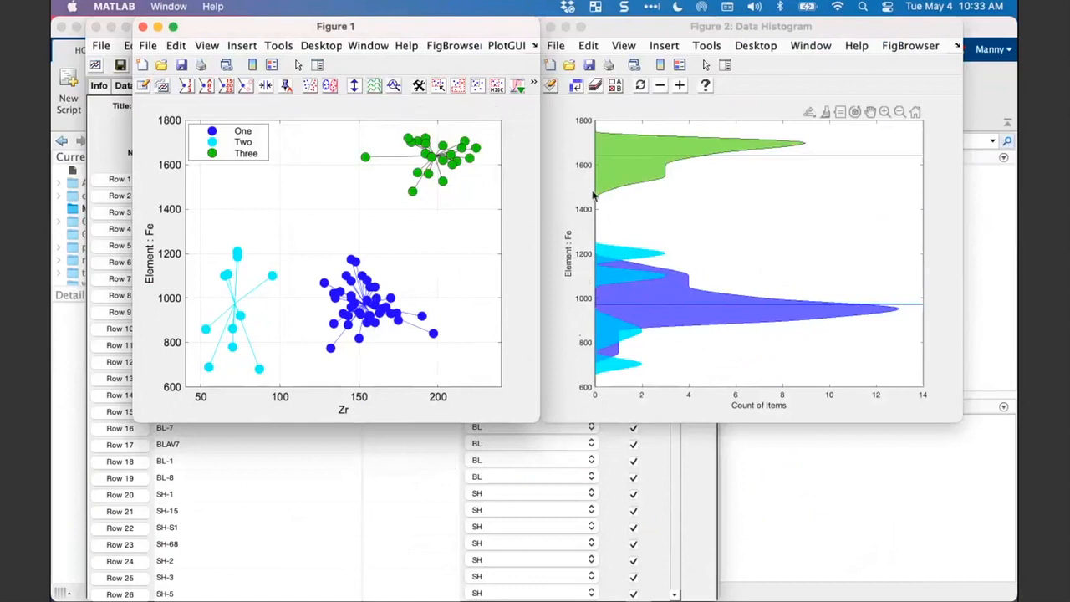
click(575, 87)
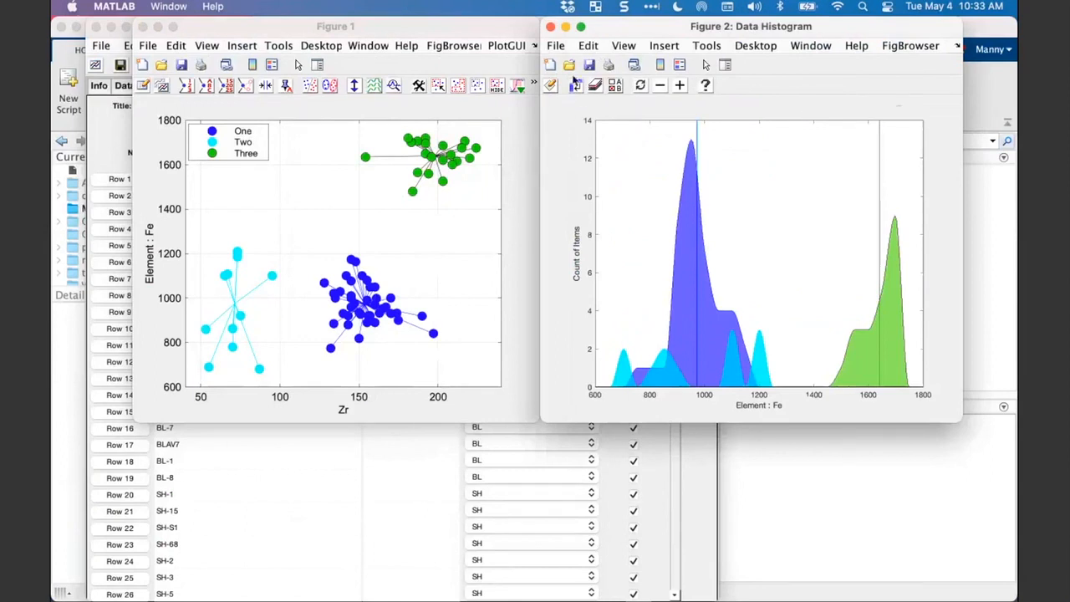
- Close the Data Histogram and place Figure 1 and Plot Controls next to each other without overlap
drag(676, 28, 686, 76)
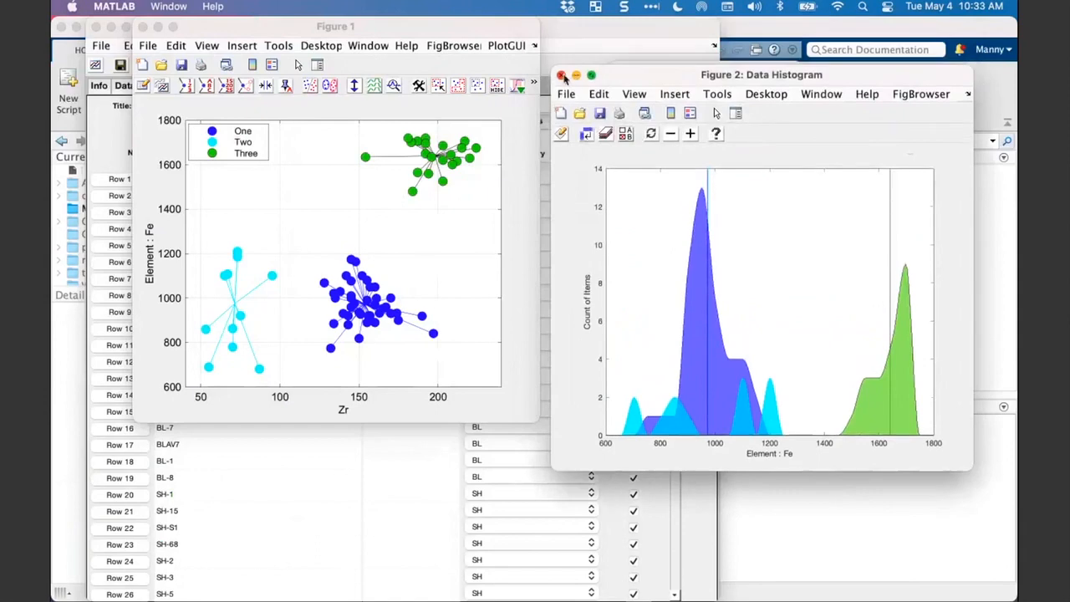
click(561, 76)
drag(402, 26, 409, 63)
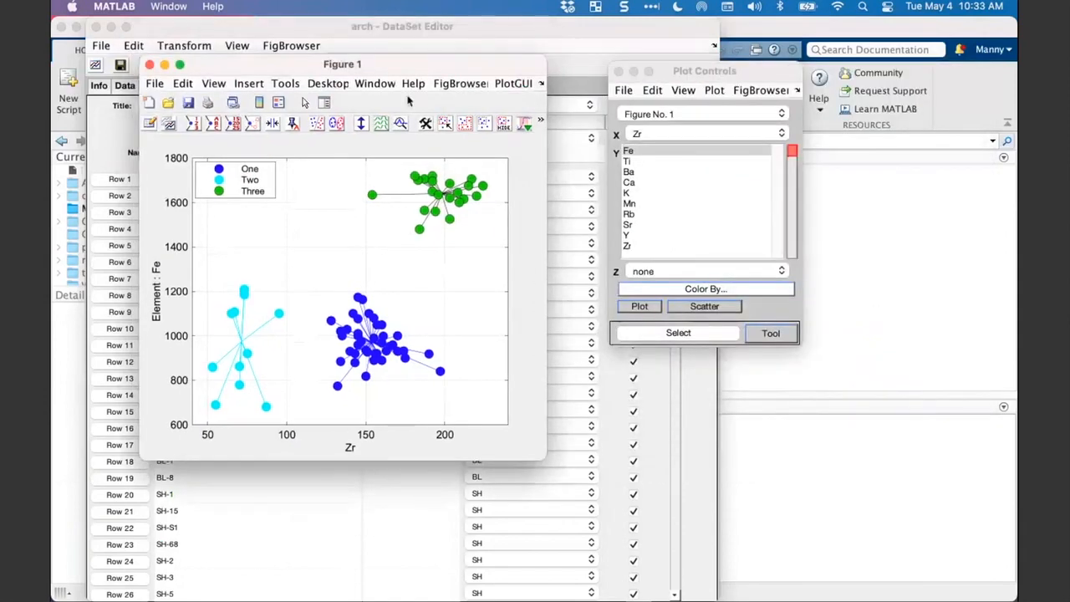
drag(409, 101, 427, 110)
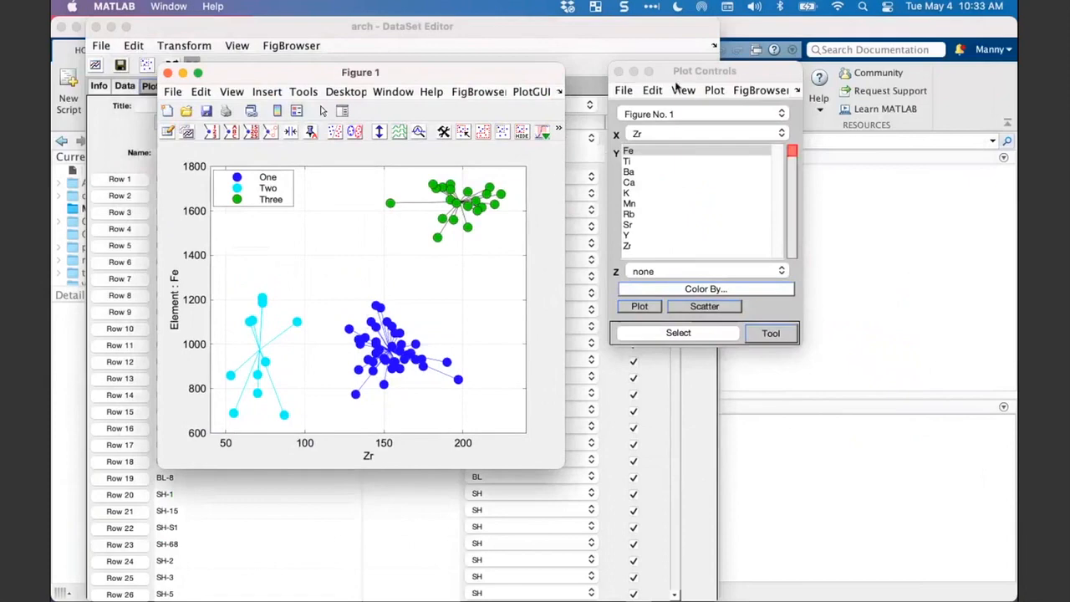
drag(675, 72, 640, 72)
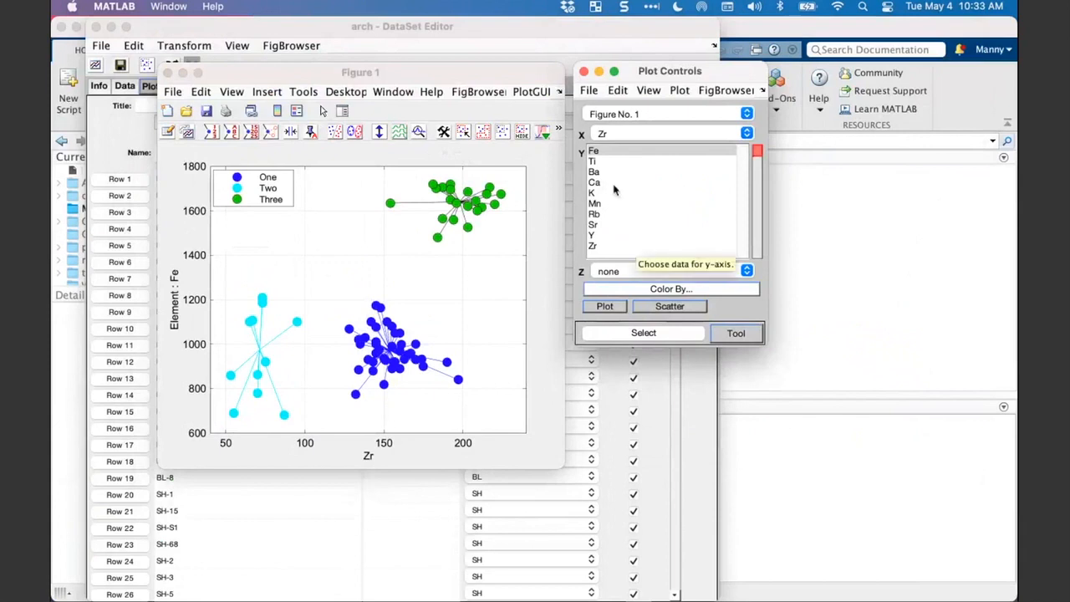
- Assign Ba to the Z axis of Figure 1 to make a 3D plot of Zr, Fe and Ba
click(625, 272)
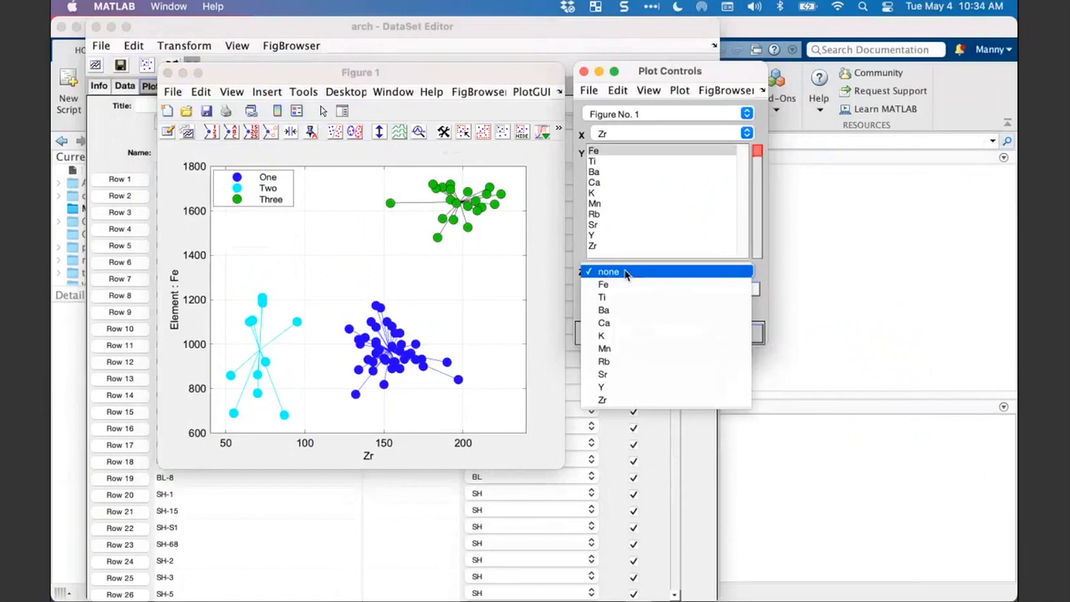
click(626, 272)
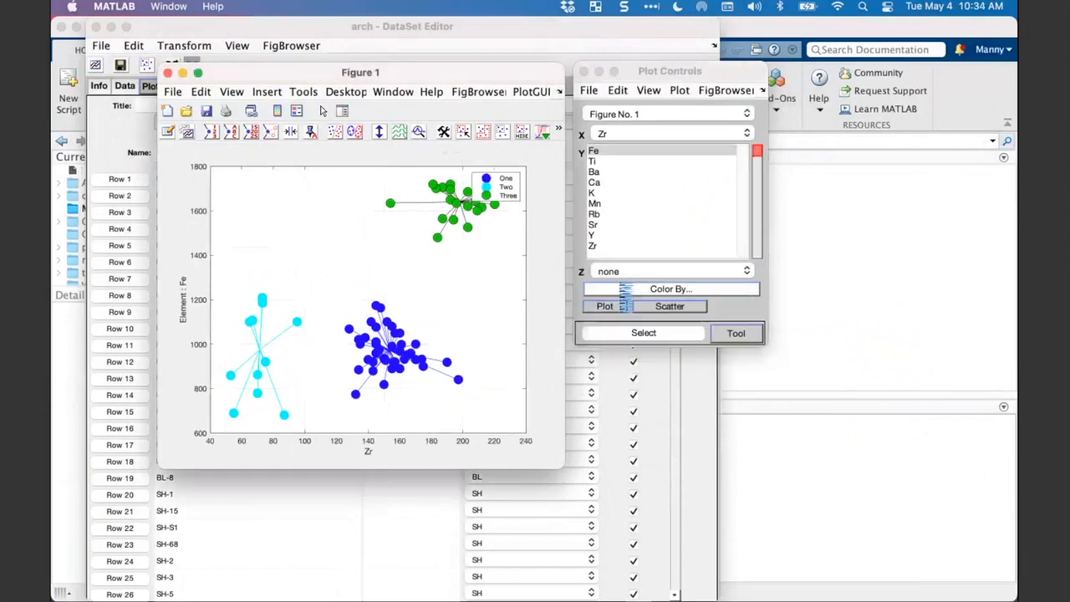
click(595, 273)
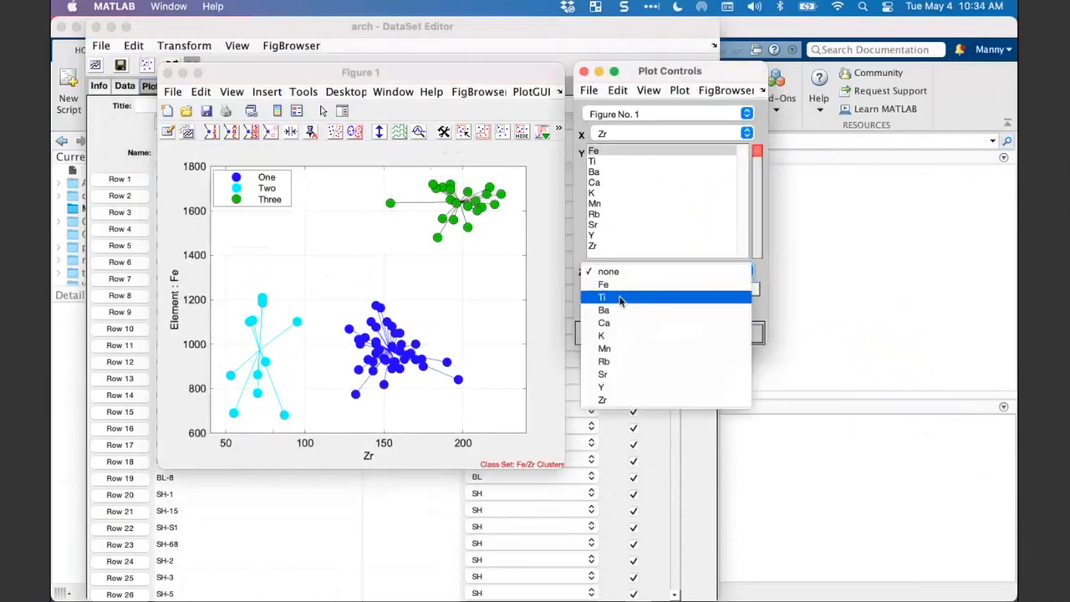
click(619, 316)
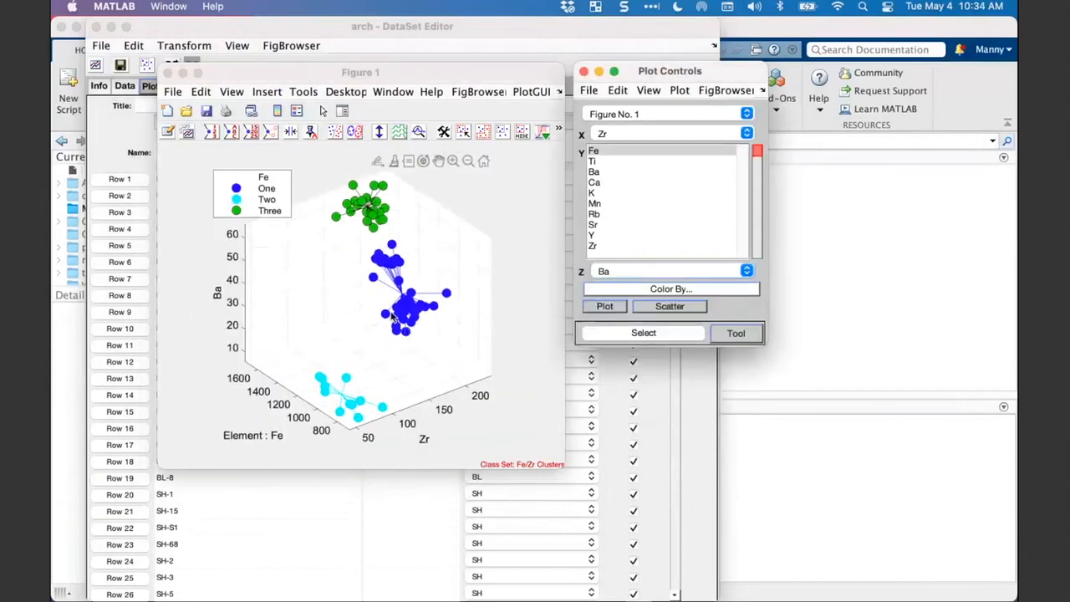
- Enable 3D rotation in Figure 1 and rotate the plot to examine the class clusters from different angles
click(423, 160)
click(423, 161)
drag(403, 259, 343, 210)
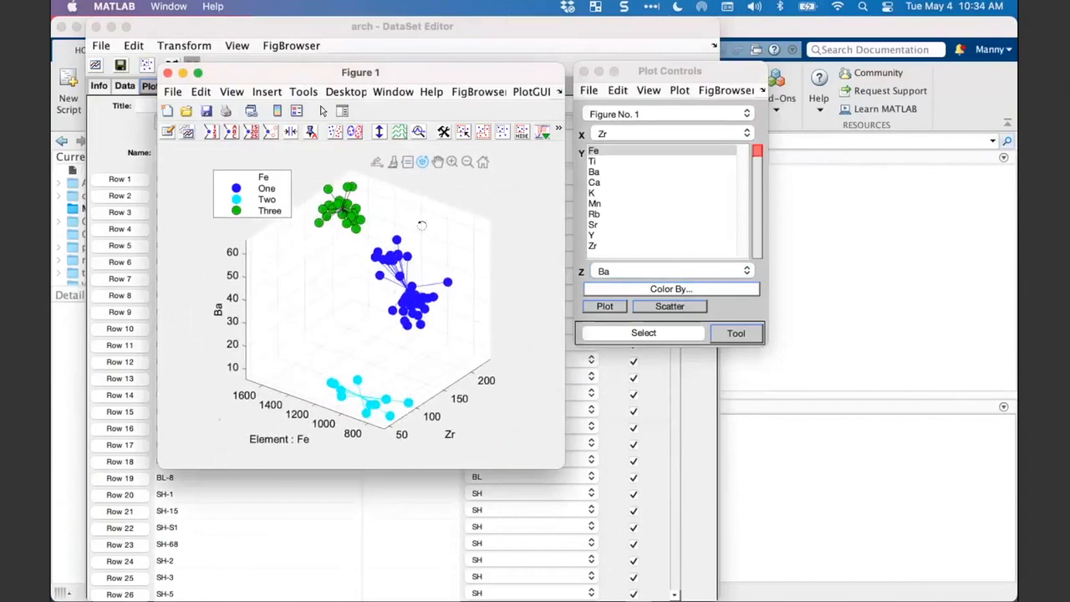
drag(378, 325, 334, 338)
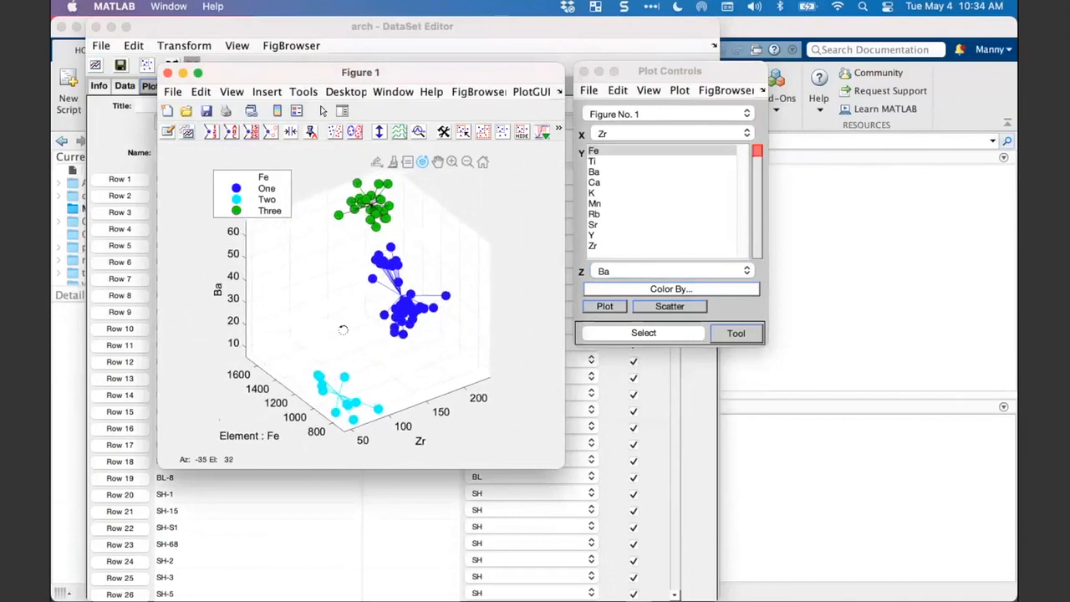
- Outline the classes in the 3D plot with confidence ellipses and rotate it to inspect their separation
click(355, 133)
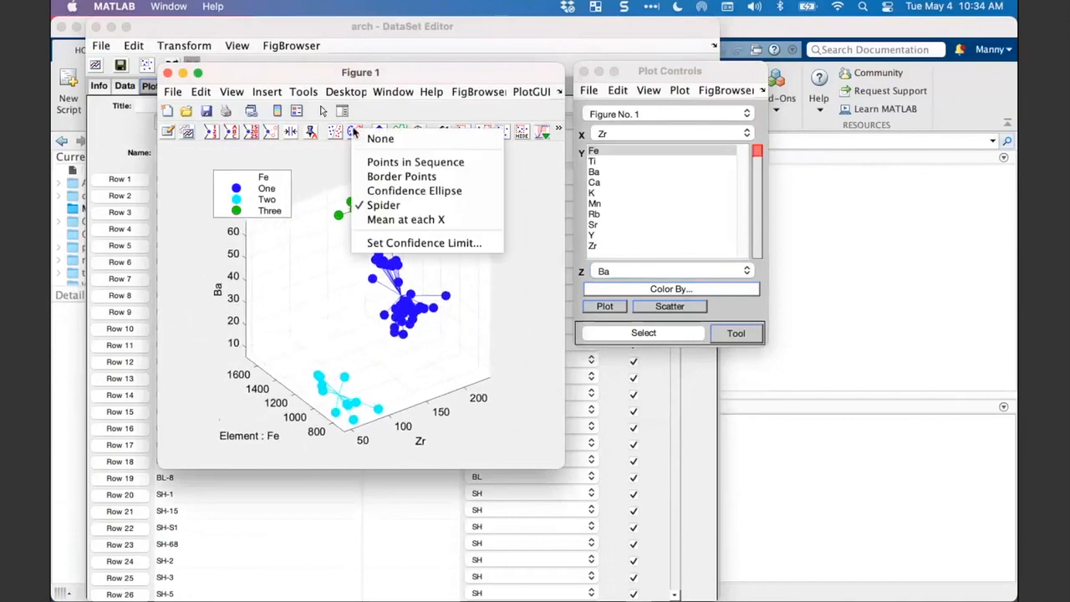
click(393, 191)
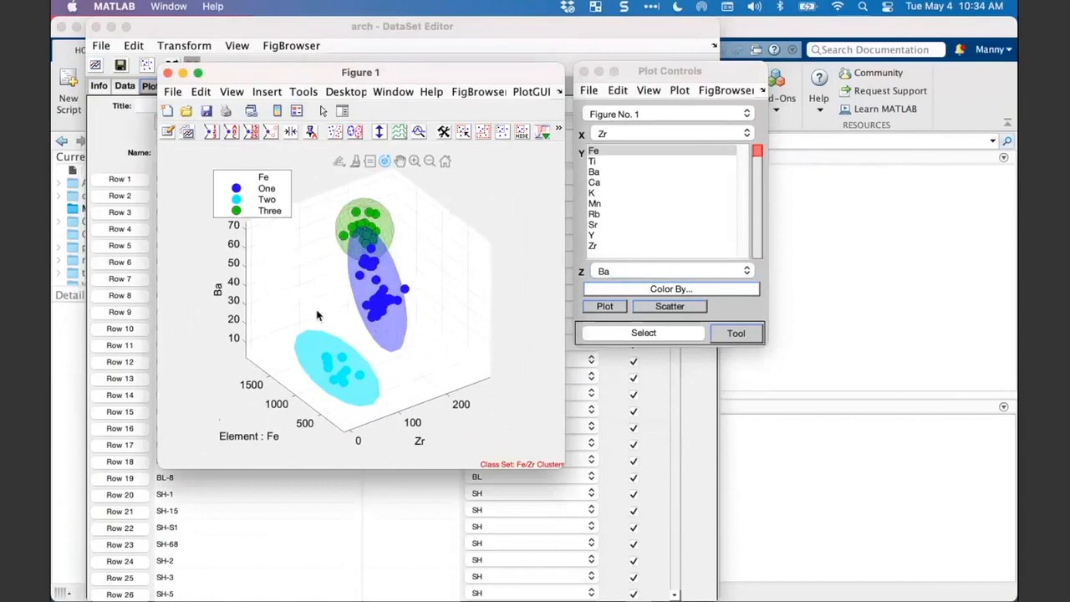
drag(332, 312, 467, 272)
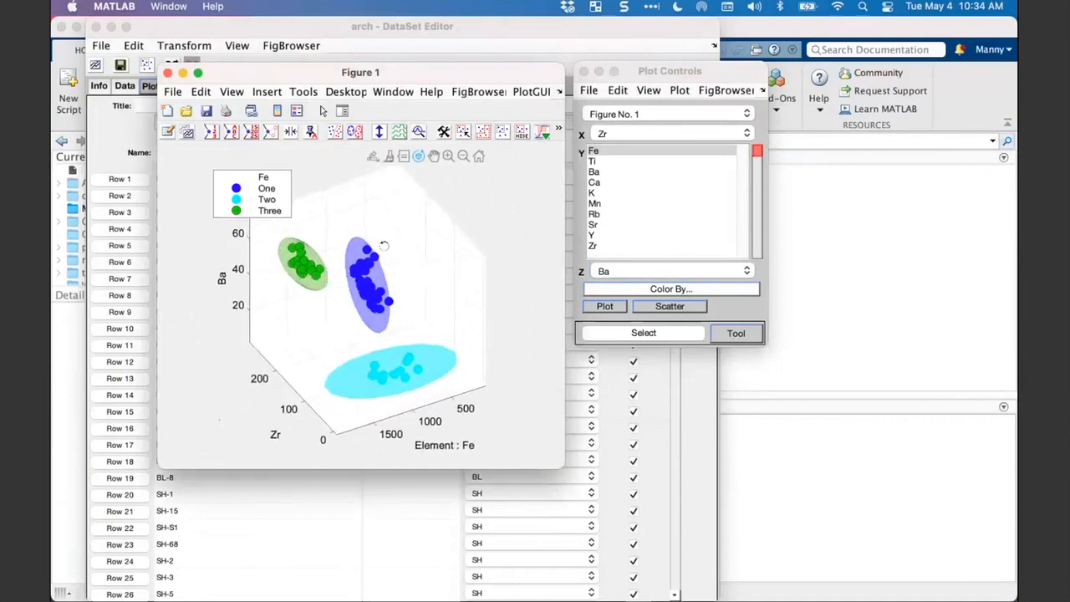
drag(393, 392, 432, 365)
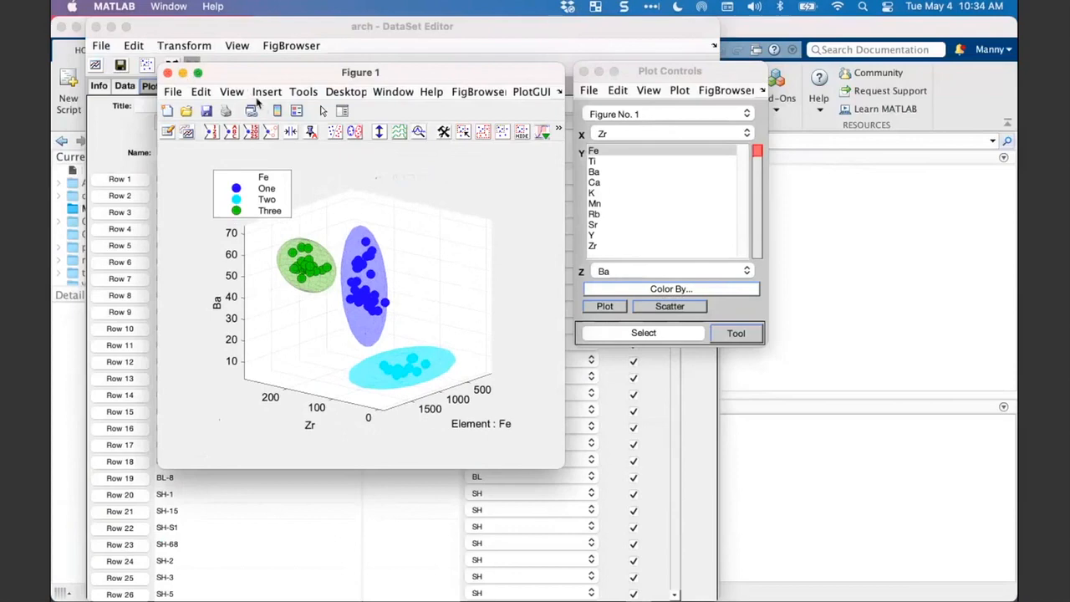
- Close Figure 1 and the DataSet Editor, and load the Octane Rating by NIR Spectroscopy demo data into the workspace
click(168, 73)
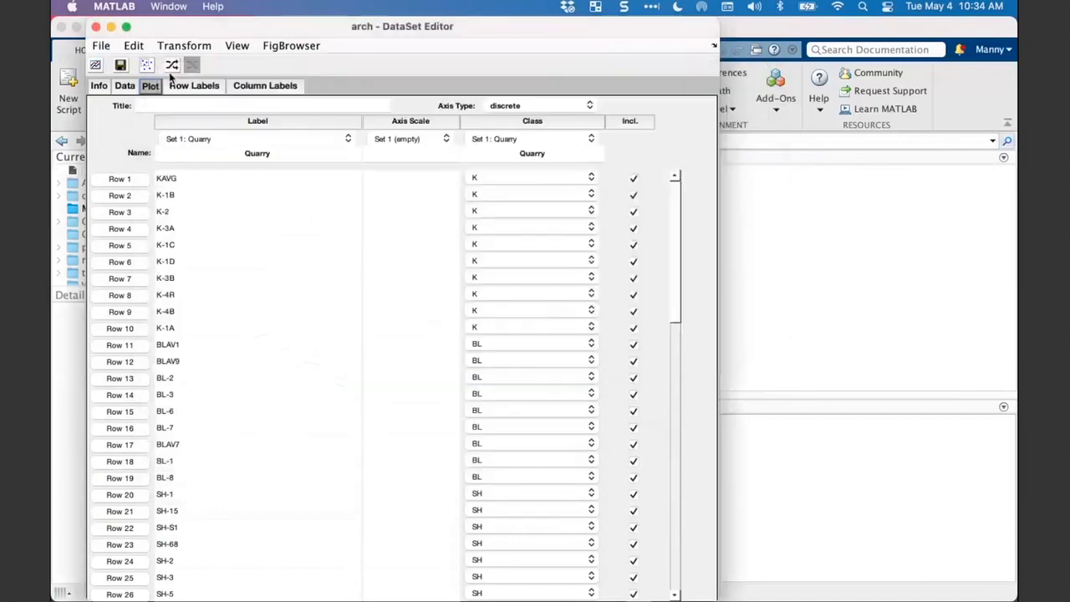
drag(313, 31, 340, 67)
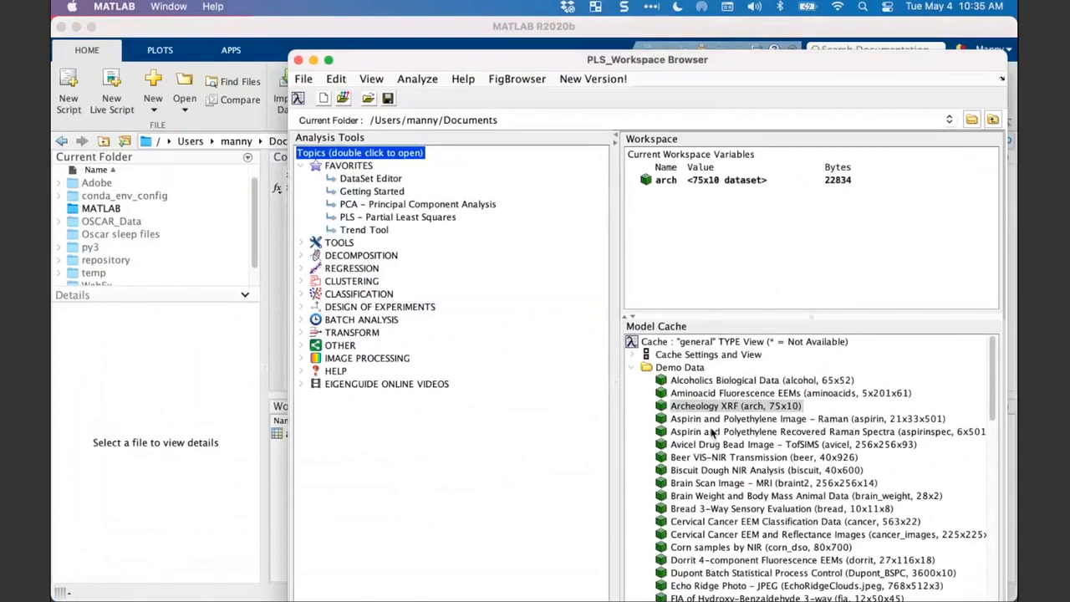
scroll(679, 393, down, 3)
scroll(680, 392, down, 5)
scroll(680, 393, down, 2)
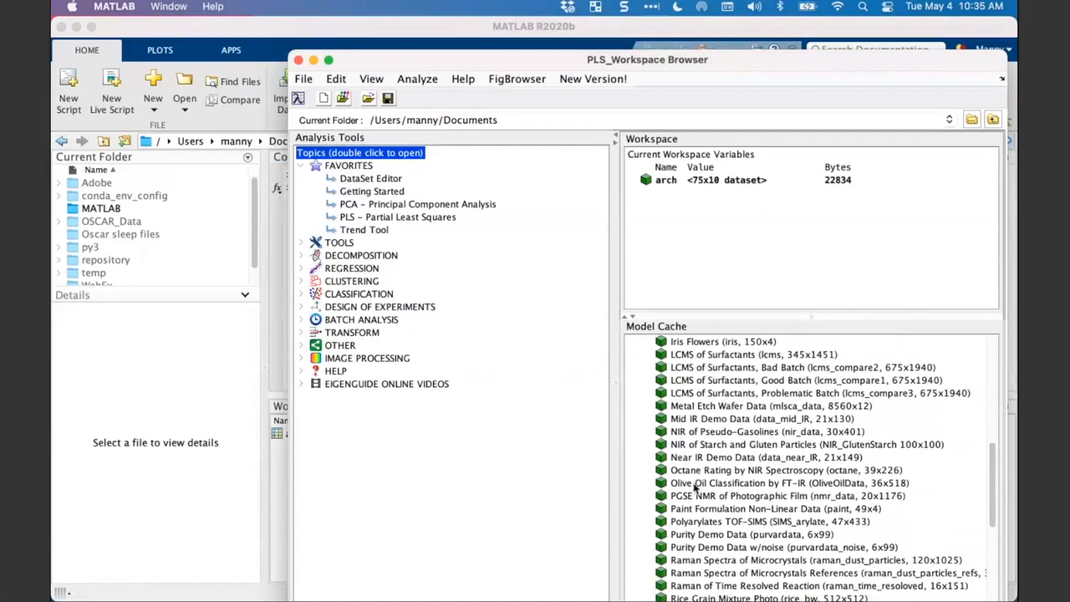
scroll(694, 487, down, 3)
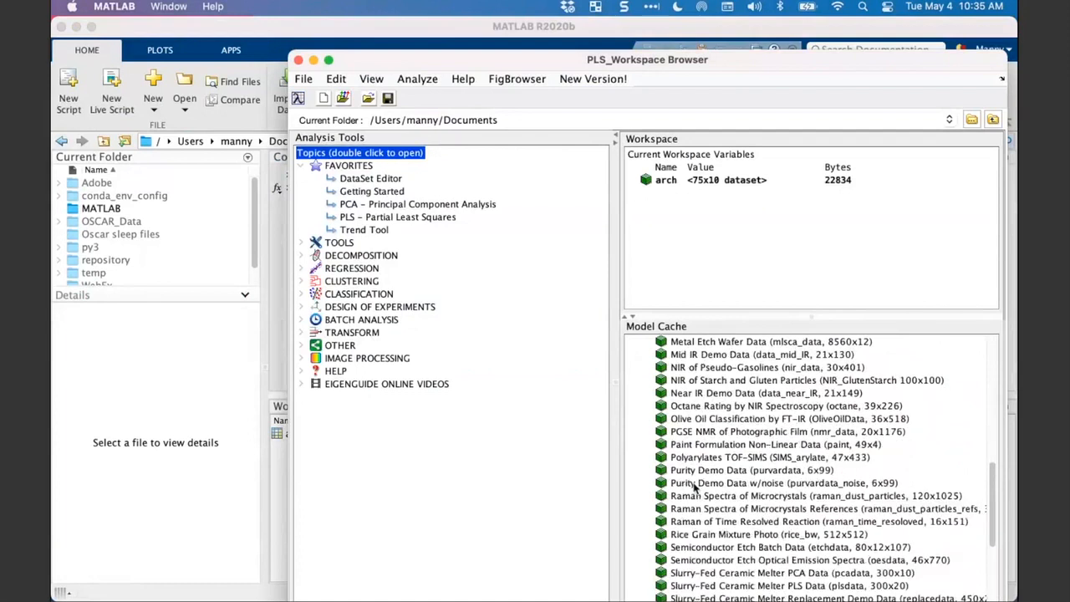
click(697, 409)
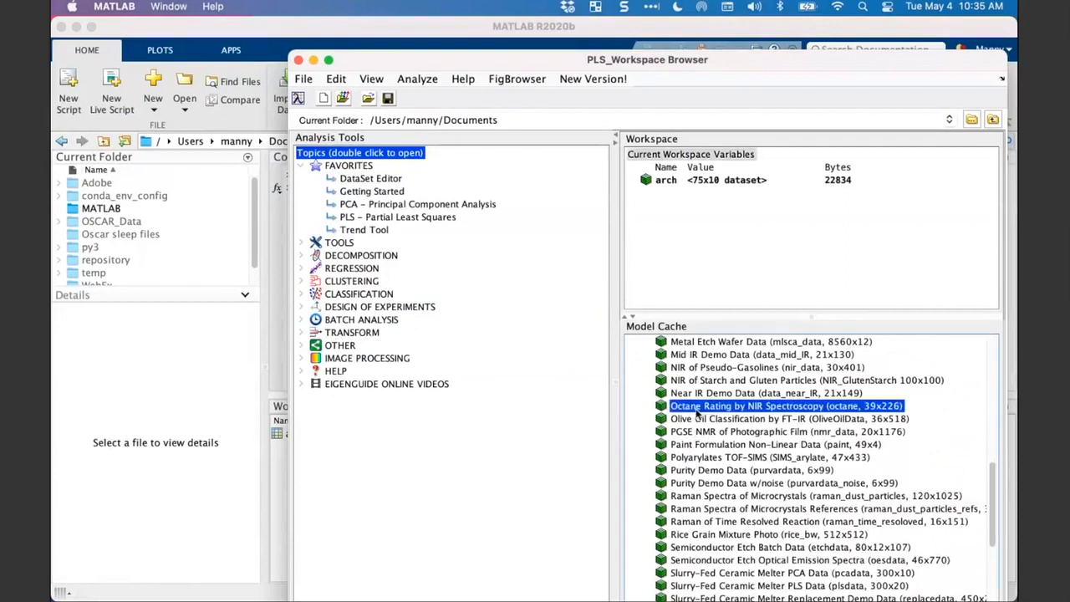
double_click(724, 409)
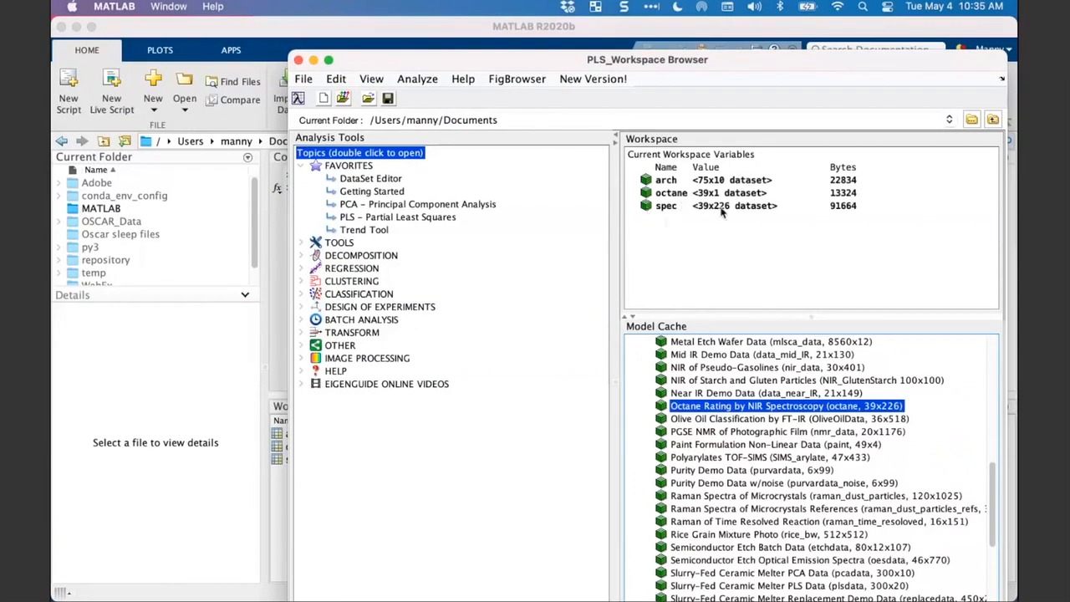
- Plot the spec dataset from the workspace and arrange Figure 1 and Plot Controls next to each other
click(679, 197)
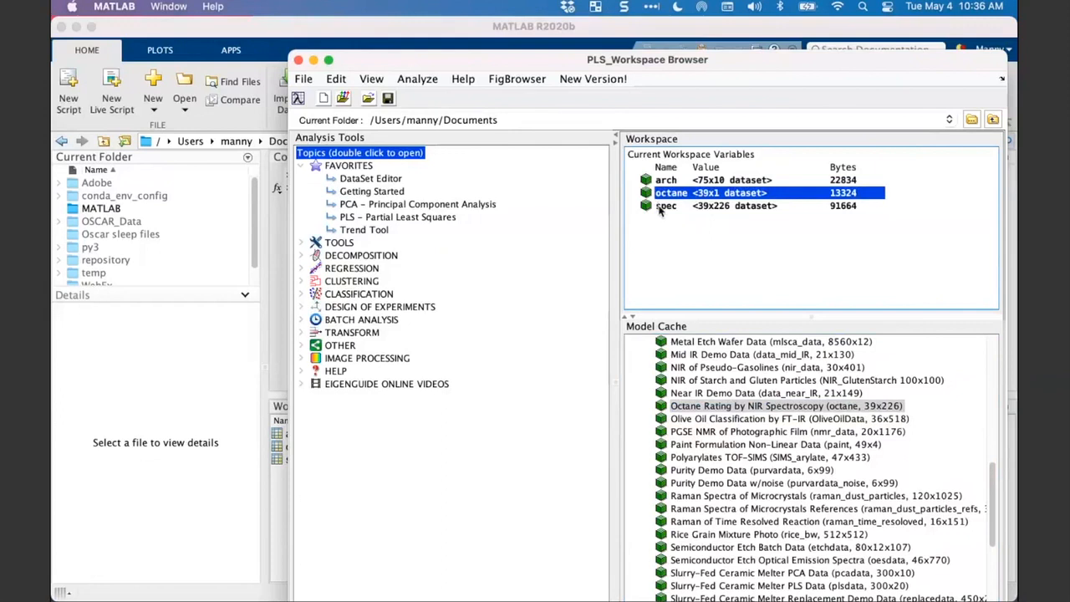
click(670, 213)
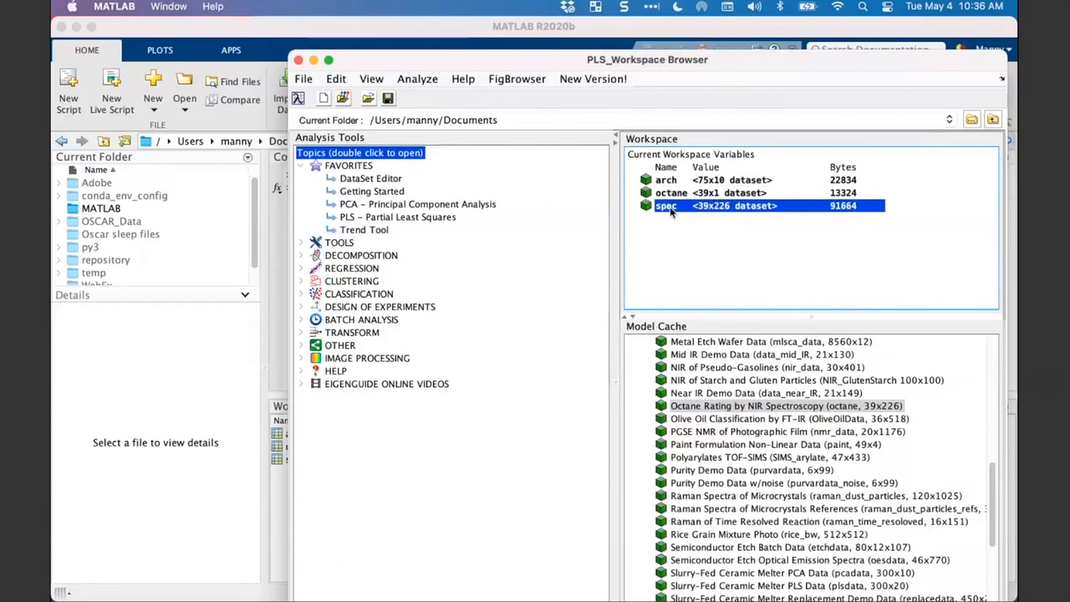
right_click(670, 212)
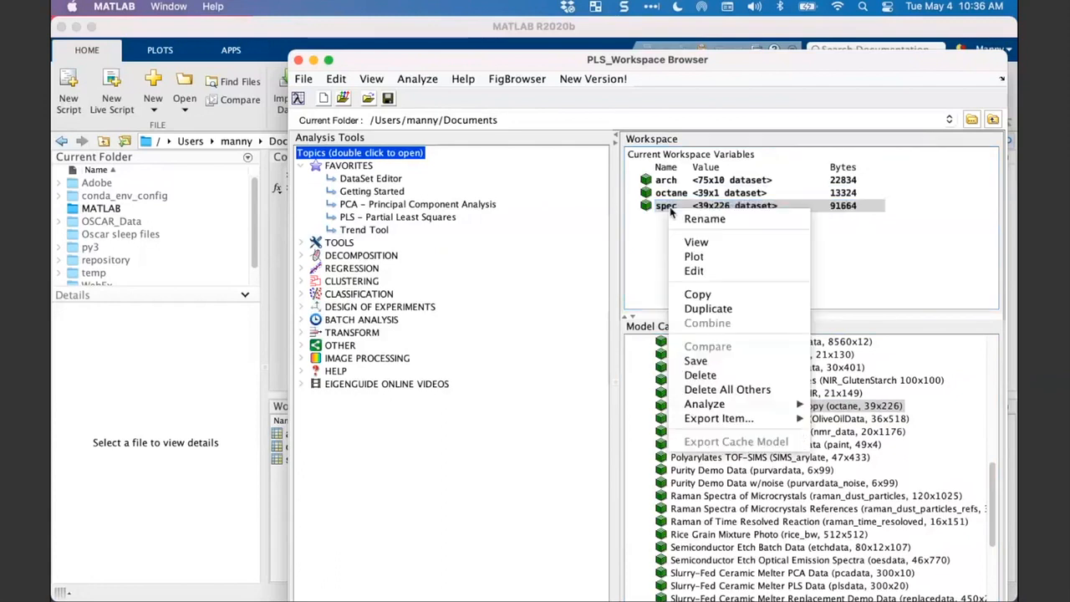
click(690, 258)
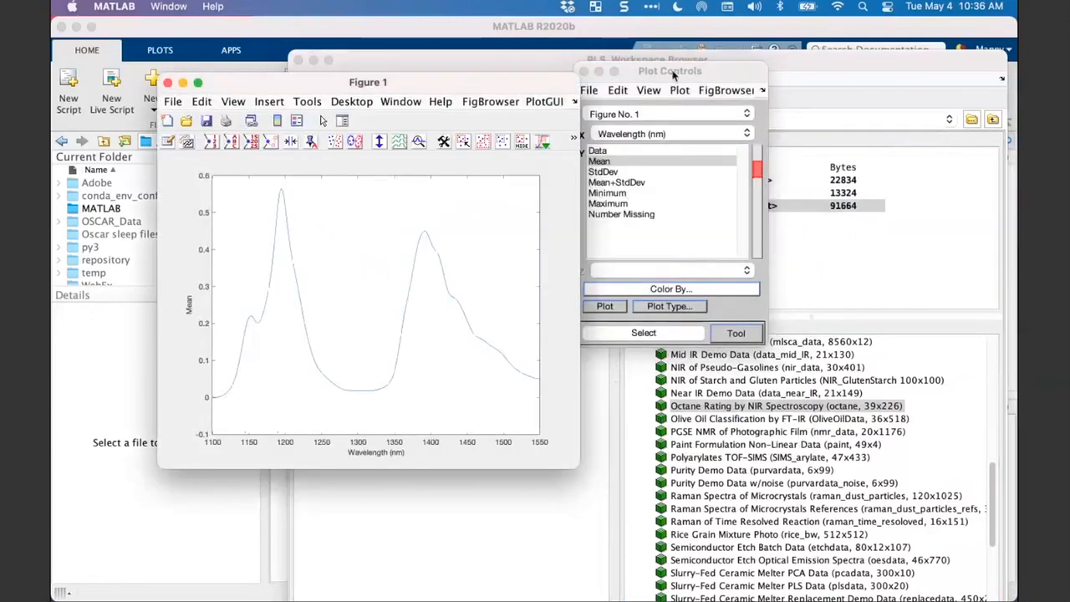
mouse_move(674, 76)
mouse_down()
mouse_move(676, 92)
mouse_move(685, 83)
mouse_up()
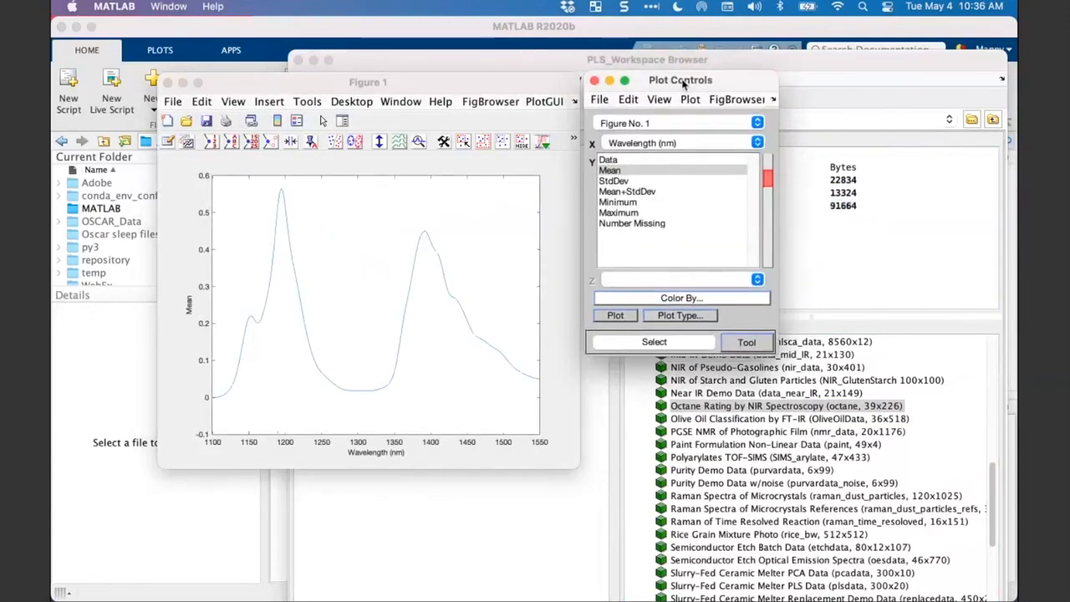
drag(549, 89, 550, 85)
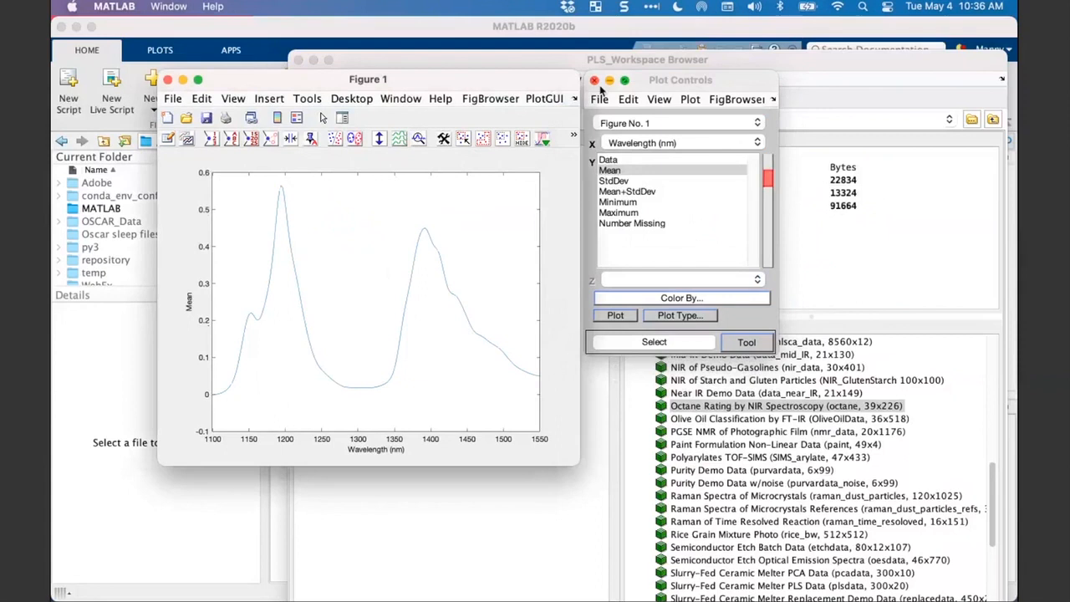
- Shrink the Figure 1 window and place it directly beside Plot Controls
click(657, 80)
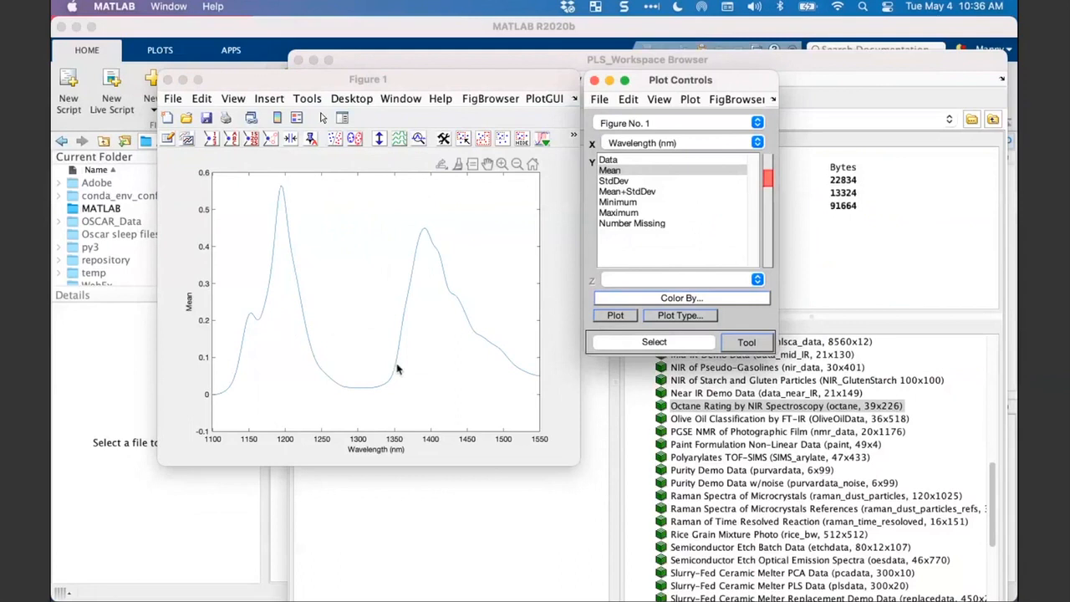
click(575, 462)
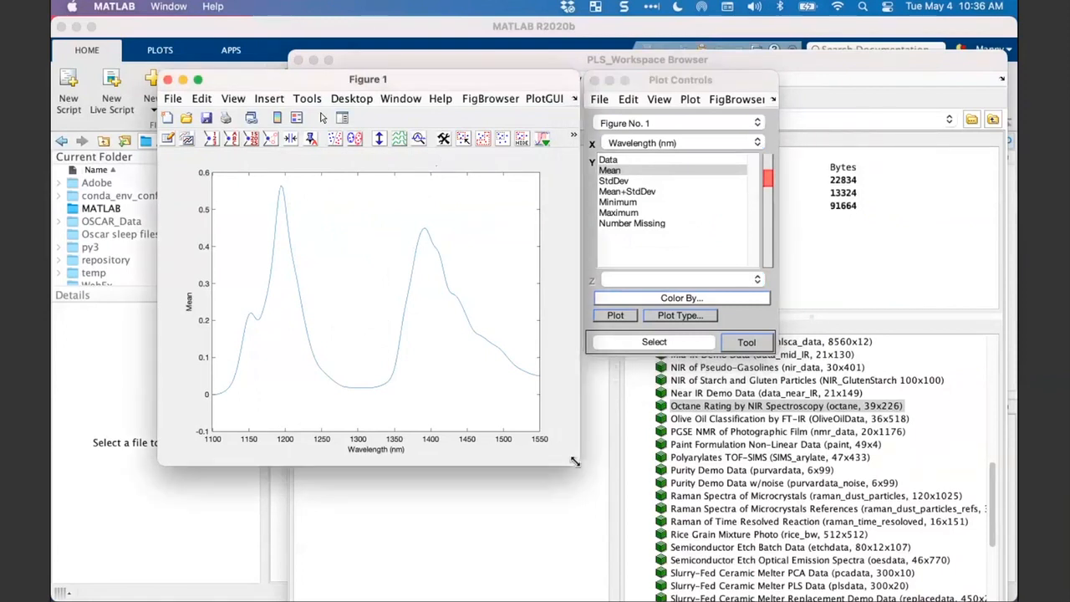
drag(575, 461, 543, 424)
drag(396, 84, 433, 86)
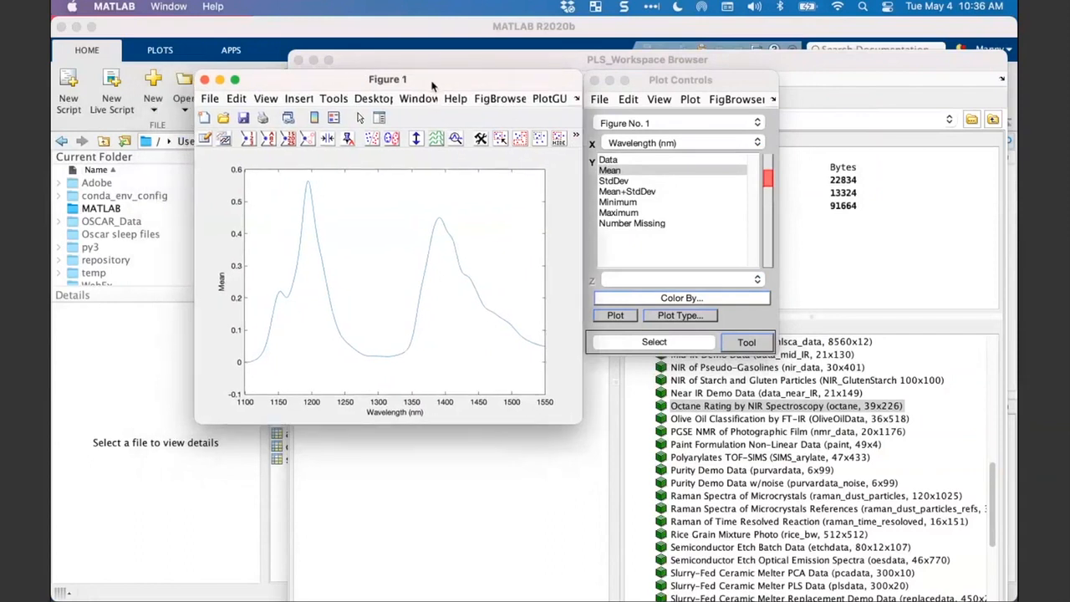
- Apply font size 14 to all text on all axes of the mean spectrum plot through the axis properties
right_click(237, 239)
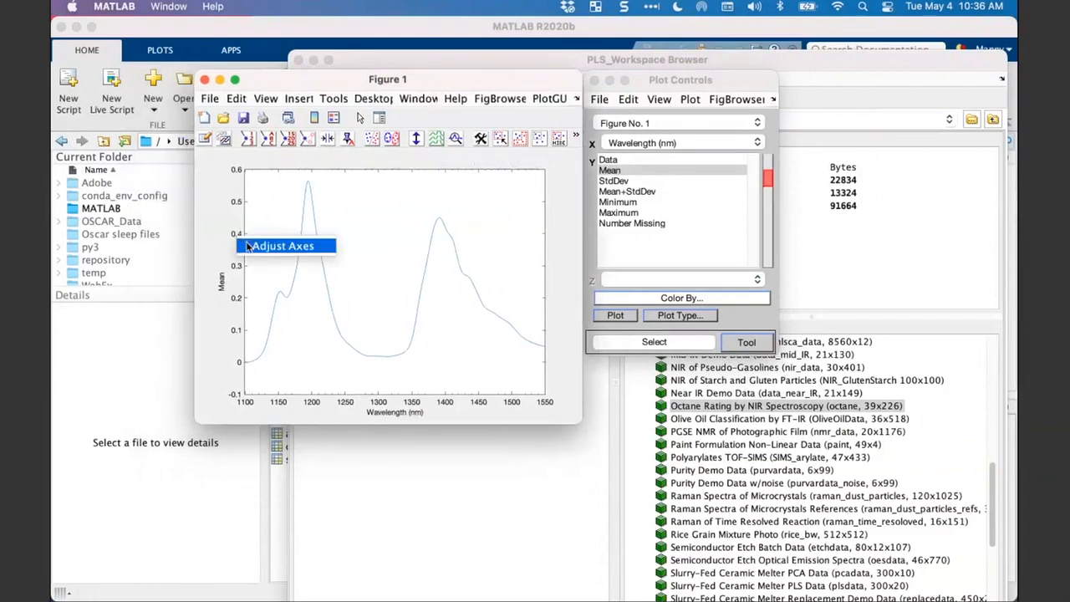
click(248, 246)
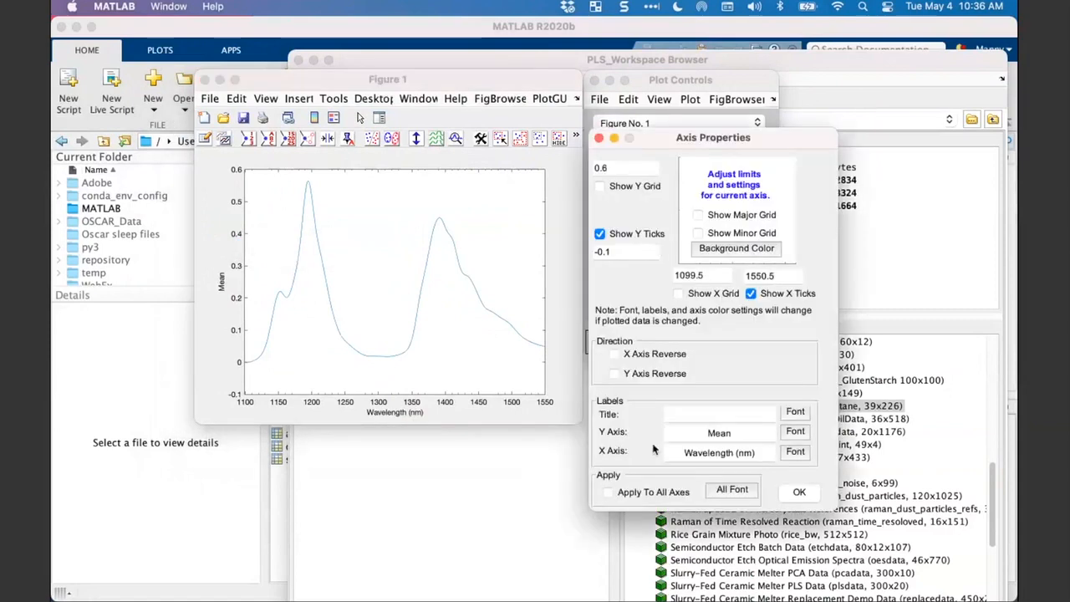
click(609, 492)
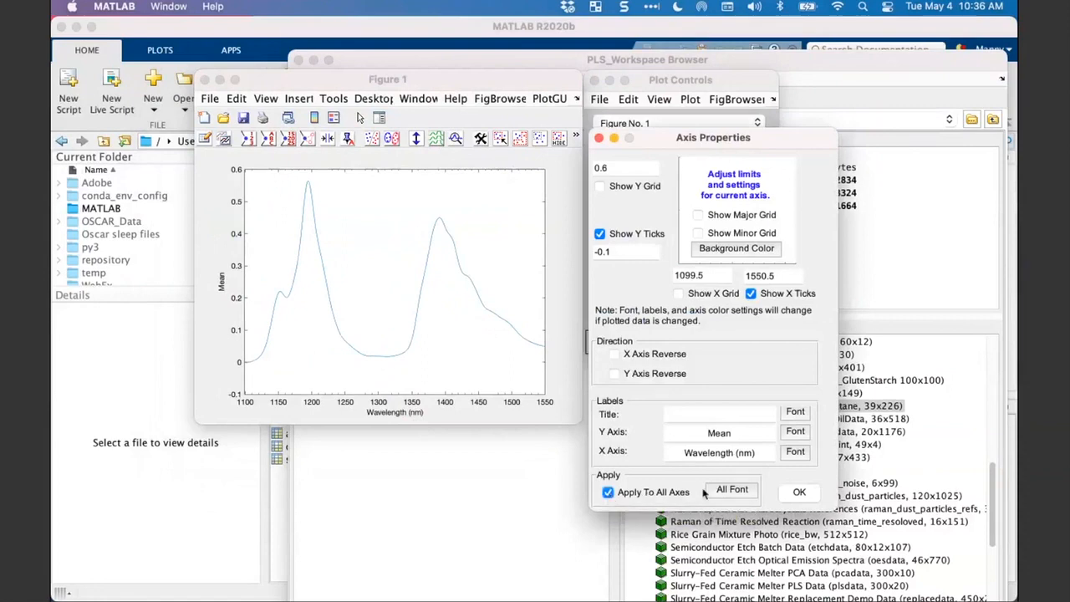
click(724, 491)
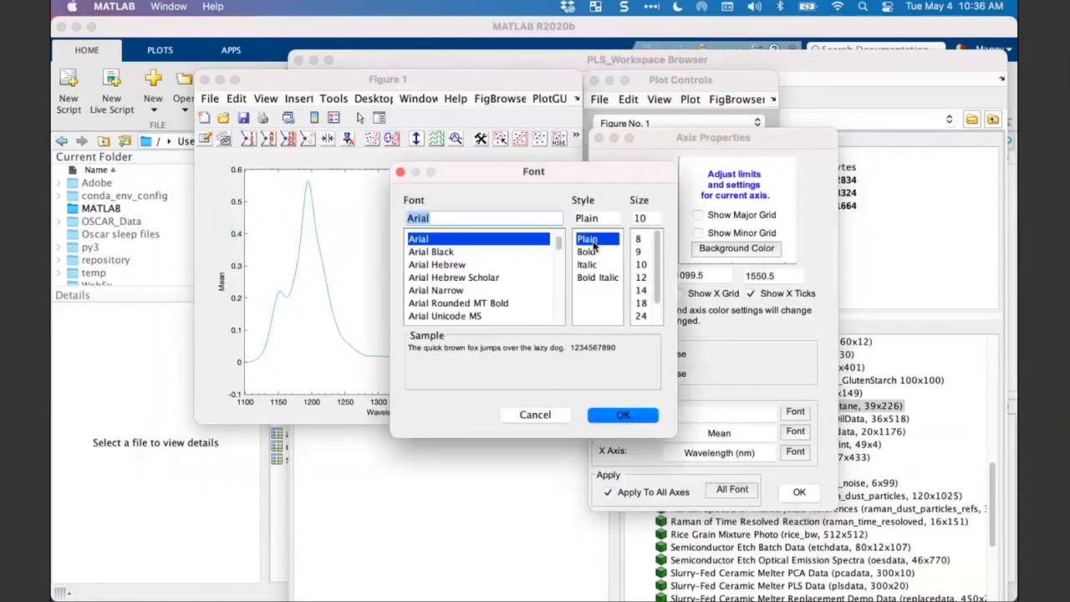
click(641, 290)
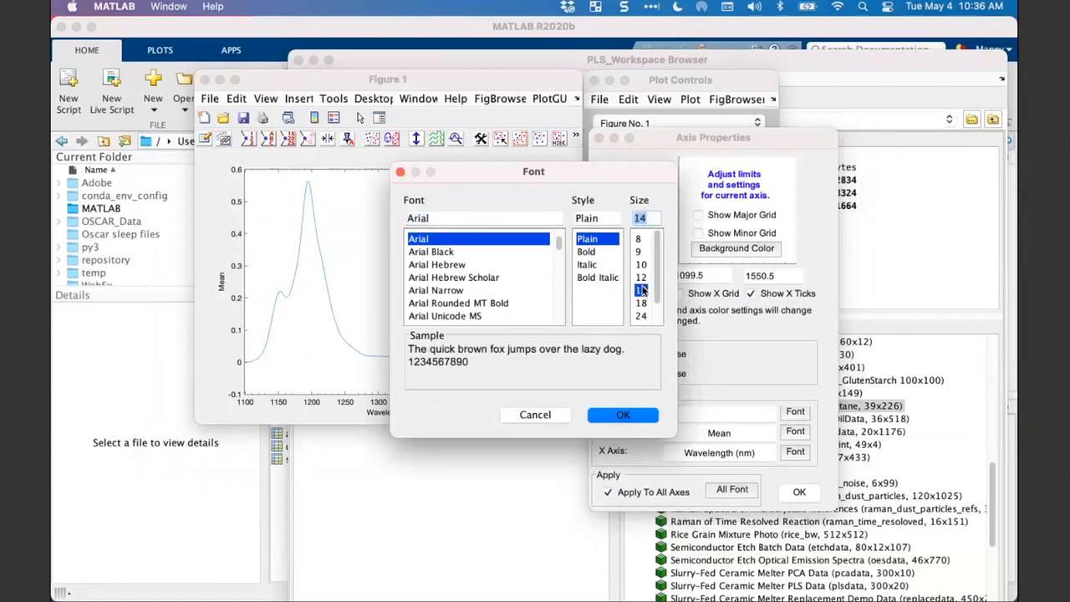
click(622, 415)
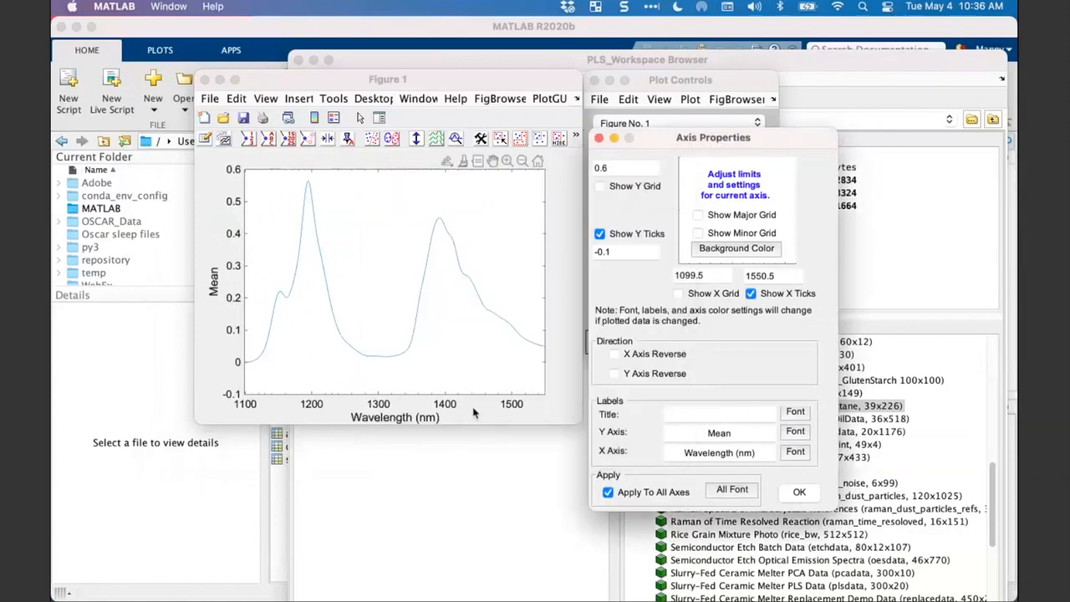
click(799, 493)
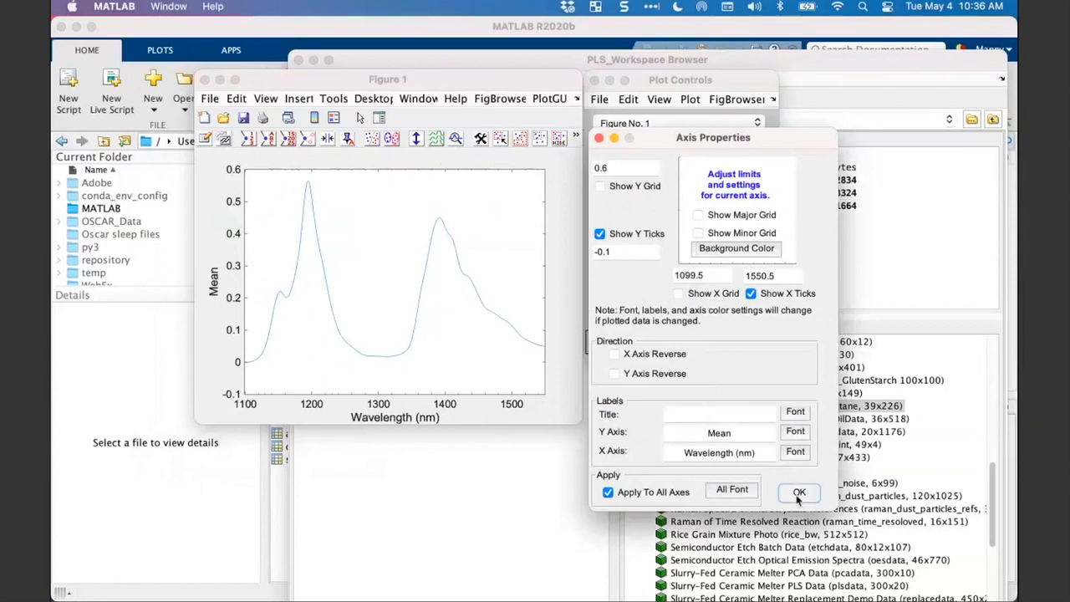
- Set the line width of the mean spectrum curve to 3.0
right_click(451, 242)
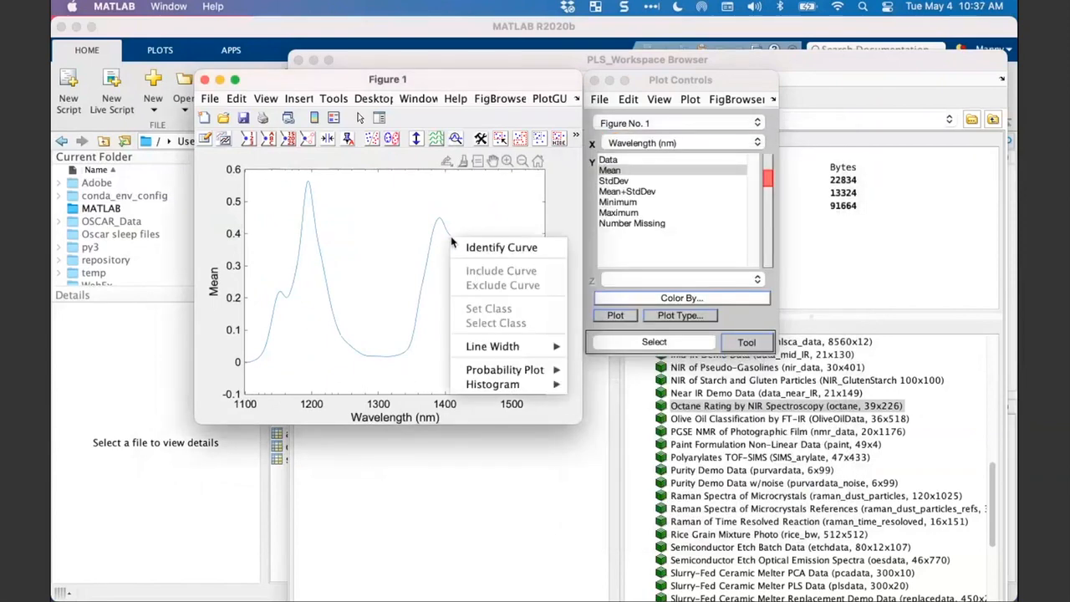
mouse_move(544, 345)
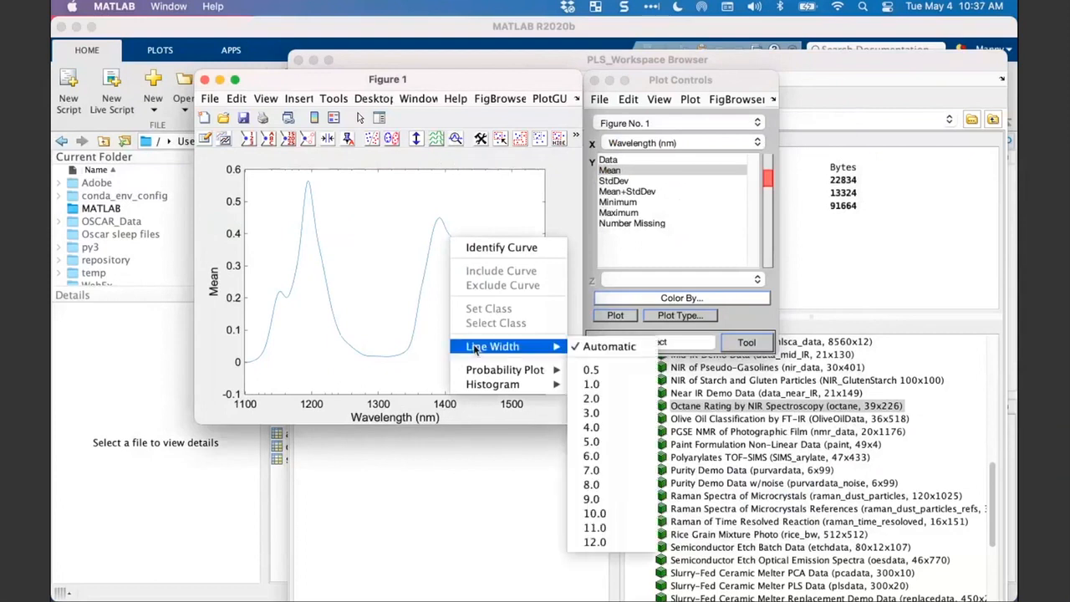
click(593, 412)
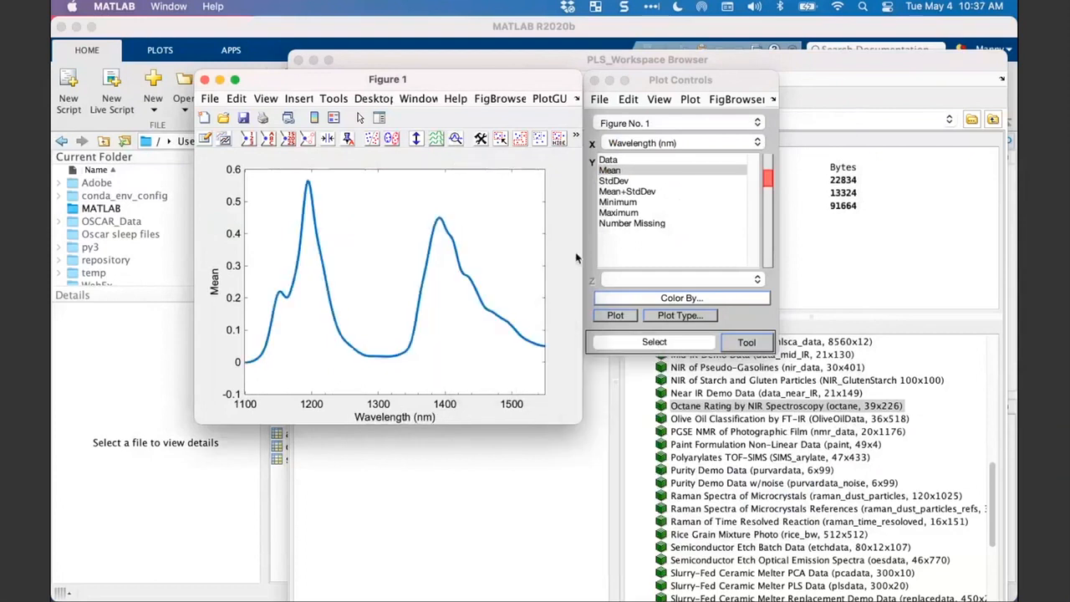
- Plot Data instead of the mean against Wavelength (nm) and bring Figure 1 to the front
click(619, 160)
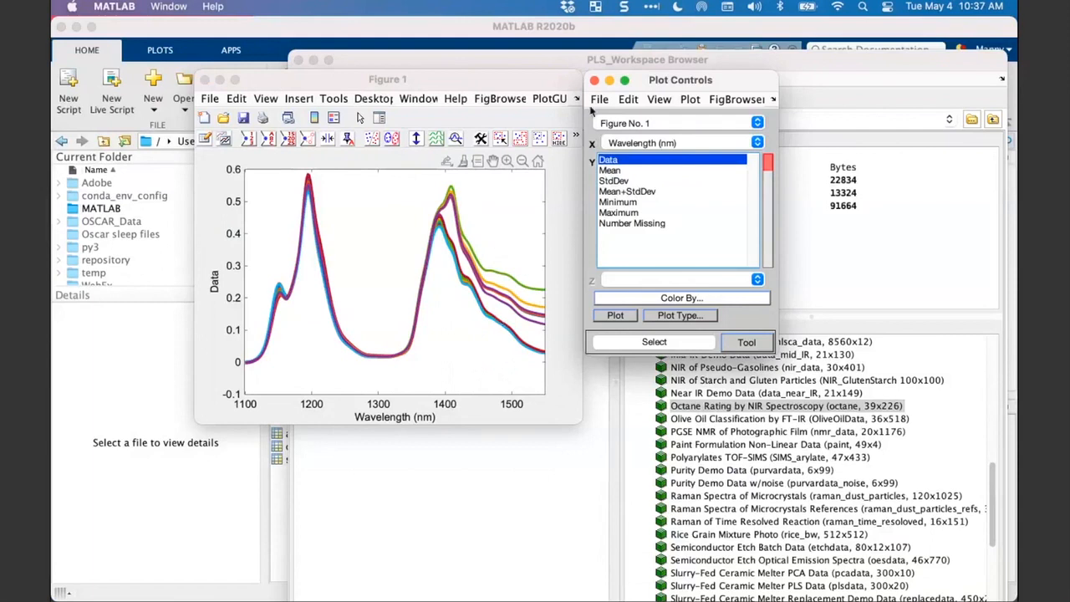
click(457, 82)
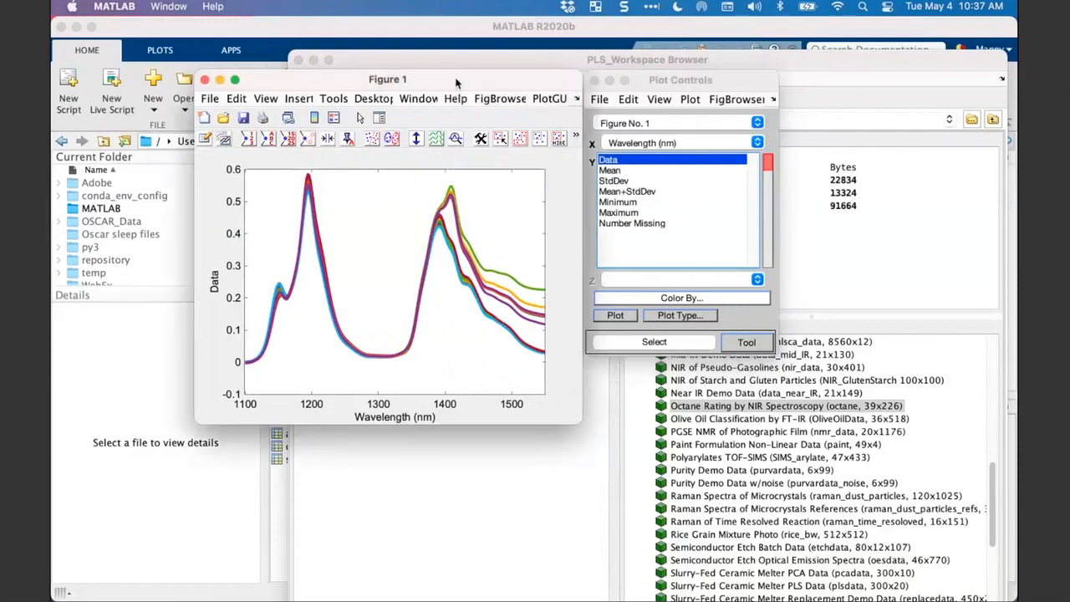
drag(456, 82, 457, 79)
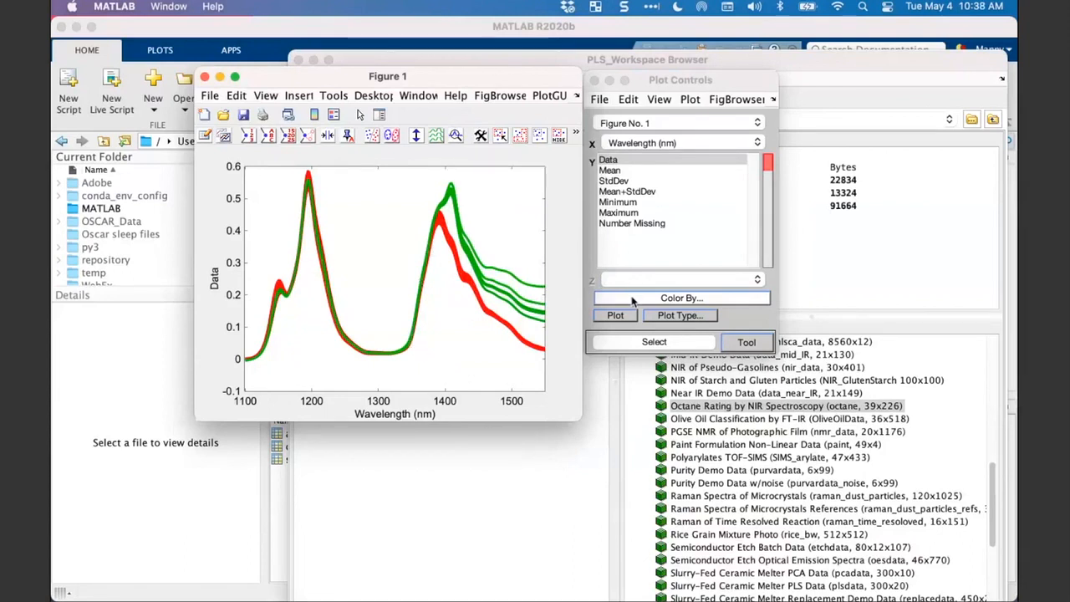
- Color the spectra by the octane dataset loaded from the workspace
click(693, 301)
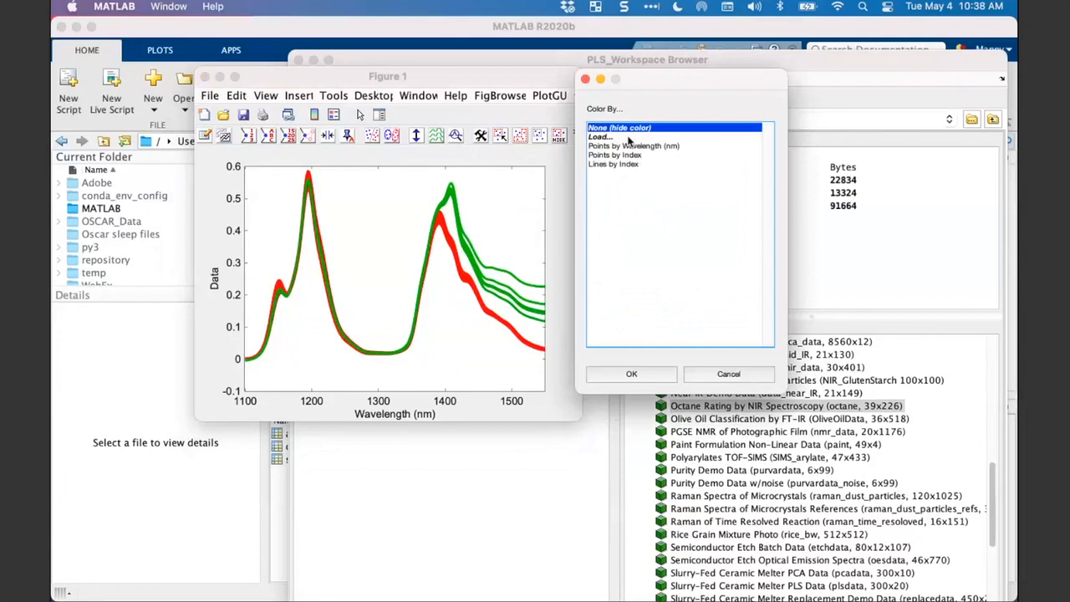
double_click(629, 141)
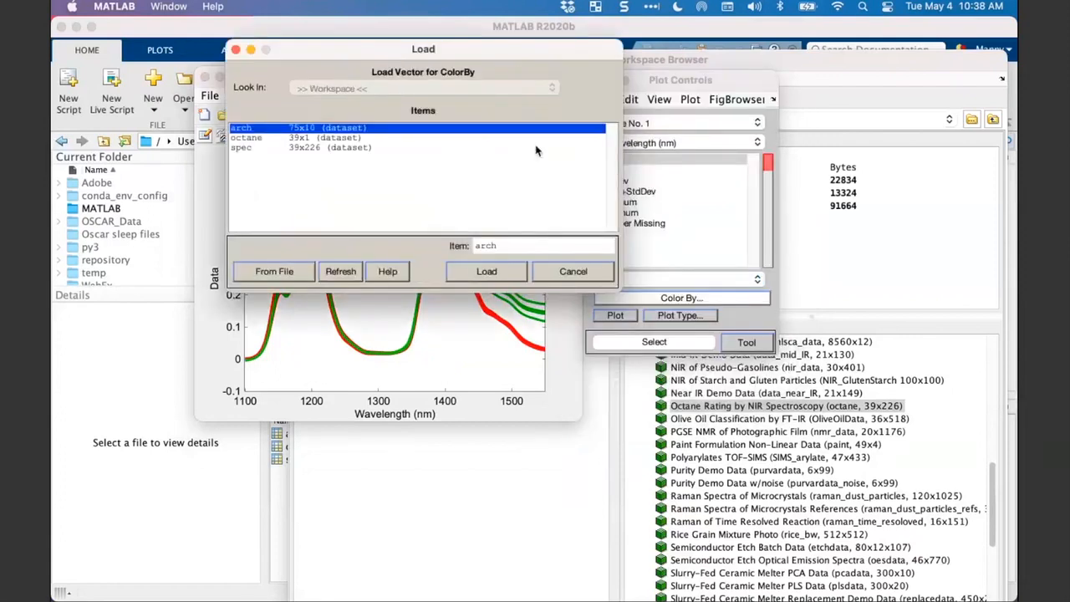
click(257, 141)
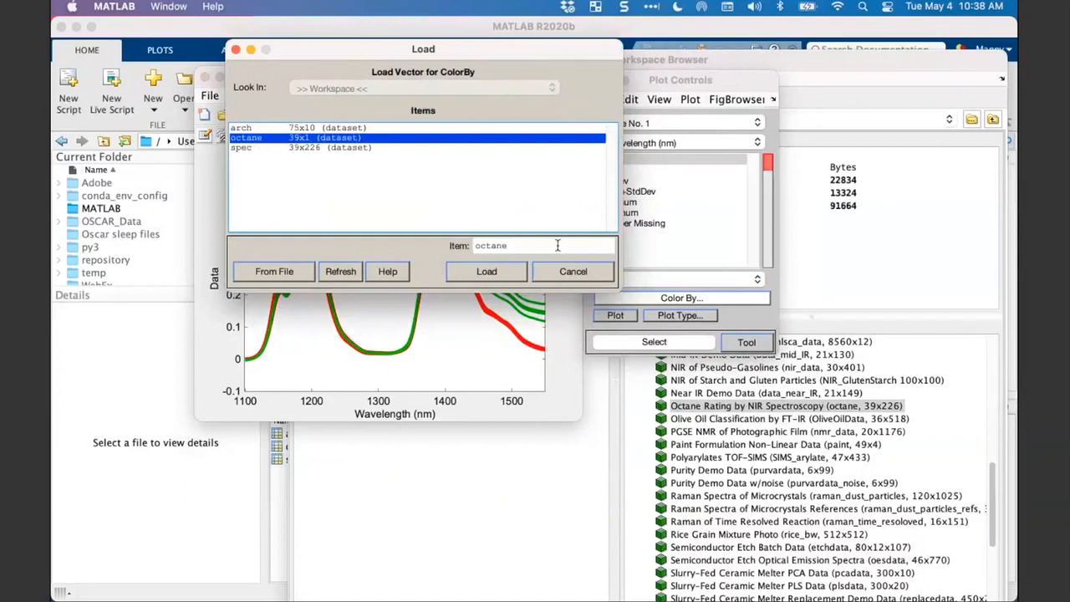
click(499, 276)
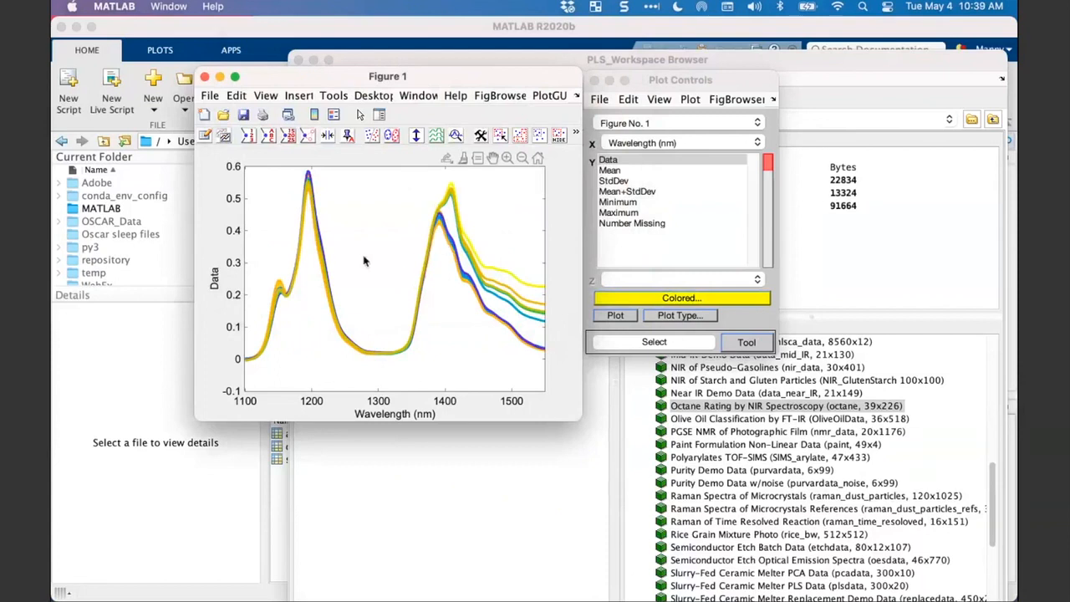
- Zoom in on the spectral peak near 1195 nm to examine how the coloring varies across the samples
click(507, 158)
drag(373, 360, 255, 174)
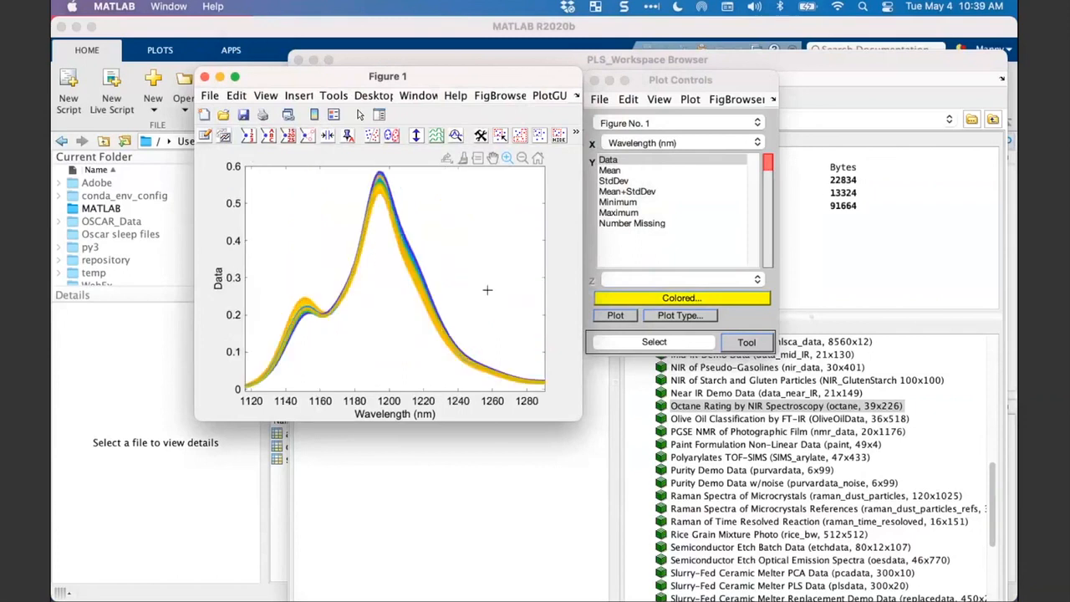
drag(355, 171, 449, 310)
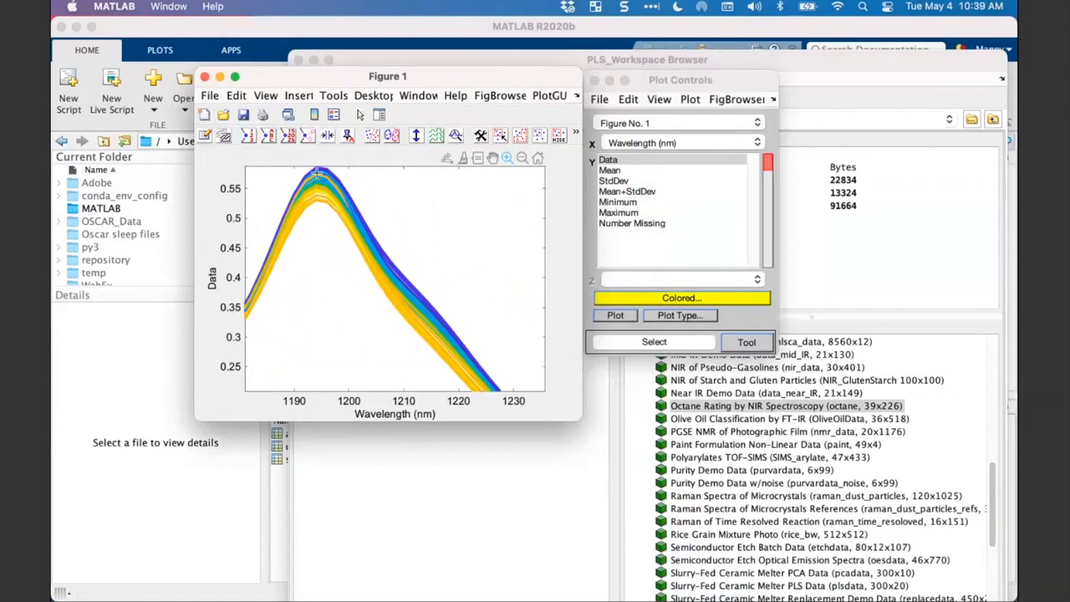
drag(330, 79, 311, 75)
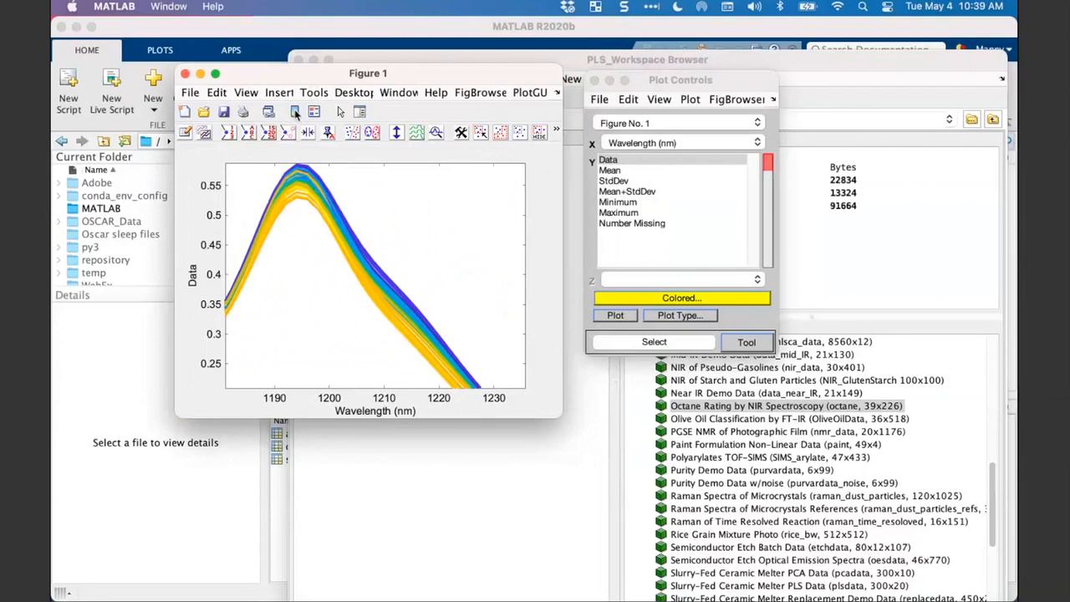
- Add a color bar to Figure 1, restore the full wavelength range, and enlarge the figure window
click(295, 113)
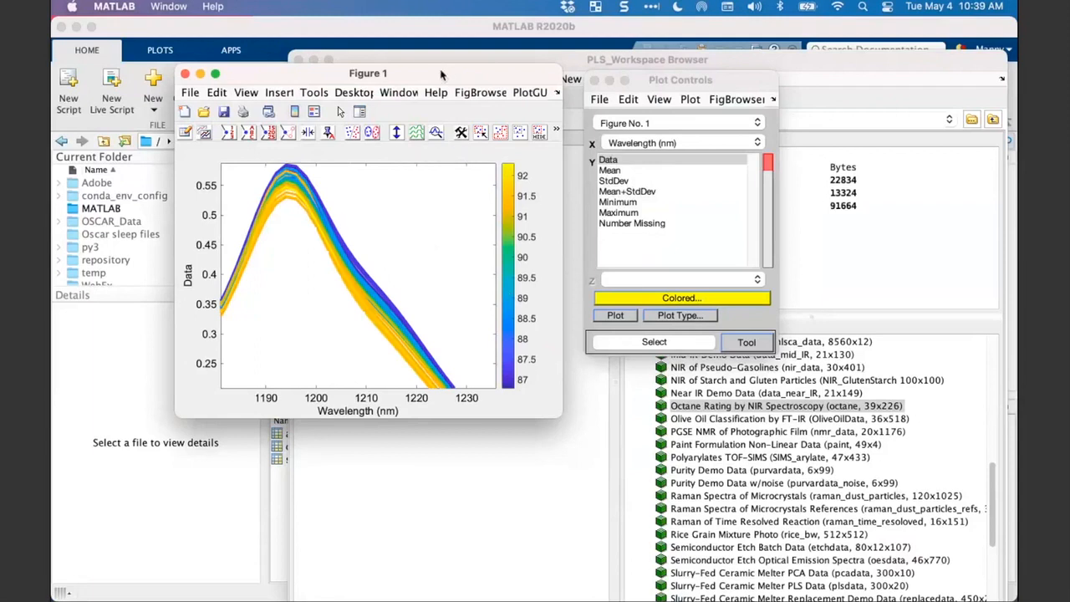
drag(441, 73, 437, 90)
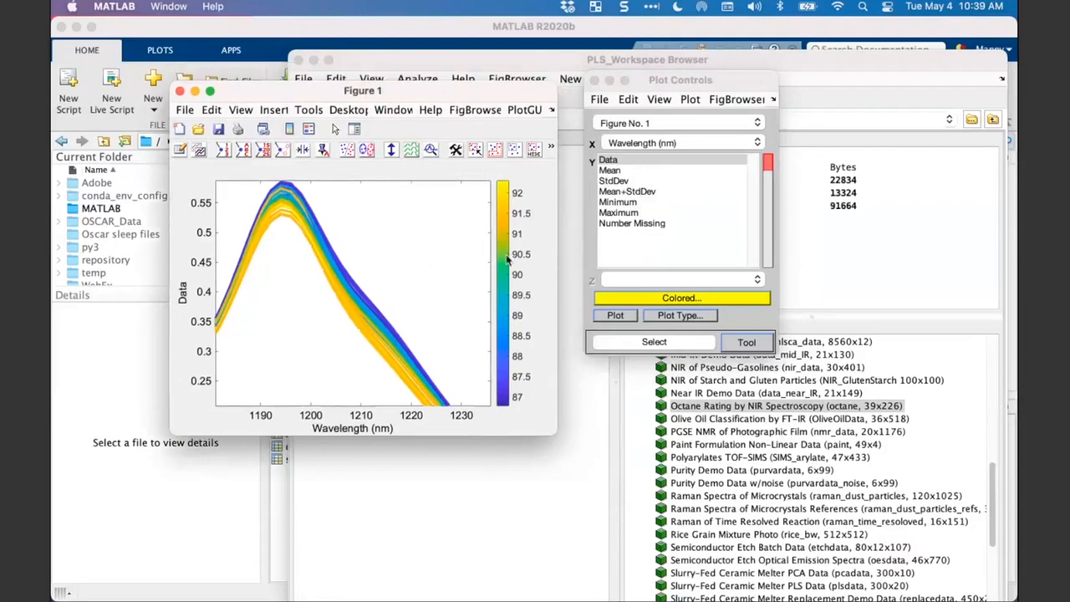
click(454, 170)
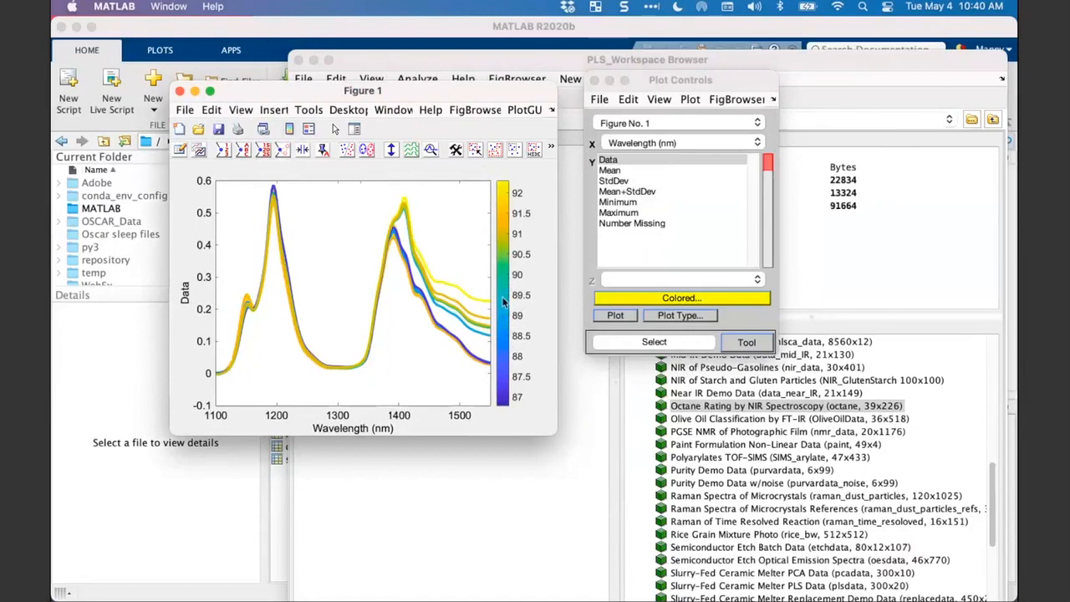
drag(449, 93, 386, 69)
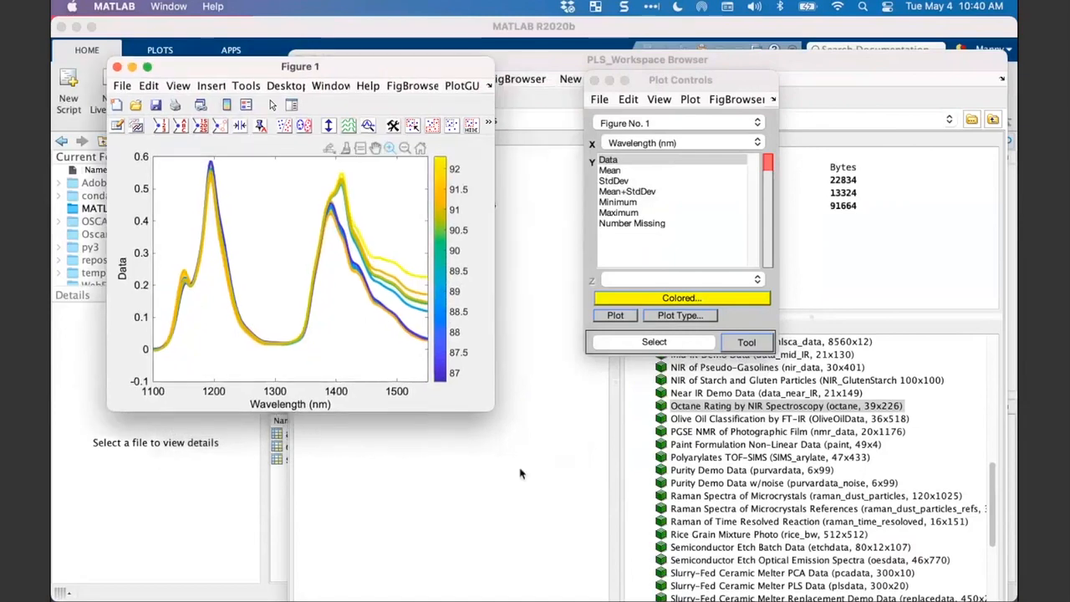
drag(491, 411, 557, 438)
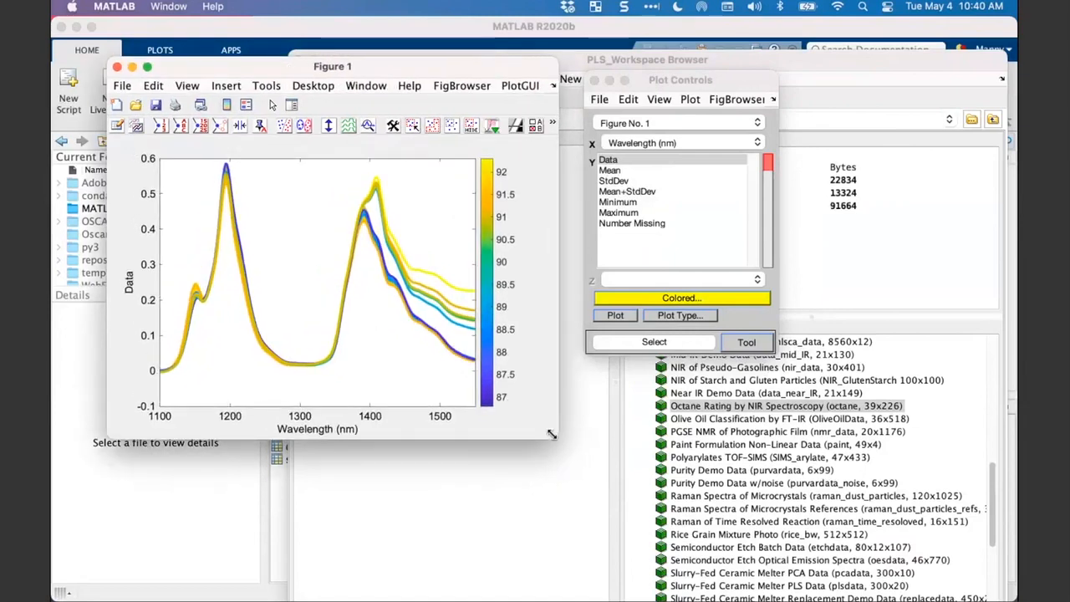
- Turn off zoom mode, change the color bar to the standard jet colormap, and replot the spectra with it
mouse_move(422, 159)
click(436, 151)
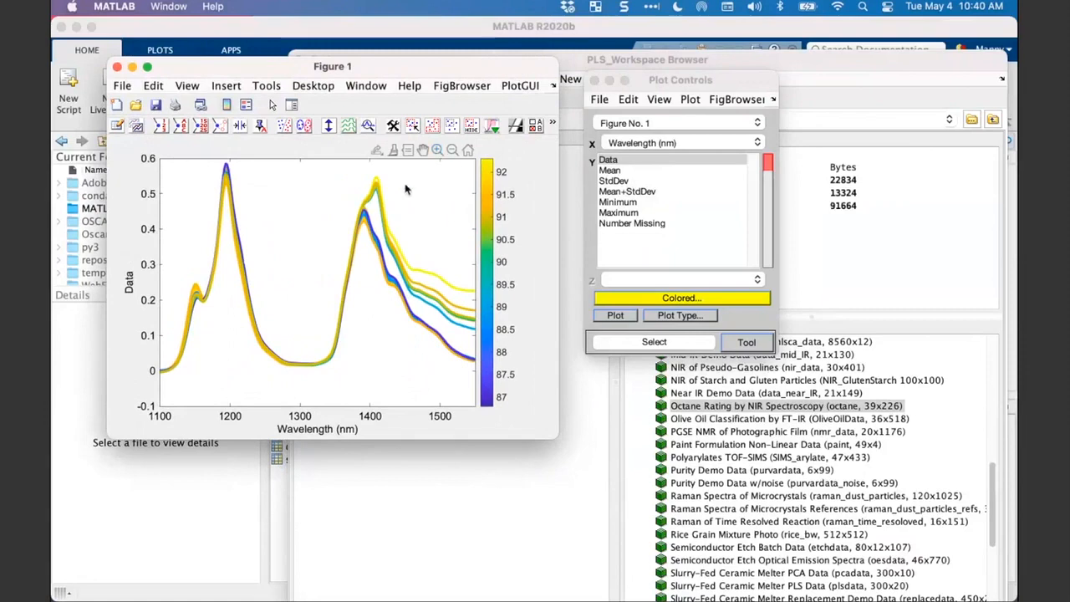
right_click(492, 250)
click(480, 147)
right_click(491, 260)
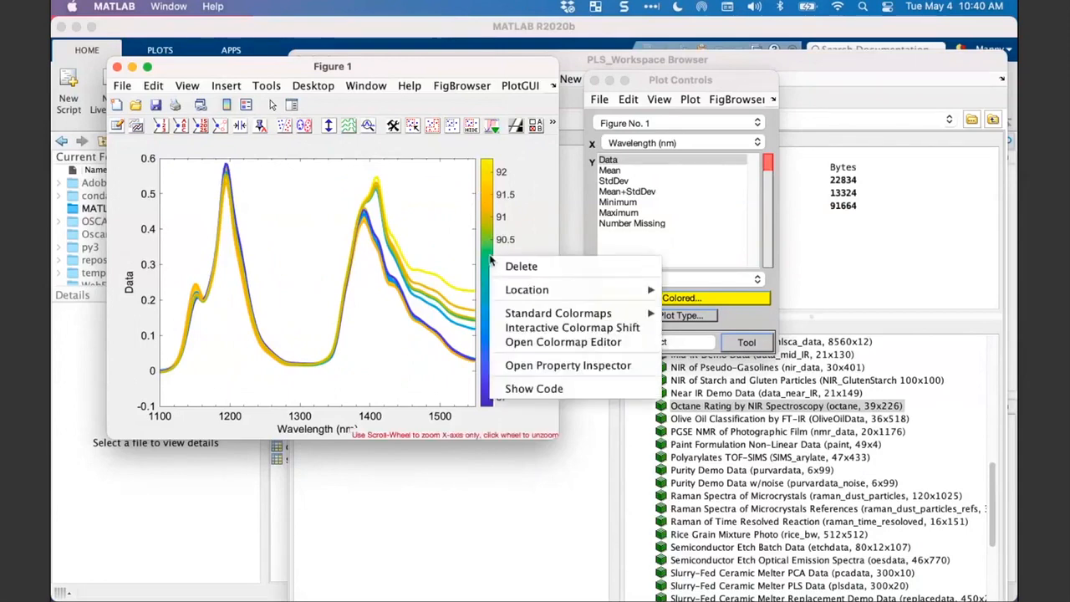
mouse_move(525, 318)
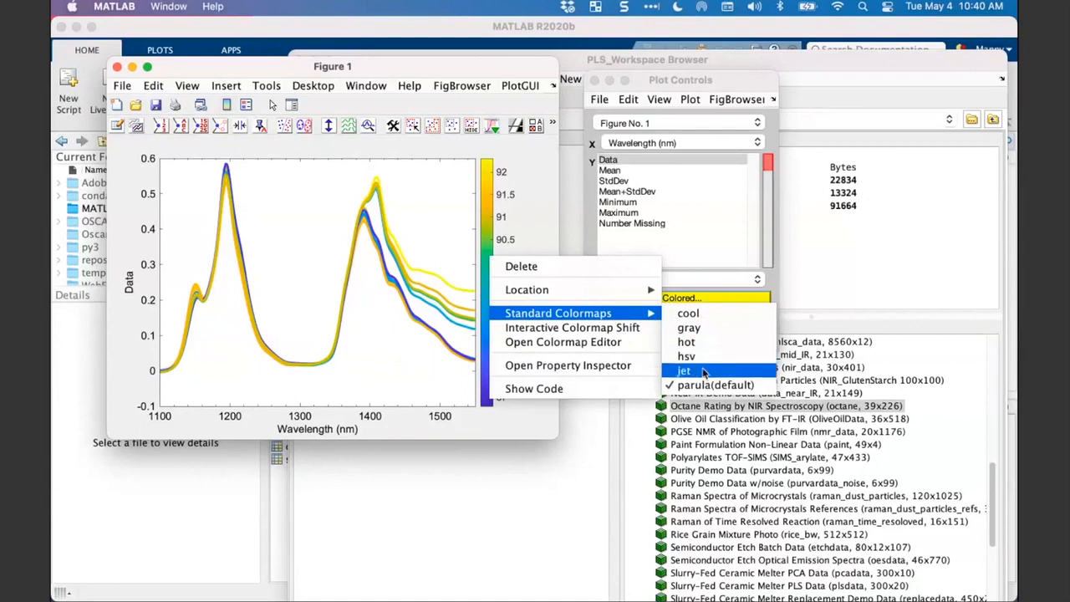
click(704, 373)
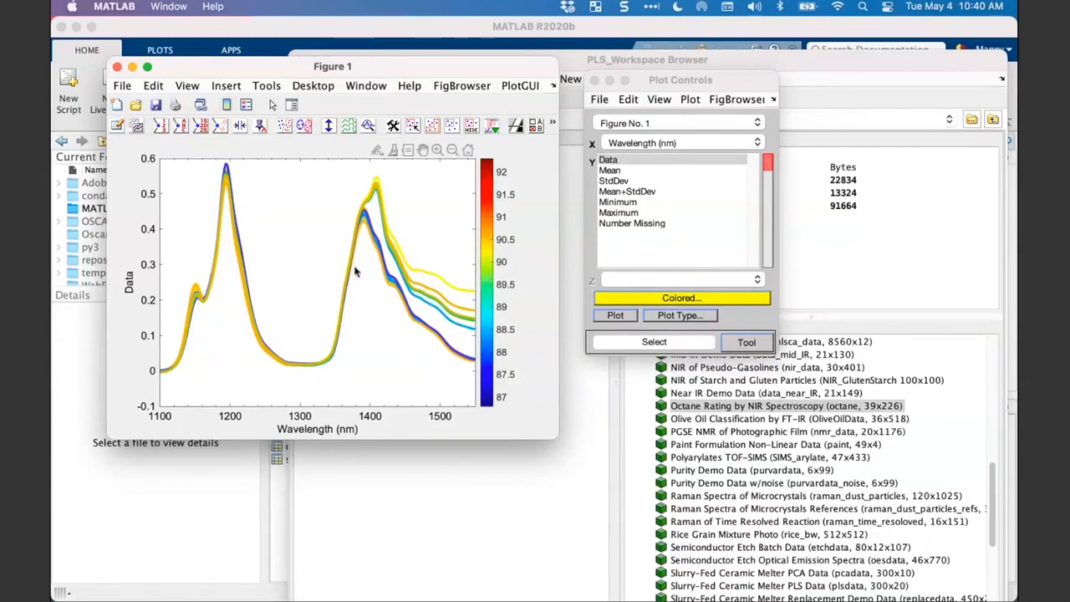
click(615, 315)
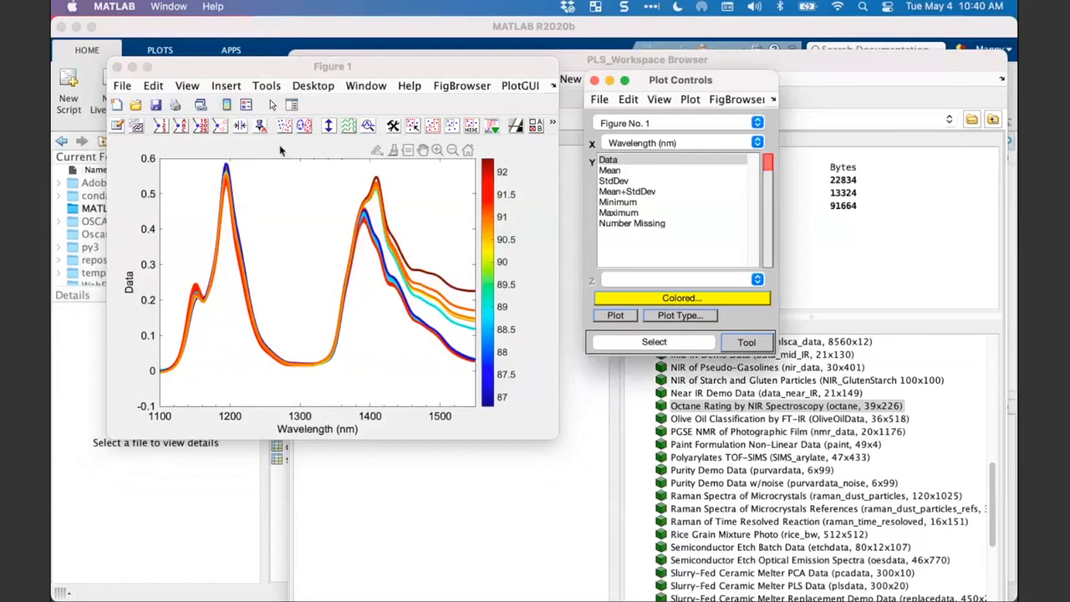
- Zoom in on the jet-colored peak between about 1175 and 1237 nm to compare the spectra with the octane scale
click(436, 151)
drag(277, 343, 171, 161)
drag(286, 161, 418, 299)
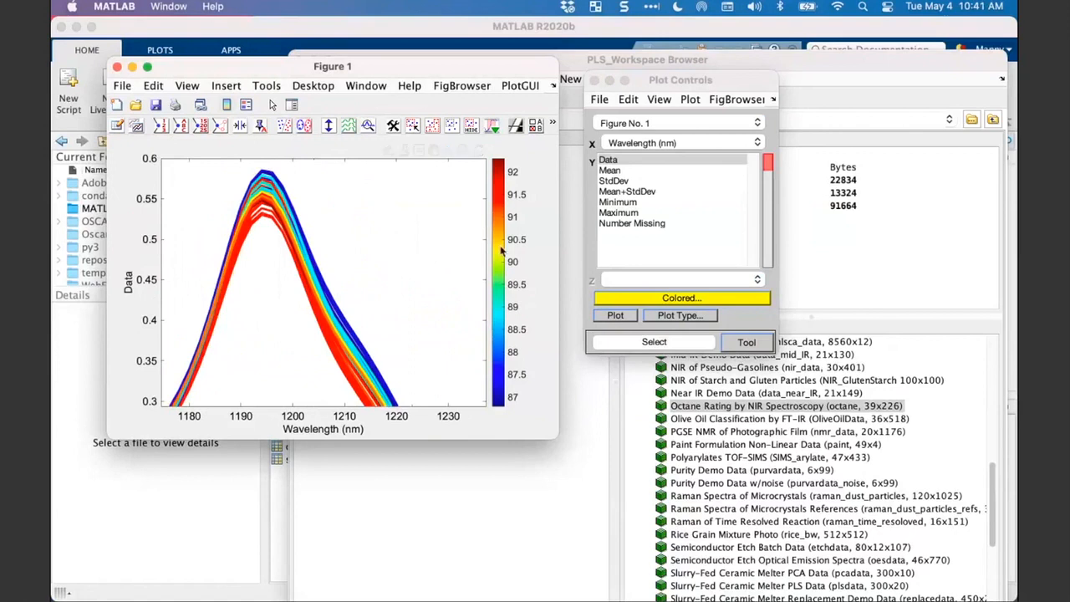
- Restore the full wavelength range in Figure 1 and change the color bar's colormap to parula(default)
double_click(366, 243)
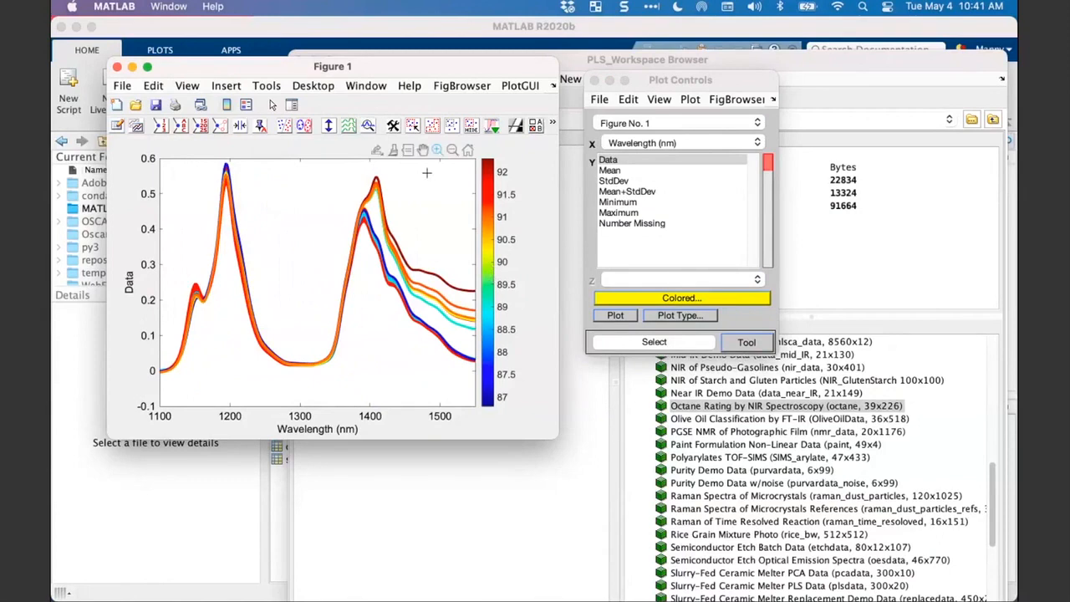
right_click(486, 274)
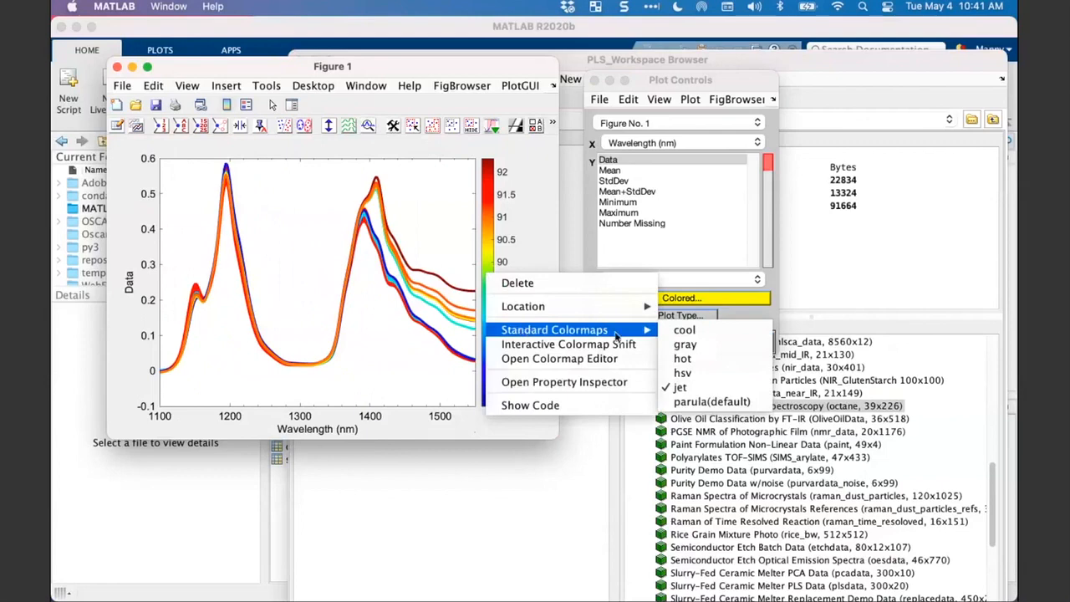
click(707, 401)
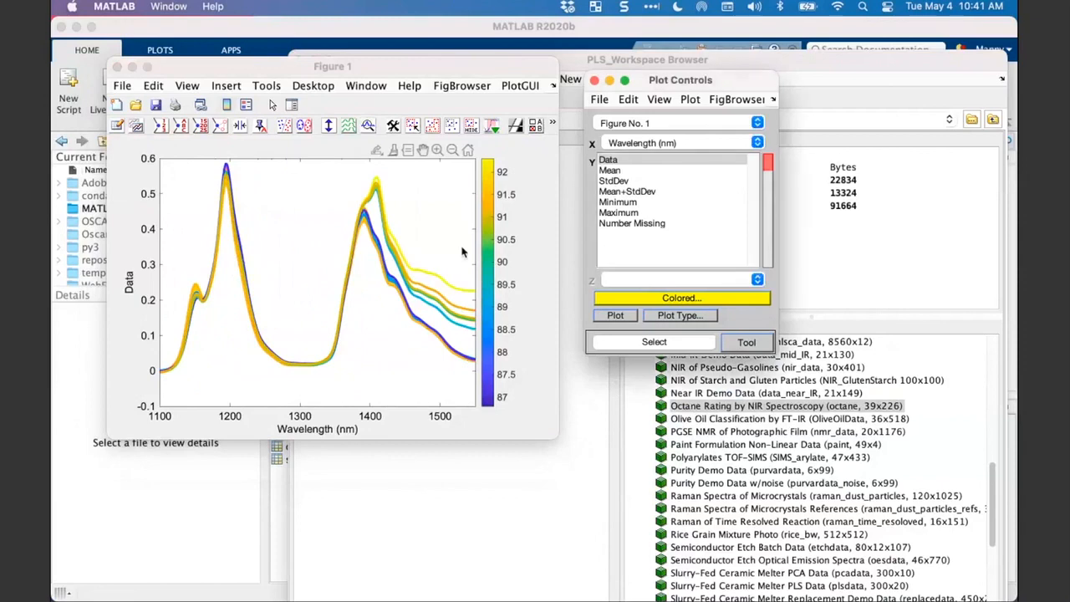
- Plot Mean+StdDev against wavelength, enlarge Figure 1, and move Plot Controls clear of the figure
click(625, 191)
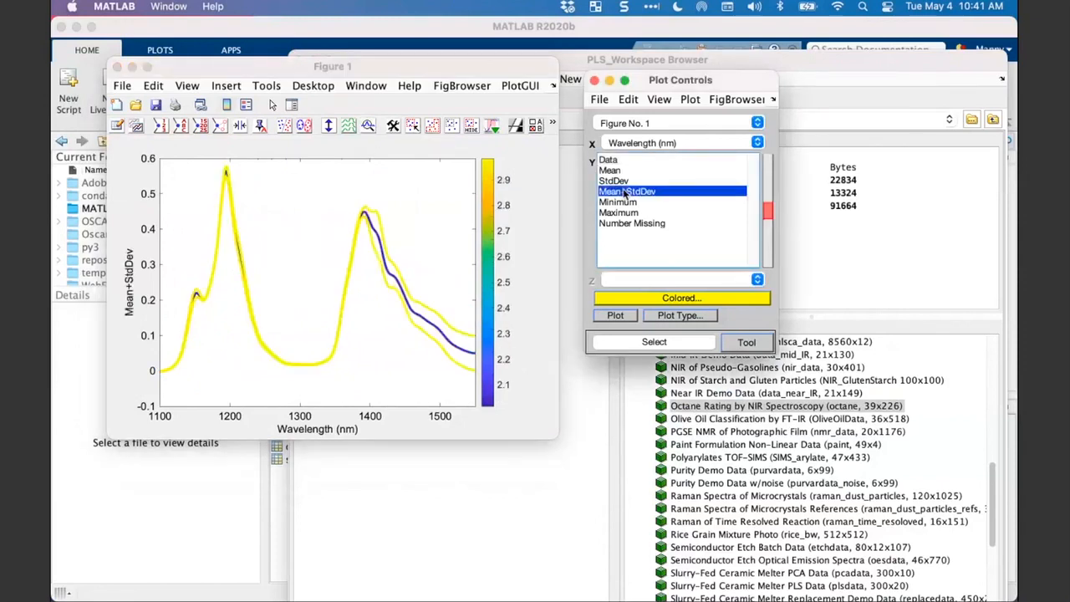
click(449, 274)
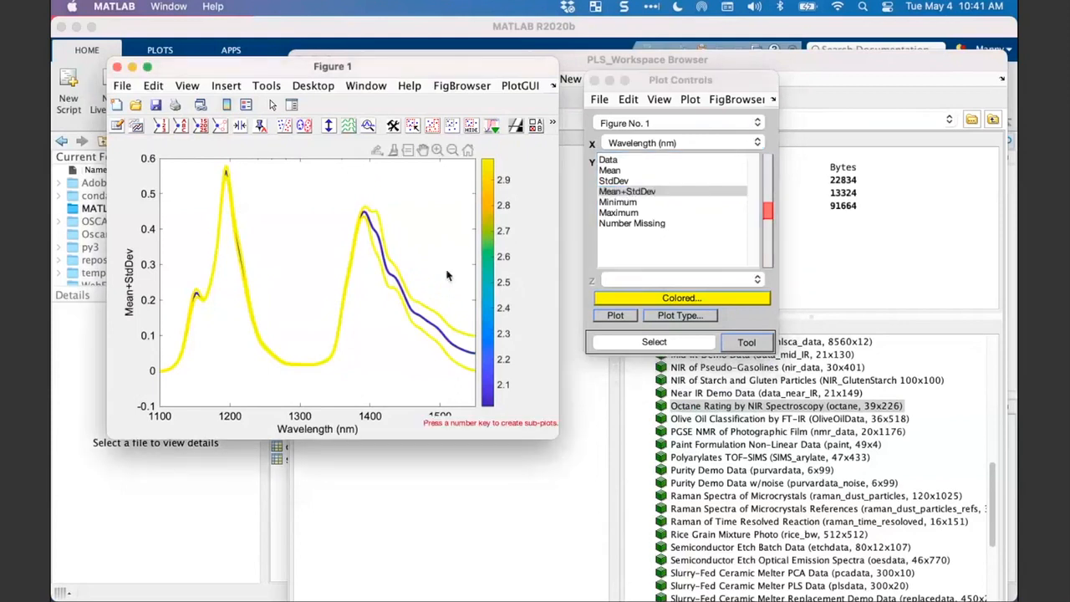
drag(552, 434, 622, 523)
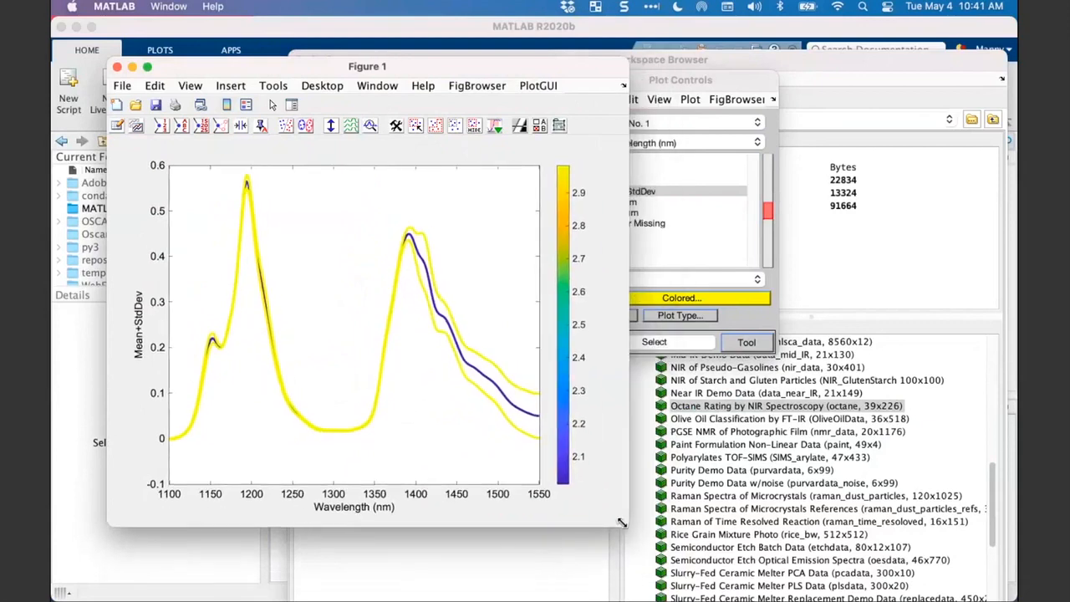
drag(719, 75, 856, 75)
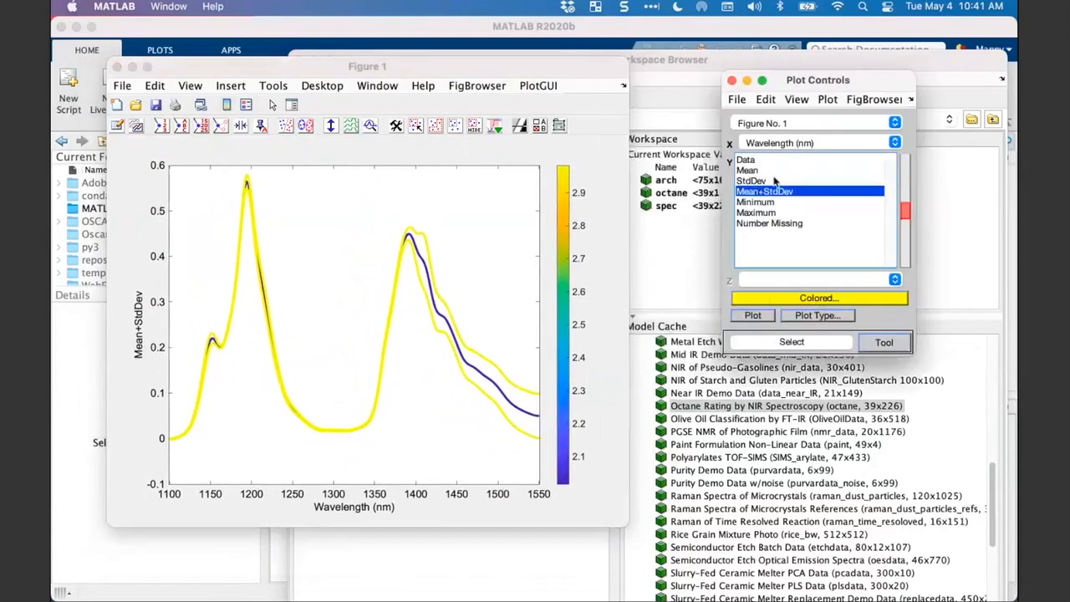
- Remove the coloring from the Mean+StdDev plot by setting Color By to None (hide color)
click(768, 315)
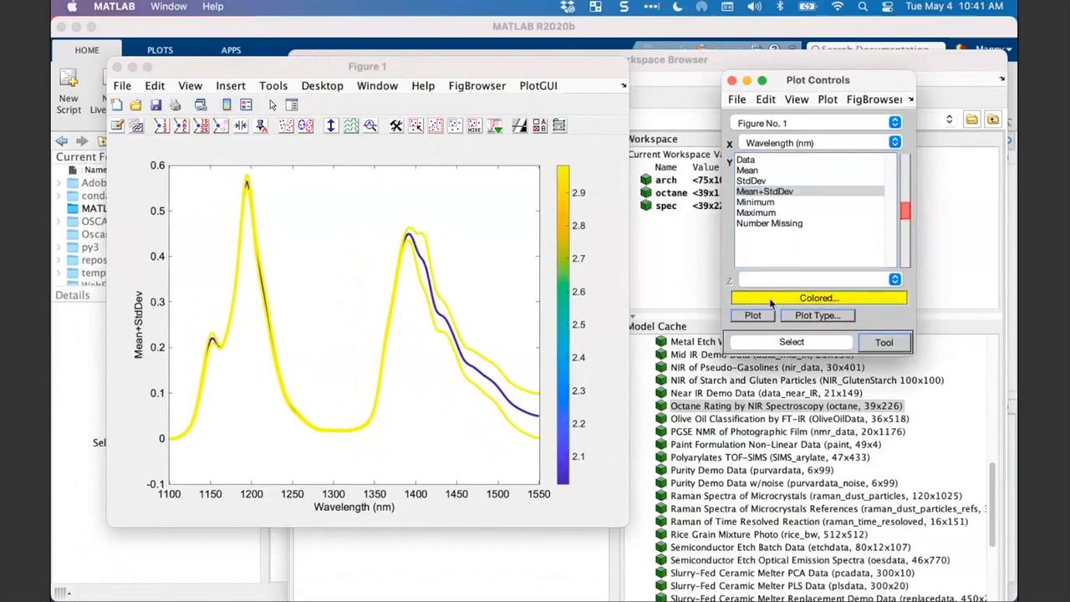
click(771, 299)
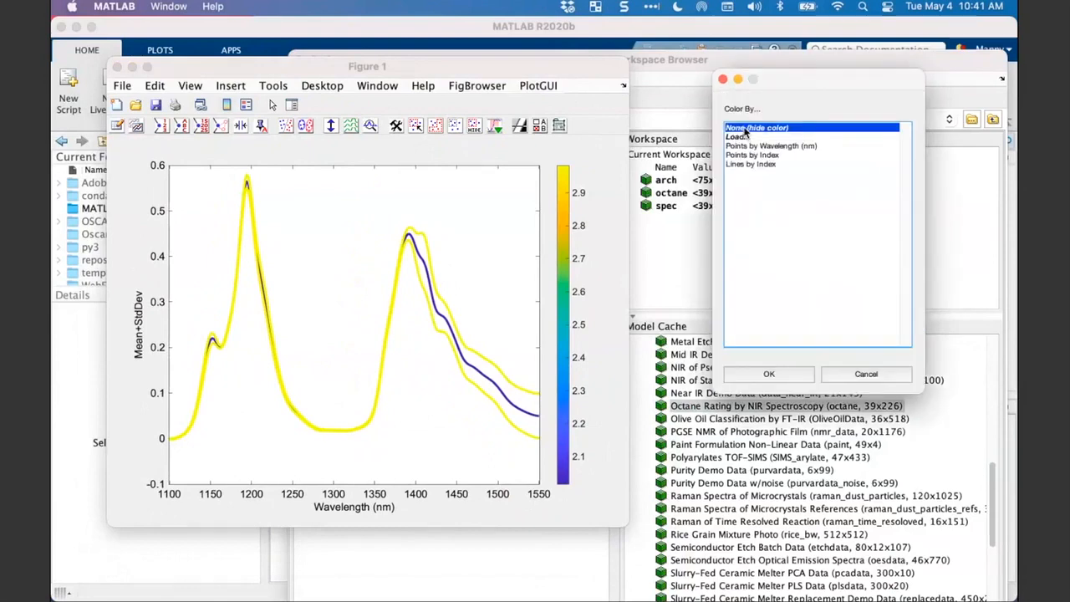
click(723, 80)
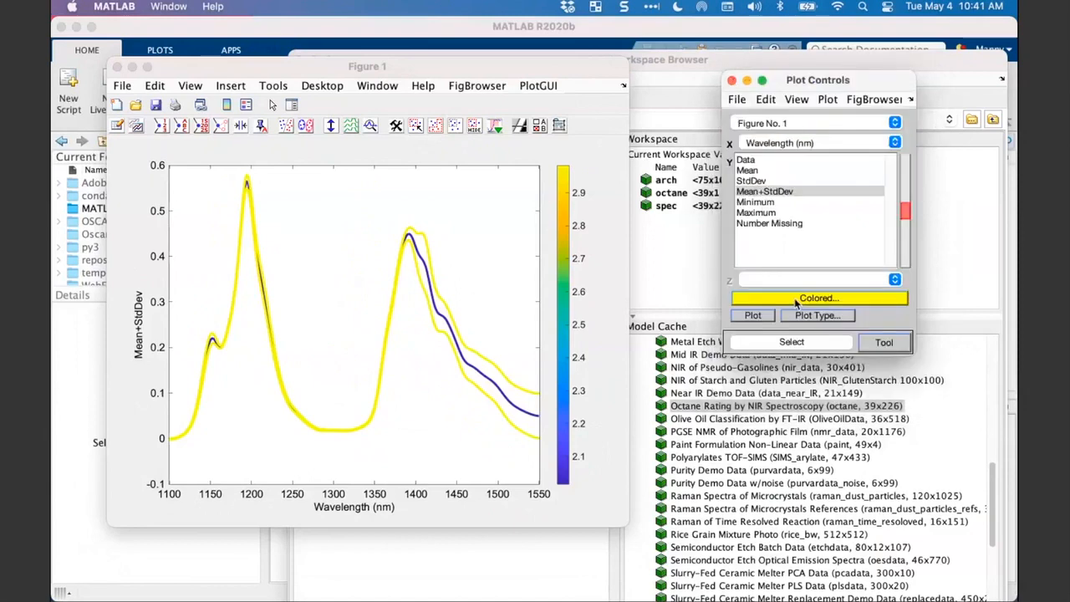
click(796, 301)
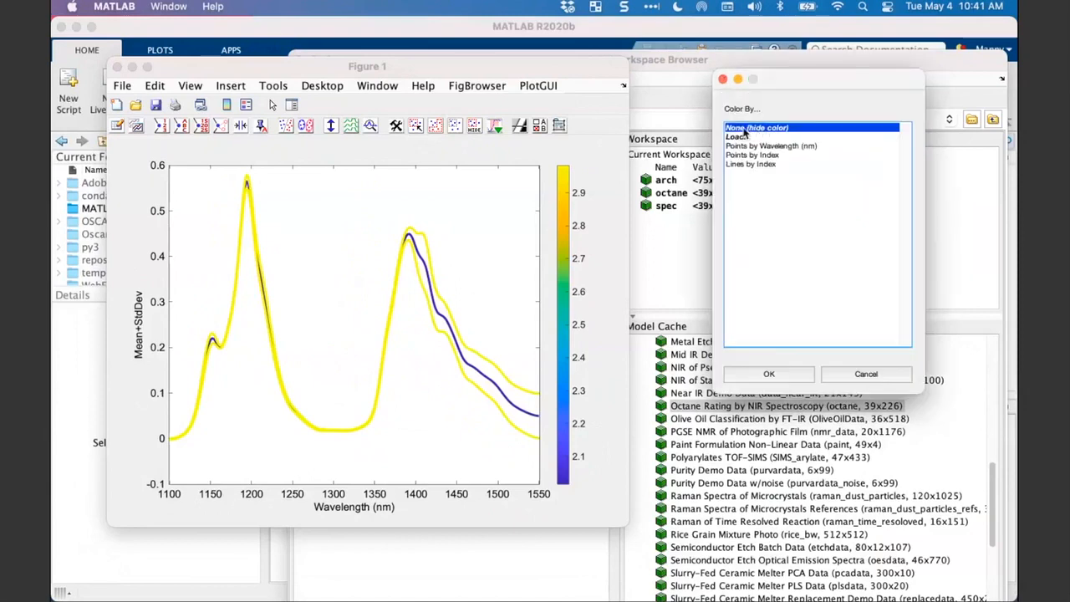
double_click(744, 129)
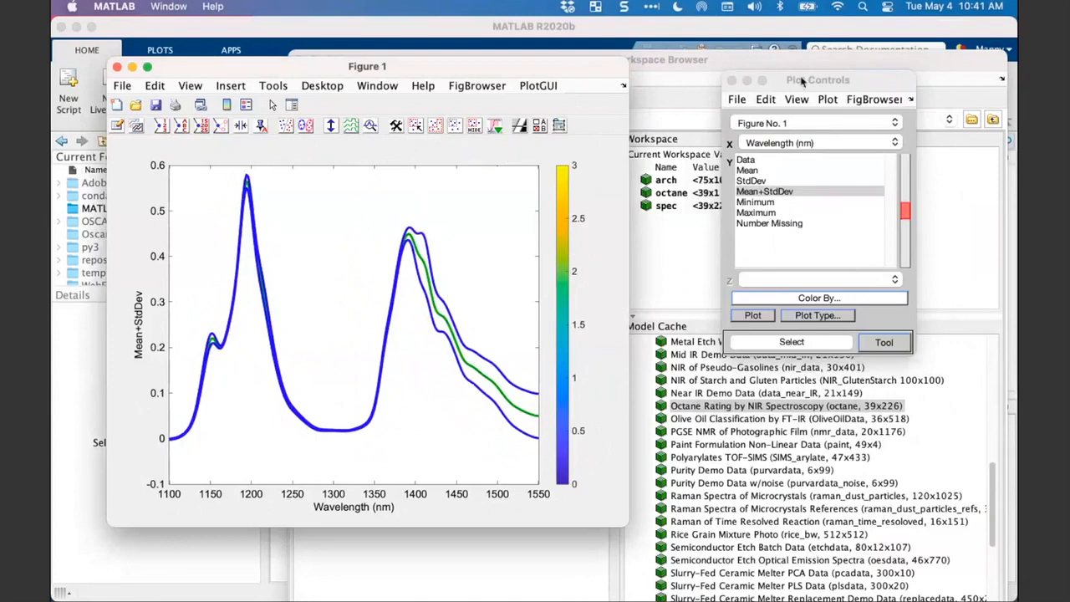
drag(800, 81, 716, 117)
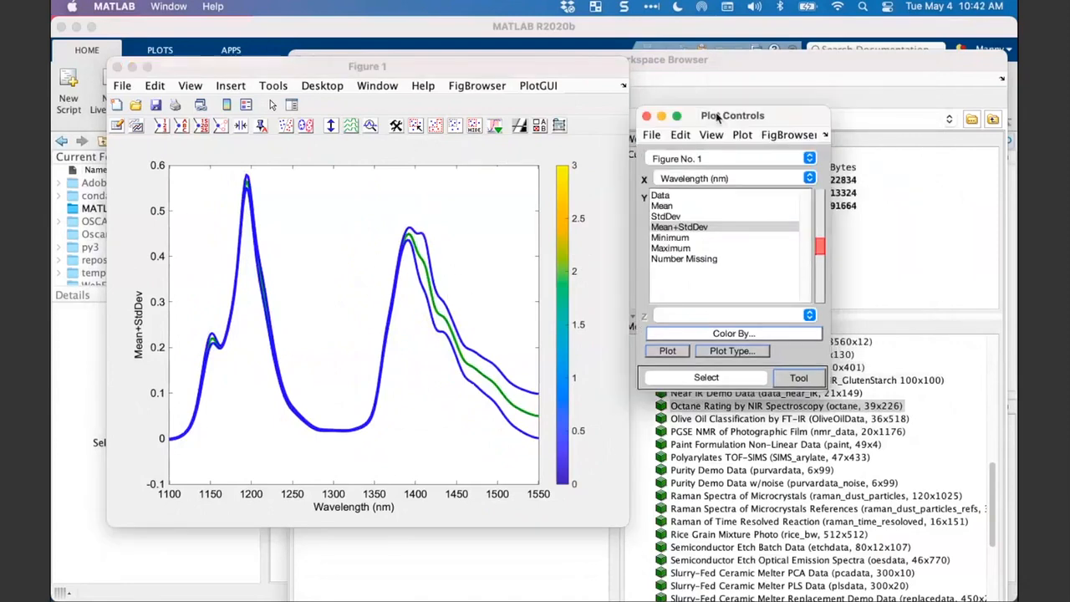
- Plot the individual spectra by the Gas/Alcohol class set and compare them with the mean of each class
click(681, 229)
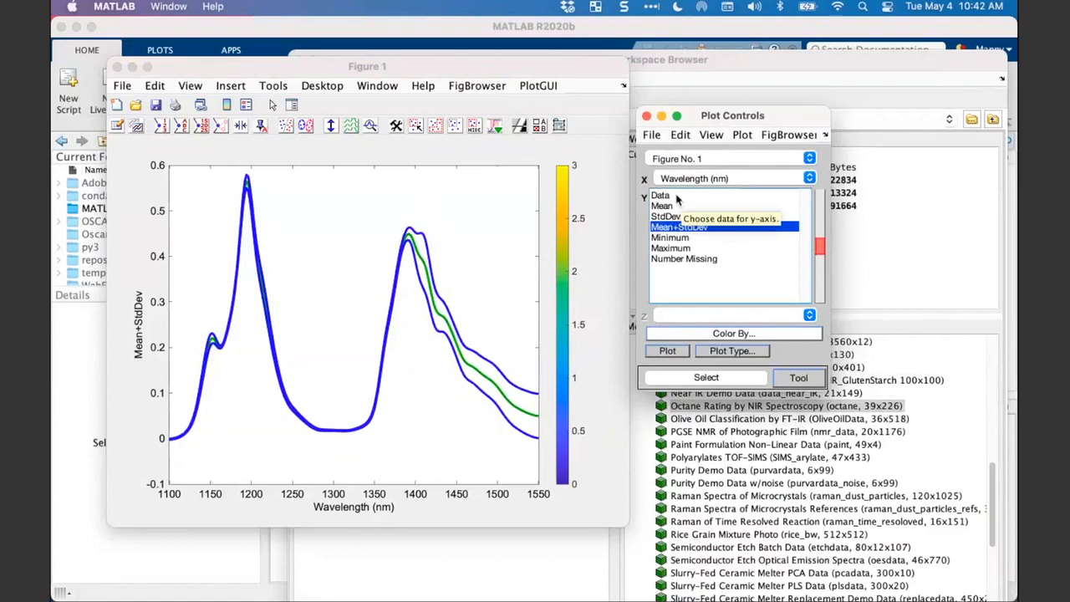
click(660, 196)
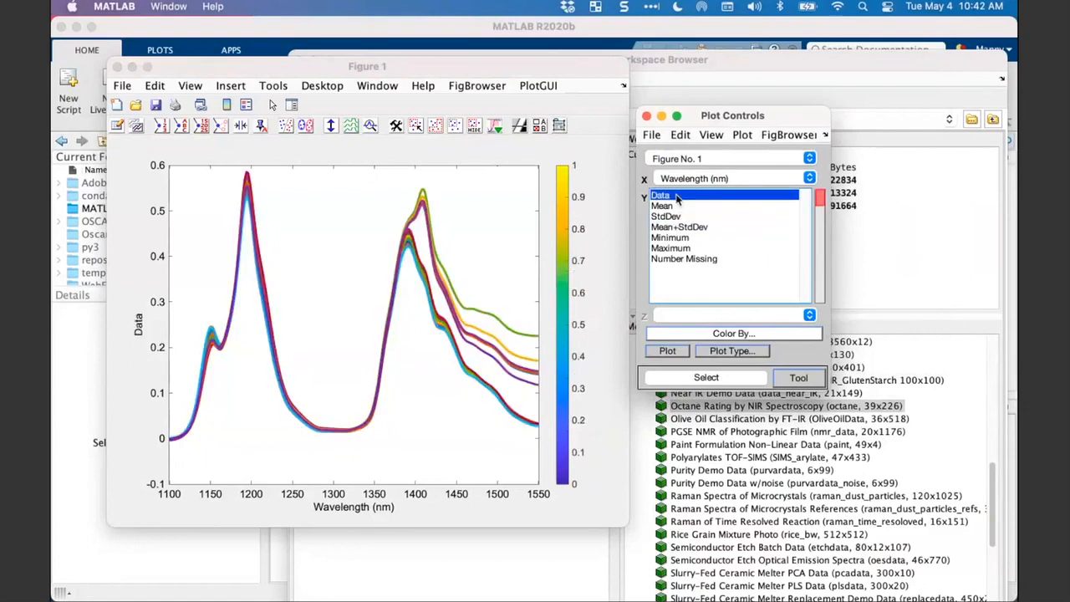
click(316, 125)
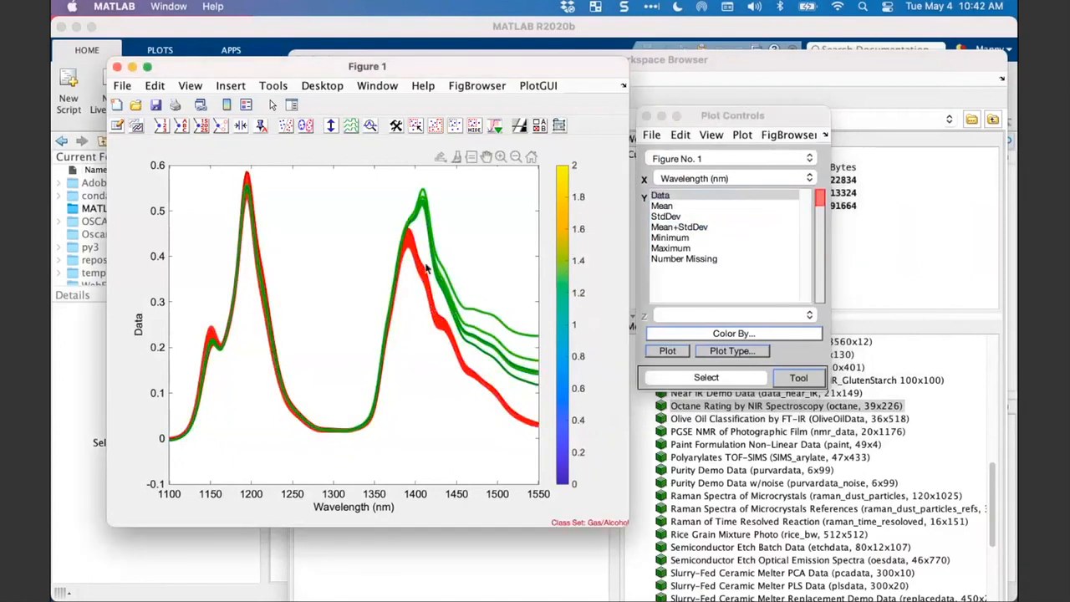
click(660, 205)
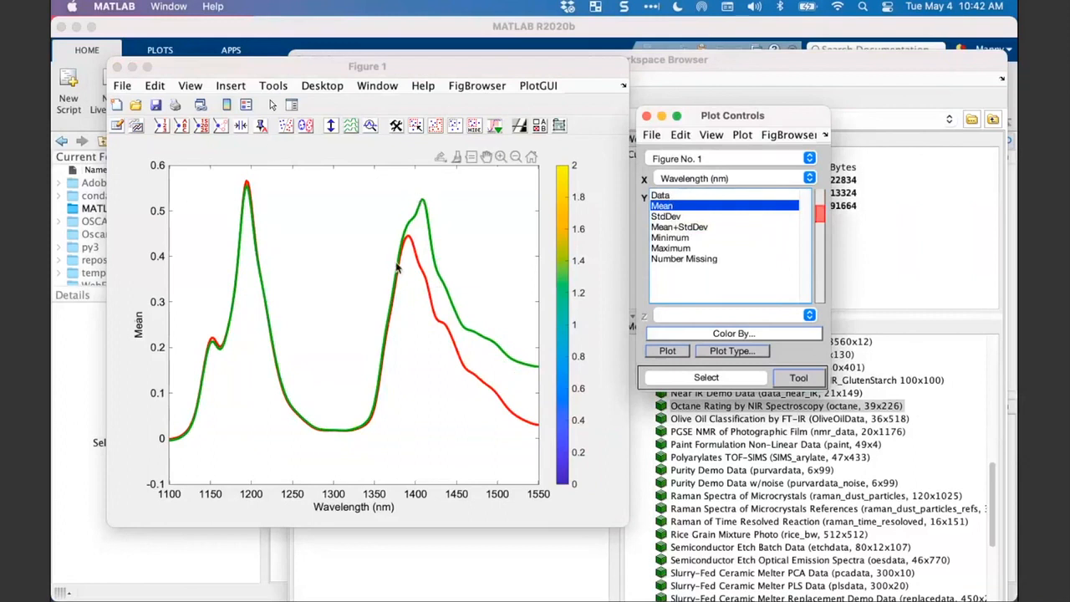
click(684, 197)
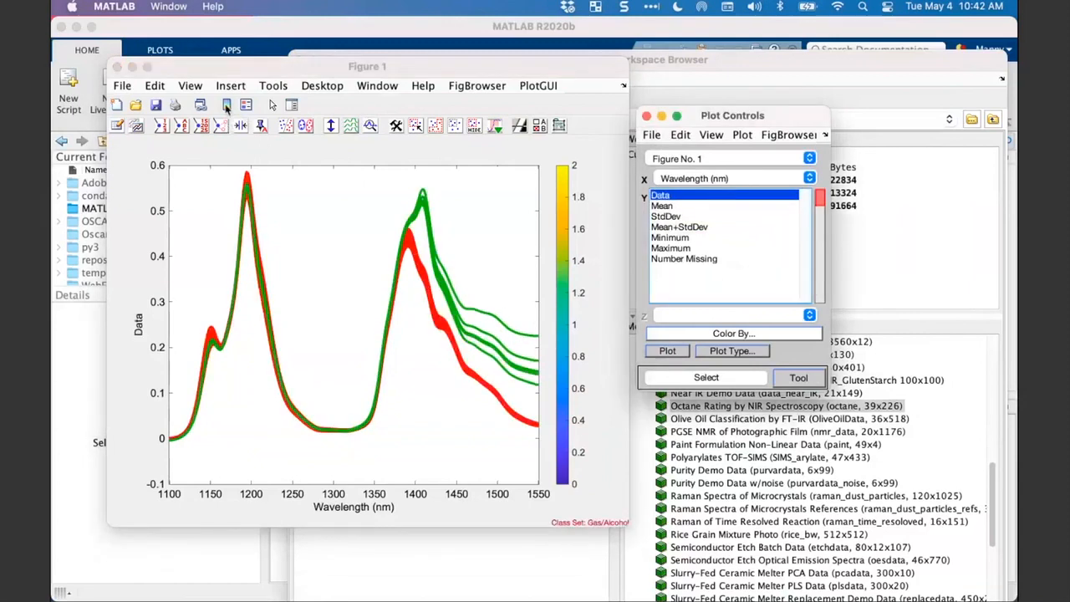
- Replace the color bar with a class legend and auto-scale the spectra in Y to Max = 1 (Inf-norm)
click(225, 106)
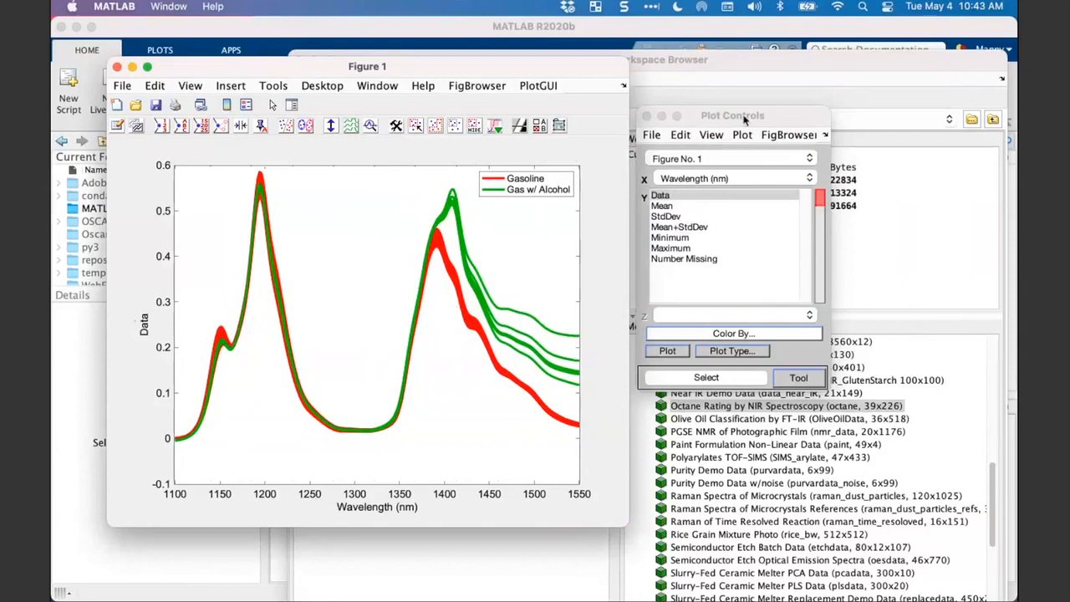
drag(744, 119, 740, 103)
click(711, 119)
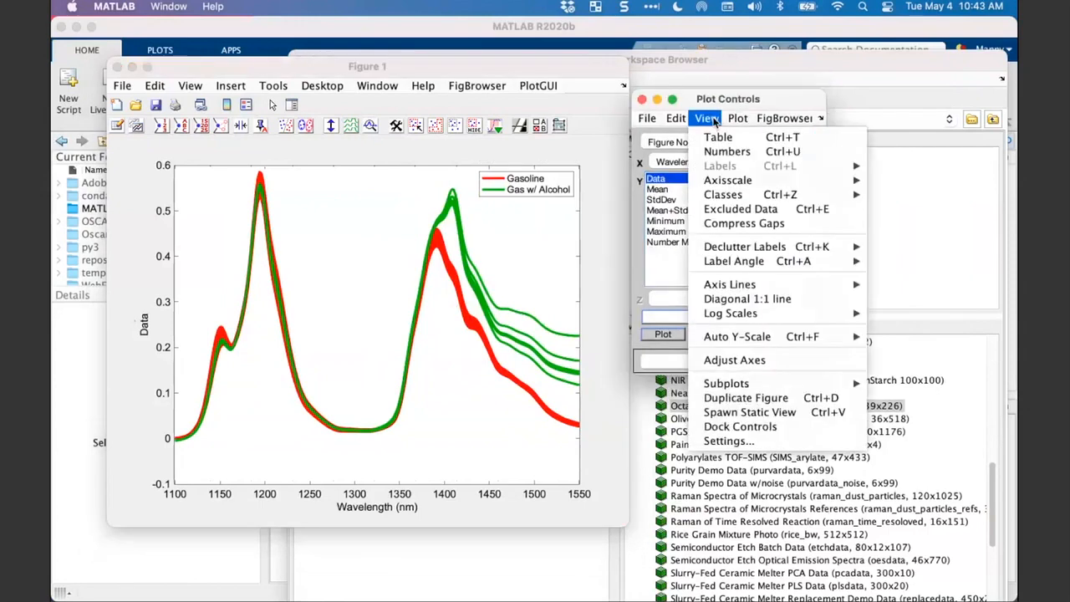
mouse_move(733, 341)
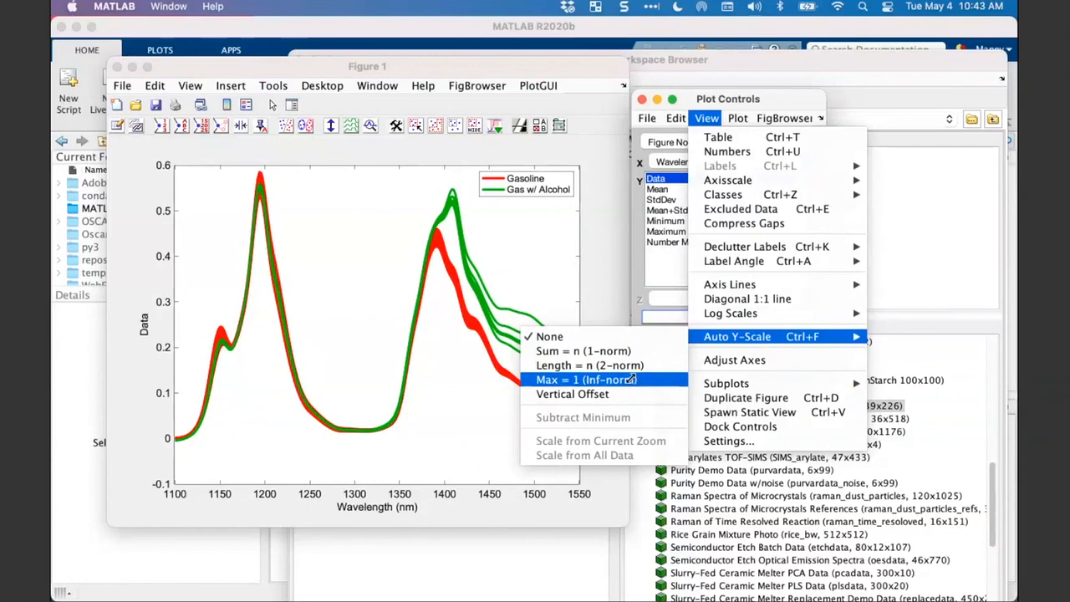
click(632, 381)
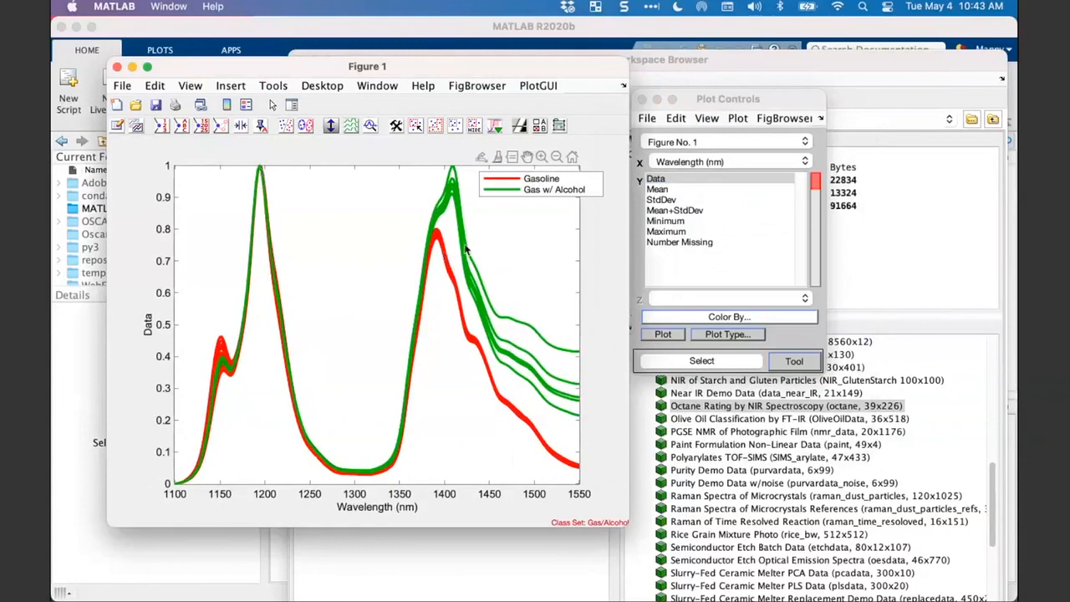
- Color the scaled spectra by the octane values from the base workspace and replace the legend with a color bar
click(717, 317)
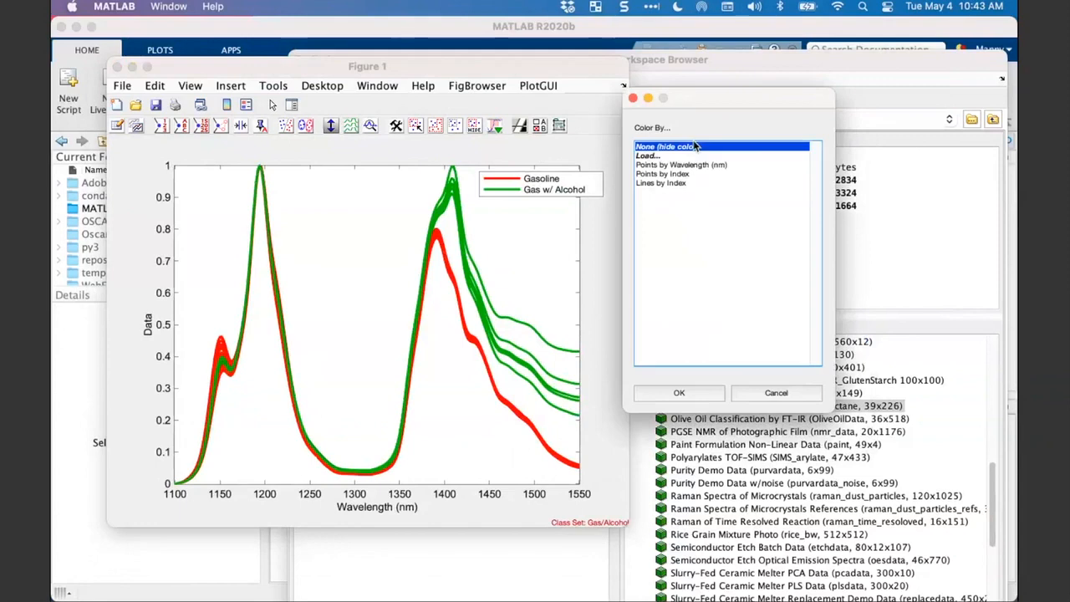
double_click(648, 156)
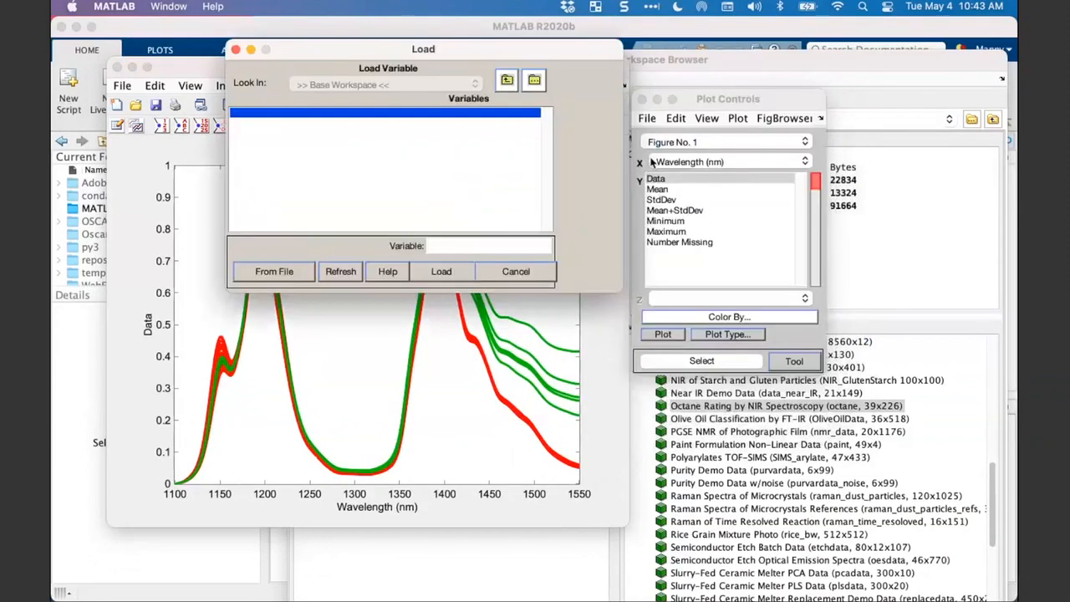
double_click(305, 139)
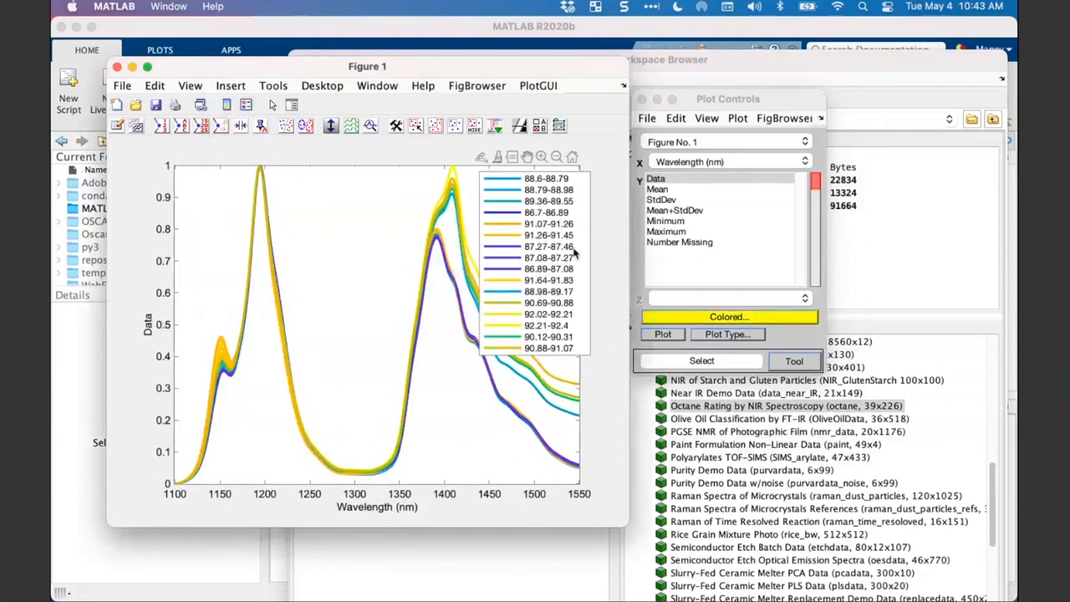
drag(511, 269, 562, 267)
click(247, 103)
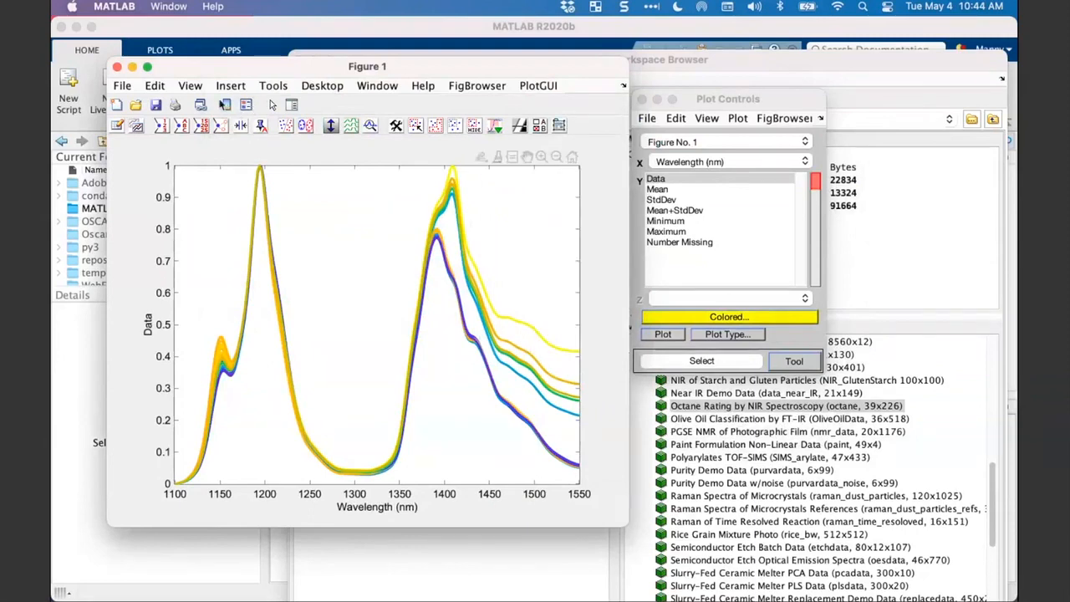
click(225, 104)
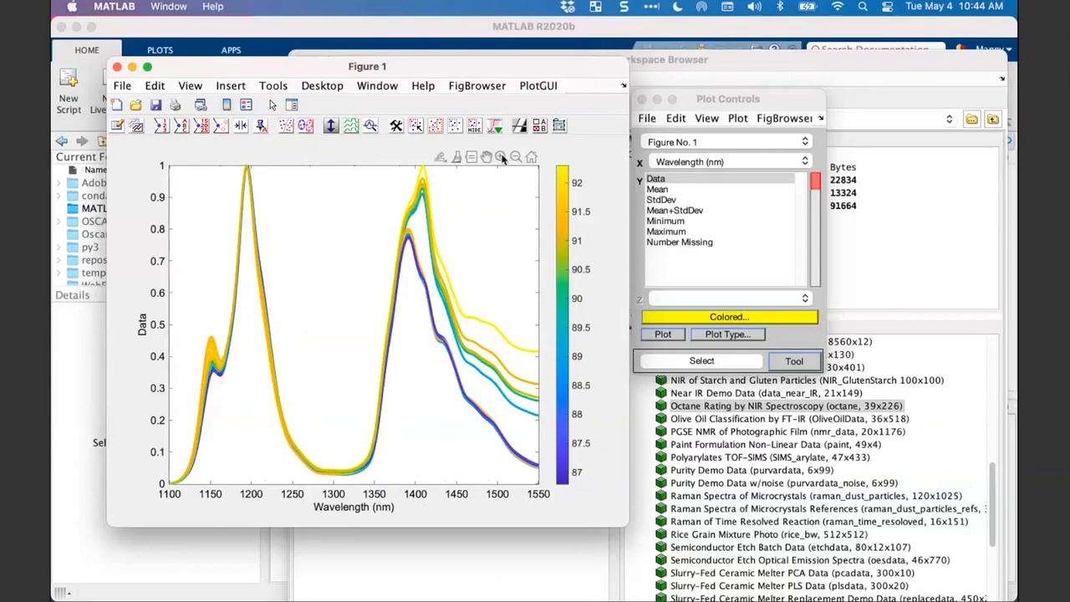
- Zoom in on the peak between about 1135 and 1161 nm and rescale the spectra from the current zoom
click(500, 157)
drag(192, 330, 220, 387)
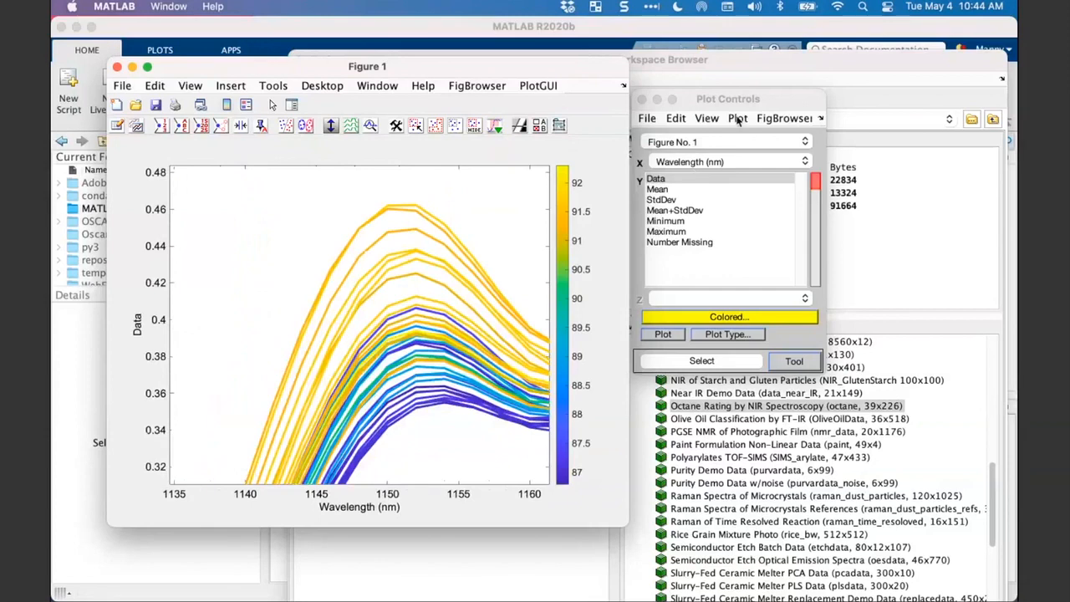
click(708, 119)
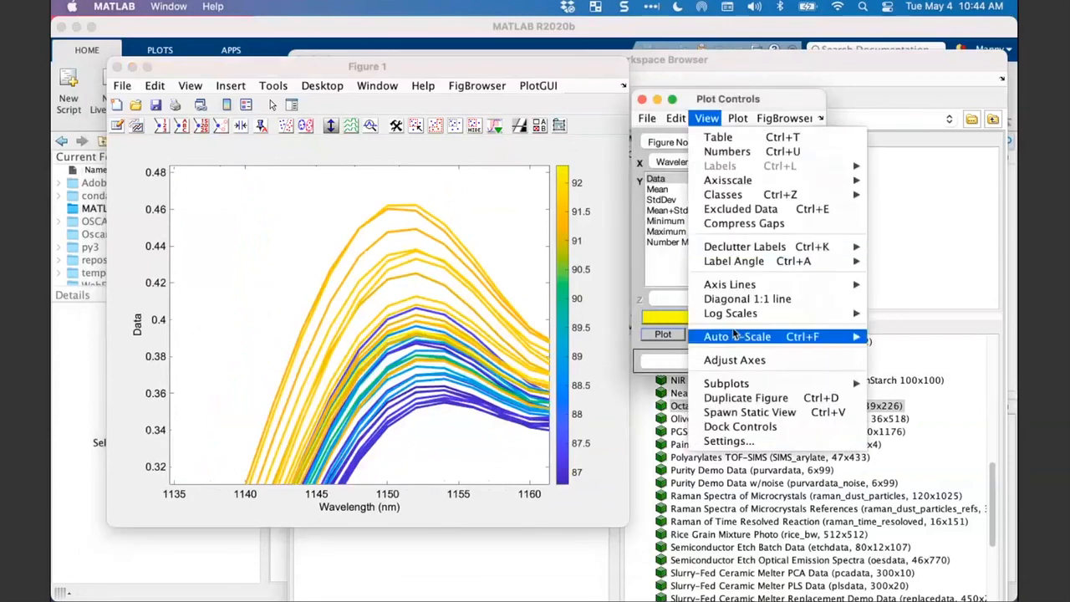
mouse_move(736, 336)
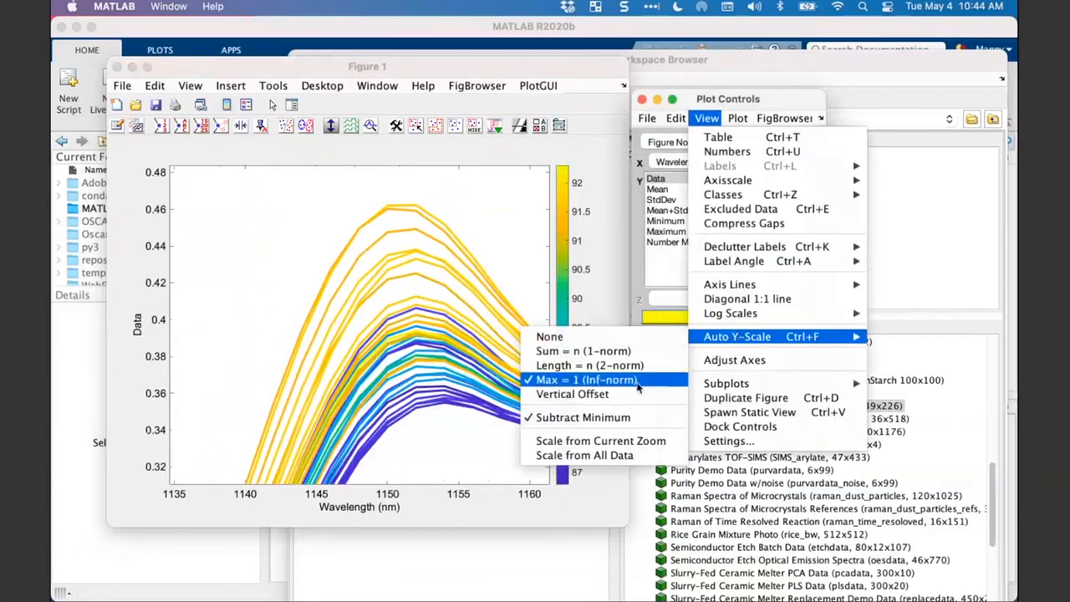
click(619, 443)
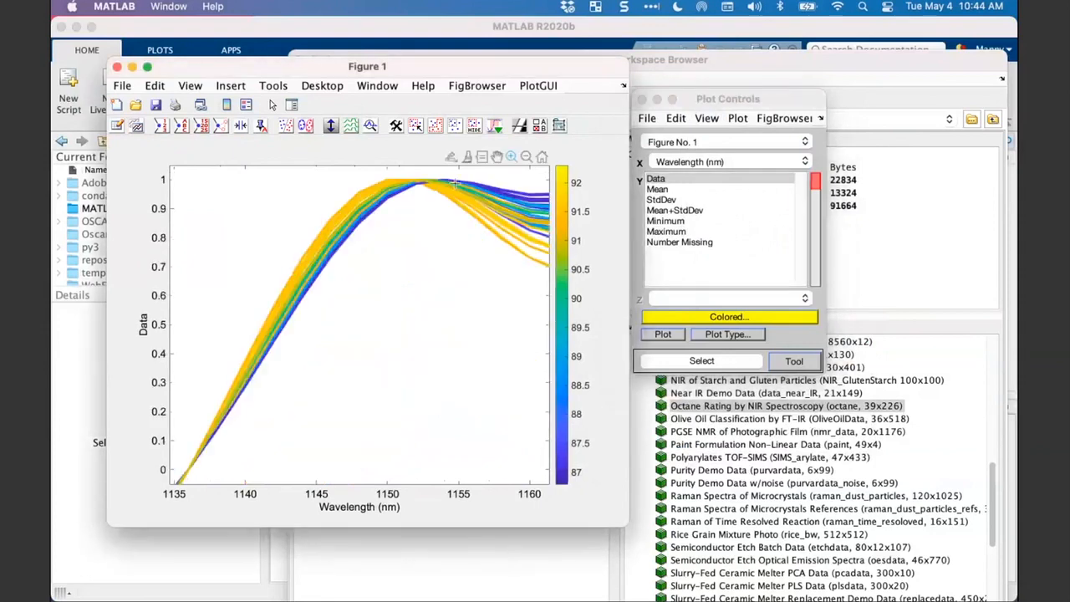
- Restore the full range, zoom in on the peak between about 1384 and 1399 nm, and rescale the spectra from the current zoom
double_click(436, 224)
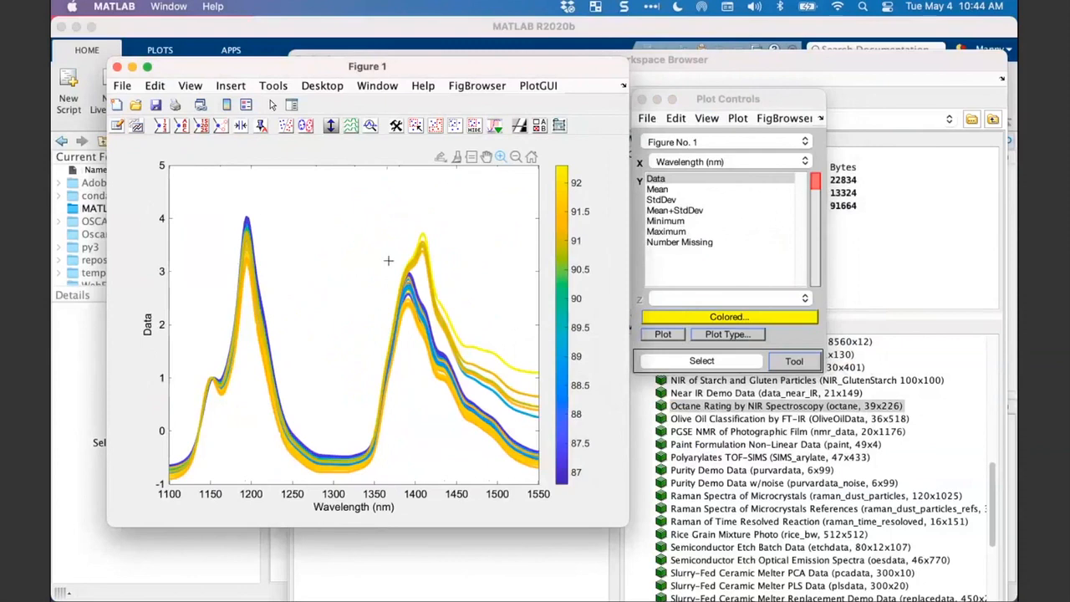
drag(388, 261, 415, 309)
drag(420, 320, 420, 320)
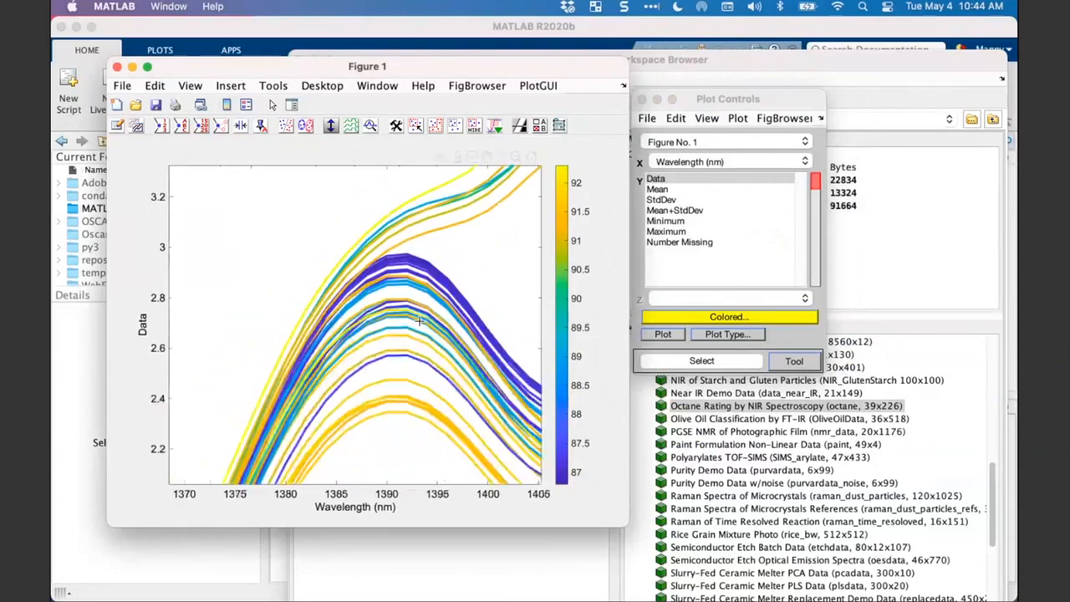
drag(321, 217, 482, 448)
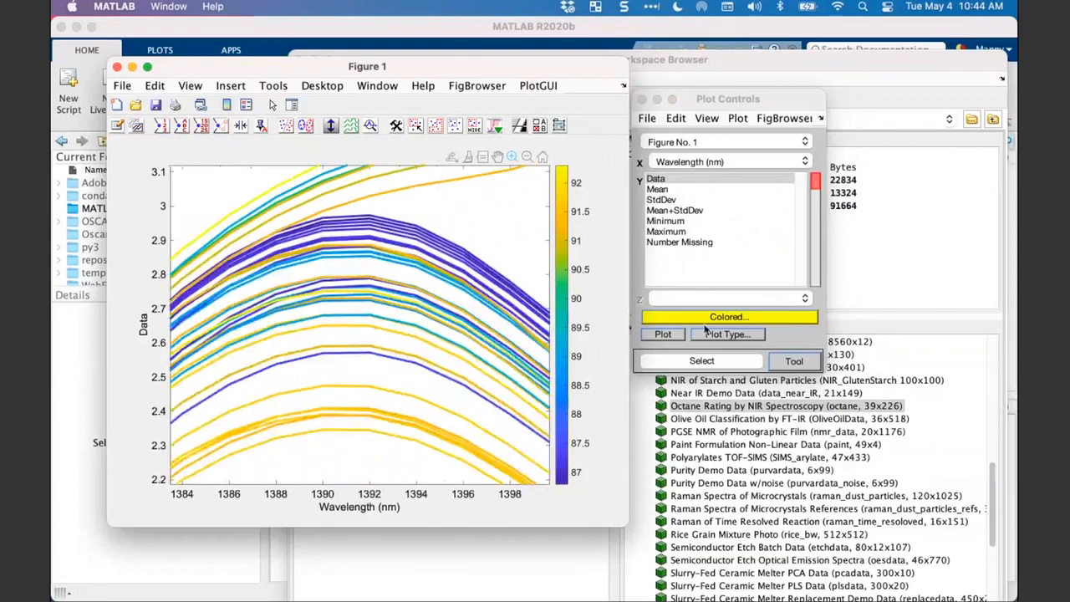
click(707, 118)
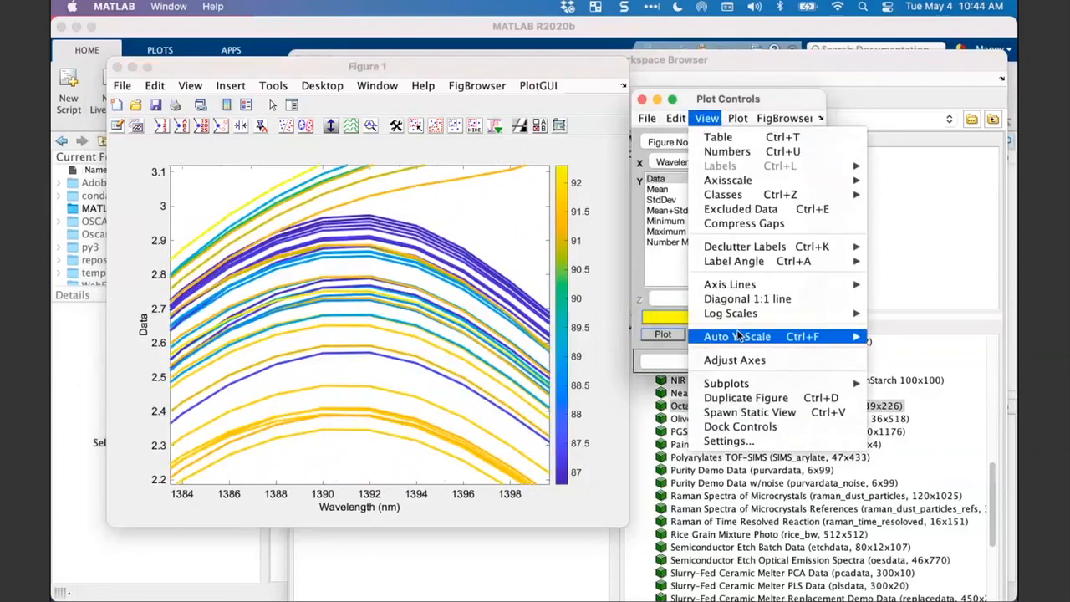
mouse_move(737, 338)
click(616, 441)
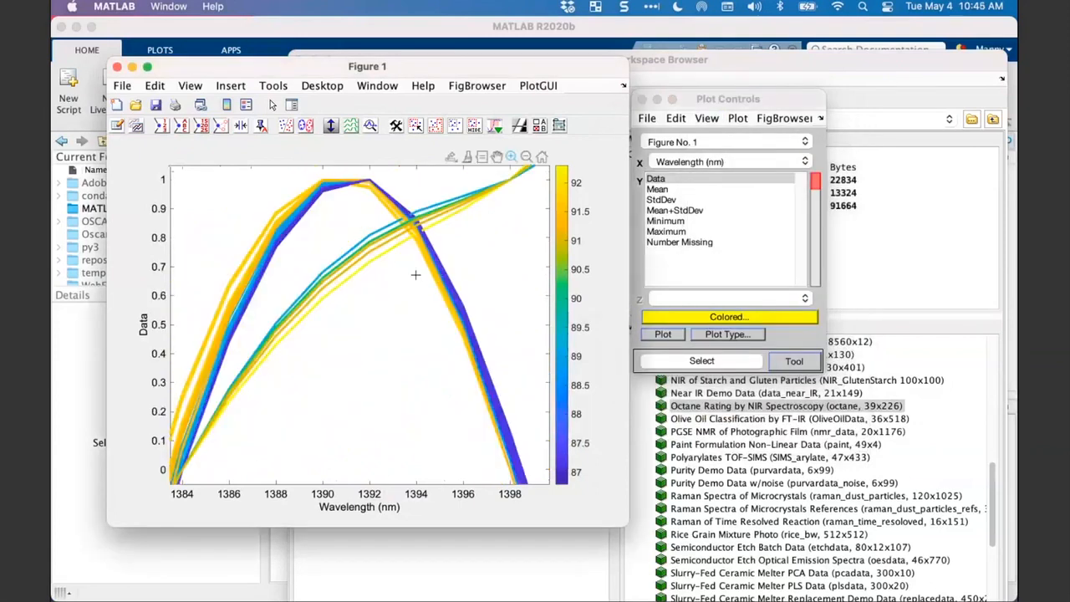
- Show the full wavelength range and examine the baseline between about 1205 and 1350 nm up close before returning to the full view
double_click(392, 286)
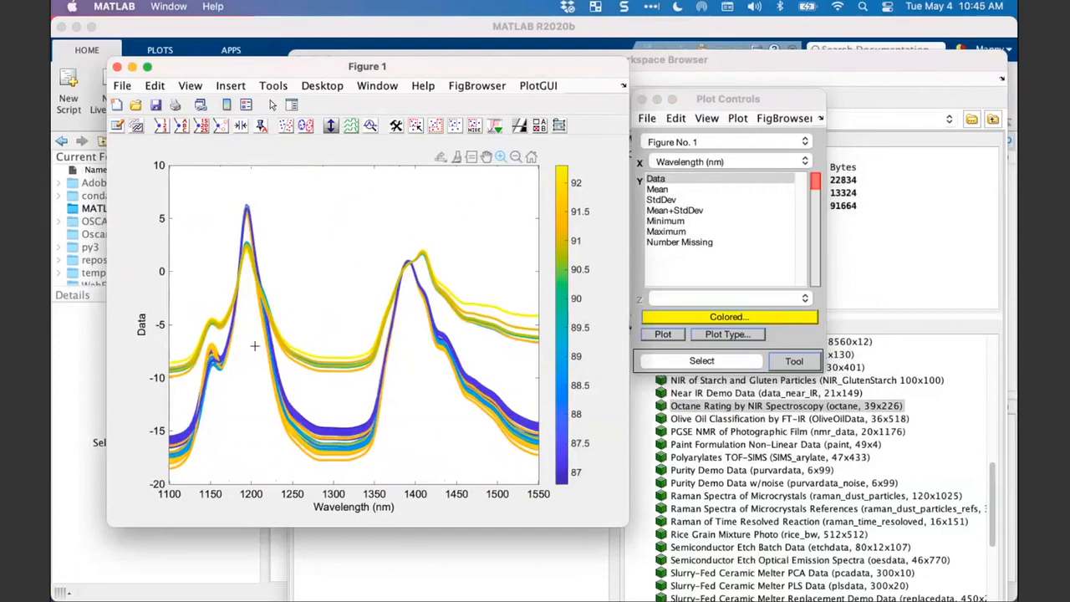
drag(258, 345, 374, 479)
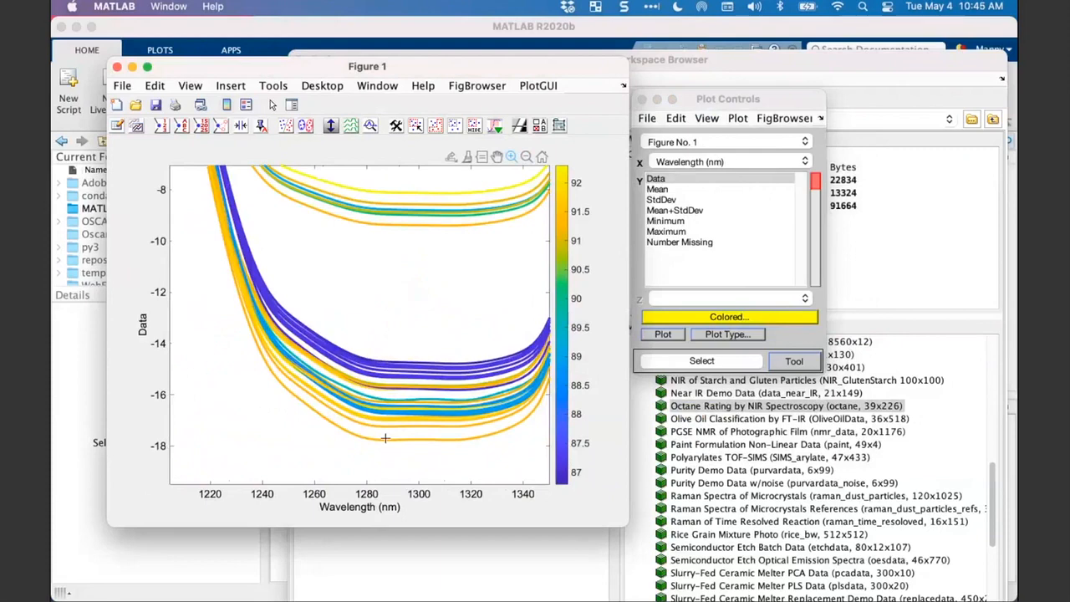
double_click(379, 326)
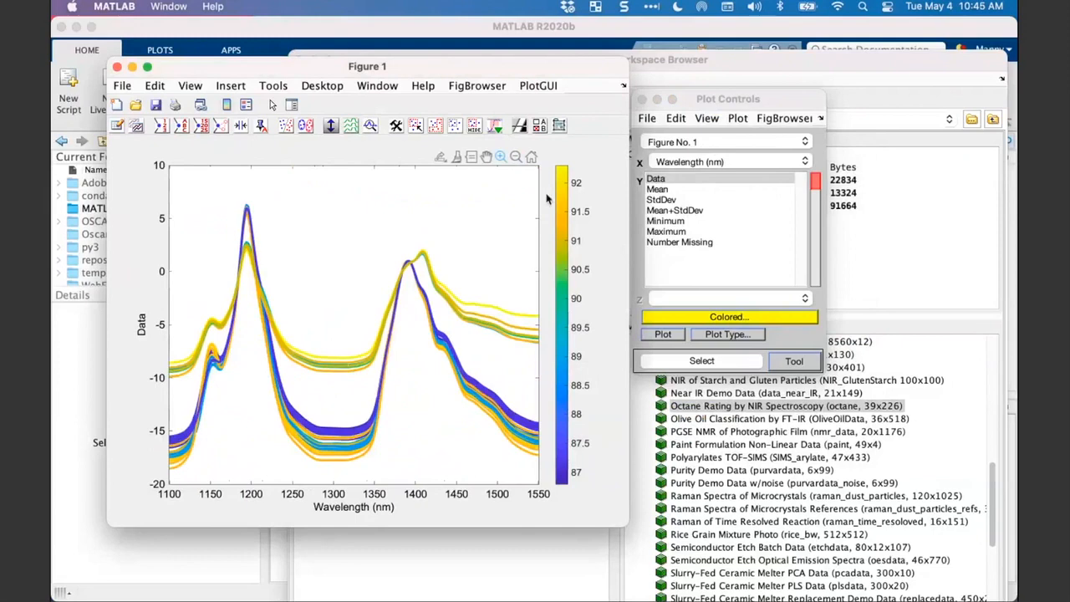
- Align the Plot Controls window beside the figure and review the Color By options, leaving the coloring as it is
drag(709, 95, 706, 67)
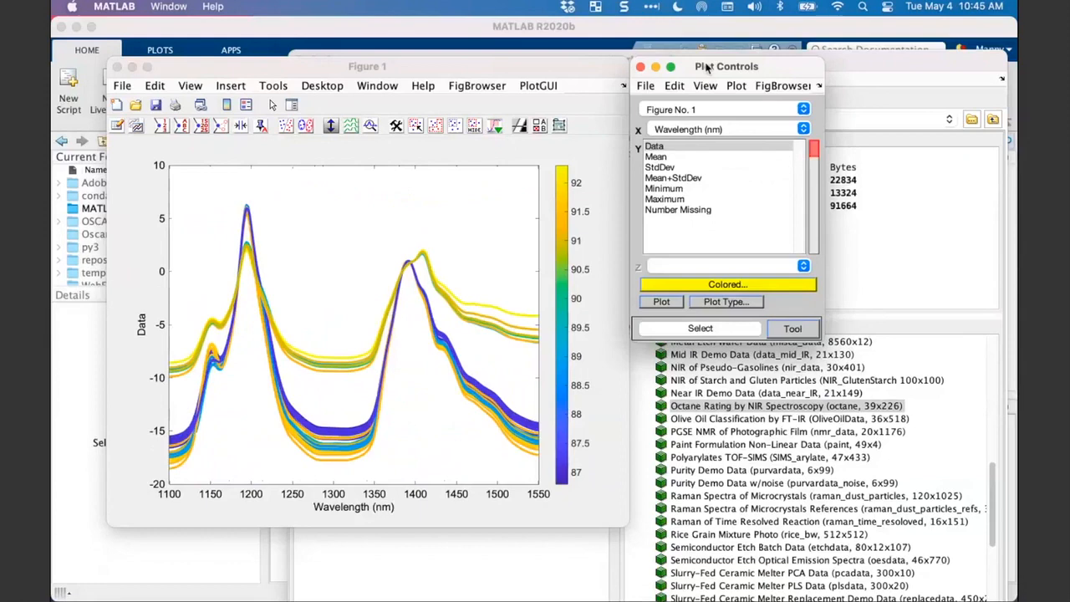
mouse_move(708, 68)
mouse_down()
mouse_move(717, 68)
mouse_move(704, 67)
mouse_up()
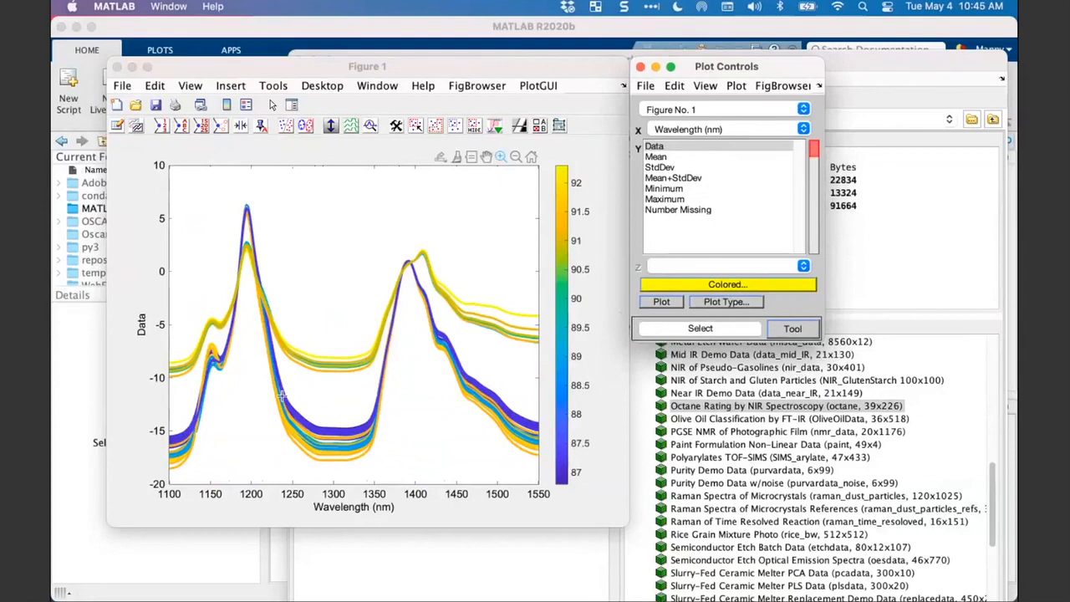
click(702, 287)
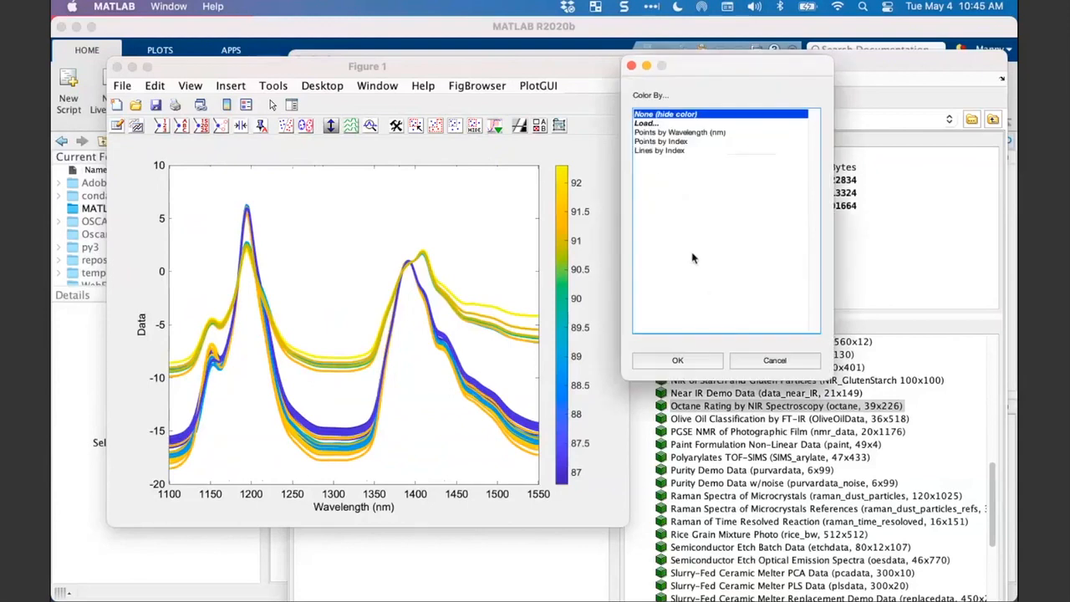
click(762, 361)
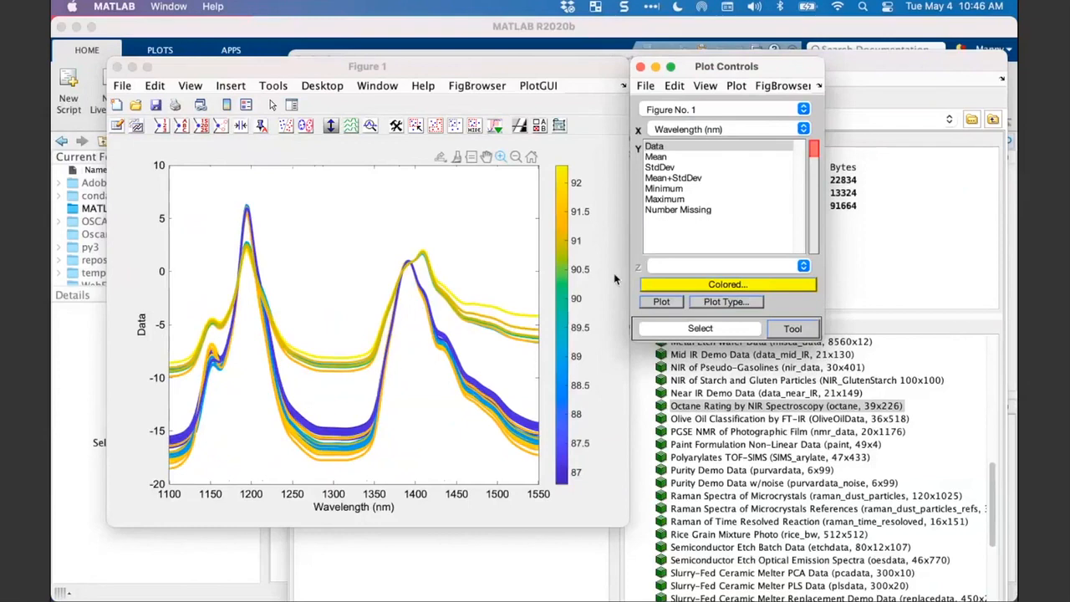
click(565, 285)
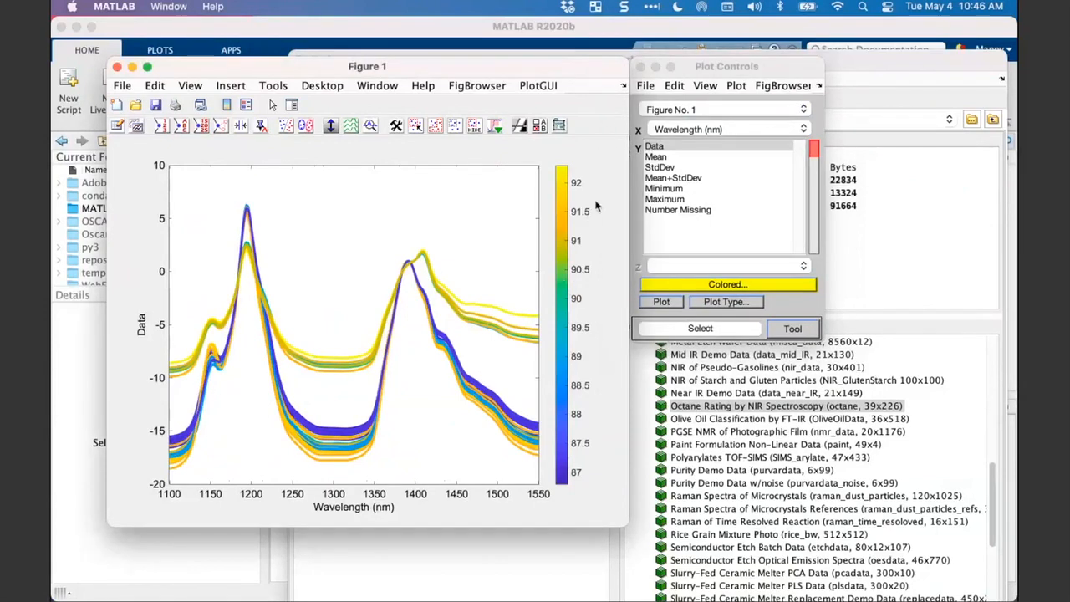
click(716, 74)
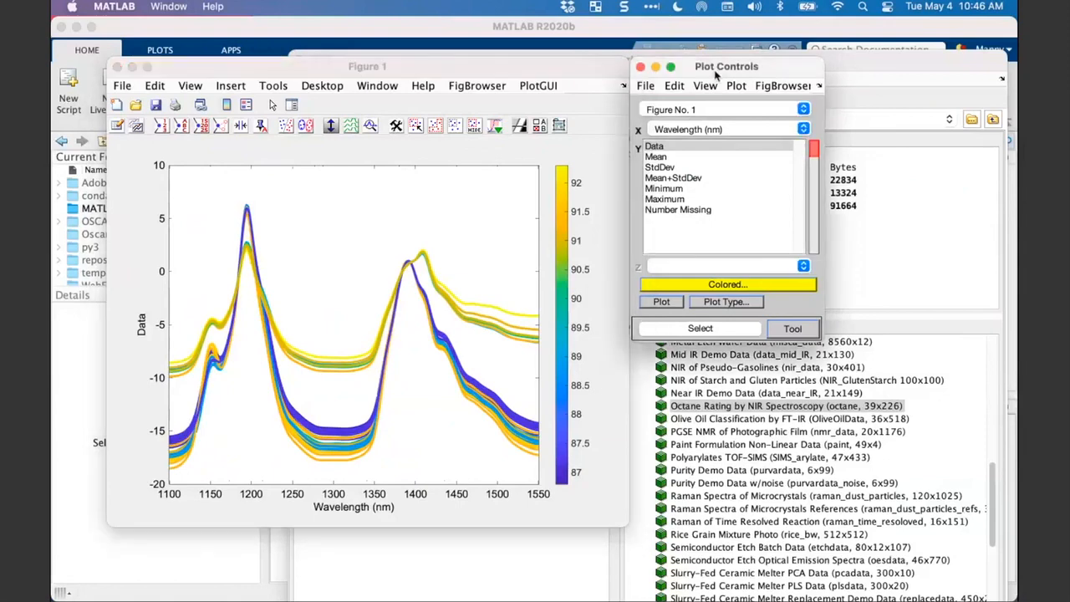
click(585, 70)
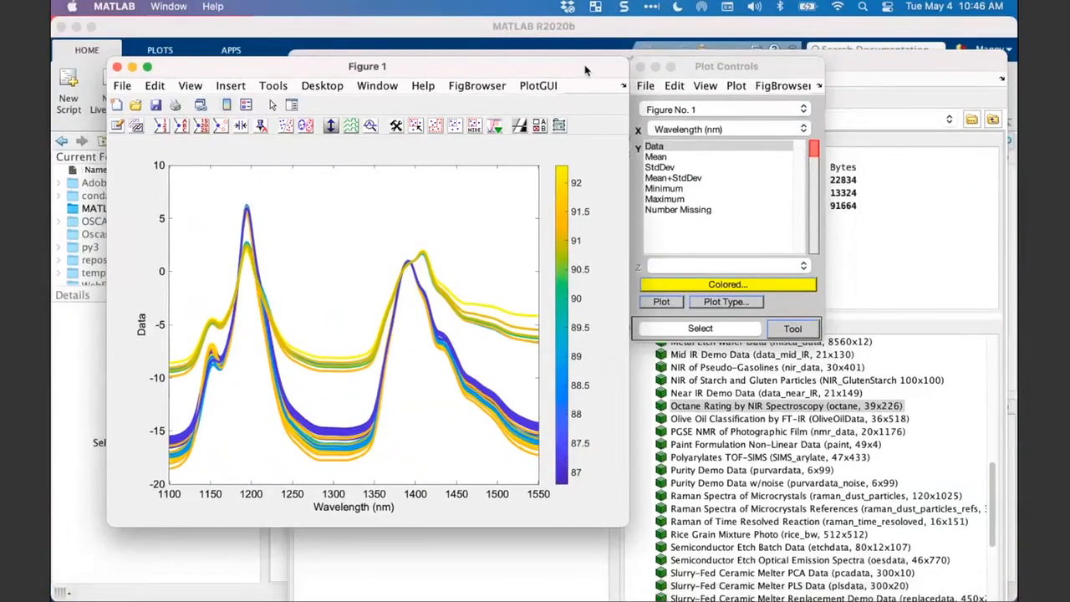
- Switch to the Webinar_Plotting presentation in PowerPoint and show slide 4, Final Disclaimer
key(ctrl+Up)
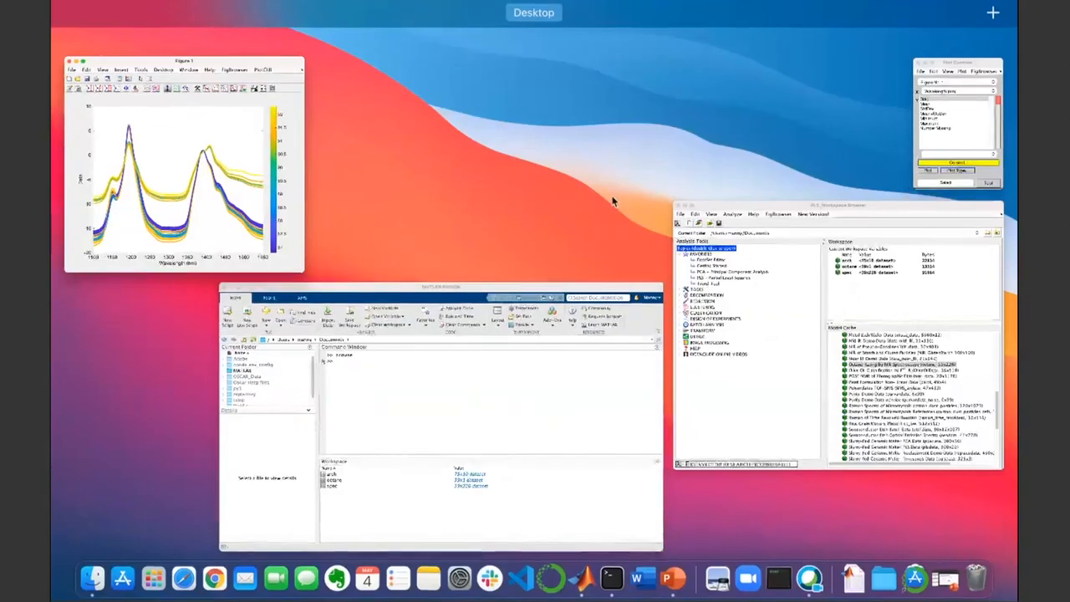
click(674, 577)
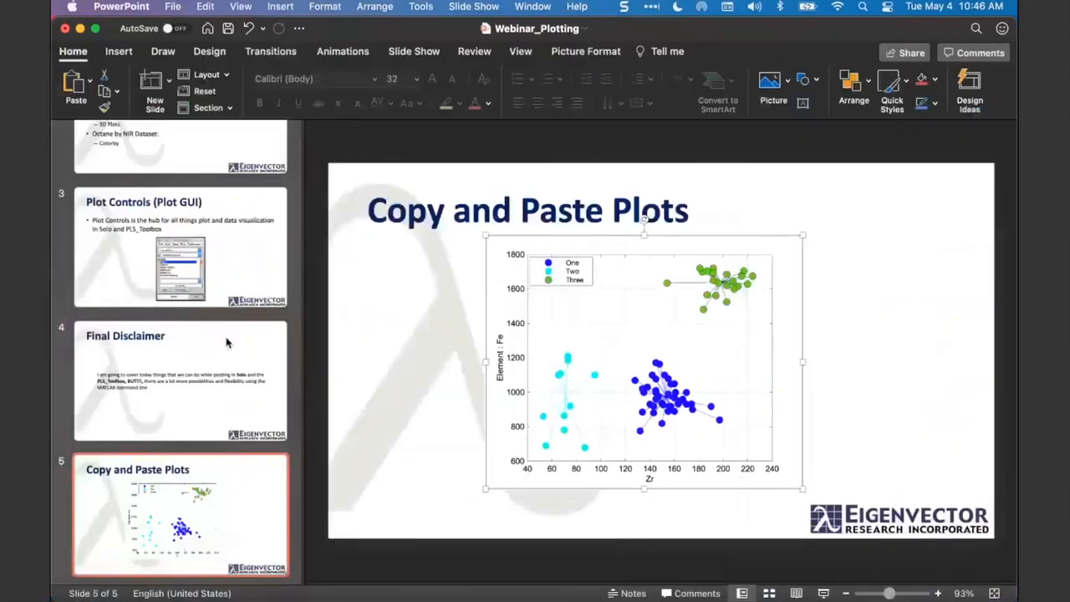
click(226, 341)
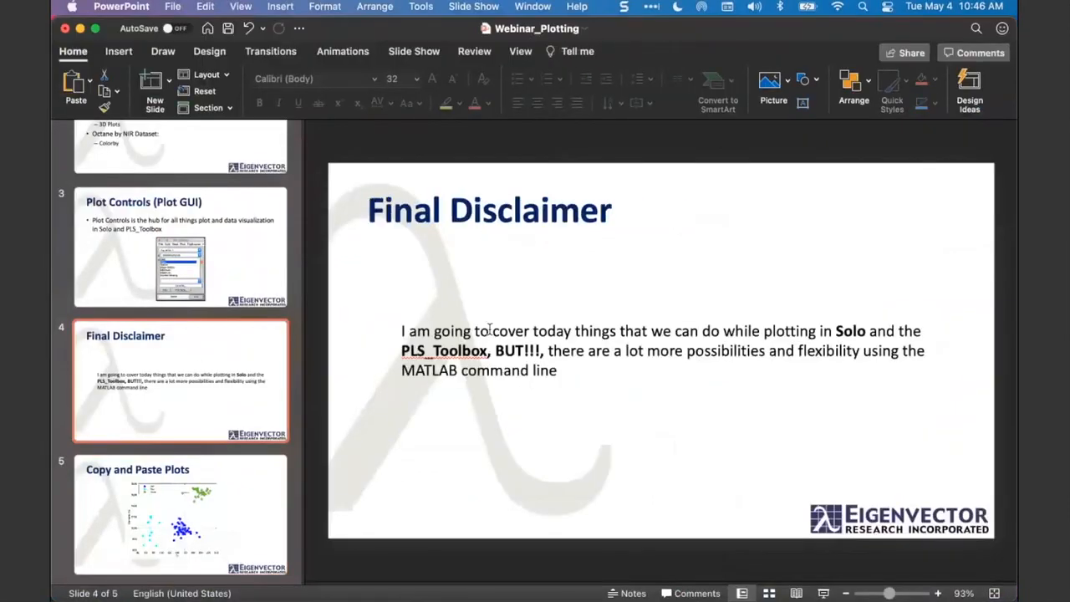
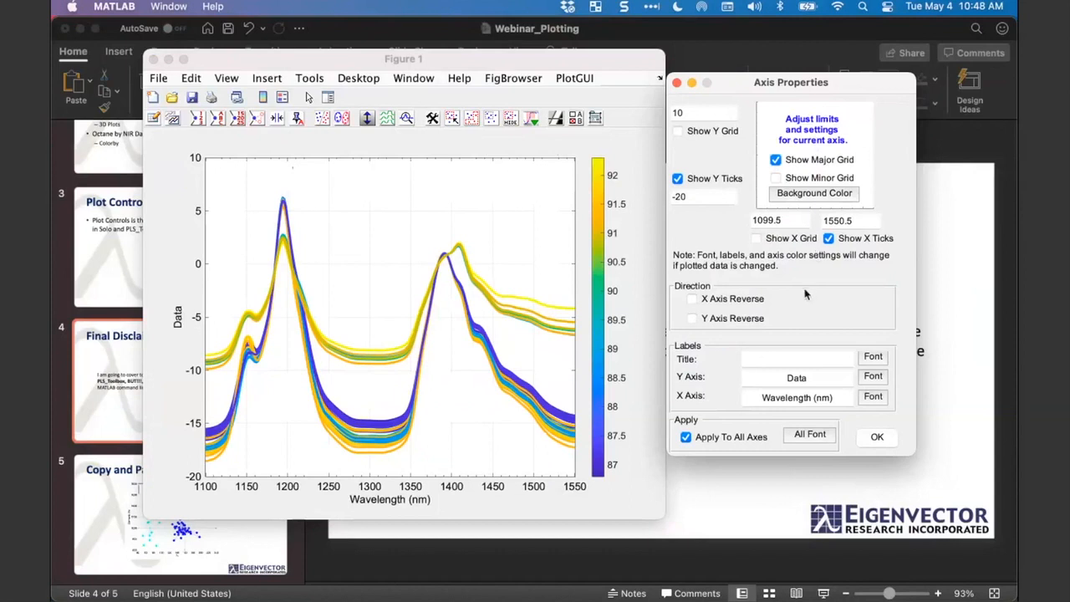
- Shrink the Figure 1 window and line up Plot Controls and Axis Properties side by side next to it
mouse_move(771, 88)
mouse_down()
mouse_move(776, 123)
mouse_move(763, 92)
mouse_move(772, 96)
mouse_up()
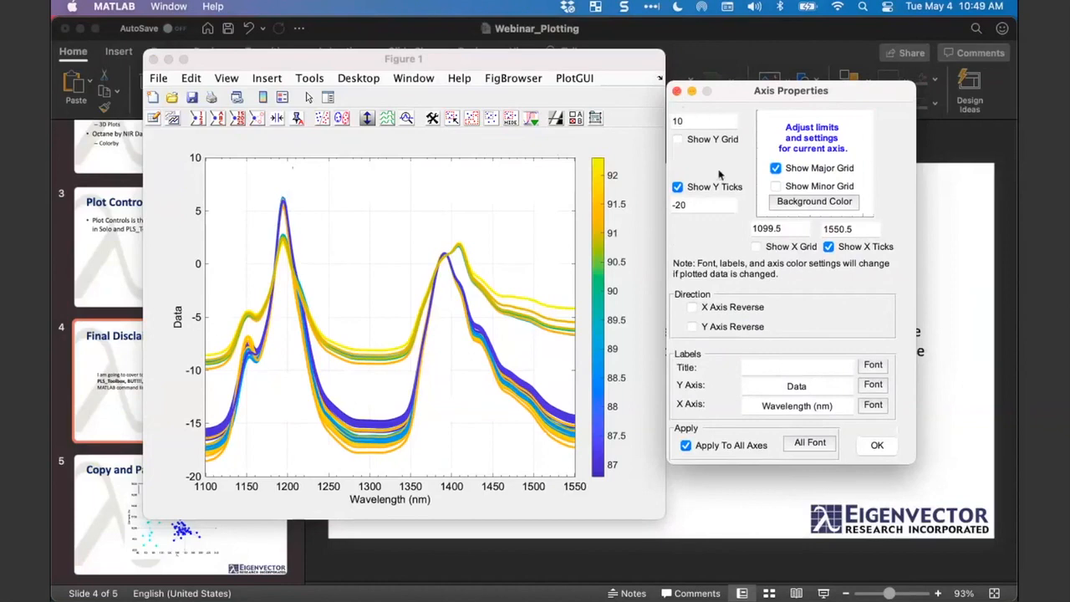
drag(757, 95, 751, 92)
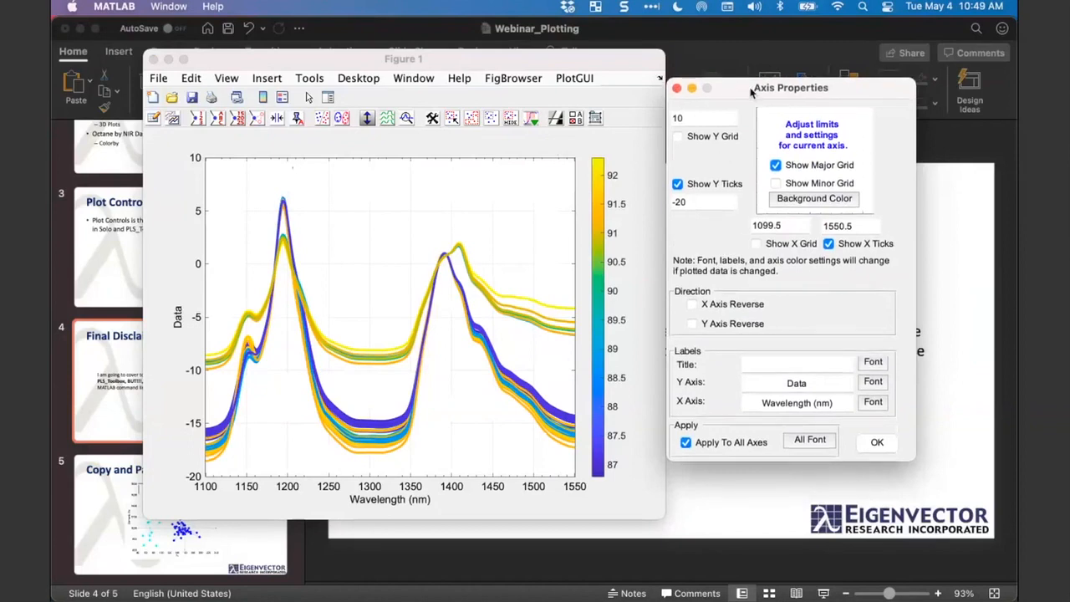
click(628, 457)
drag(659, 520, 457, 381)
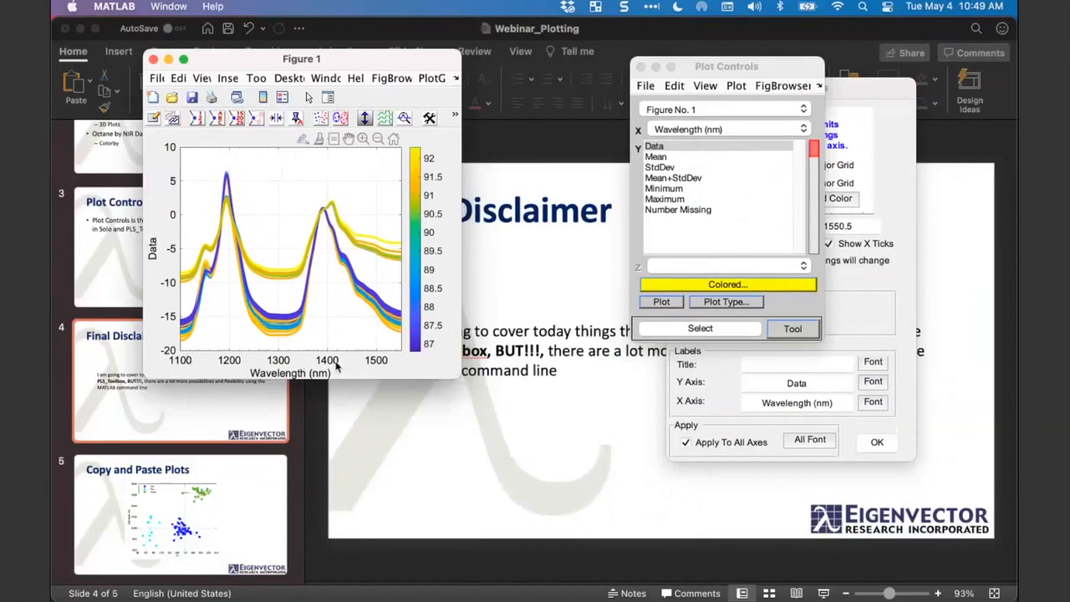
mouse_move(460, 378)
mouse_down()
mouse_move(483, 385)
mouse_move(629, 536)
mouse_move(411, 431)
mouse_move(392, 407)
mouse_move(453, 407)
mouse_move(468, 393)
mouse_up()
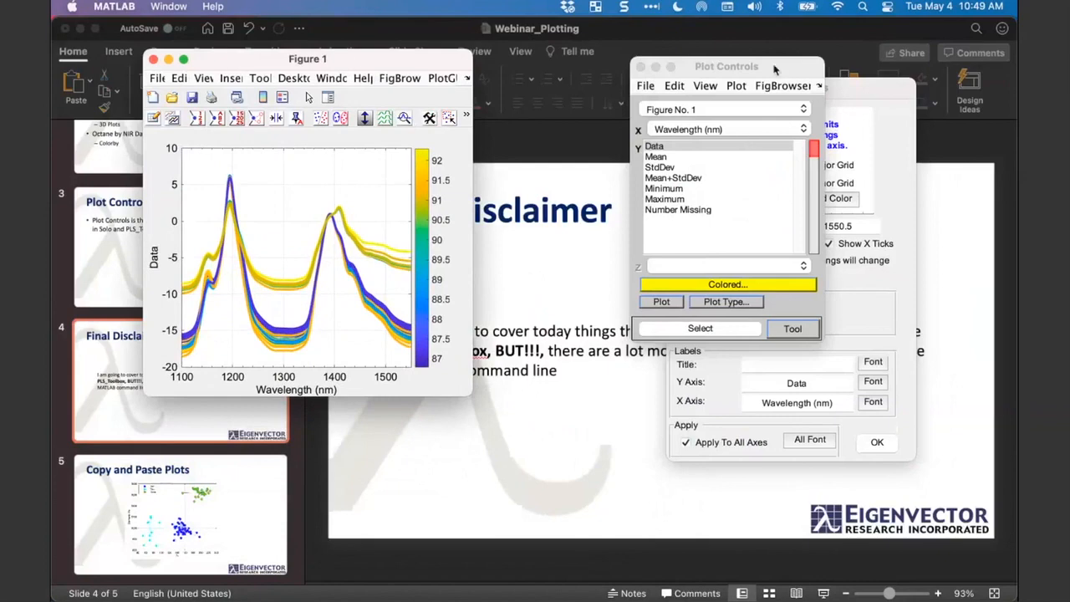
drag(774, 69, 635, 80)
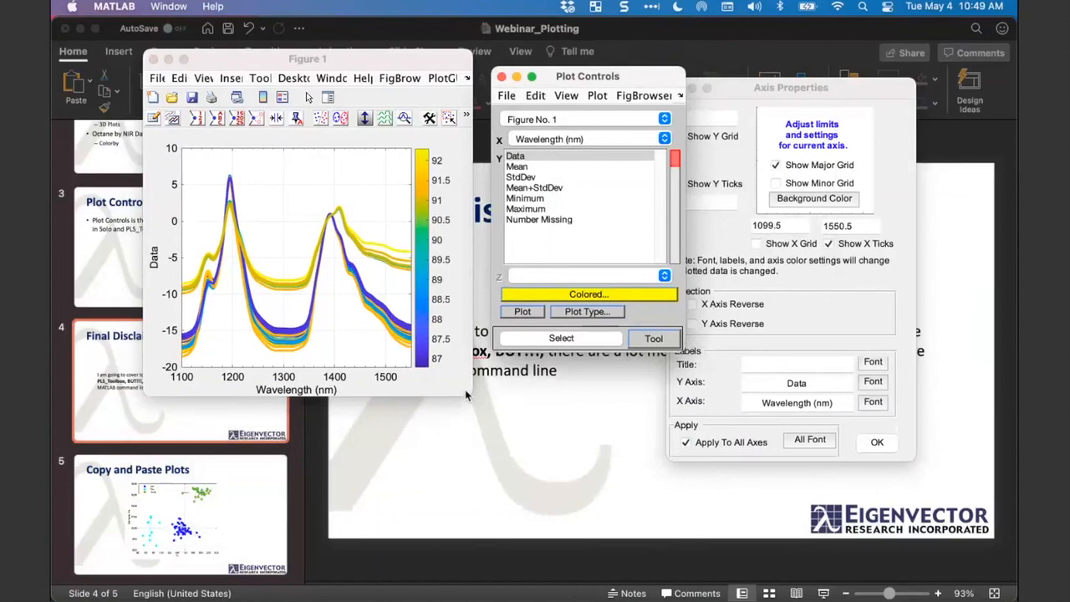
drag(808, 96, 845, 82)
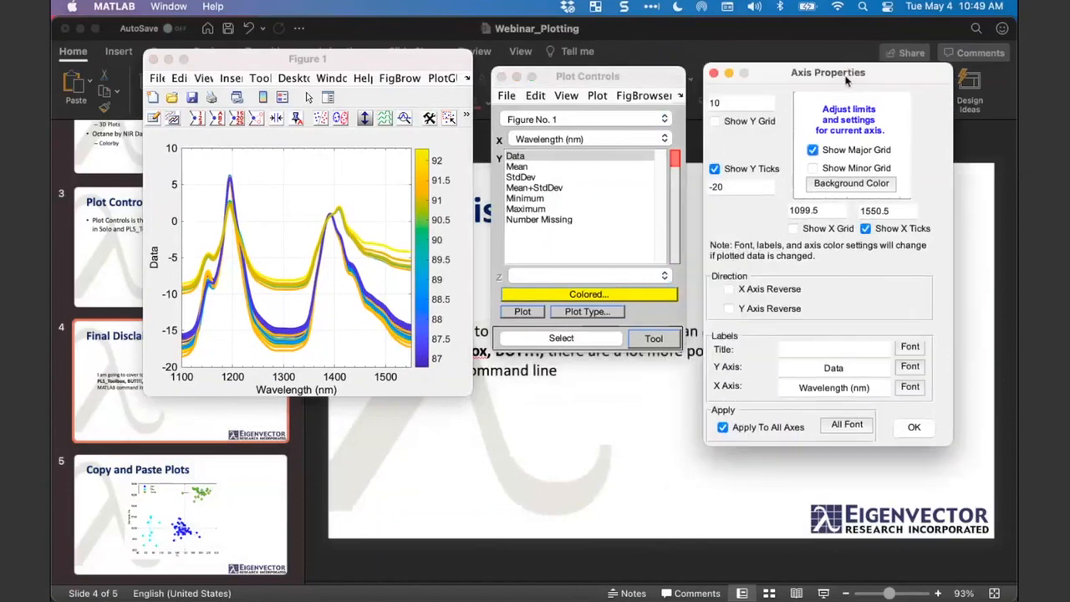
drag(626, 80, 622, 70)
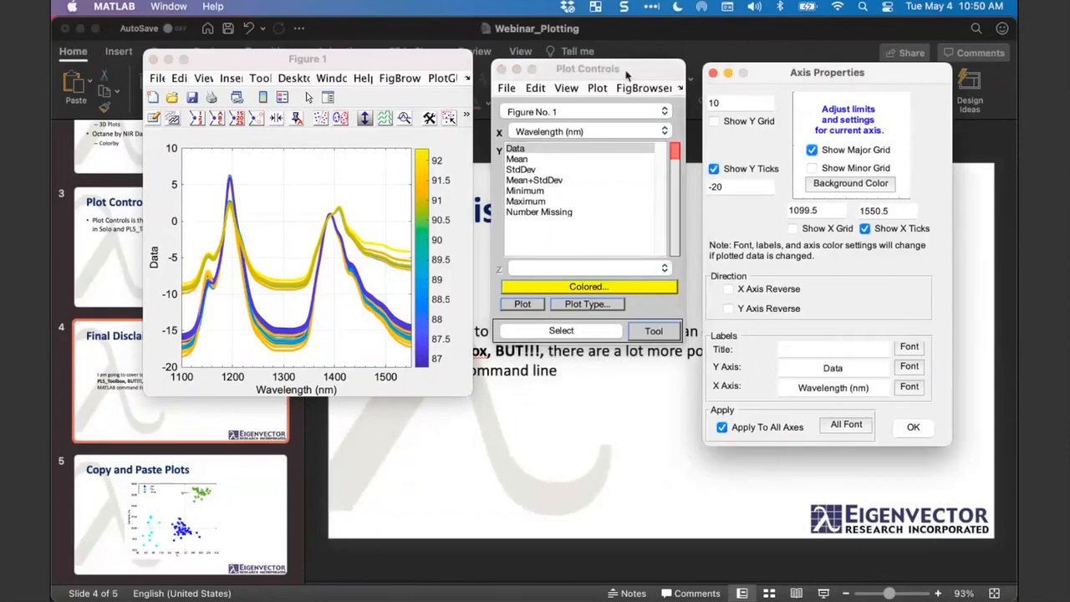
click(626, 73)
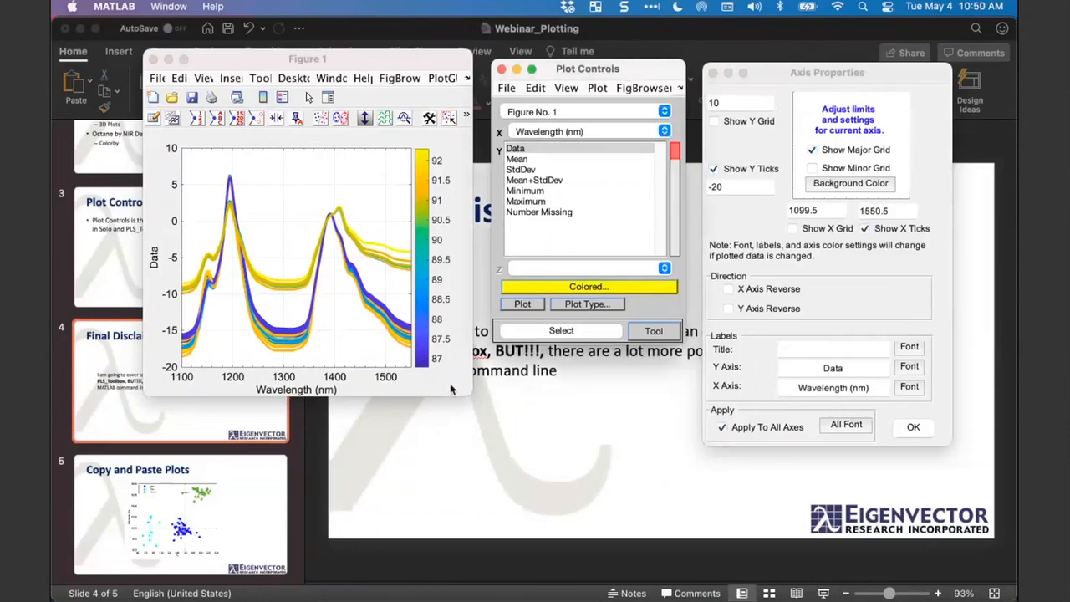
- Accept and close the axis properties, and reopen the Axis Properties dialog from the figure's axes clear of the plot
click(450, 388)
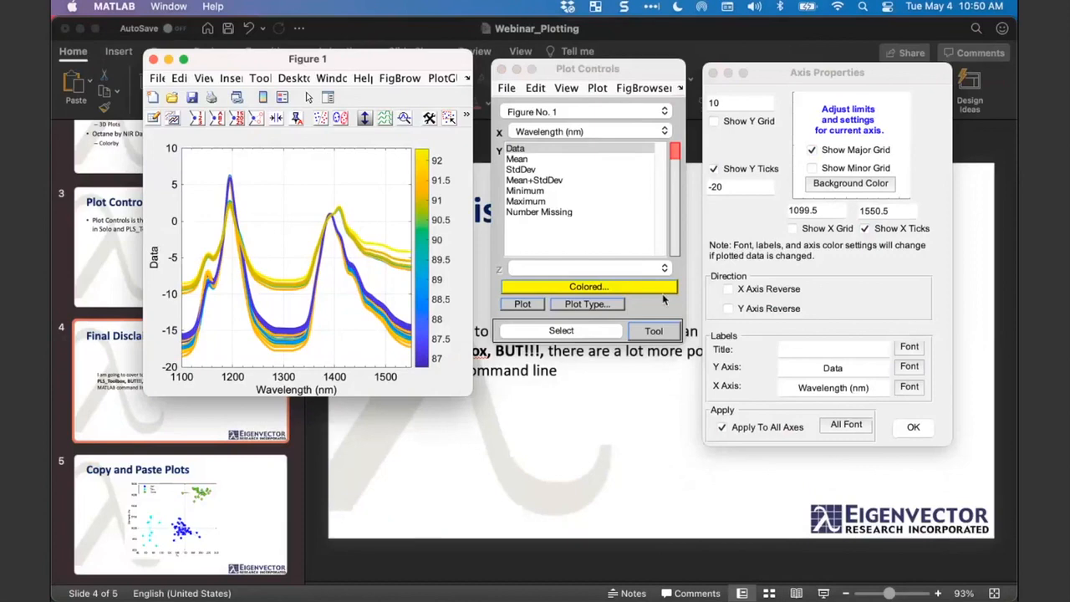
click(914, 427)
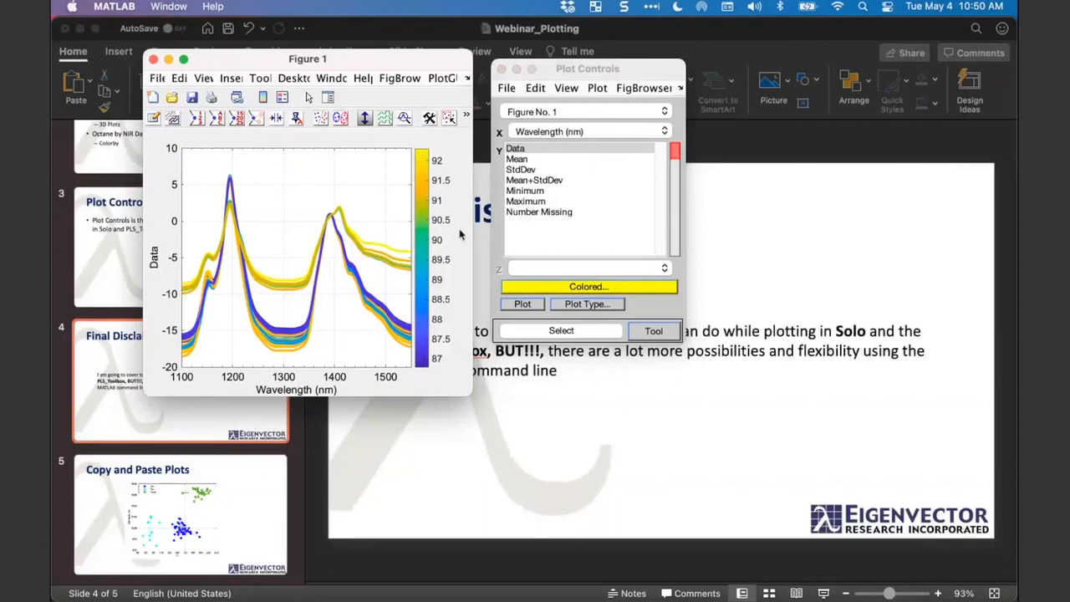
right_click(338, 381)
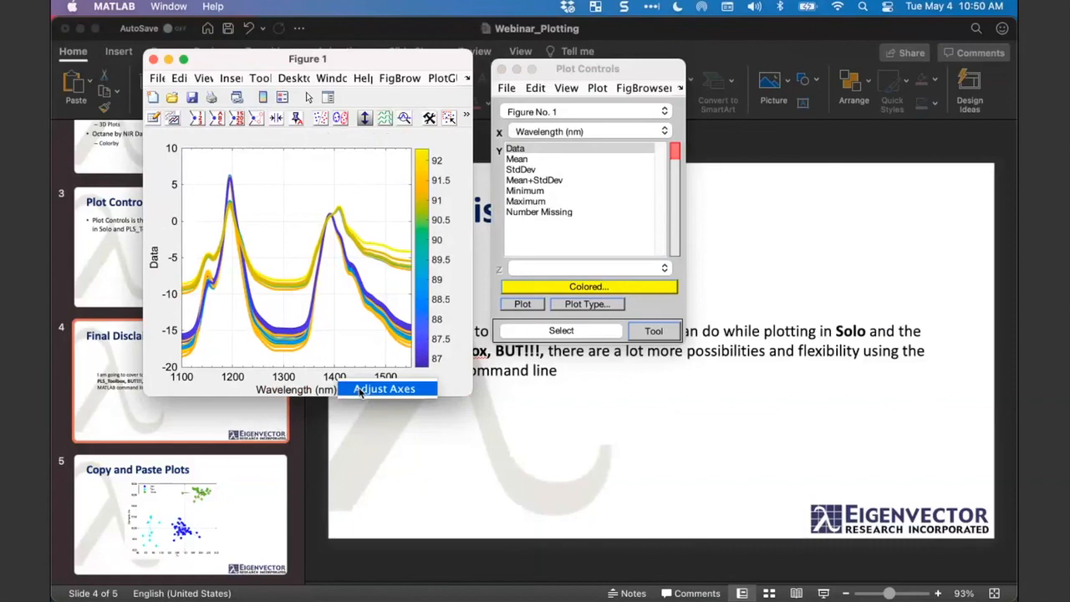
click(361, 390)
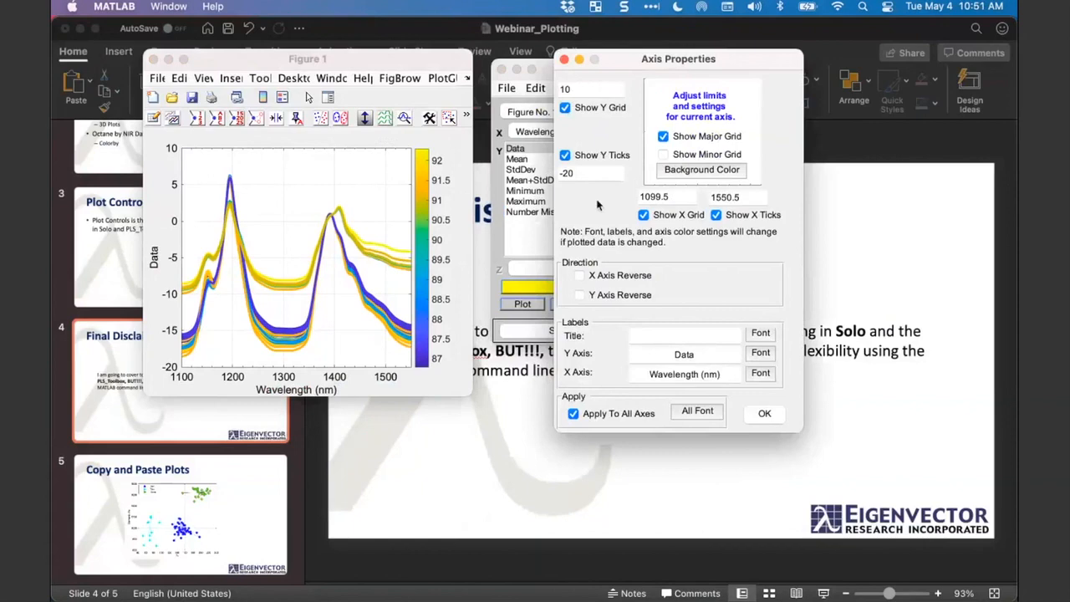
drag(776, 54, 746, 125)
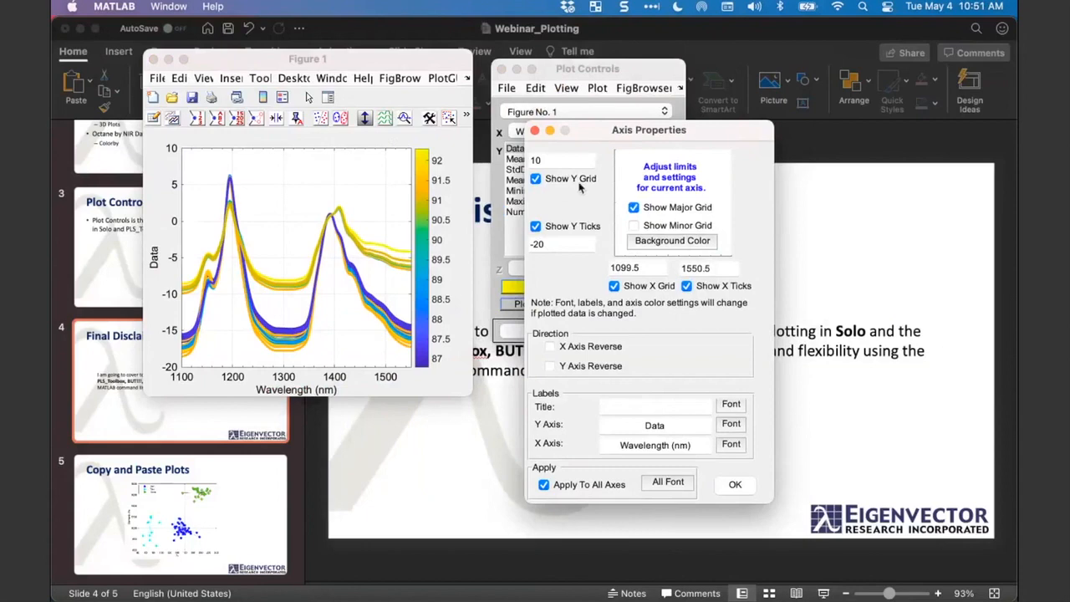
drag(602, 132, 604, 96)
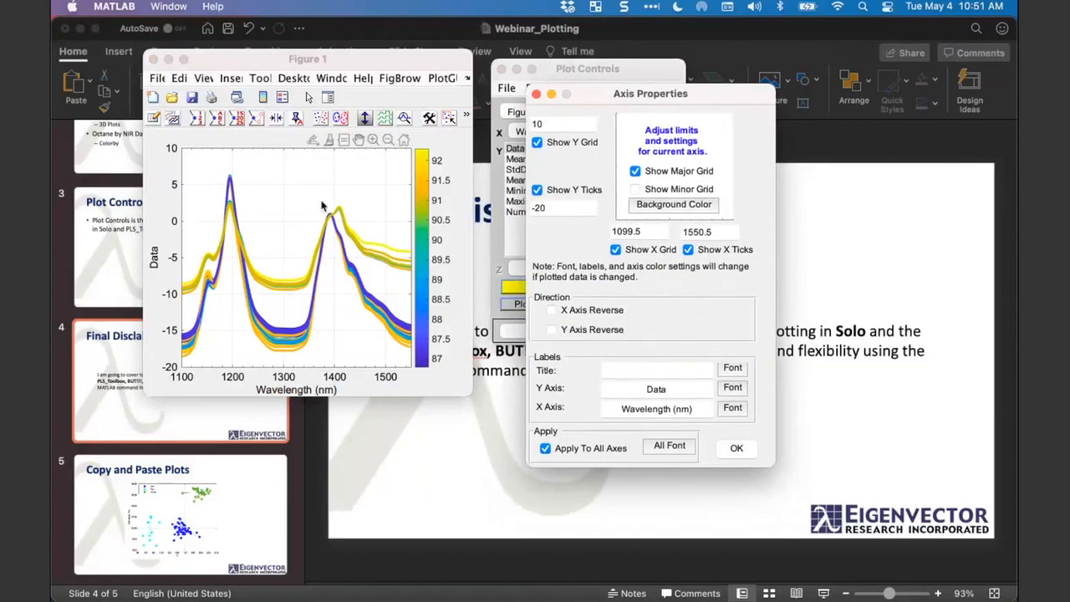
- Zoom in on the spectral peaks between about 1340 and 1435 nm and set Axis Properties beside the widened figure
click(373, 139)
drag(303, 200, 344, 243)
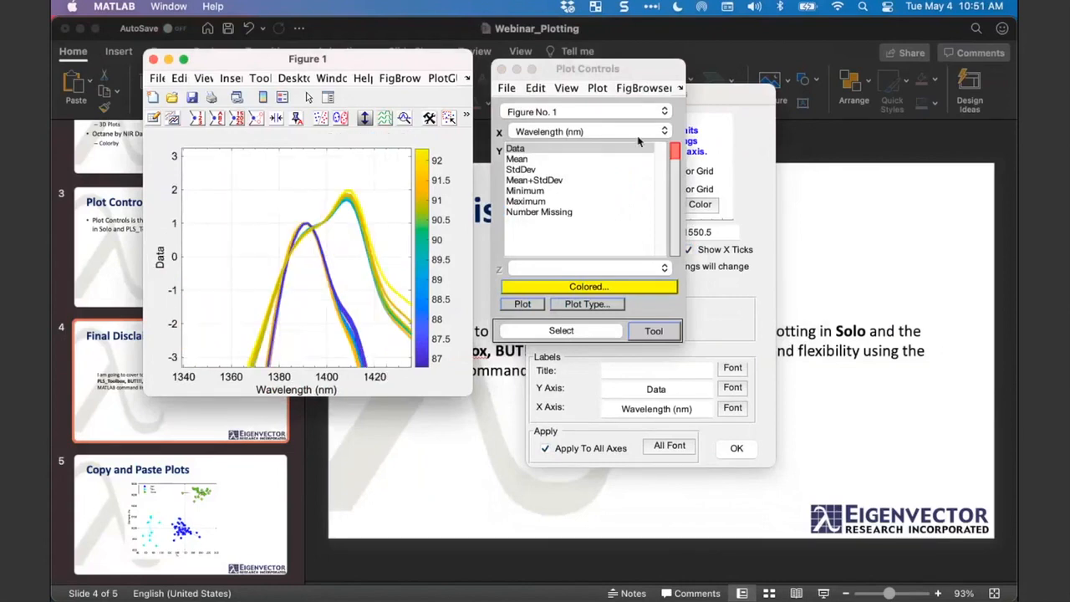
click(721, 98)
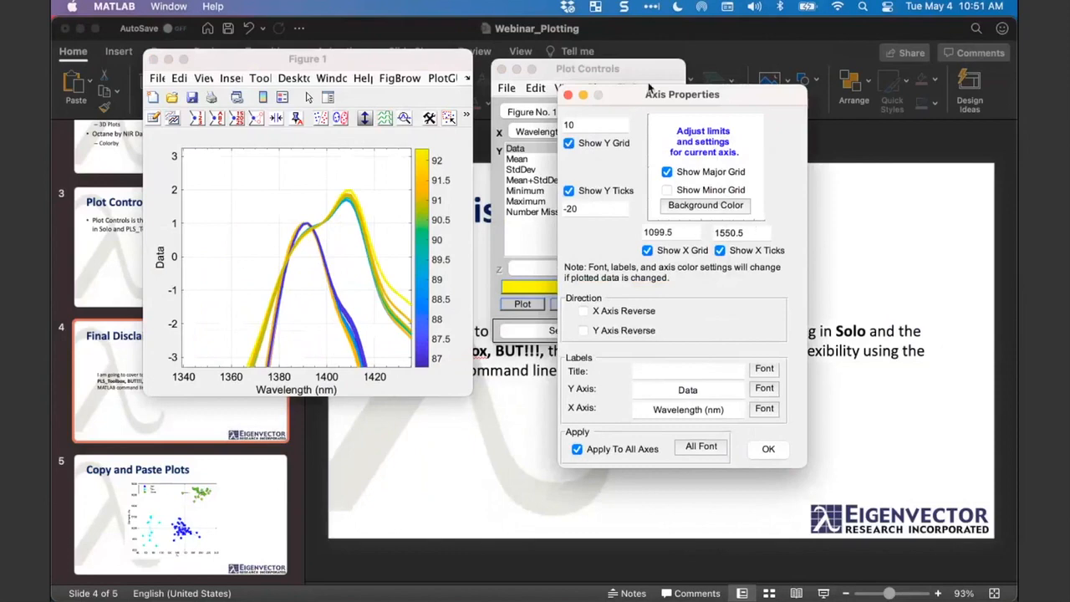
drag(649, 88, 672, 96)
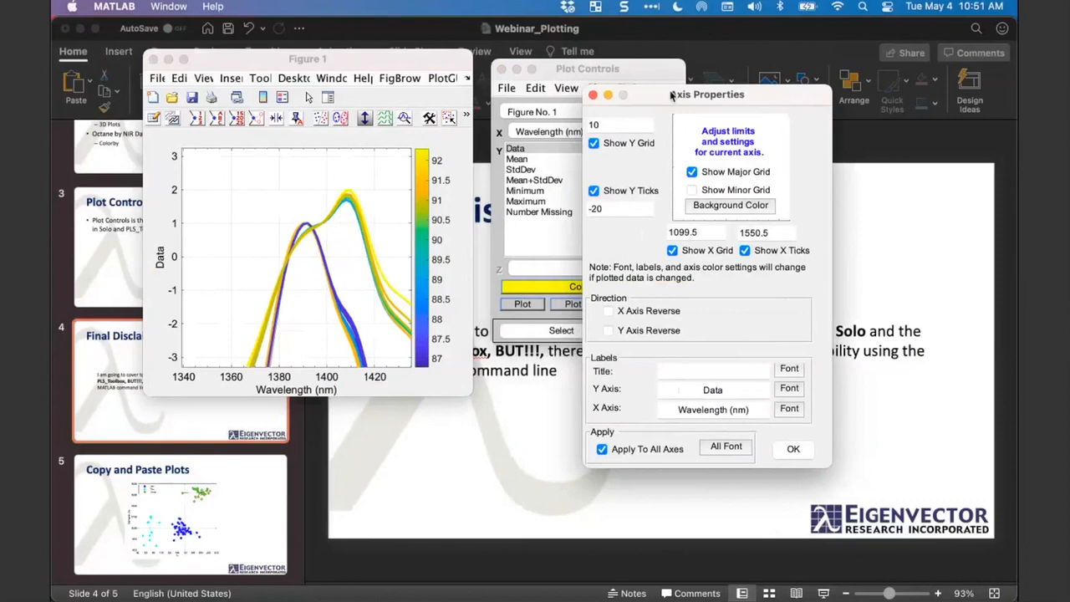
drag(466, 398, 524, 396)
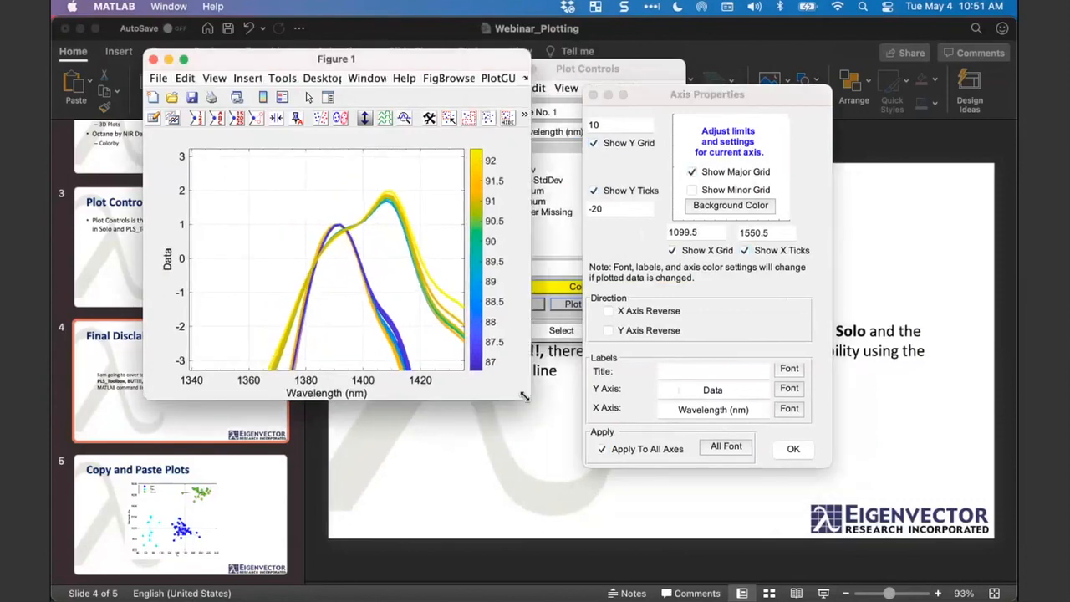
drag(670, 94, 685, 82)
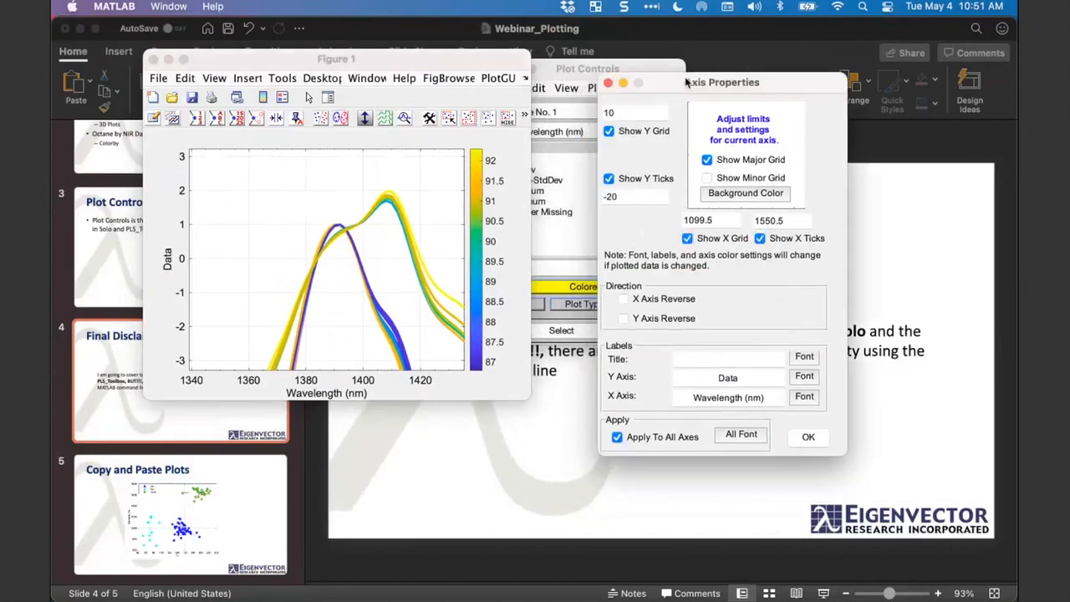
- Close Axis Properties without applying changes and arrange Figure 1 and Plot Controls side by side
click(607, 86)
click(590, 74)
drag(589, 75, 722, 78)
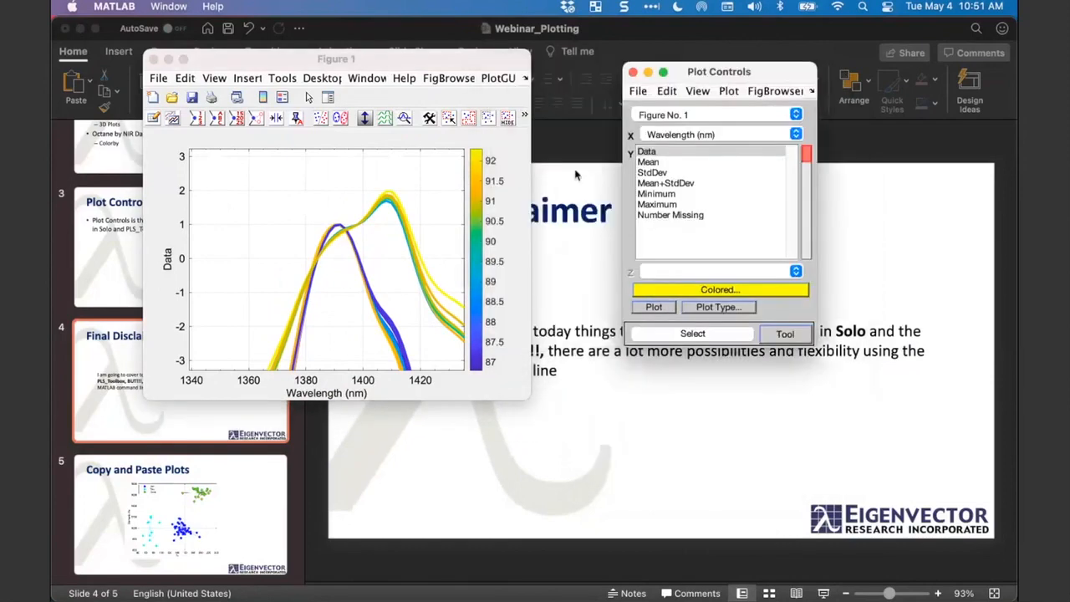
click(512, 239)
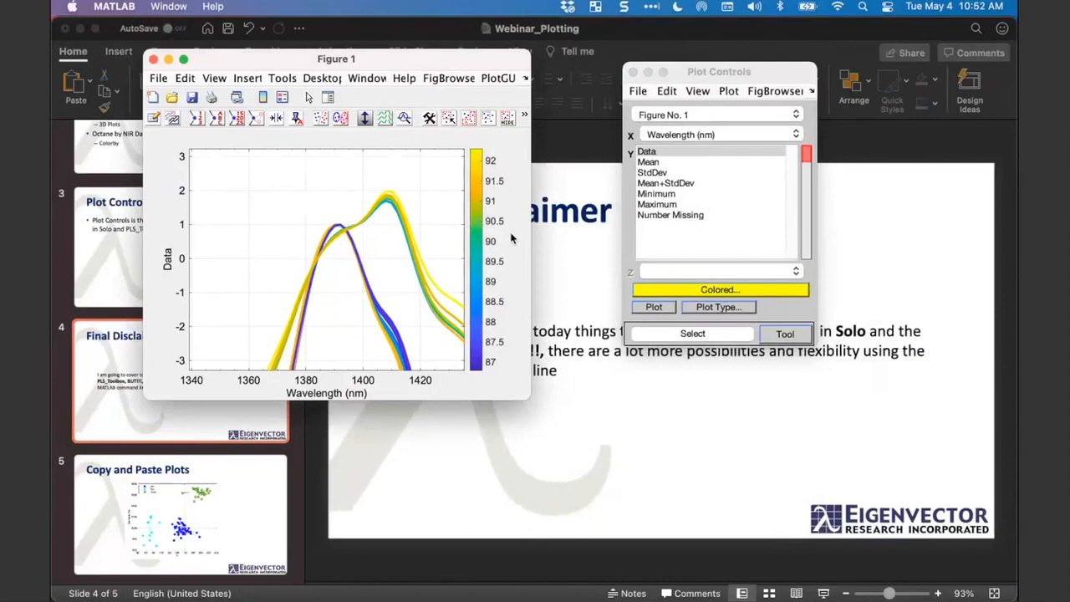
drag(445, 69, 481, 89)
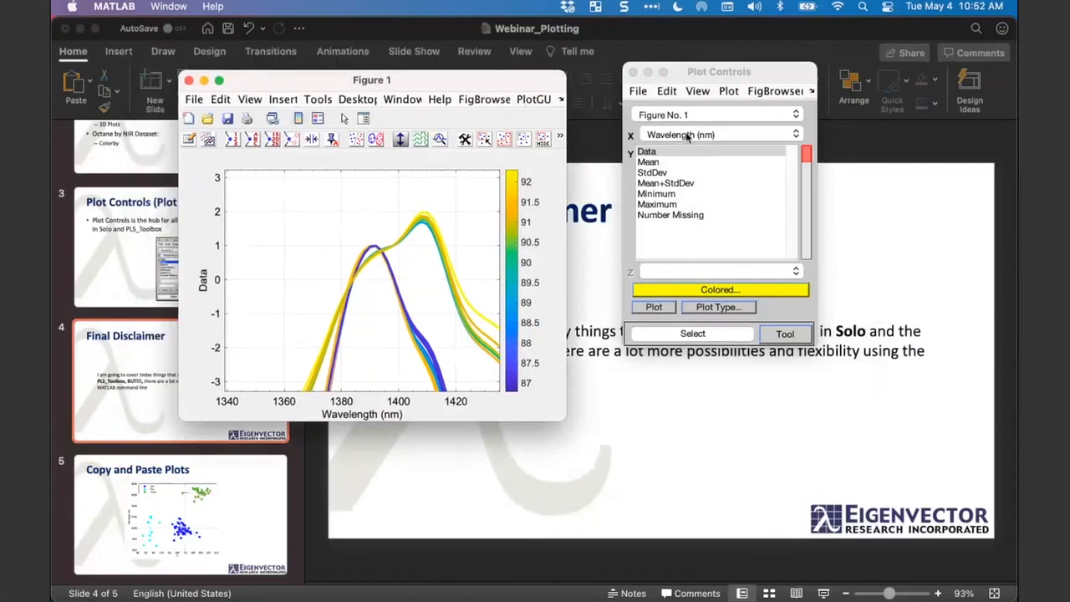
click(728, 79)
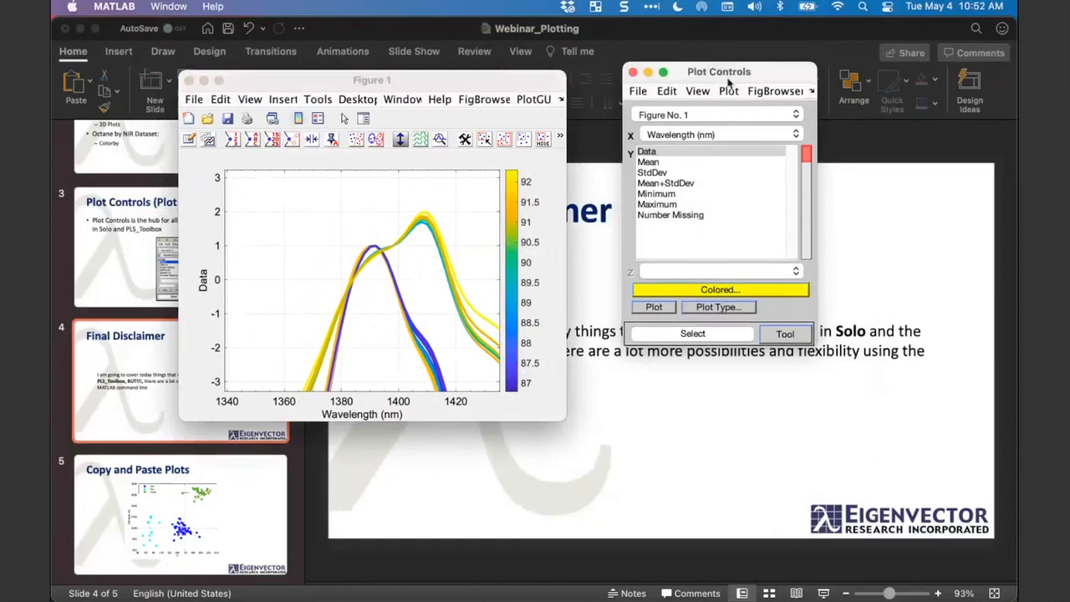
drag(729, 80, 715, 133)
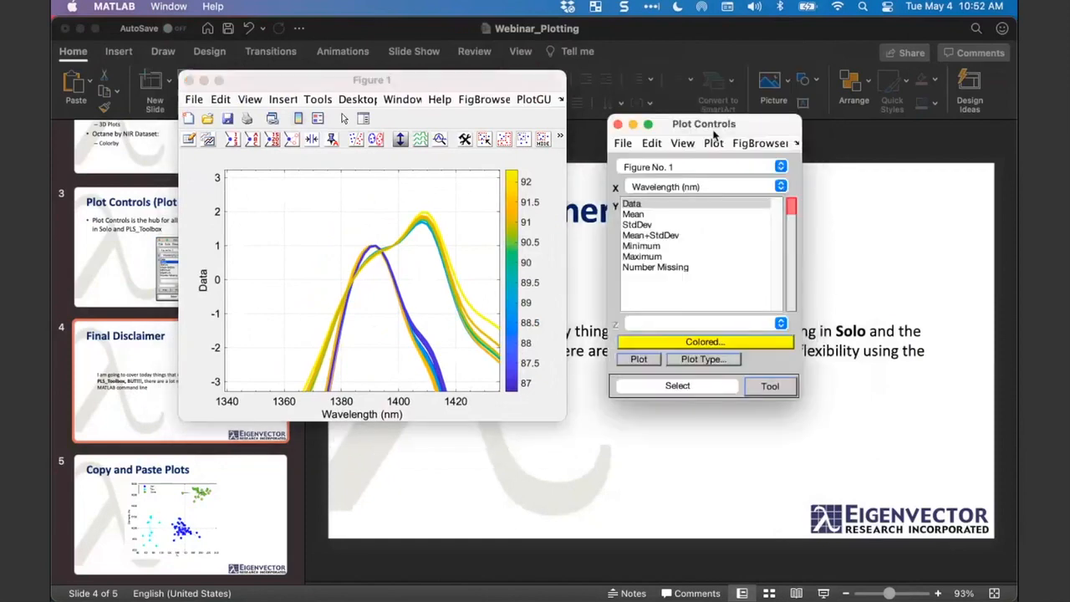
click(514, 80)
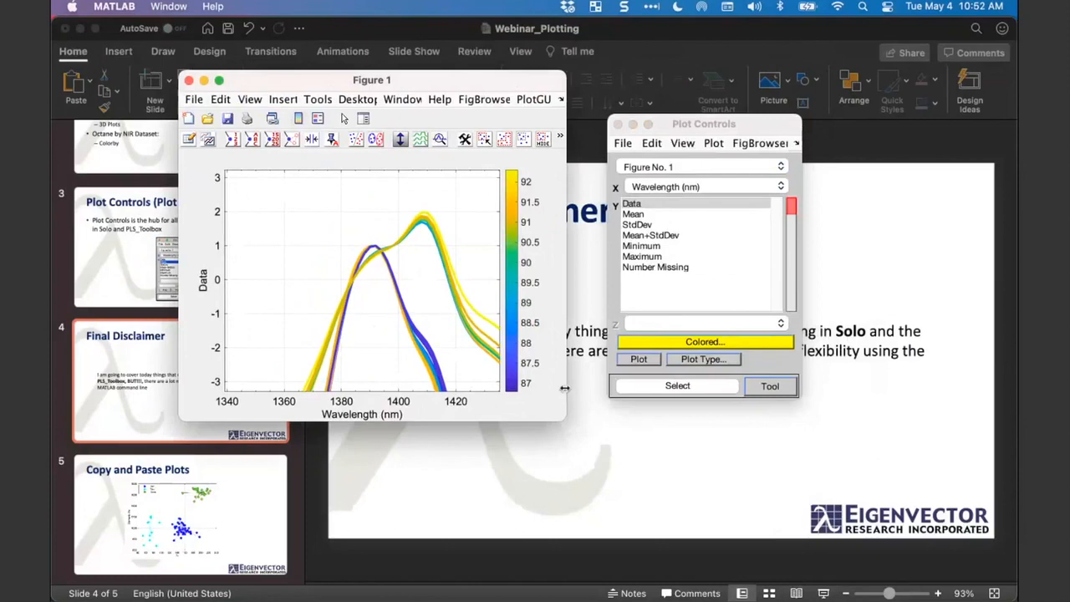
drag(699, 133, 696, 115)
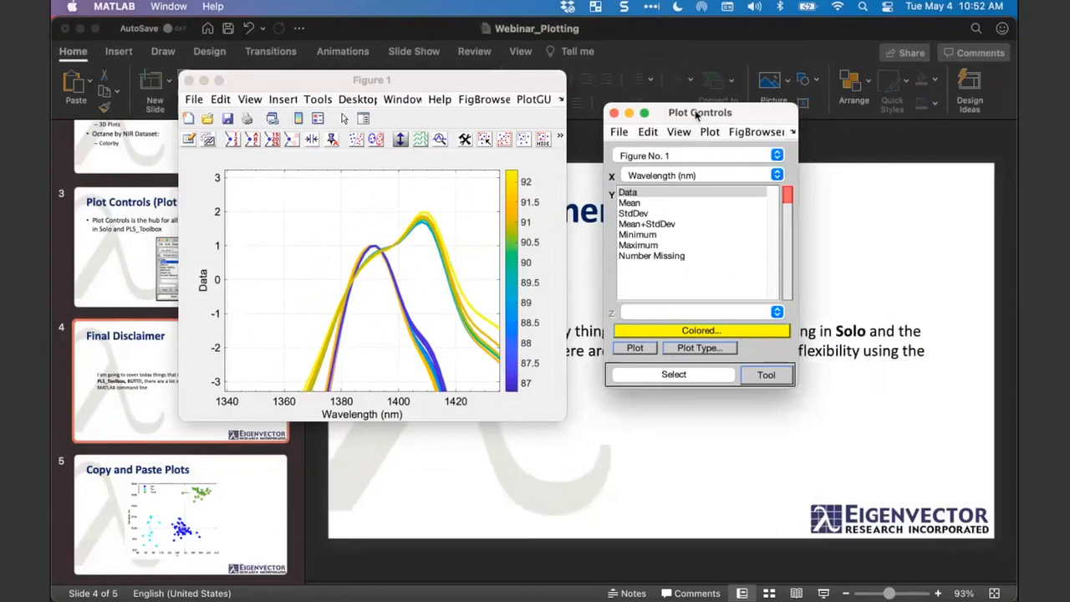
drag(371, 81, 372, 95)
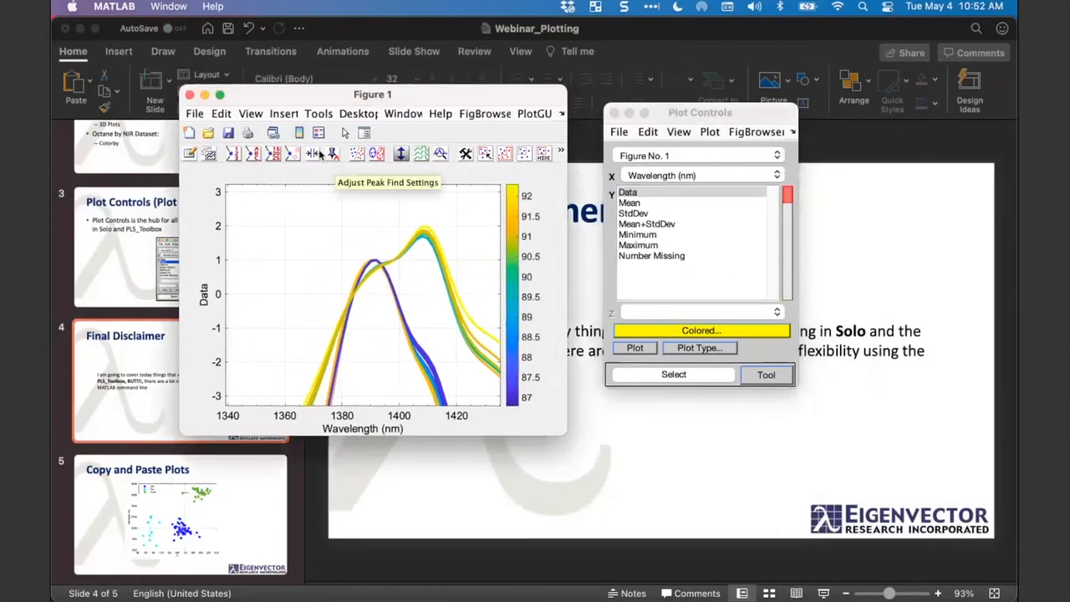
- Review the items that can be inserted into Figure 1 and enlarge the figure window
click(285, 115)
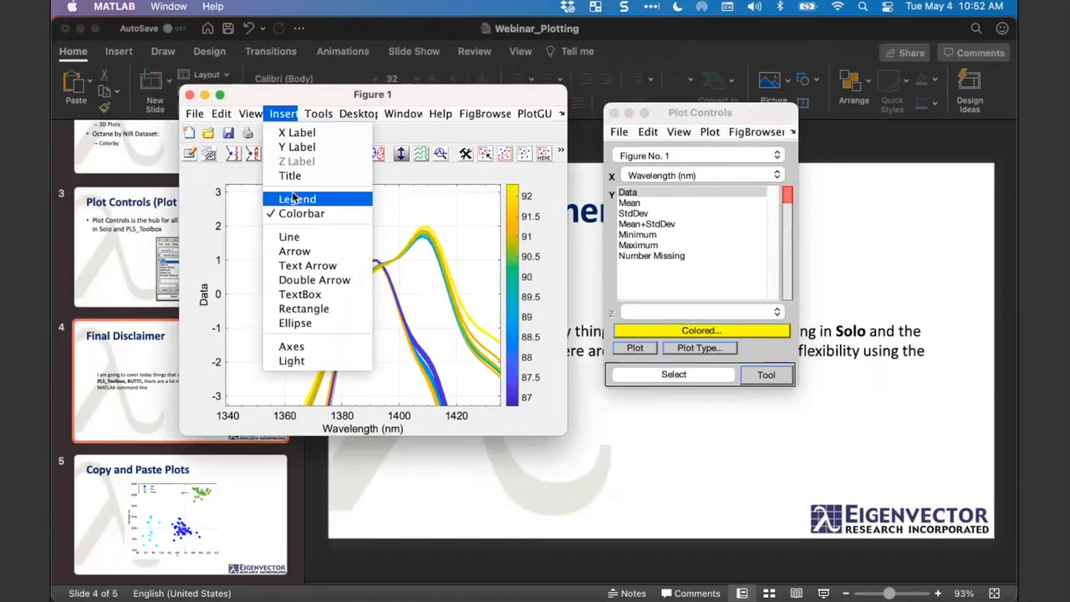
click(617, 266)
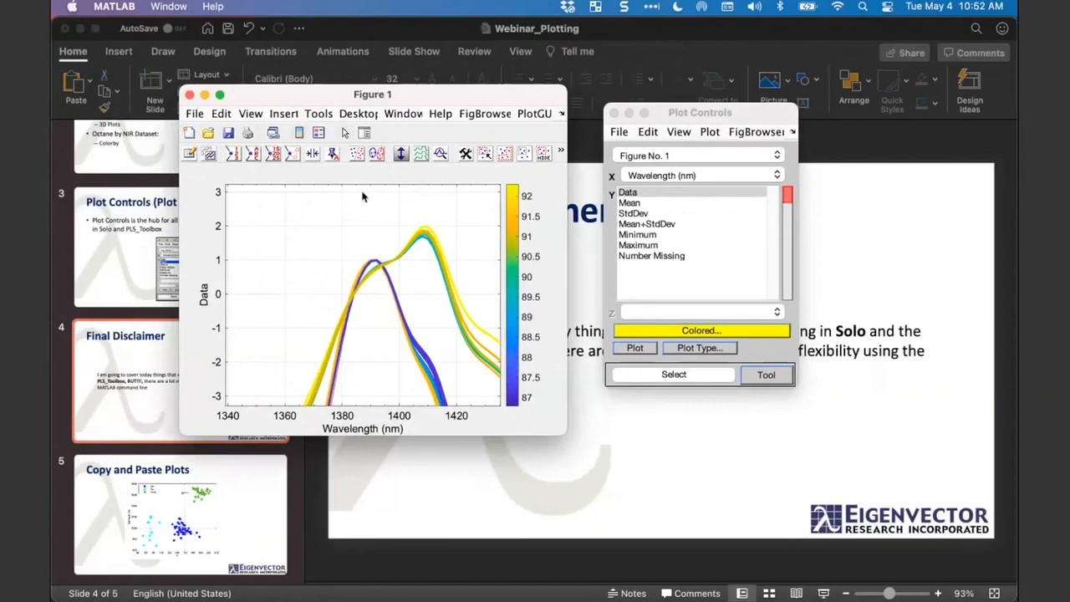
drag(366, 94, 325, 56)
drag(523, 395, 602, 456)
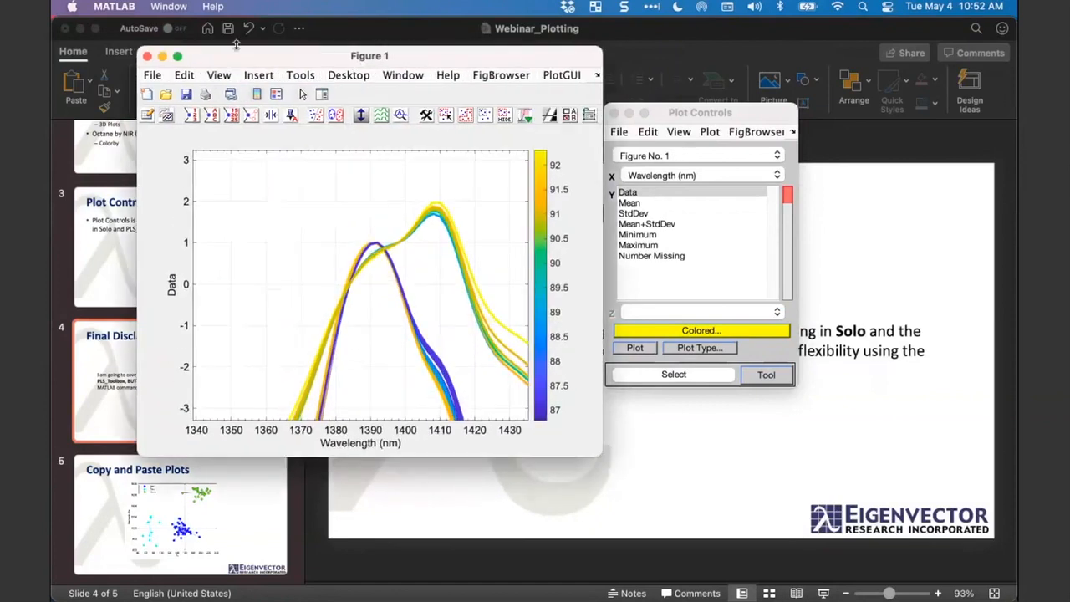
- Insert an empty text box over the colorbar near the 90 mark, and widen the Figure 1 window with the Property Inspector closed
click(259, 77)
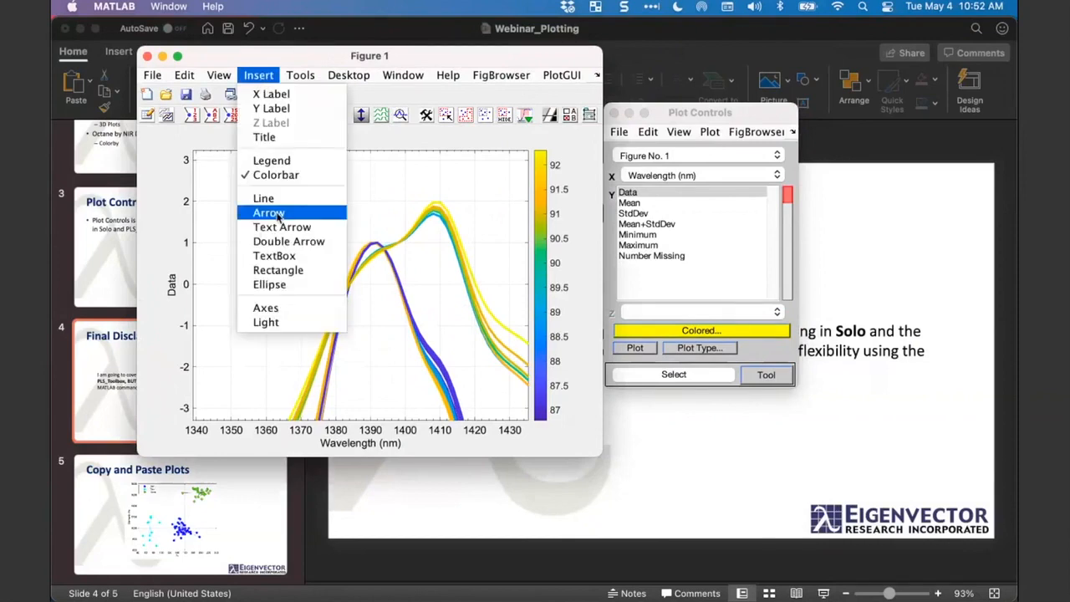
click(263, 256)
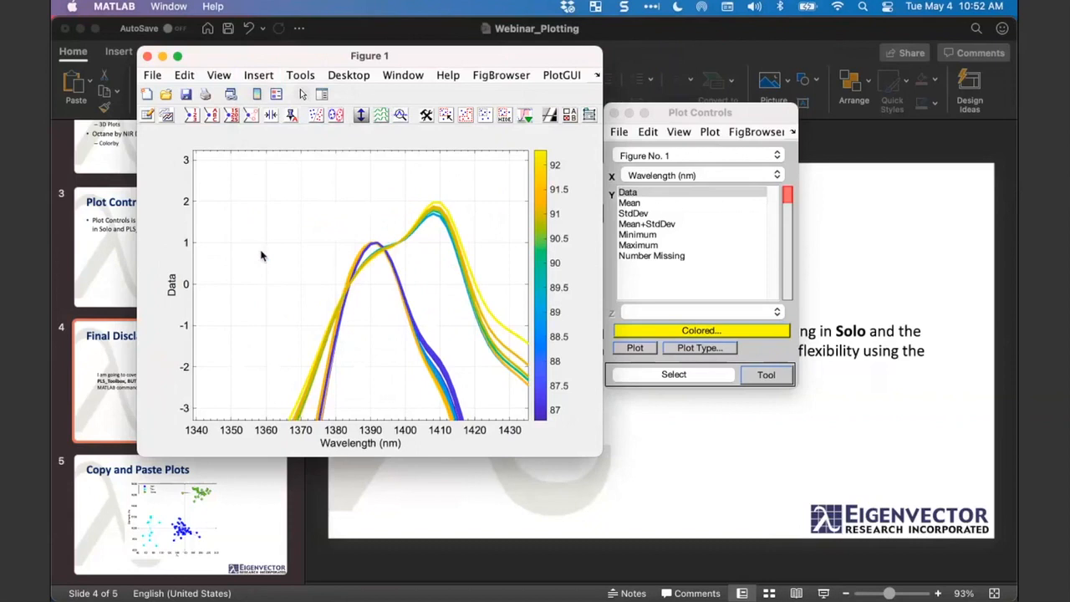
double_click(562, 274)
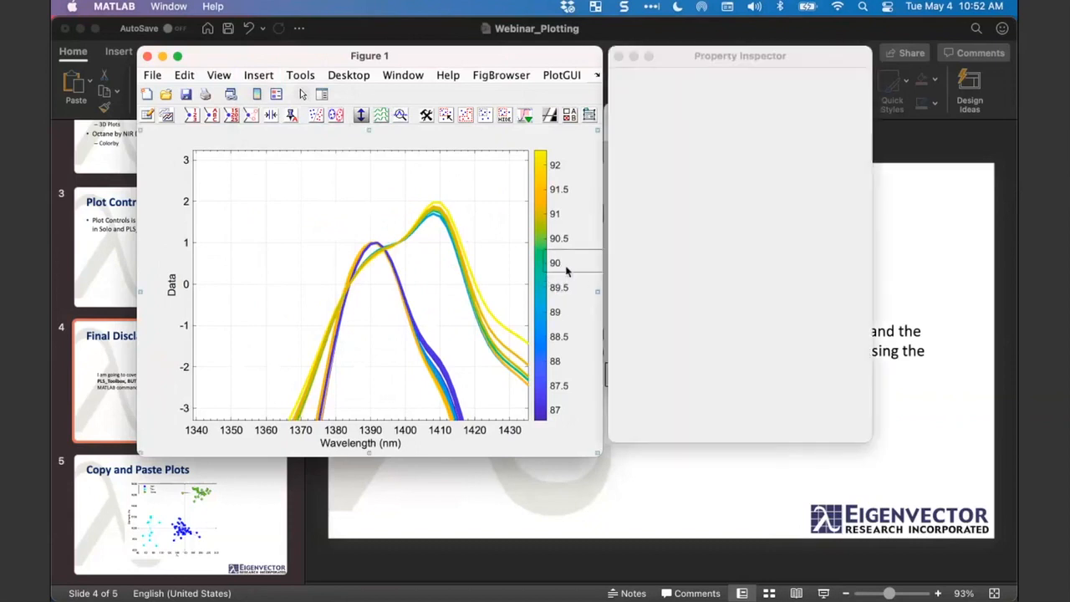
click(617, 57)
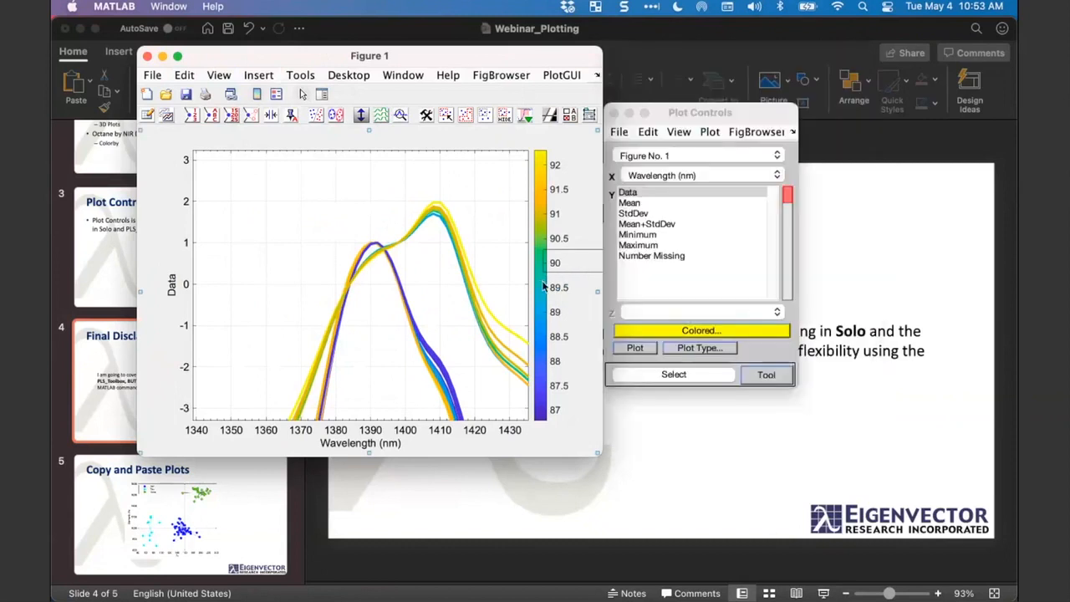
drag(600, 301, 668, 304)
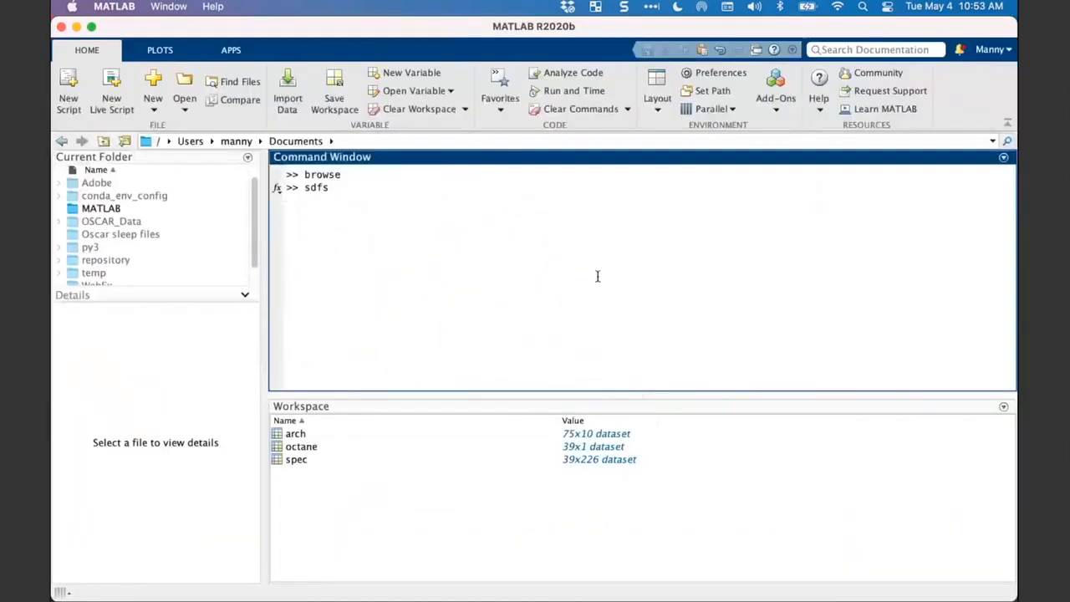
- Bring the MATLAB window up behind Figure 1 and enlarge the empty text box over the colorbar in height and width
key(ctrl+Up)
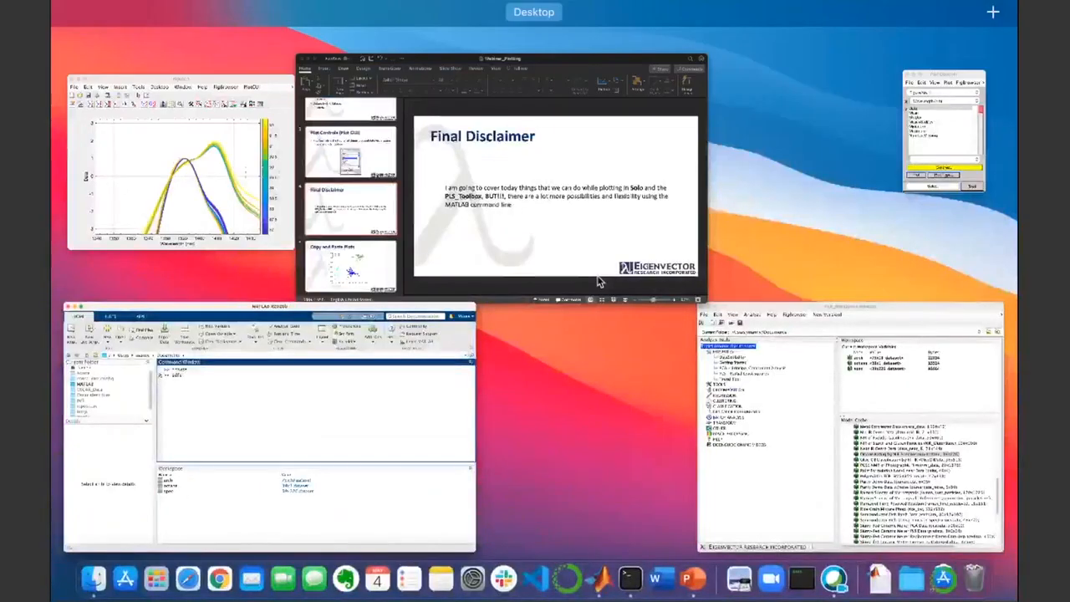
key(ctrl+Up)
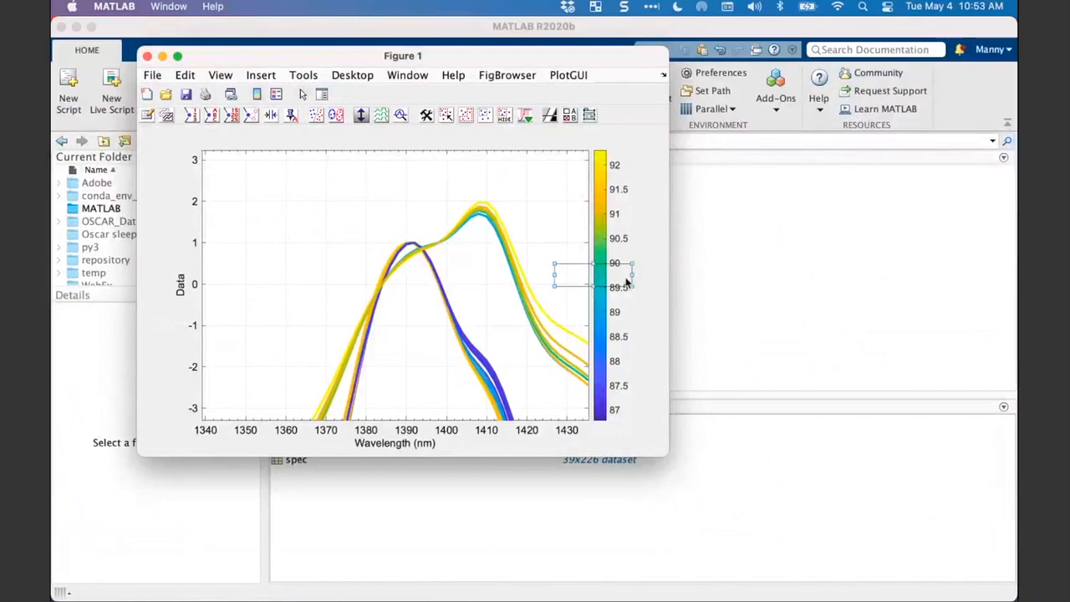
right_click(626, 283)
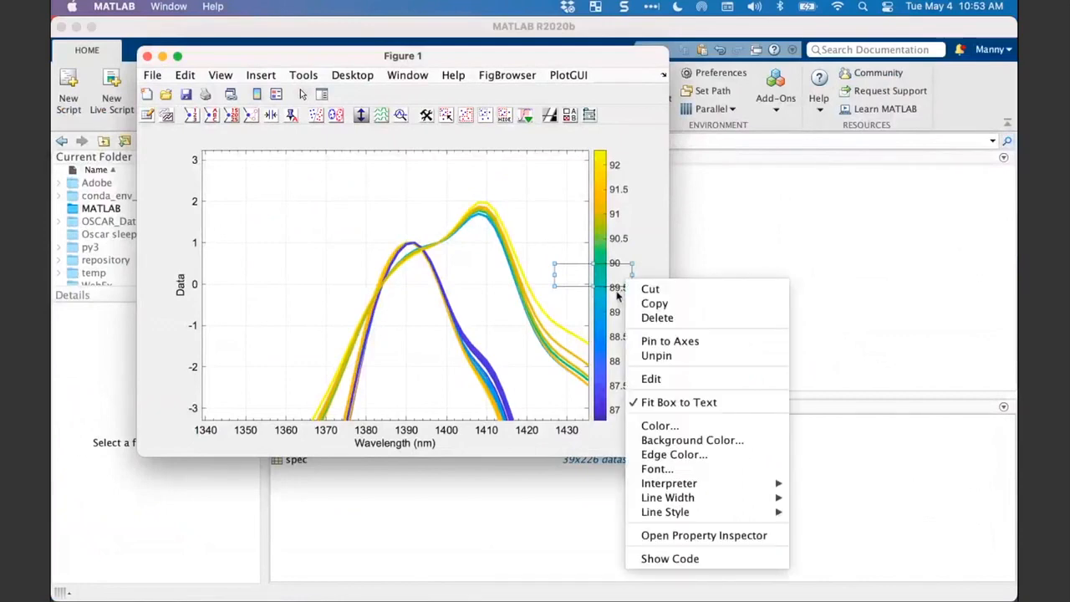
click(593, 286)
drag(593, 285, 594, 297)
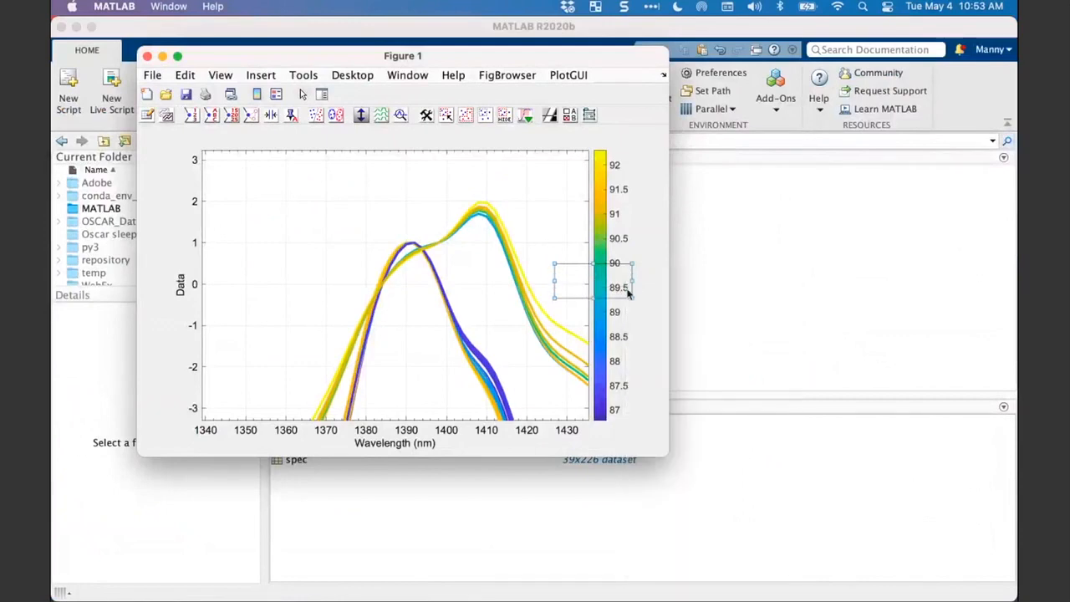
mouse_move(630, 265)
mouse_down()
mouse_move(620, 240)
mouse_move(649, 258)
mouse_up()
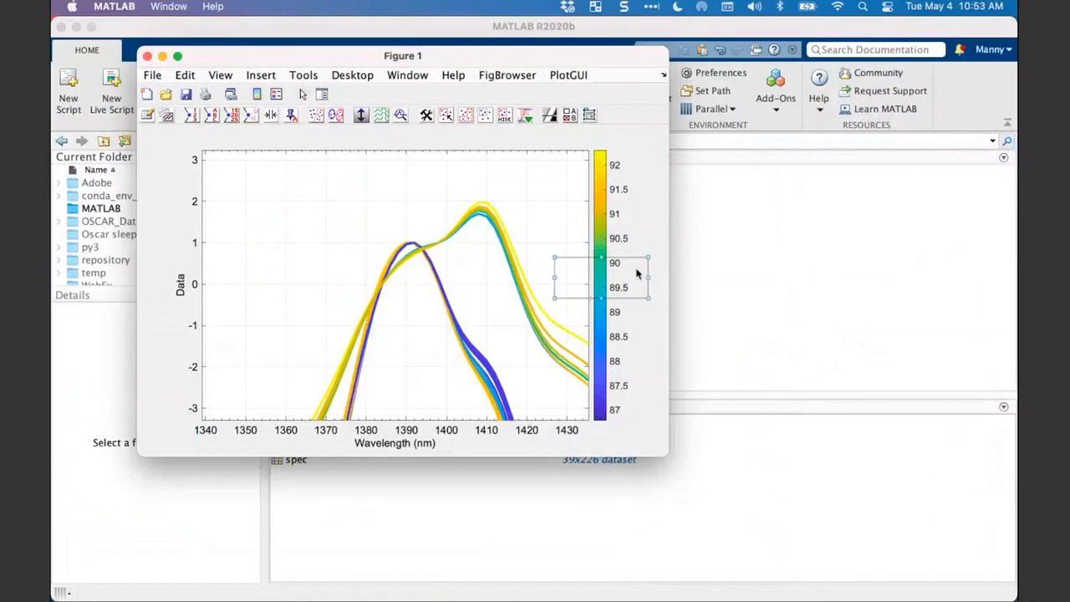
- Enter TEXT in the text box and shrink the box tightly around the word, just beside the colorbar
right_click(636, 273)
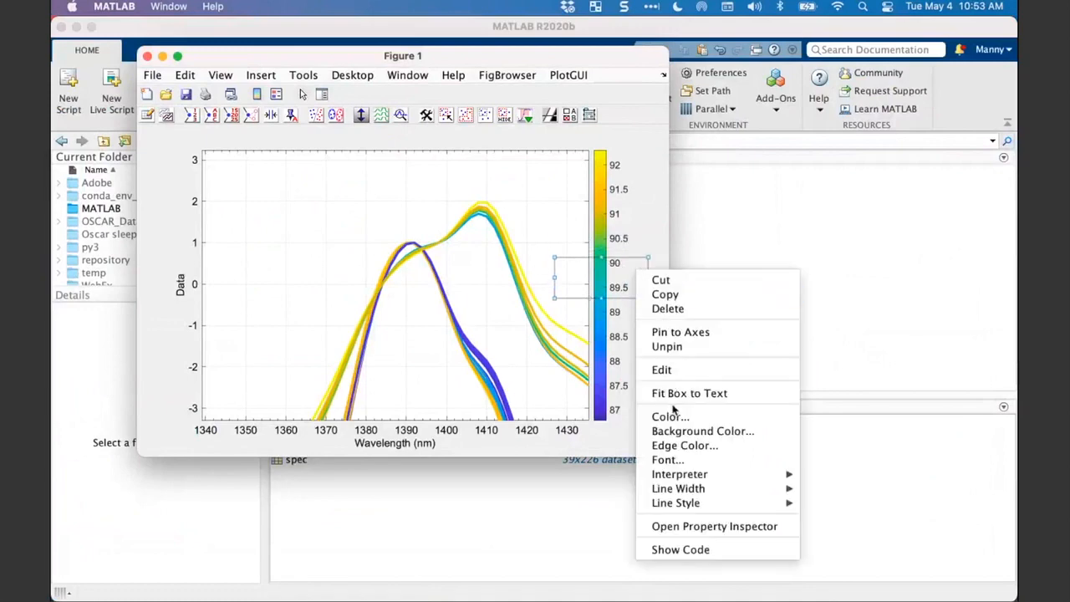
click(629, 278)
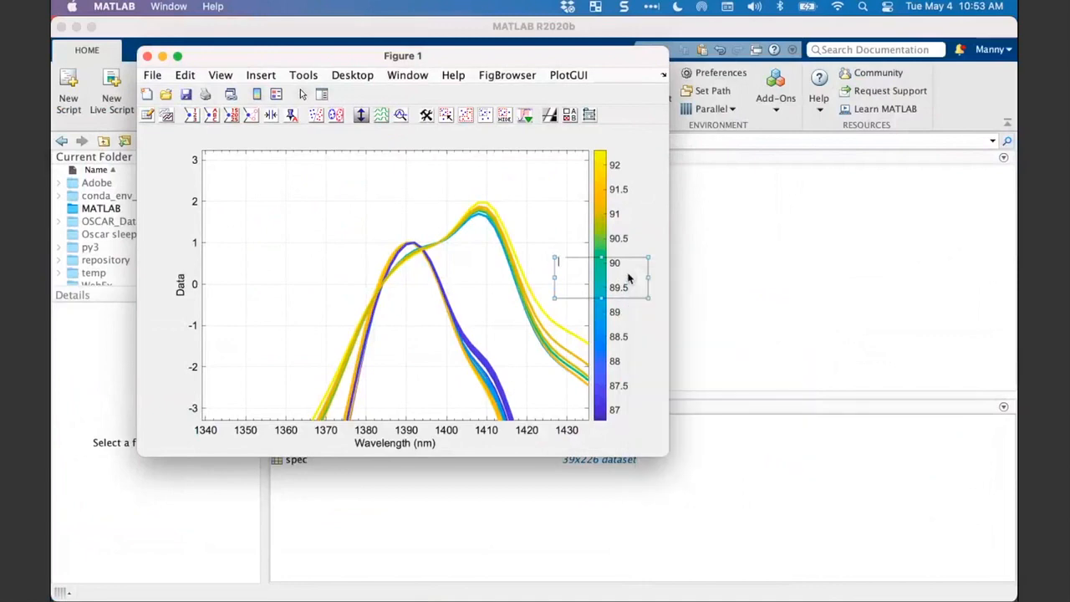
text(TEXT)
drag(644, 293, 581, 266)
- Set the background color of the TEXT box to yellow
right_click(581, 265)
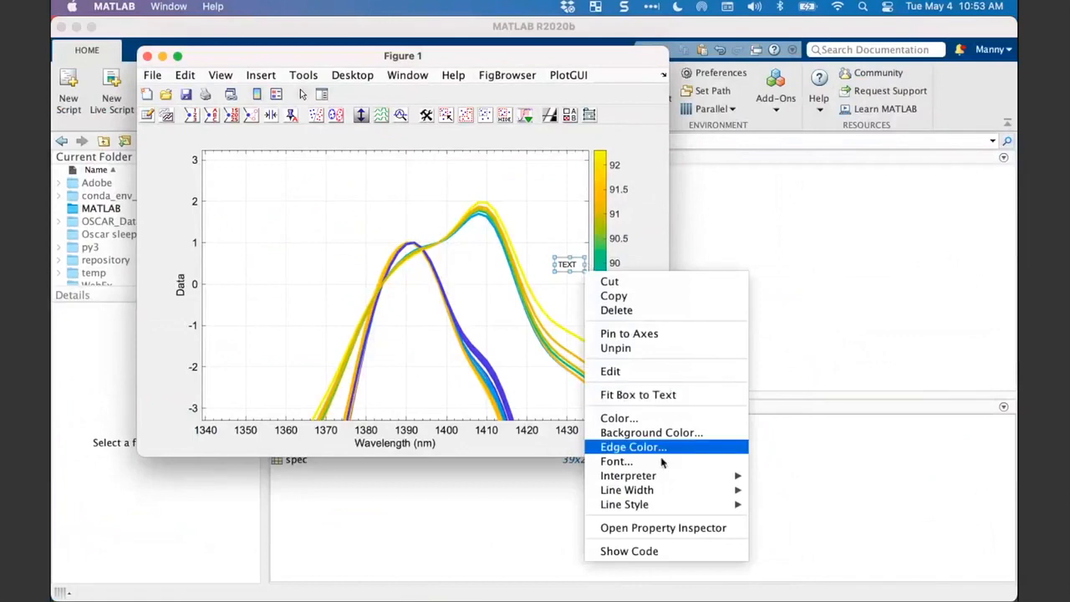
mouse_move(660, 476)
click(659, 435)
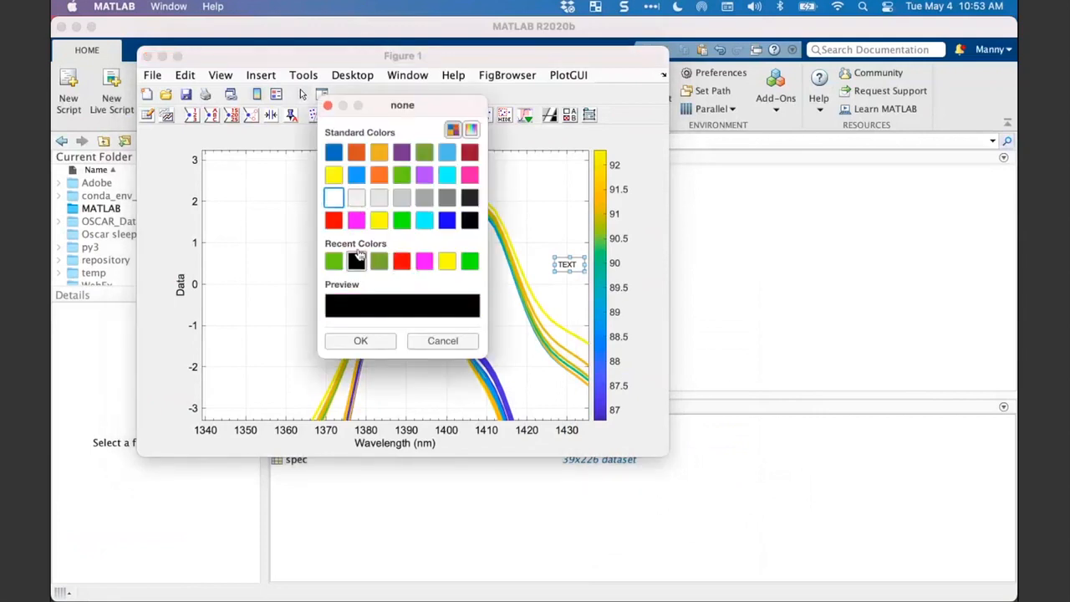
click(448, 264)
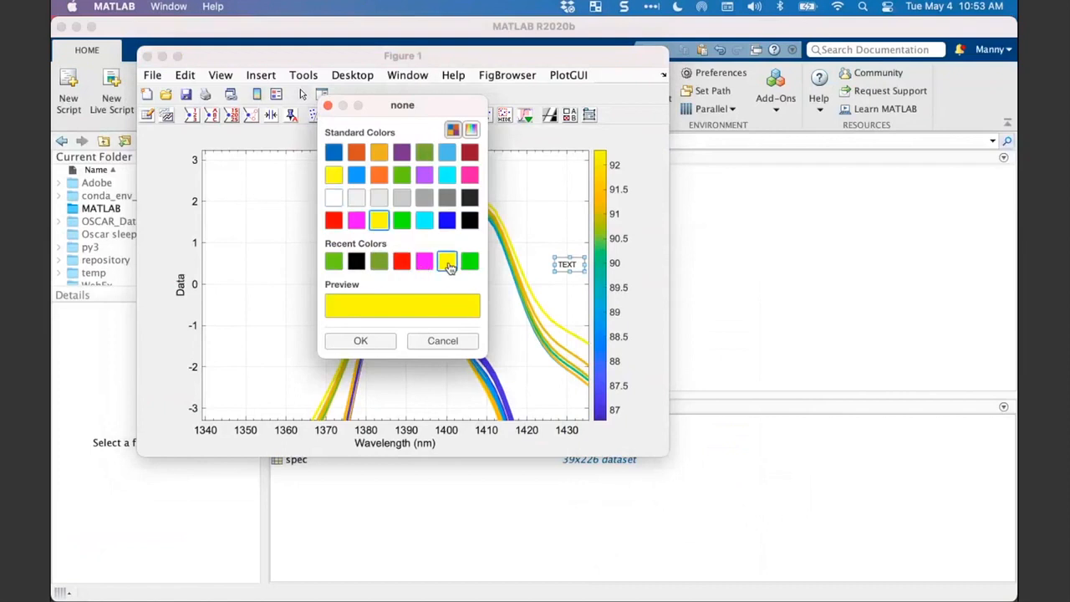
click(378, 345)
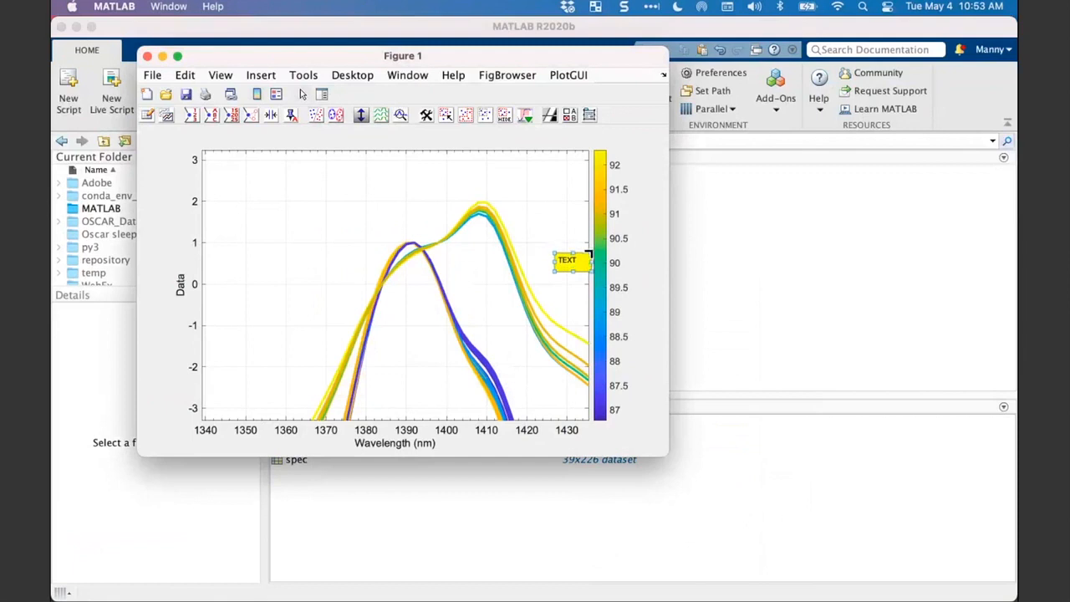
- Open the TEXT box's full properties and set its HorizontalAlignment to center, with the inspector window enlarged to show the position settings
right_click(590, 254)
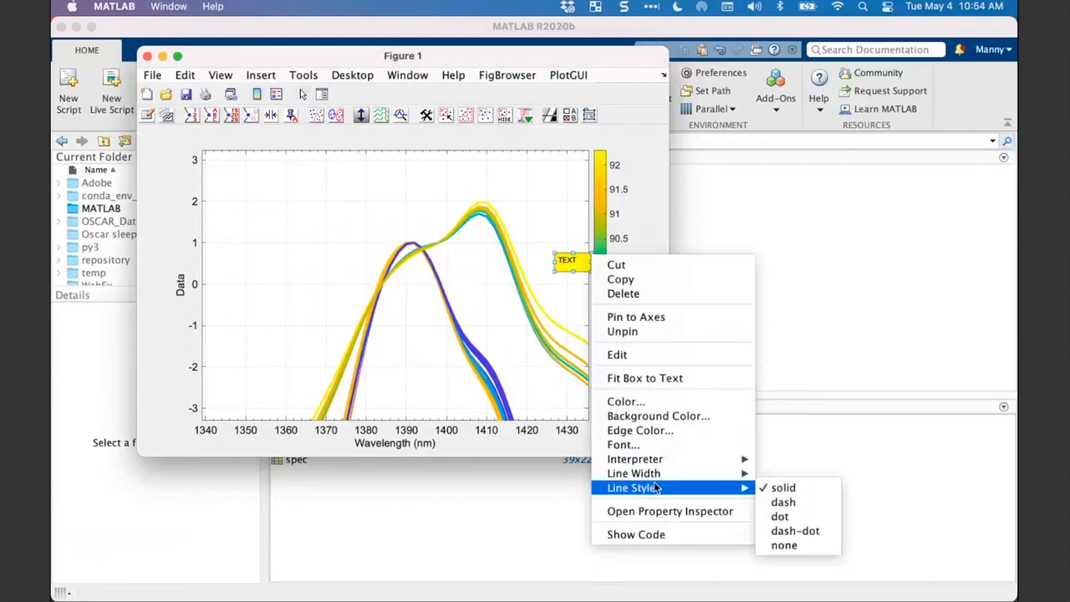
mouse_move(666, 462)
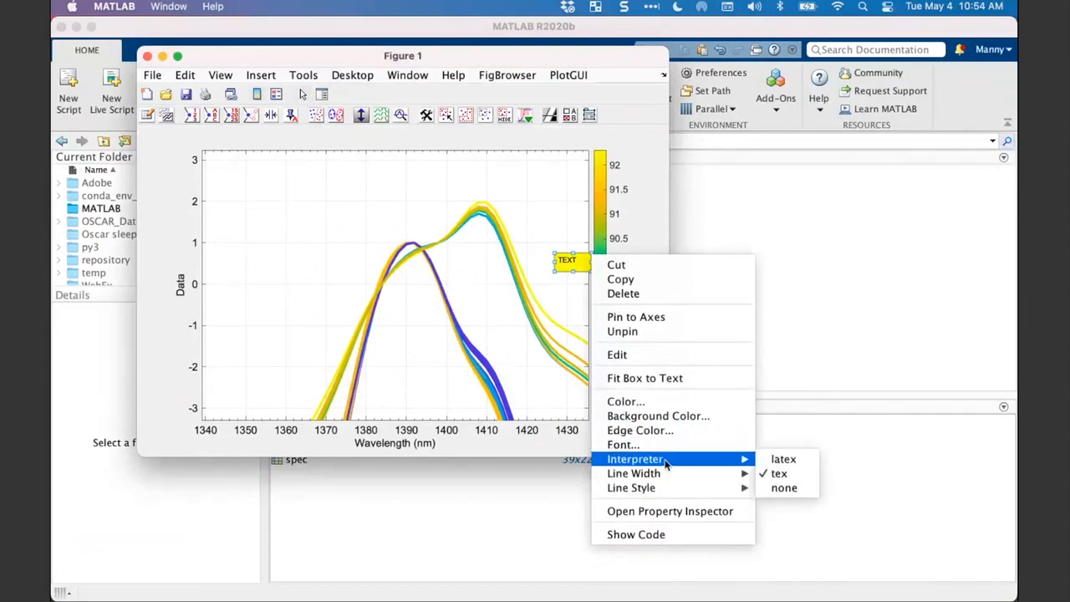
click(647, 511)
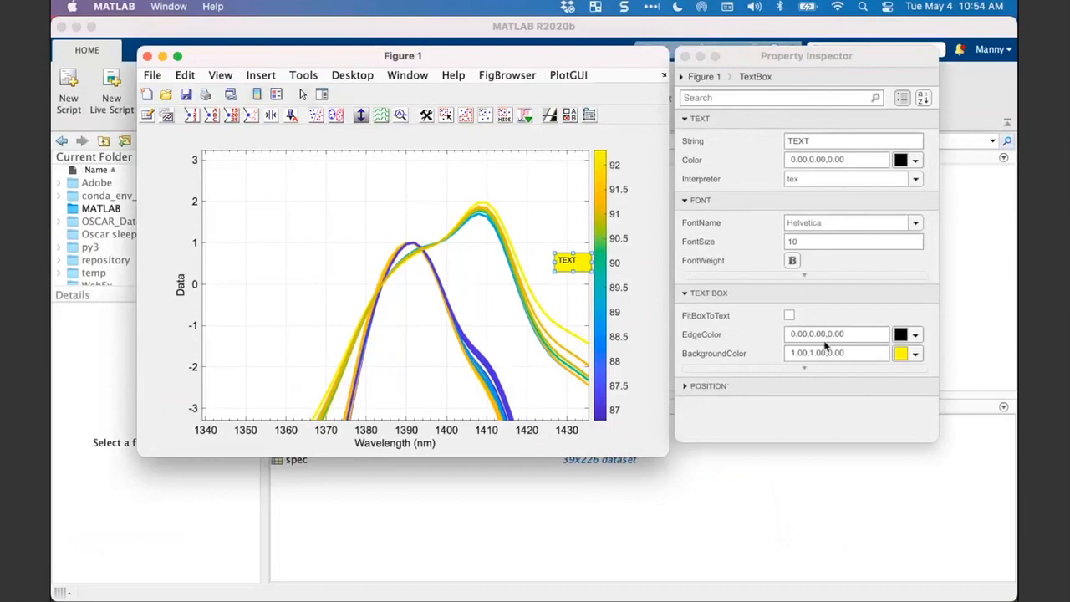
click(769, 60)
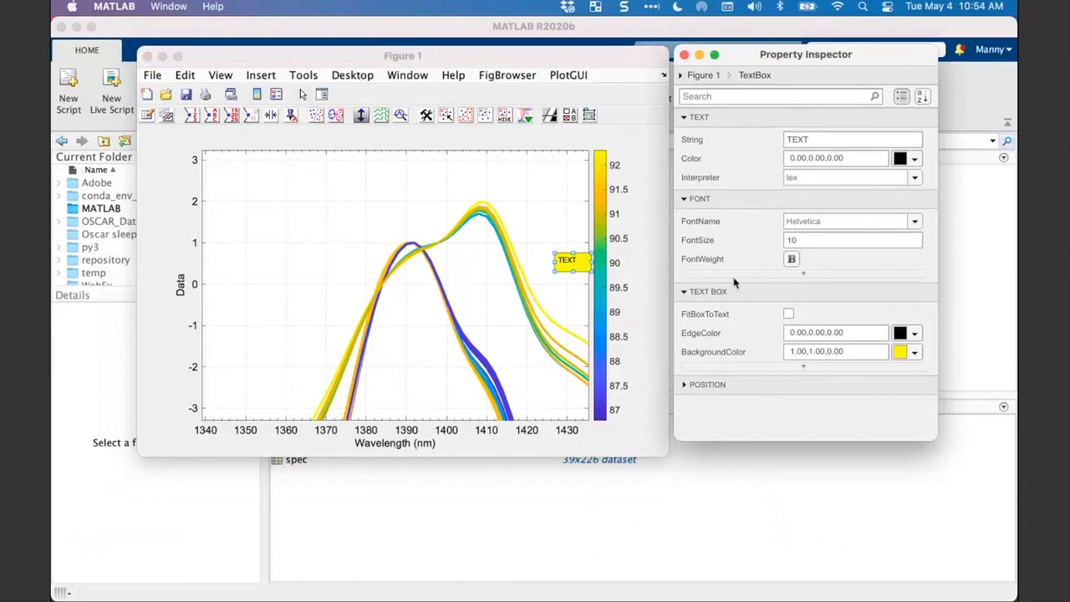
click(686, 385)
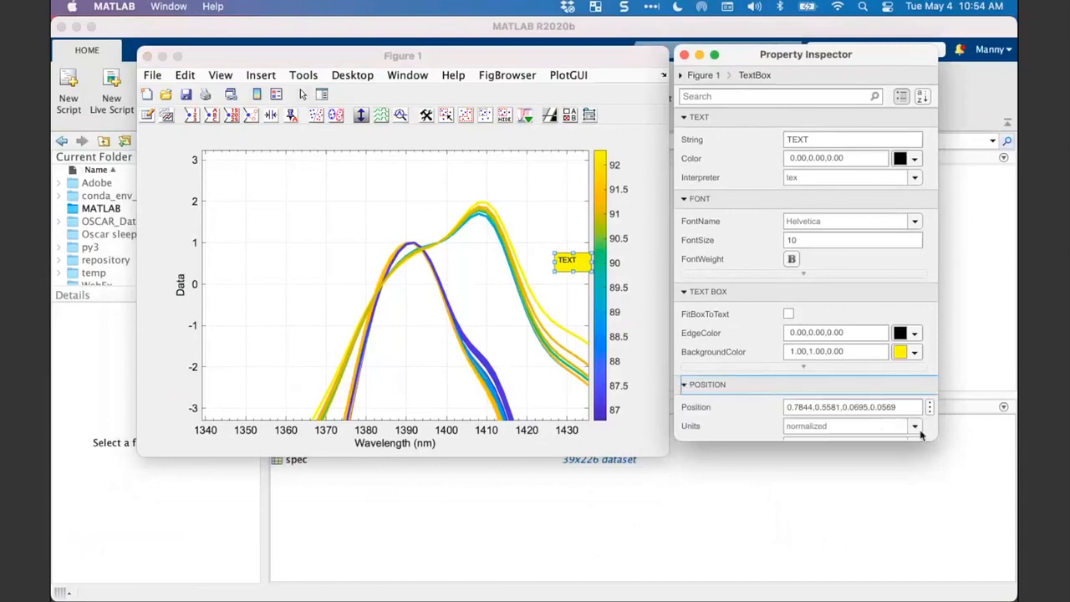
drag(925, 434, 930, 524)
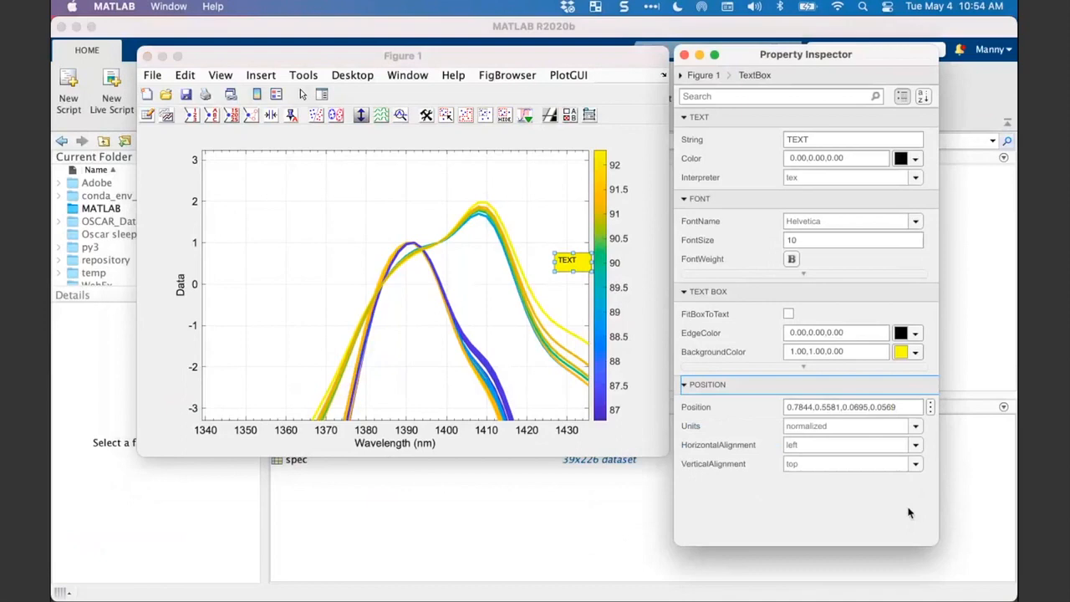
click(915, 447)
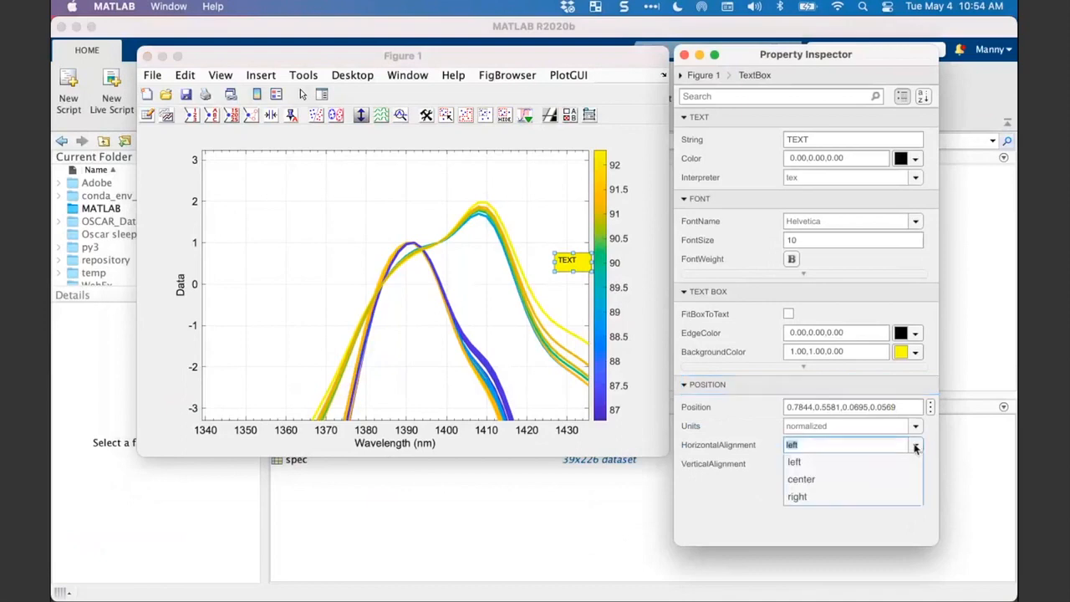
click(884, 480)
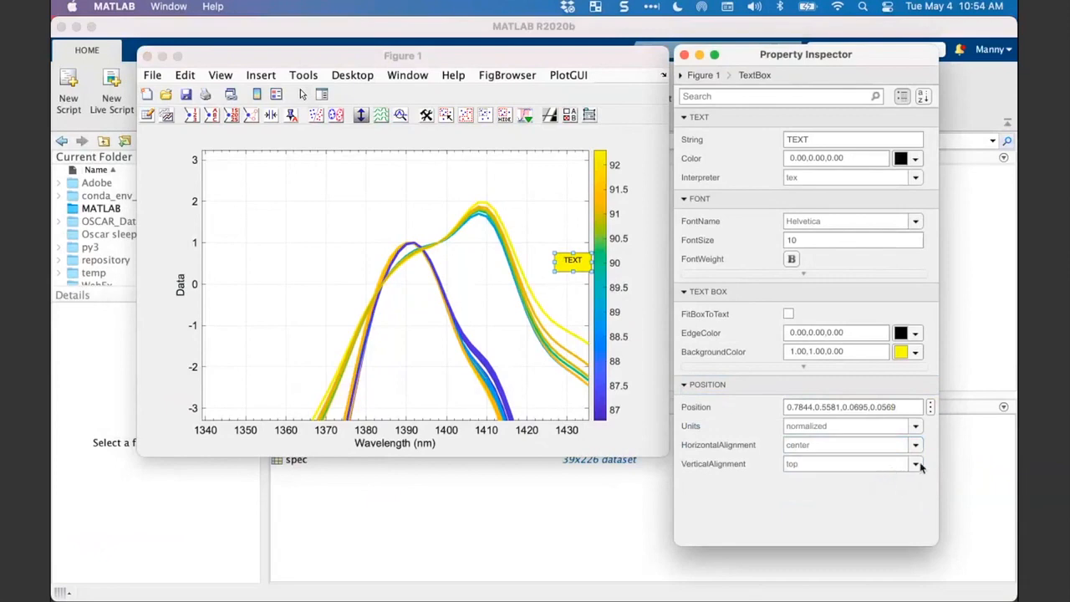
- Review the available VerticalAlignment and Units options for the text box without changing them
click(915, 465)
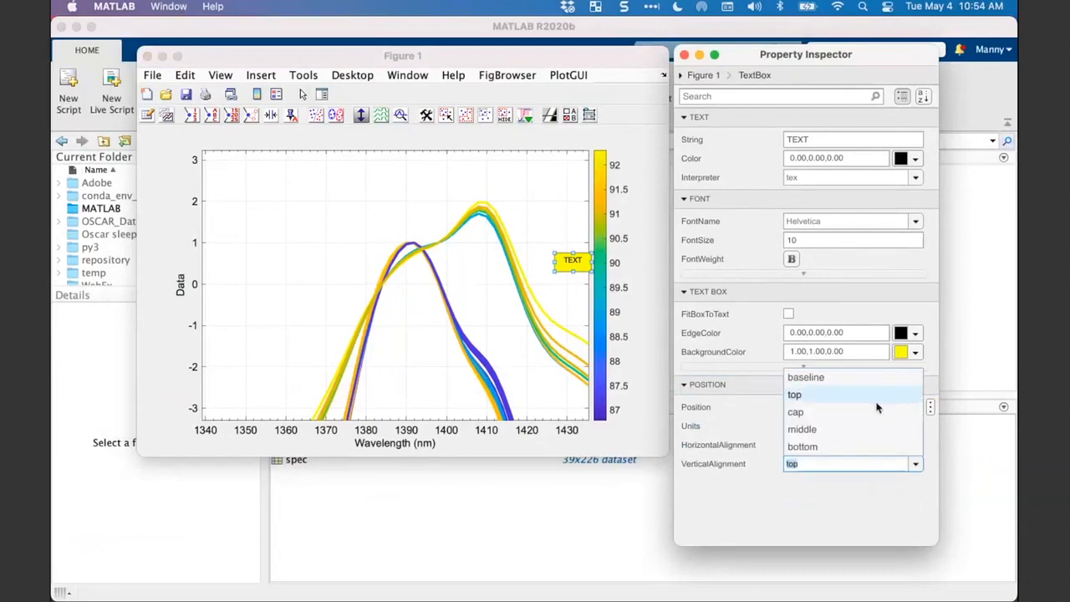
click(768, 462)
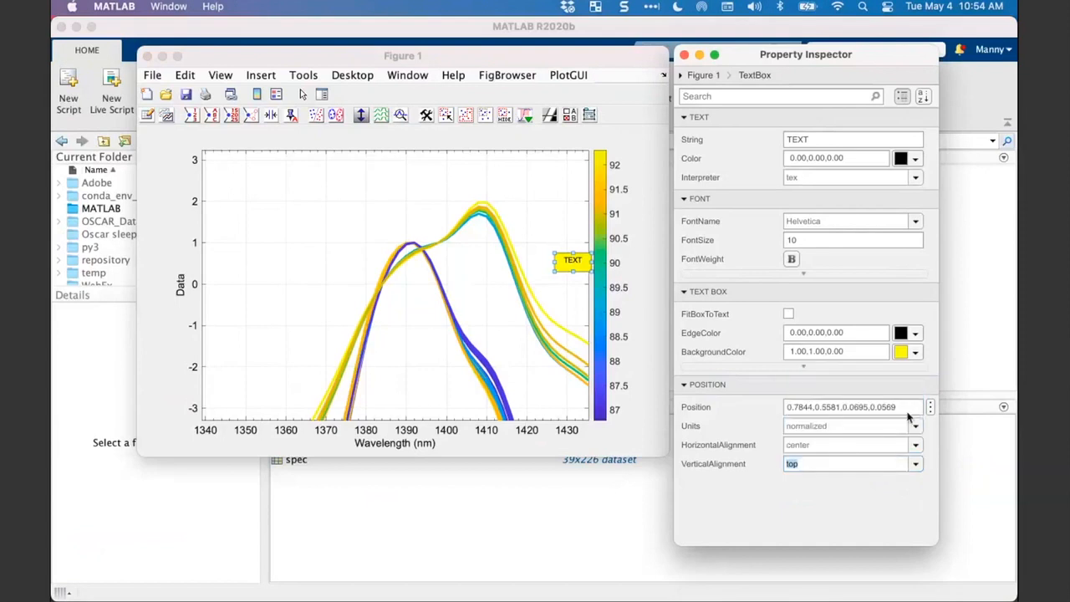
click(915, 428)
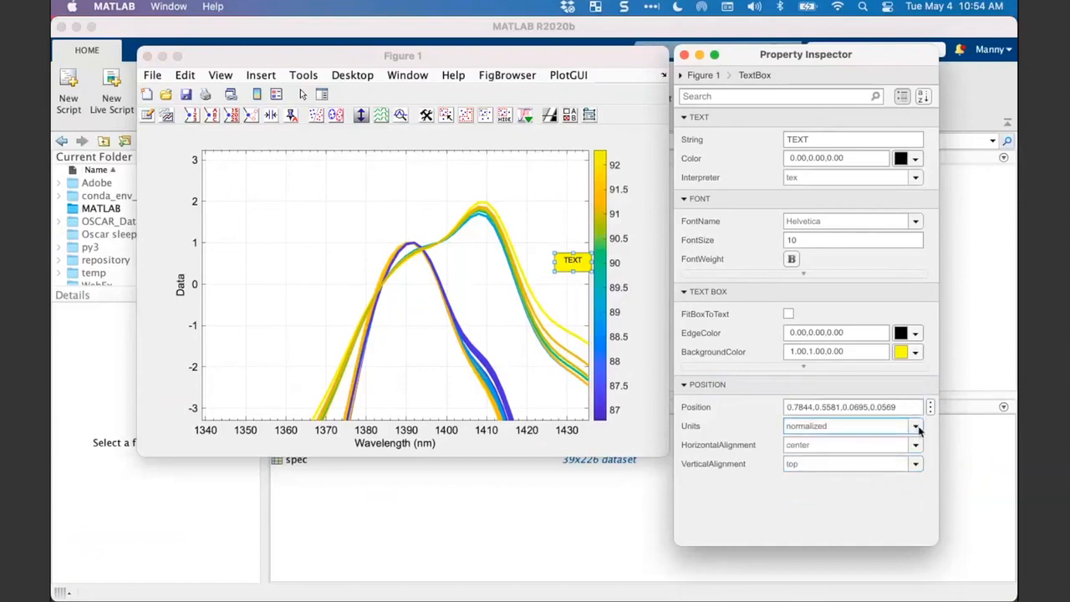
click(916, 427)
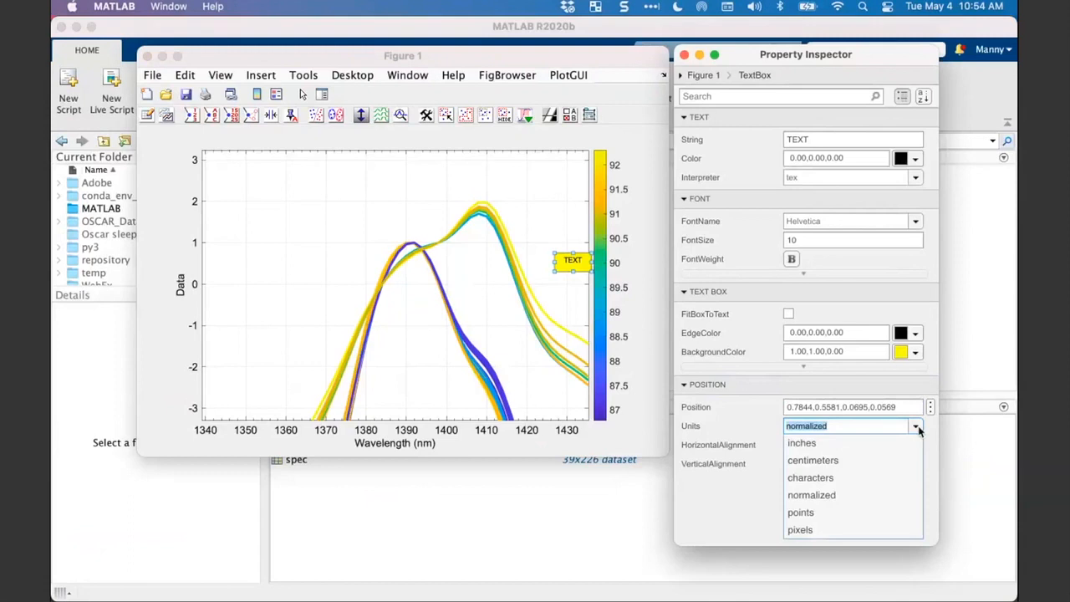
click(917, 428)
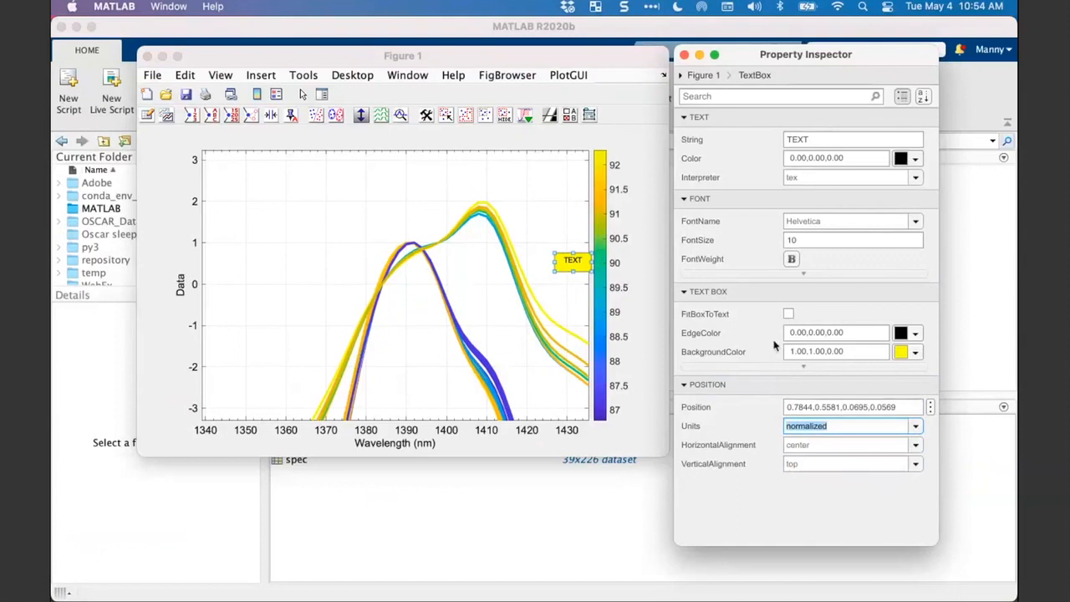
- Resize the yellow text box to about 0.082 by 0.052 normalized units and move the Property Inspector clear of Figure 1
drag(555, 253, 547, 255)
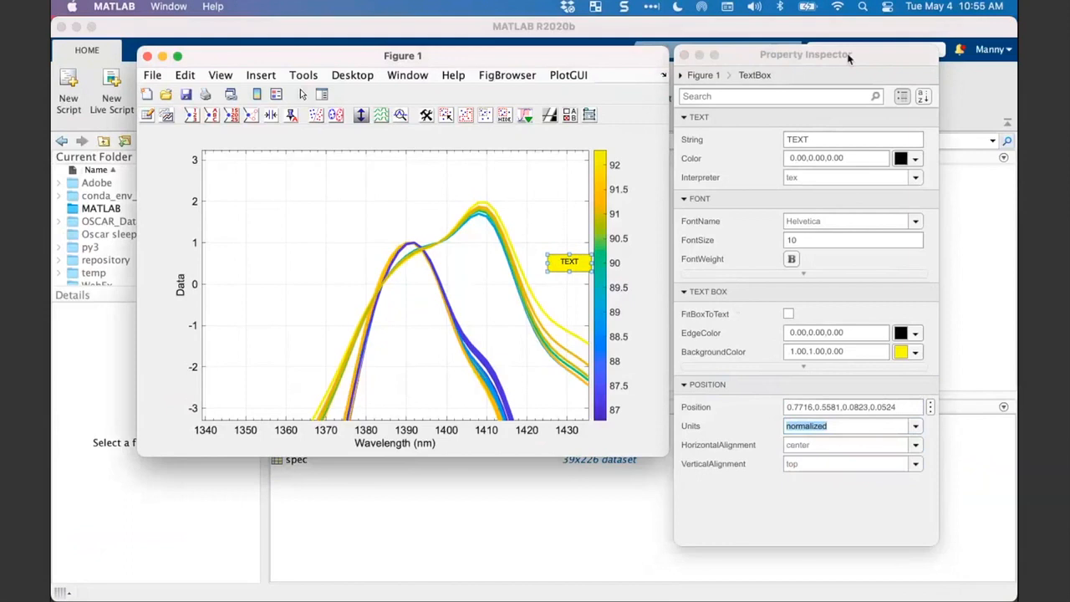
drag(848, 57, 852, 72)
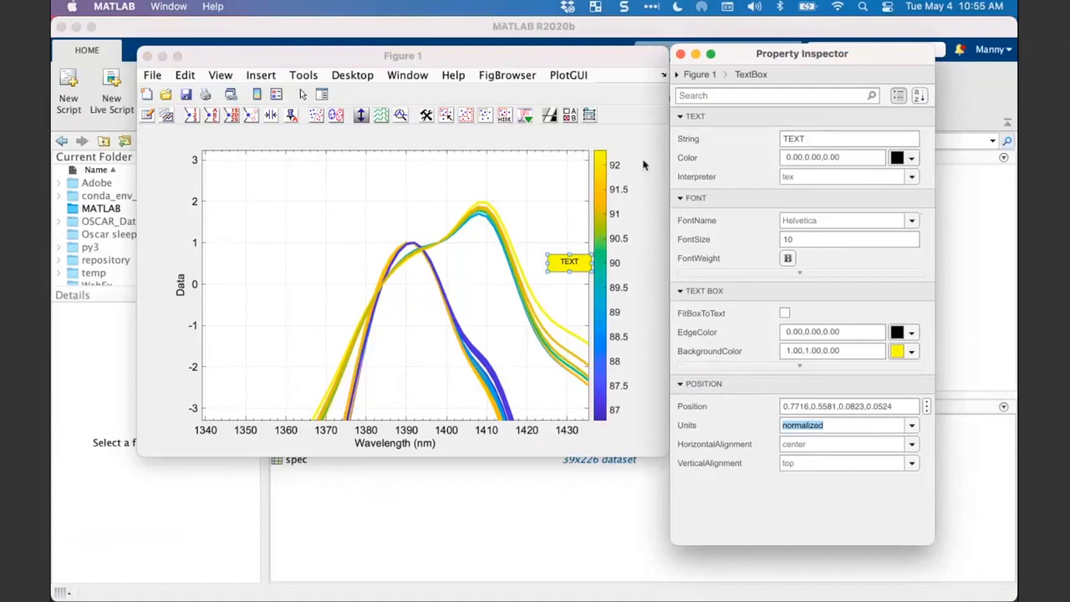
click(360, 98)
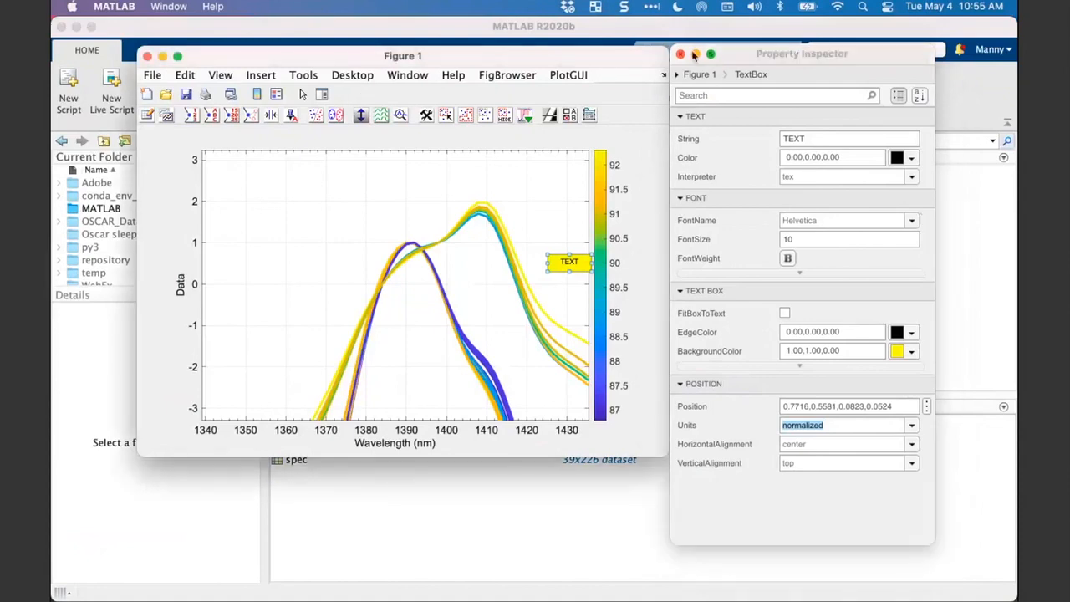
drag(729, 56, 779, 68)
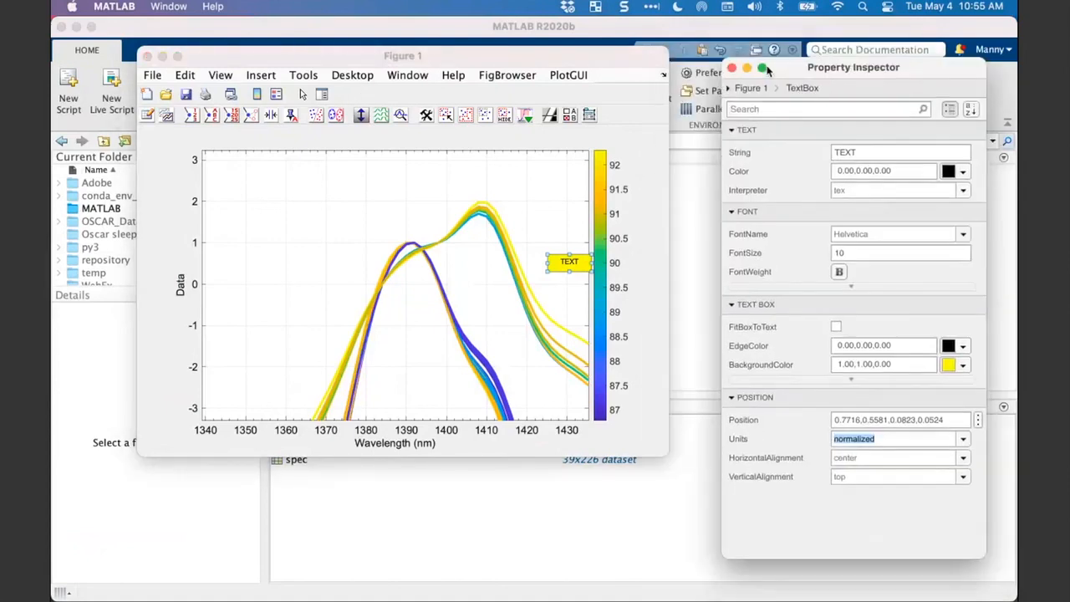
- Inspect the properties of Figure 1 itself and of one of the spectral curves
click(629, 170)
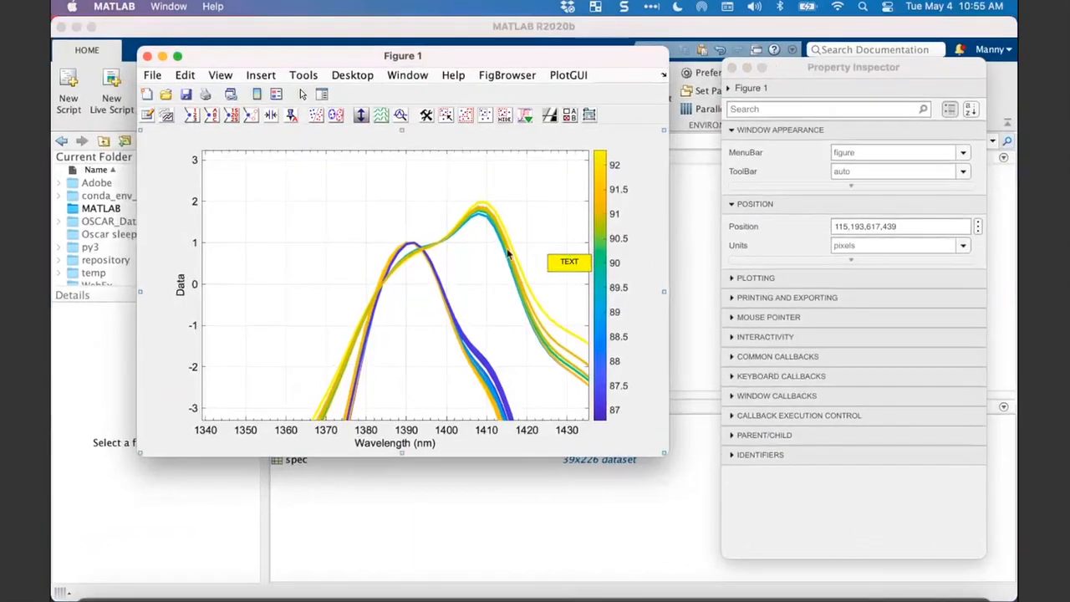
click(501, 241)
click(512, 218)
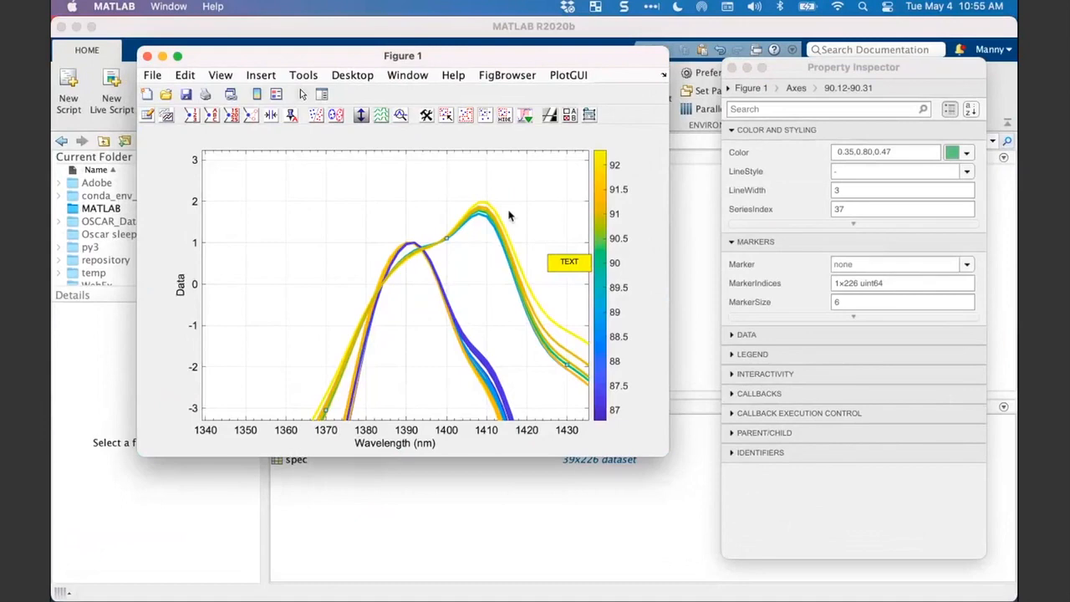
- Restore Figure 1's full axis range and leave plot edit mode with the Property Inspector closed
click(731, 68)
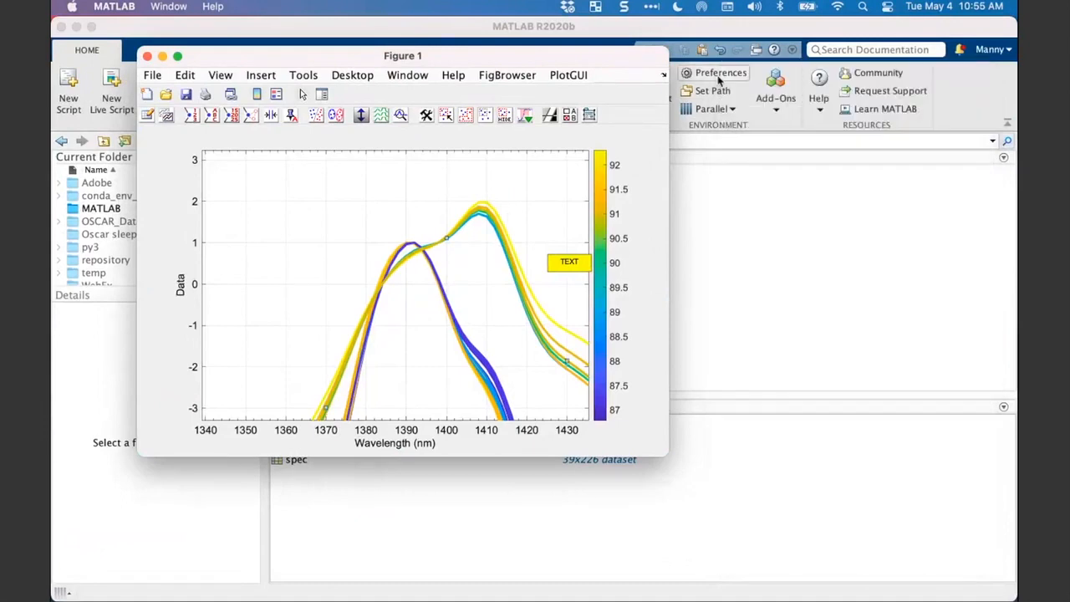
click(526, 142)
click(508, 205)
double_click(510, 214)
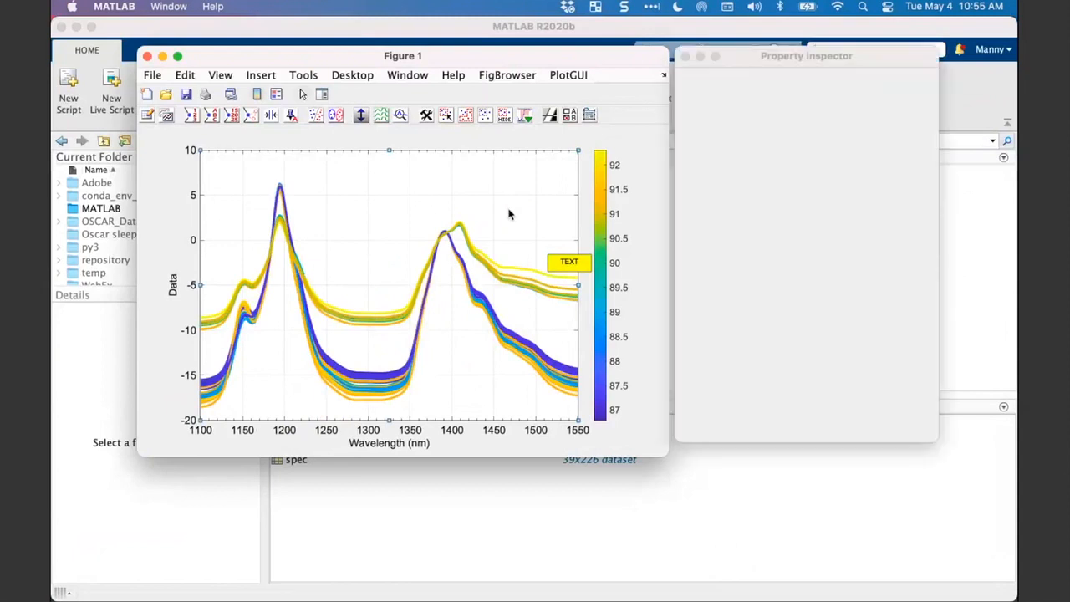
click(684, 57)
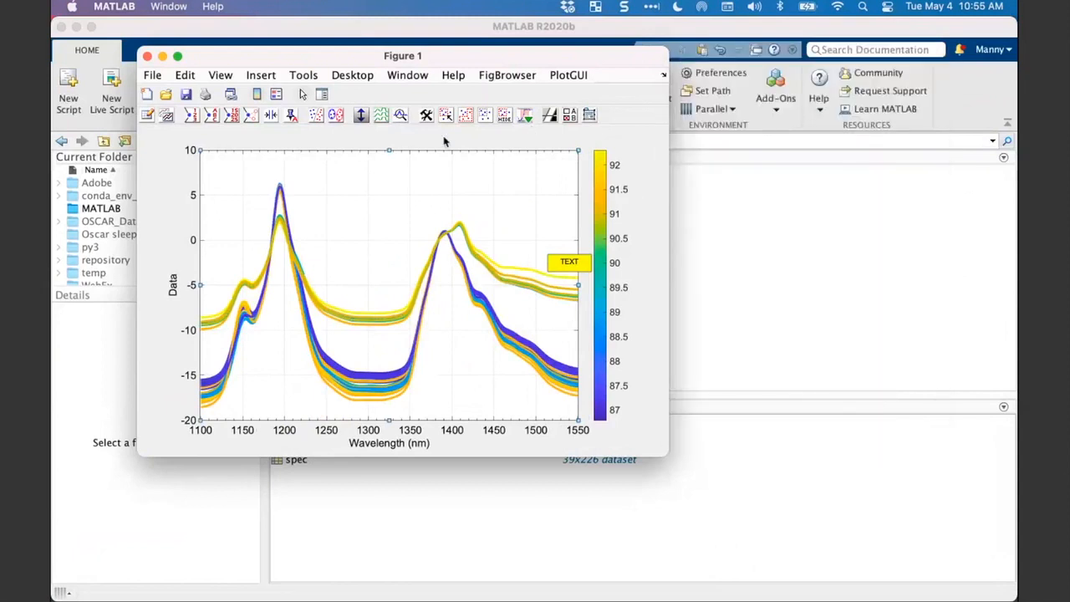
click(302, 94)
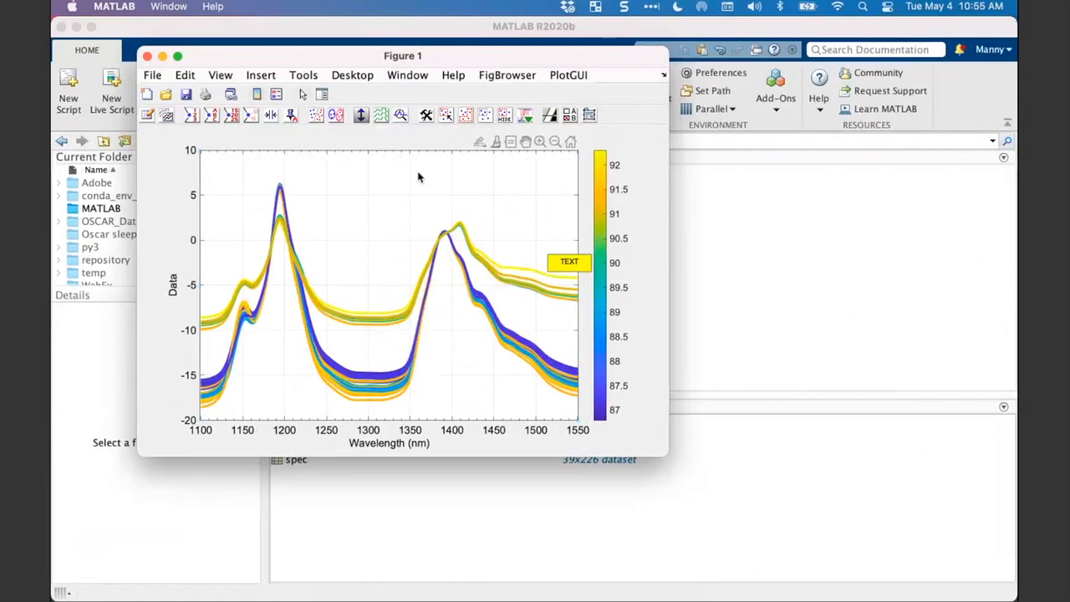
- Bring up Plot Controls for Figure 1, move it clear of the figure and look over its file commands
click(419, 178)
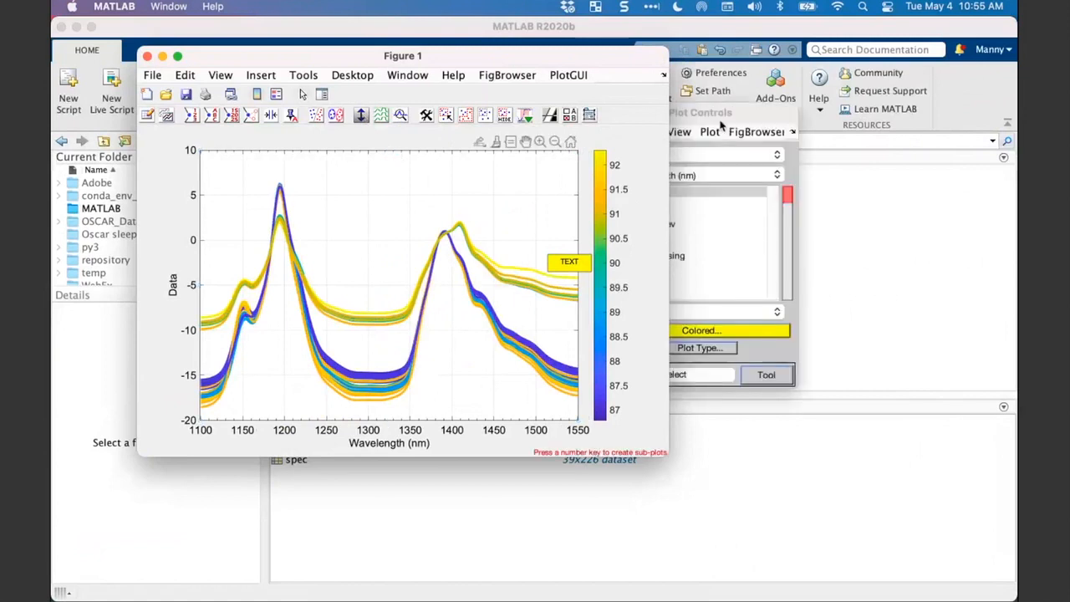
drag(721, 116, 788, 118)
click(695, 135)
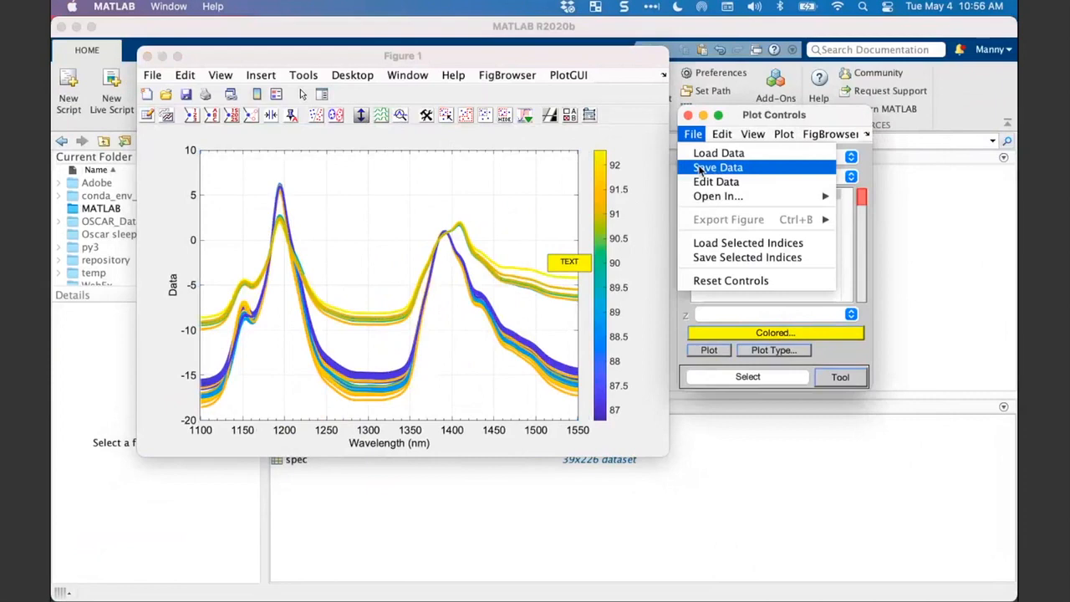
click(748, 117)
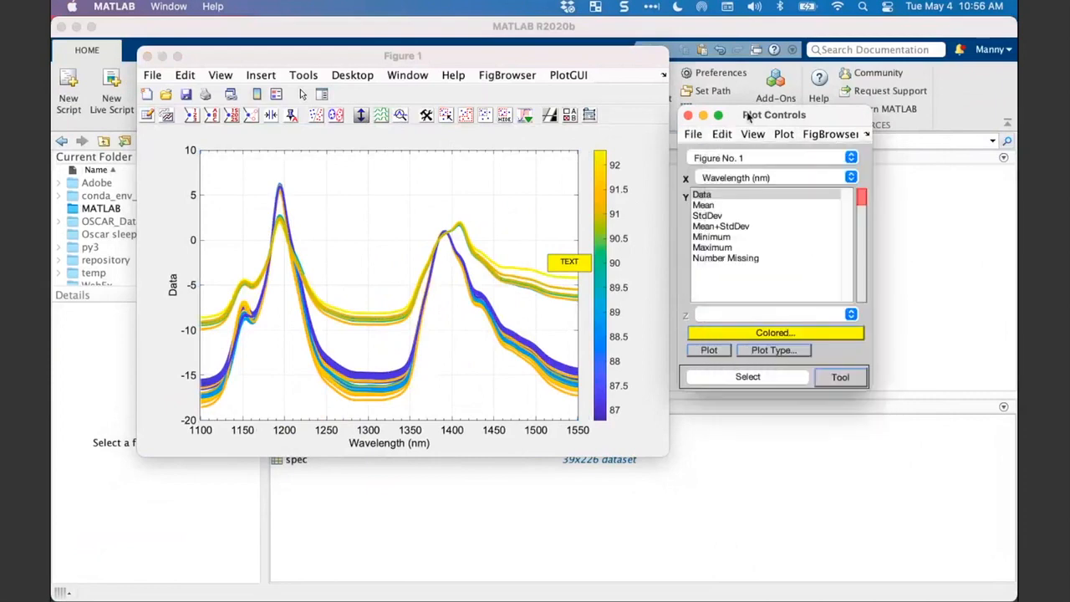
- Compare the Mean and Data plots of the spectra in Figure 1, finishing with Mean on the Y axis
click(713, 207)
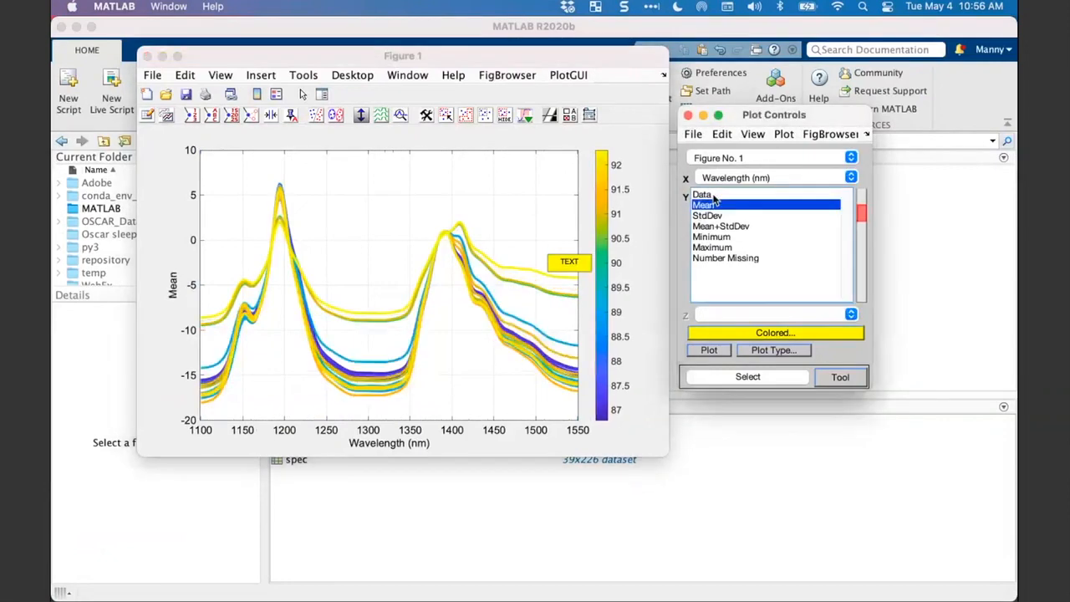
click(712, 195)
click(693, 135)
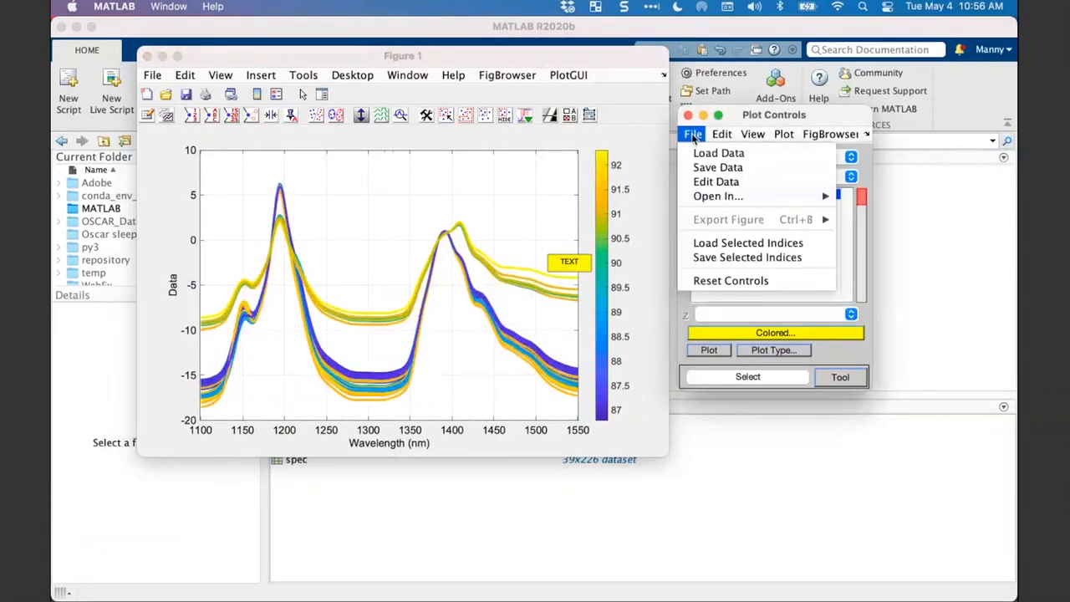
click(748, 112)
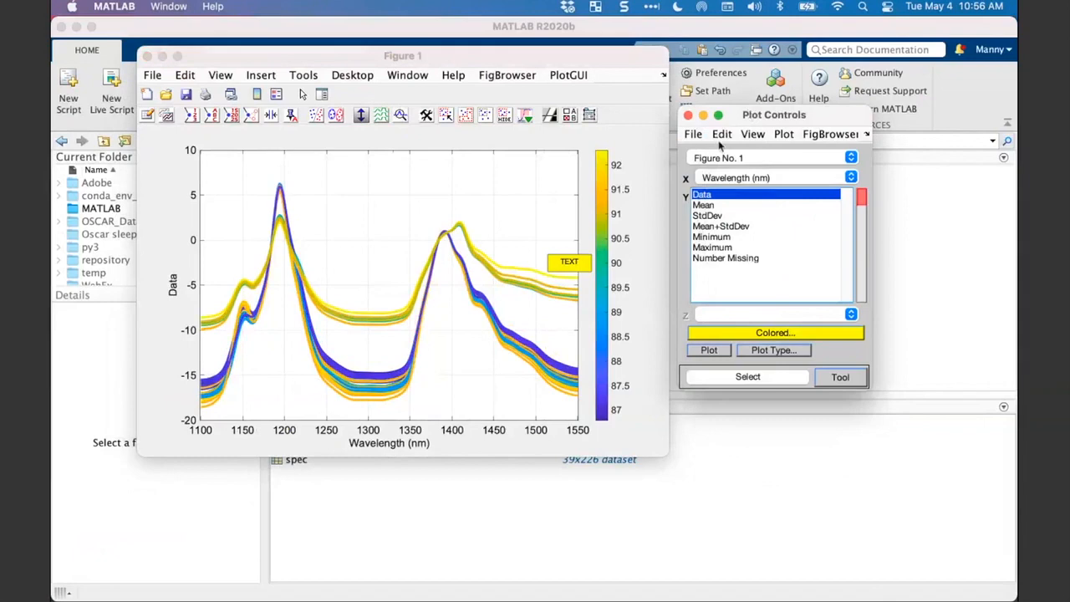
click(707, 205)
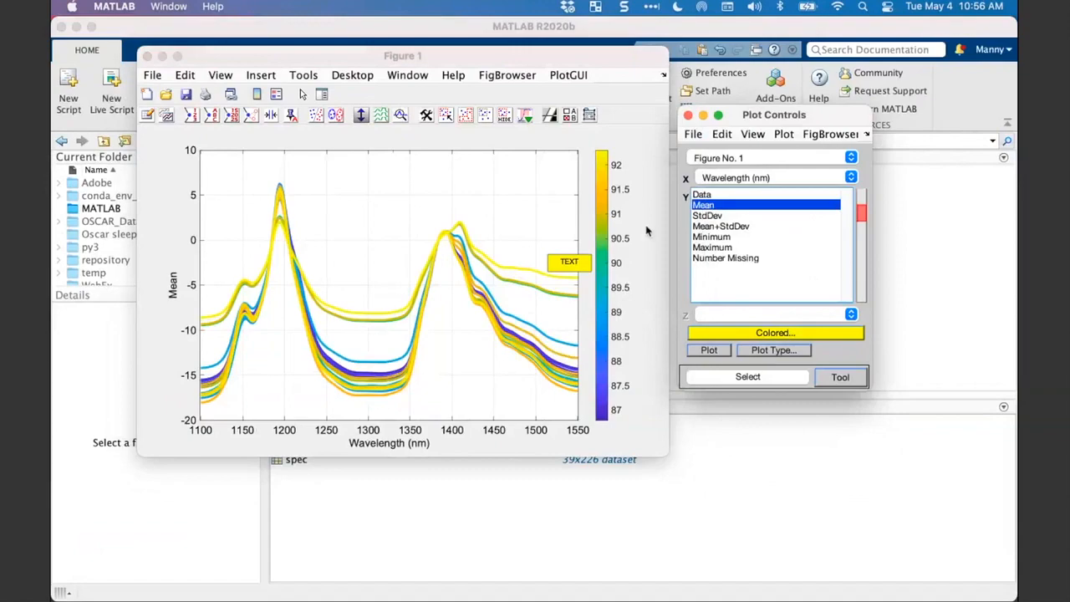
- Open the spec dataset from the Workspace Browser in the DataSet Editor and generate its Summary Statistics
key(ctrl+Up)
click(851, 150)
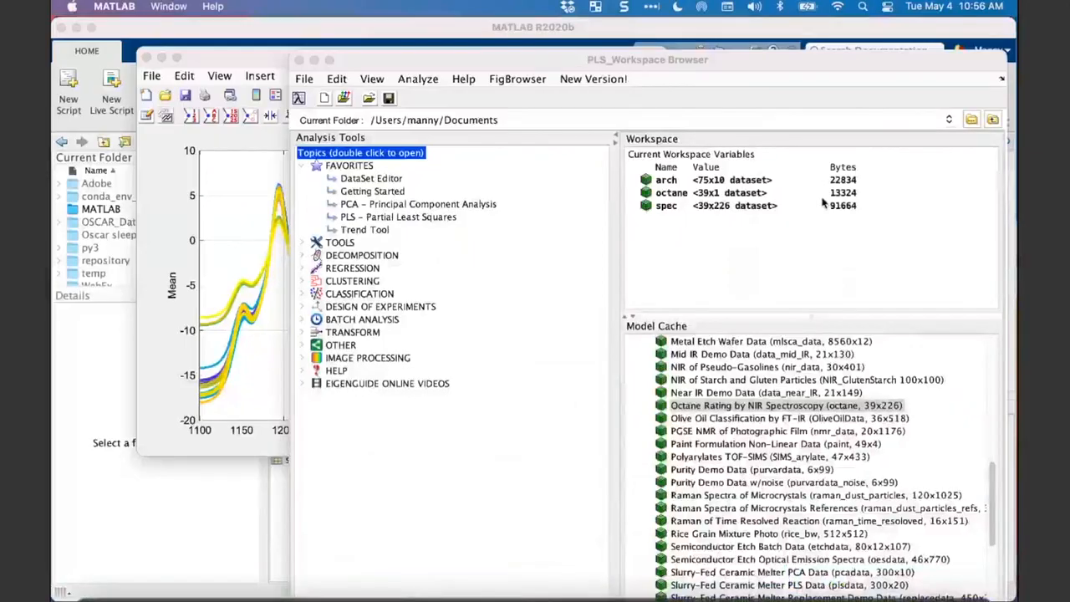
click(662, 208)
drag(662, 208, 371, 178)
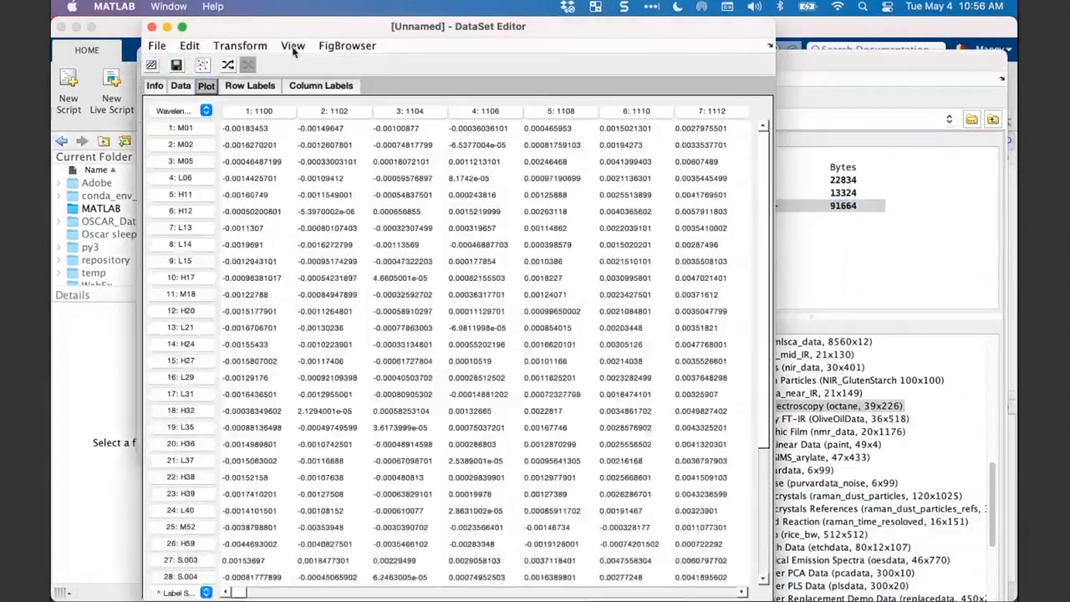
click(293, 47)
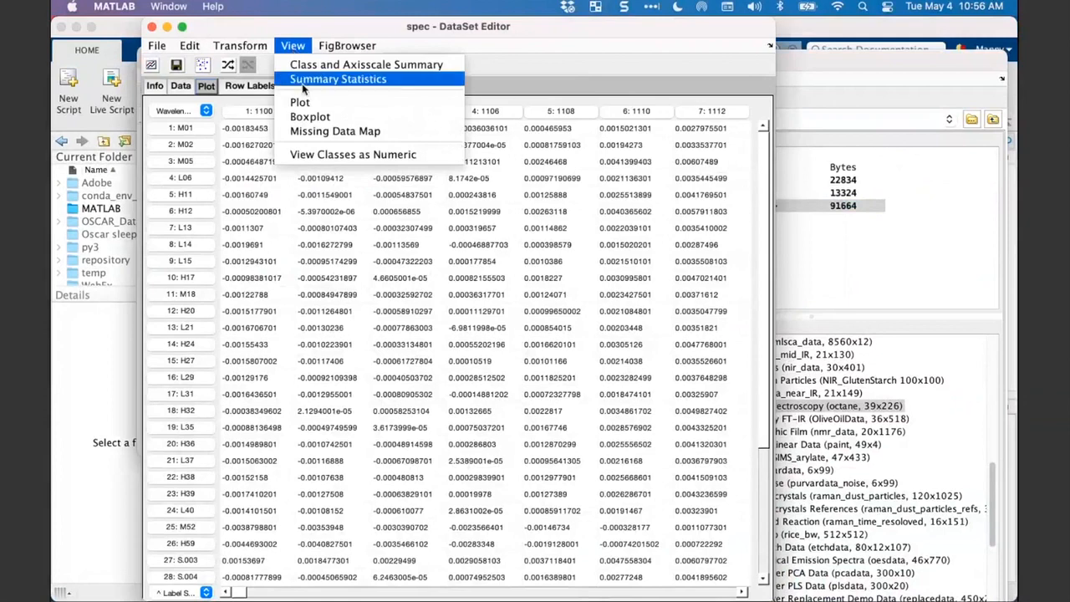
click(304, 82)
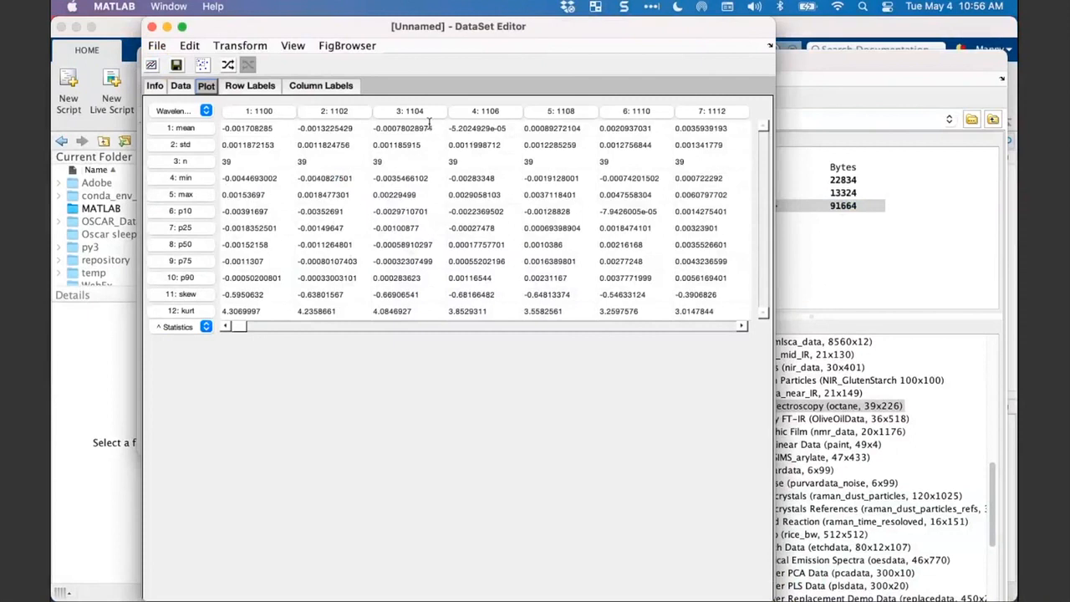
- Plot the summary statistics dataset by rows against wavelength
click(206, 88)
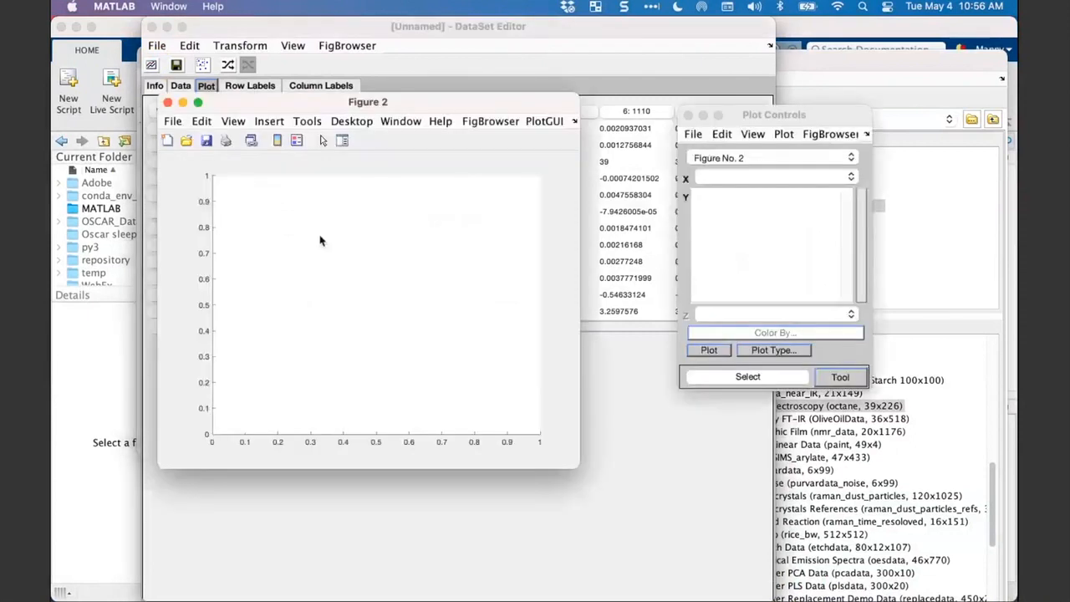
click(784, 135)
click(796, 168)
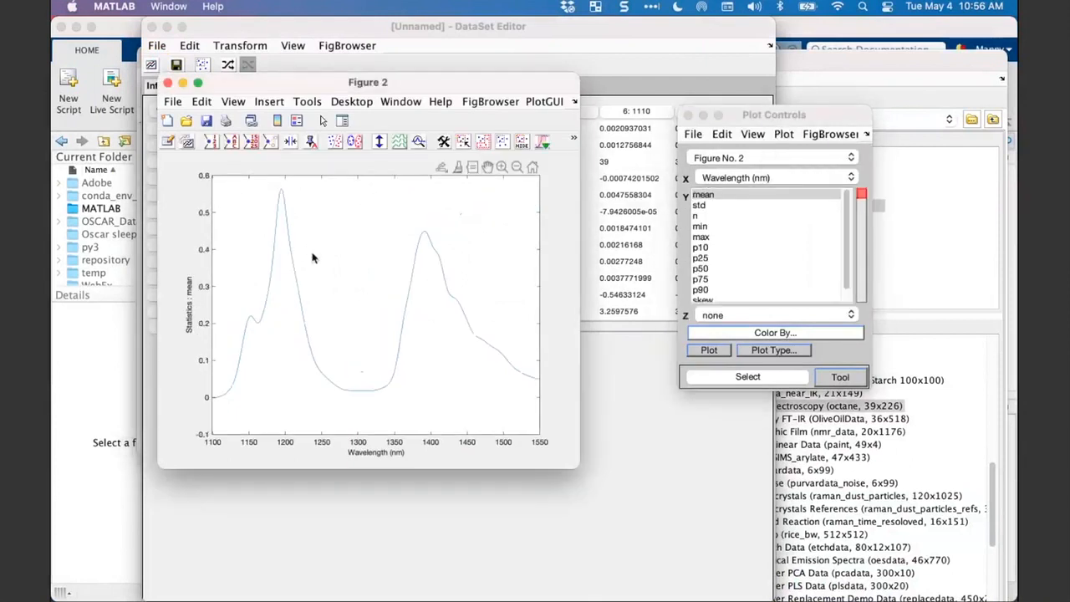
- Plot std alone, mean together with std, and mean together with min and max in Figure 2
click(707, 206)
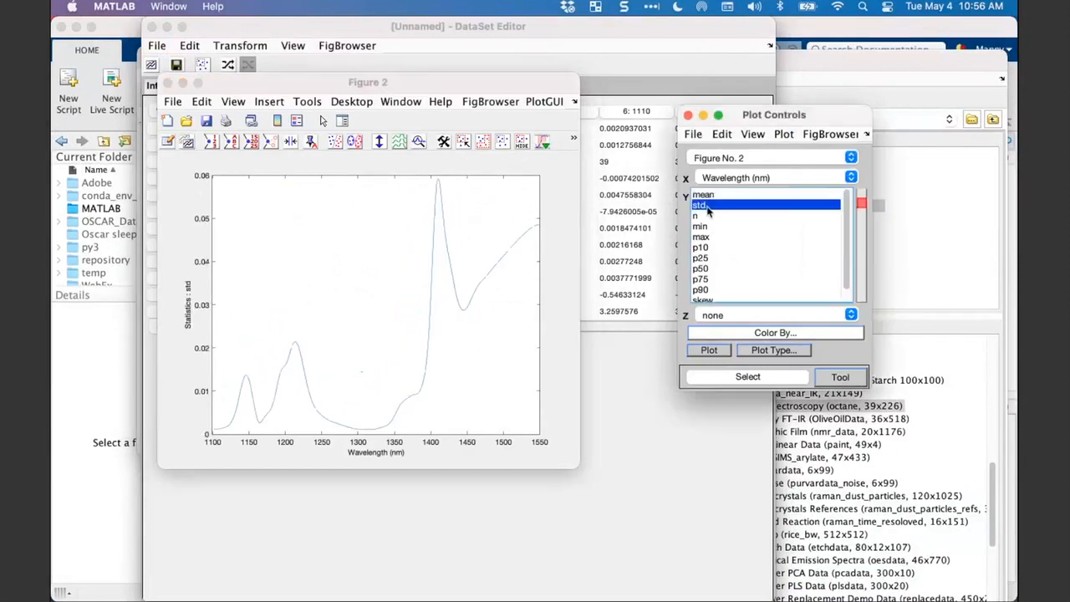
shift+click(706, 197)
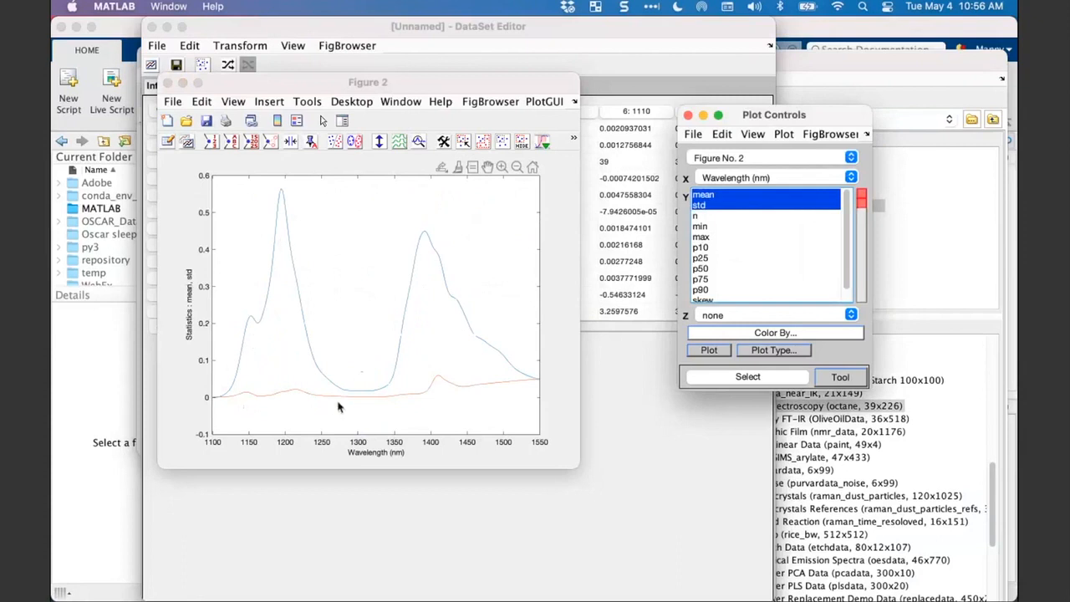
super+click(708, 207)
super+click(704, 234)
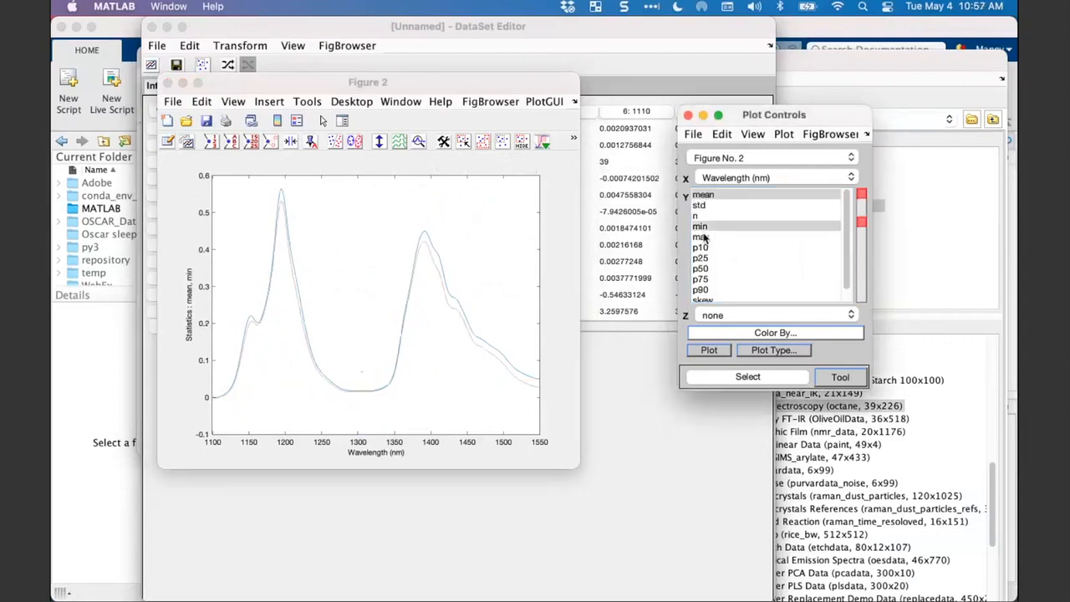
super+click(704, 237)
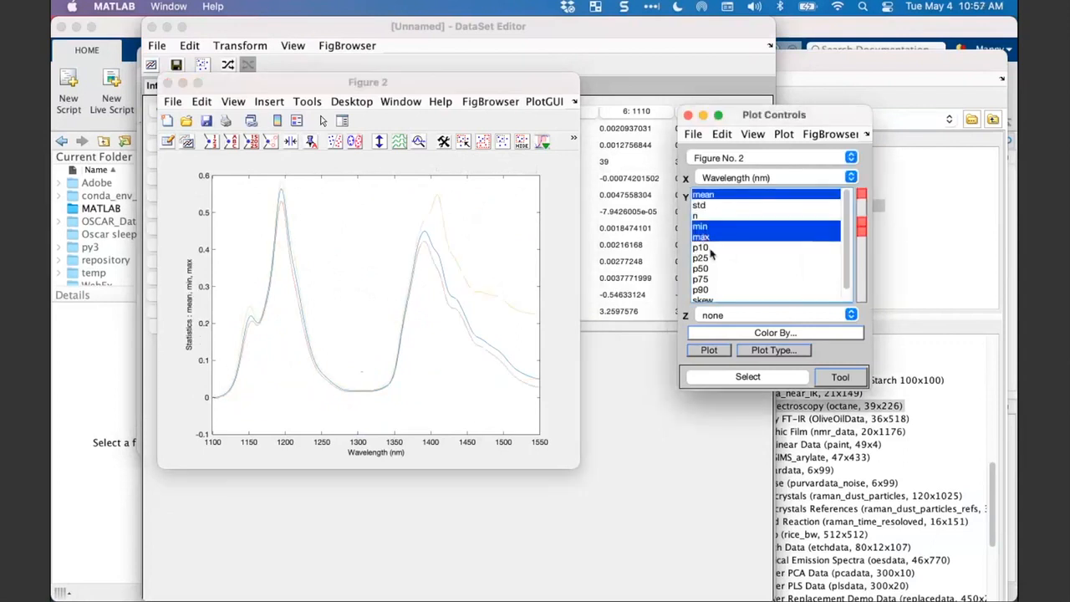
- Plot only the p10 statistic in Figure 2 and close the Plot Controls window
scroll(715, 266, down, 1)
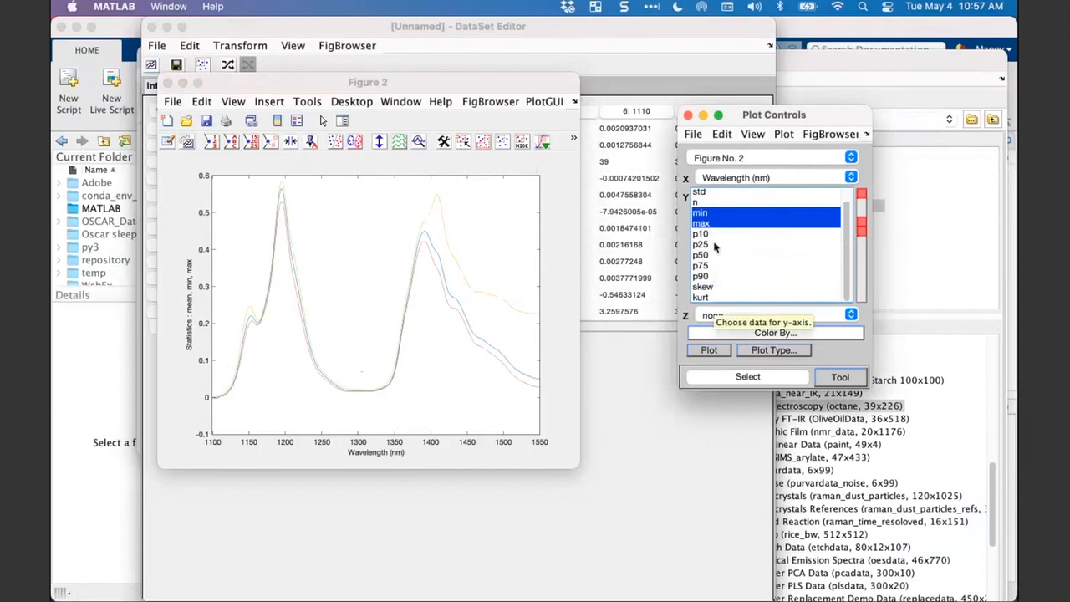
click(717, 235)
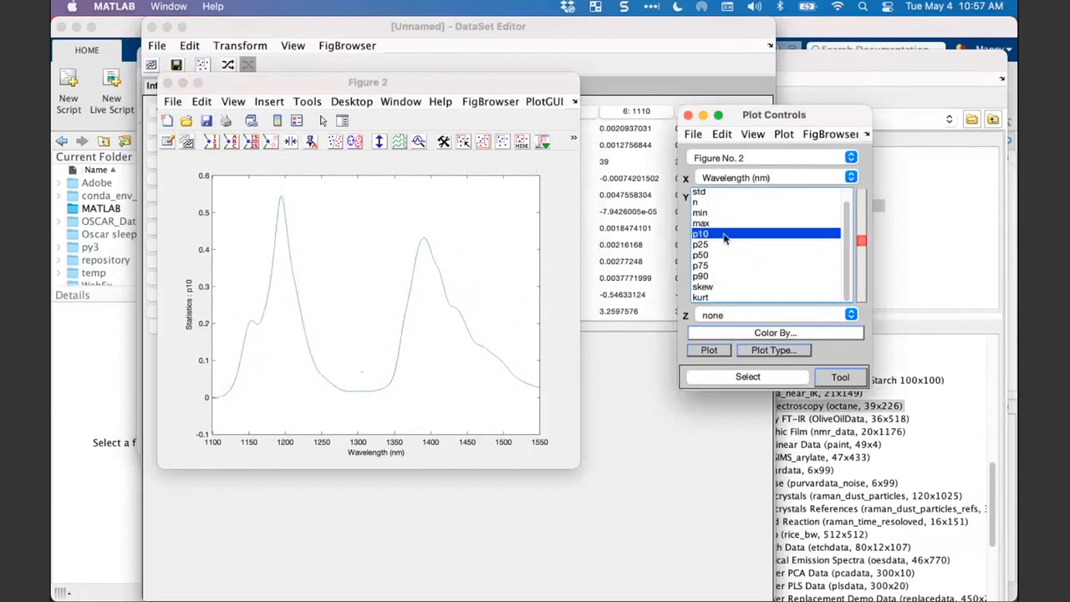
scroll(721, 236, up, 1)
drag(748, 118, 726, 139)
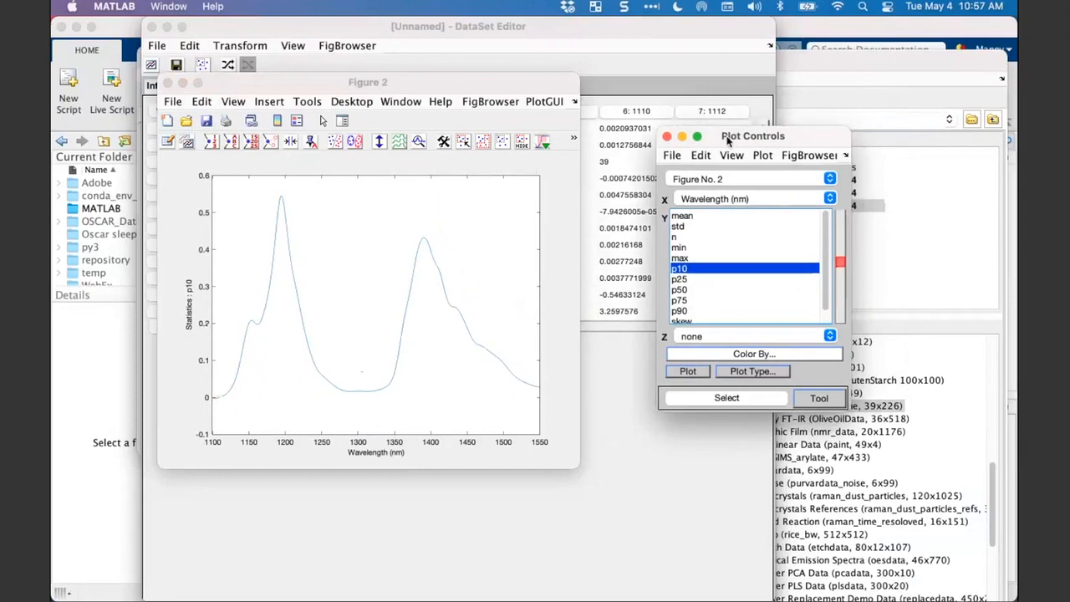
click(667, 136)
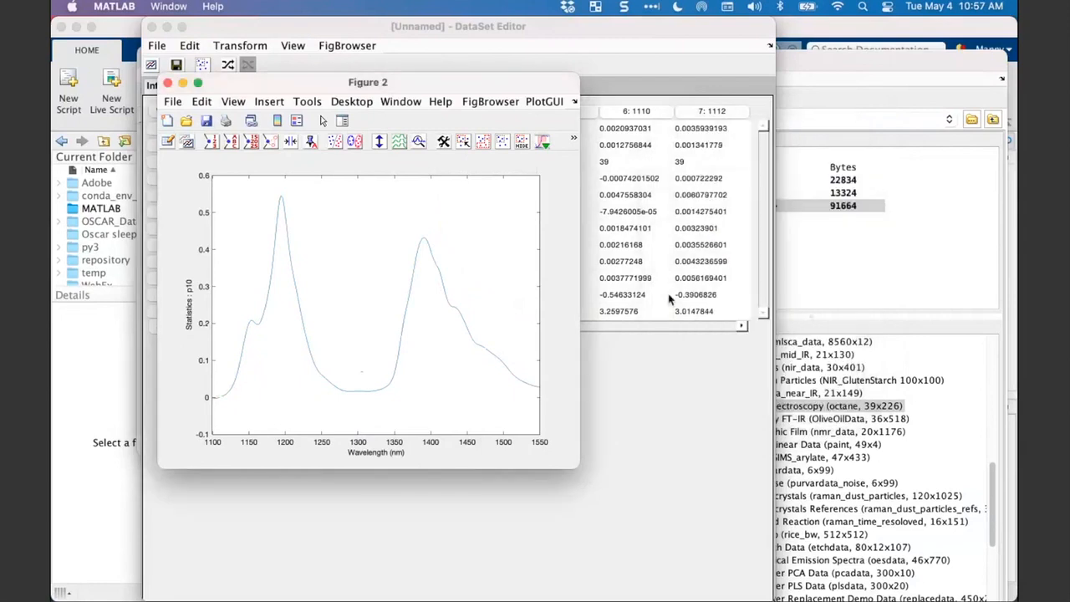
- Open the arch dataset from the Workspace Browser in the DataSet Editor and plot it
key(ctrl+Up)
click(926, 220)
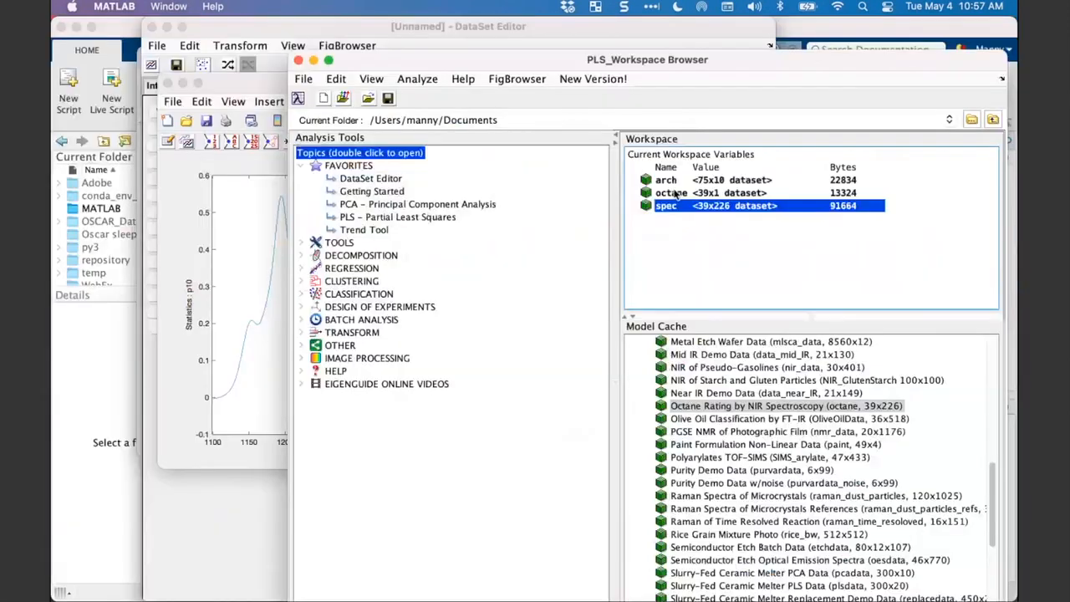
click(667, 180)
double_click(668, 182)
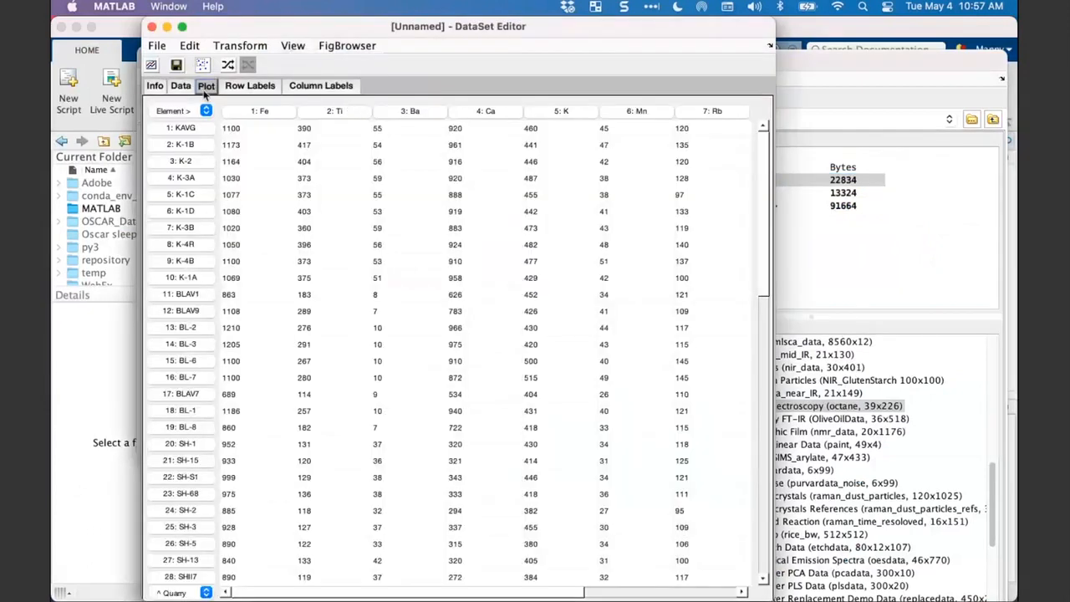
click(206, 87)
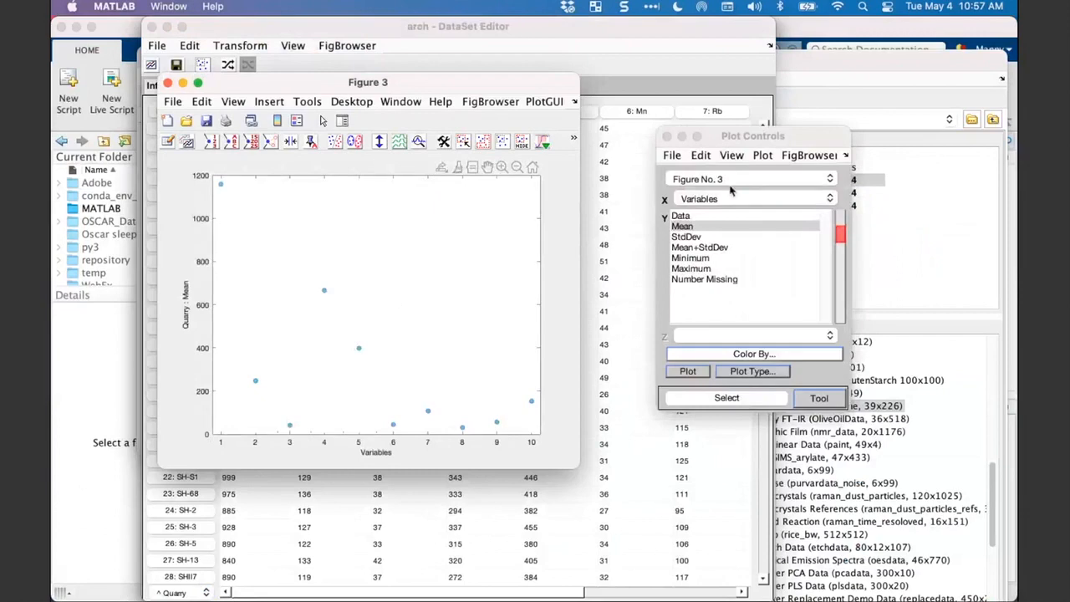
- Plot the arch dataset by columns with Zr on the X axis against Fe
click(760, 156)
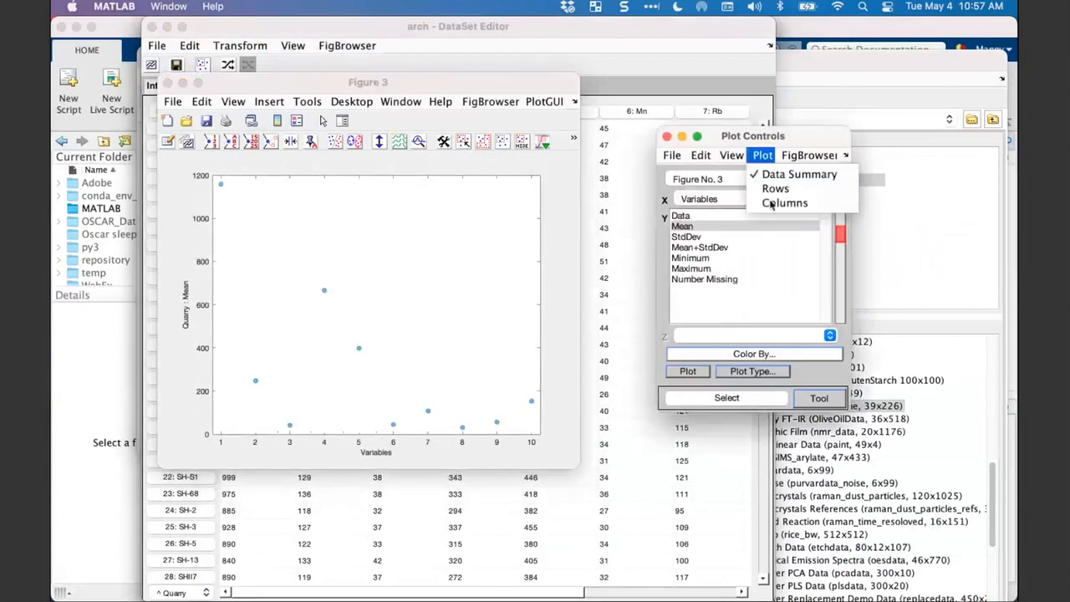
click(771, 203)
click(711, 204)
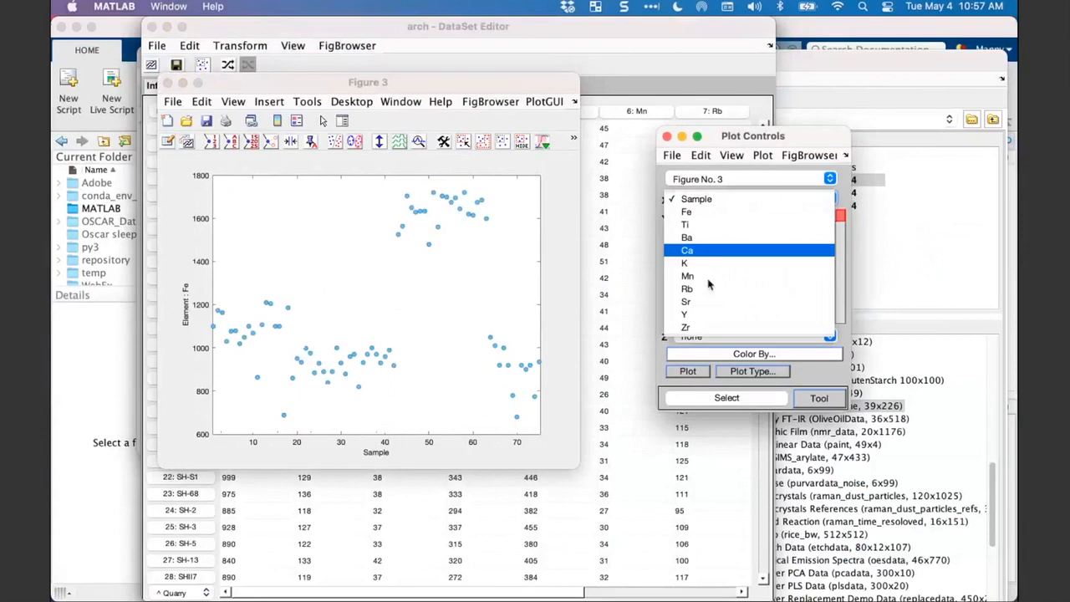
click(700, 326)
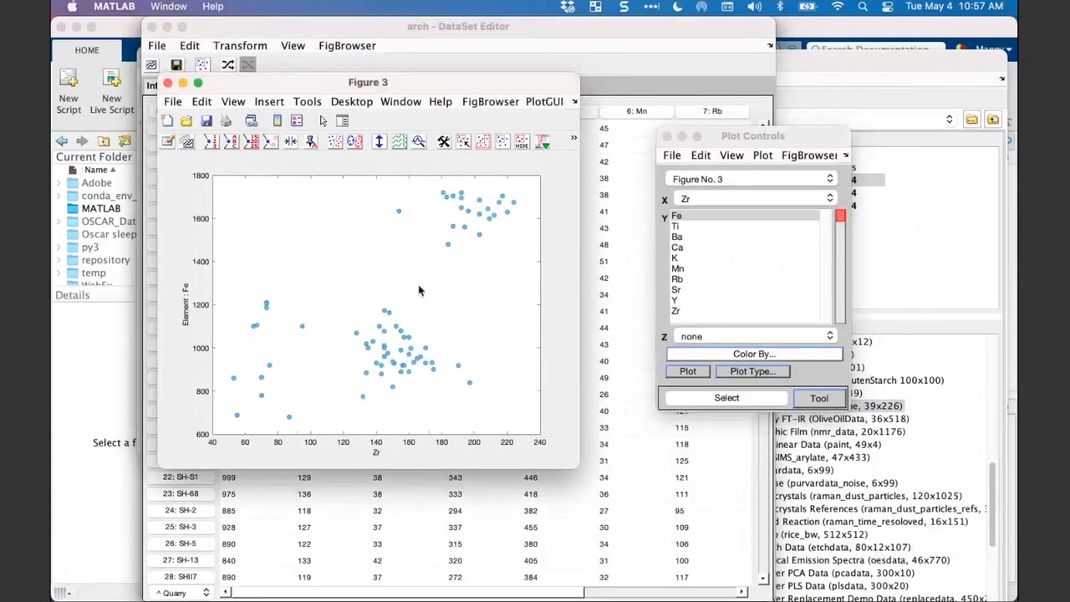
- Show the Quarry classes in Figure 3 and select the entire cyan triangle class with high Fe and Zr
click(336, 144)
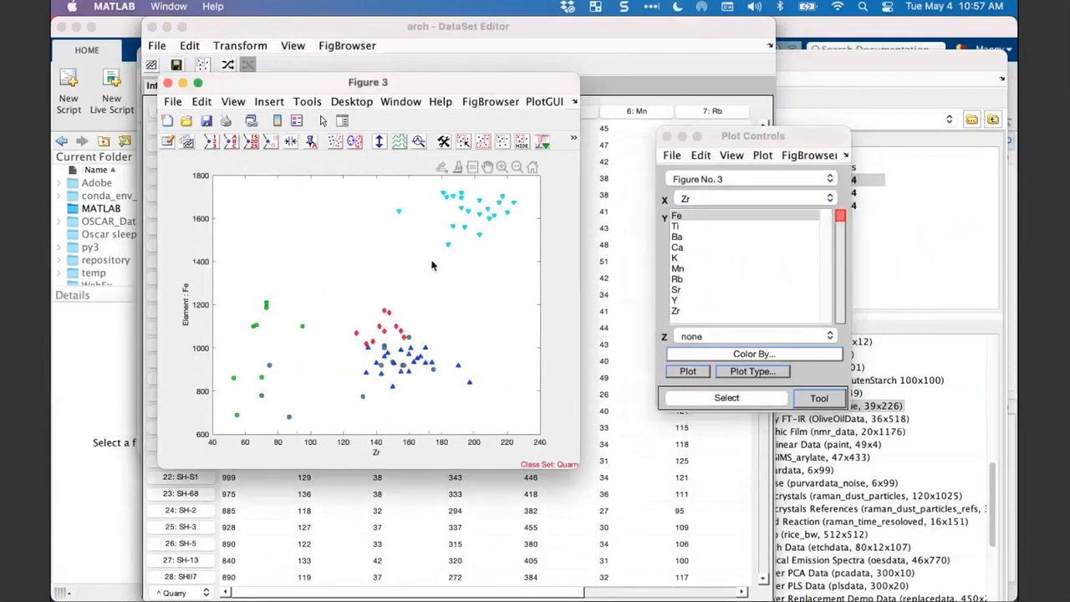
right_click(460, 210)
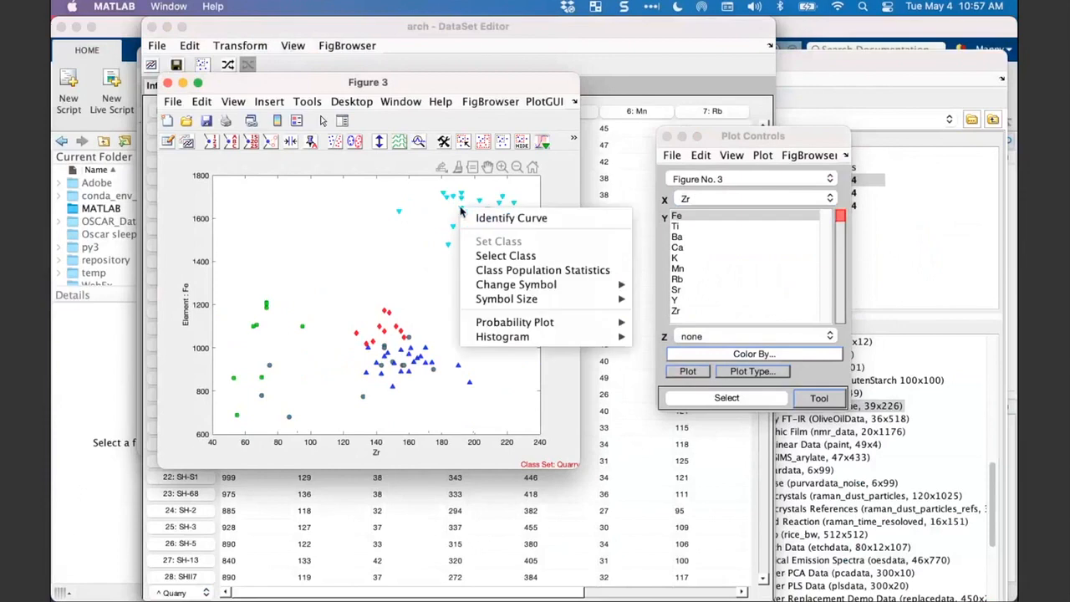
click(493, 257)
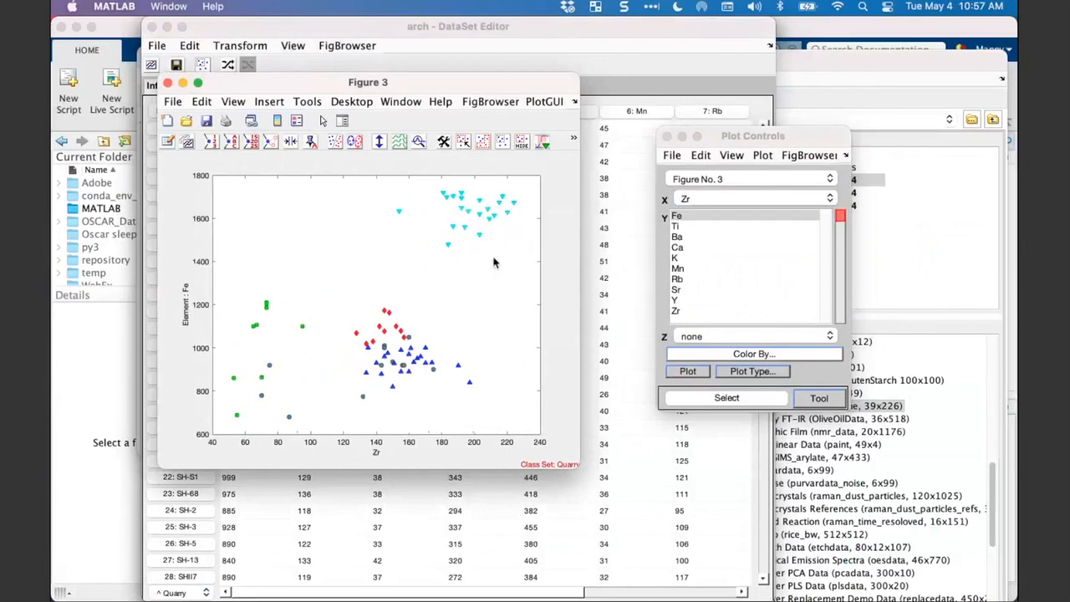
- Compute statistics on the selected Quarry class and show the row labels of the resulting Summary Statistics dataset
right_click(469, 216)
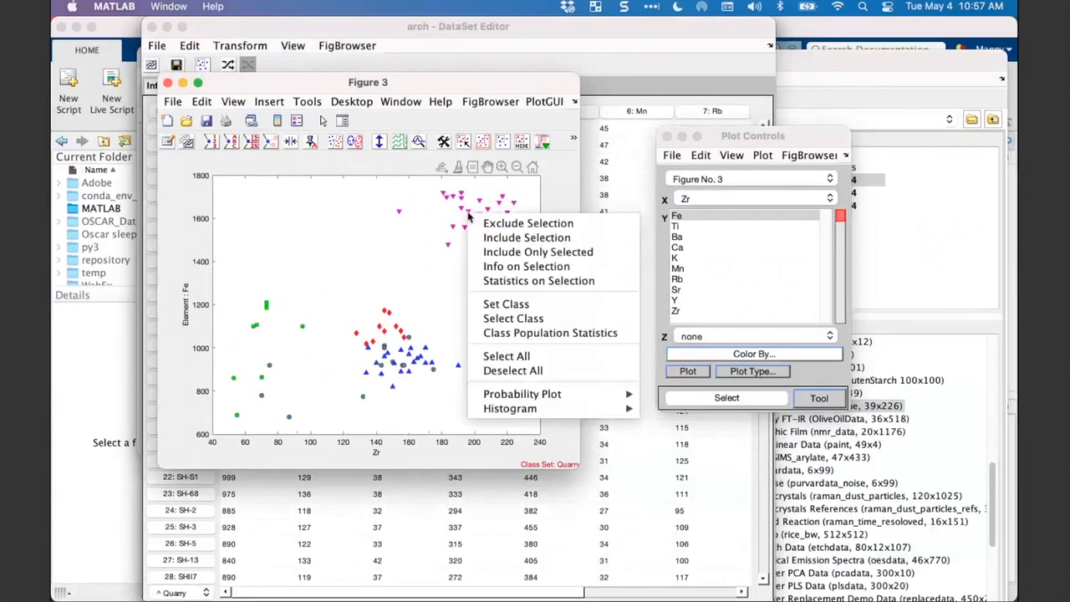
click(500, 284)
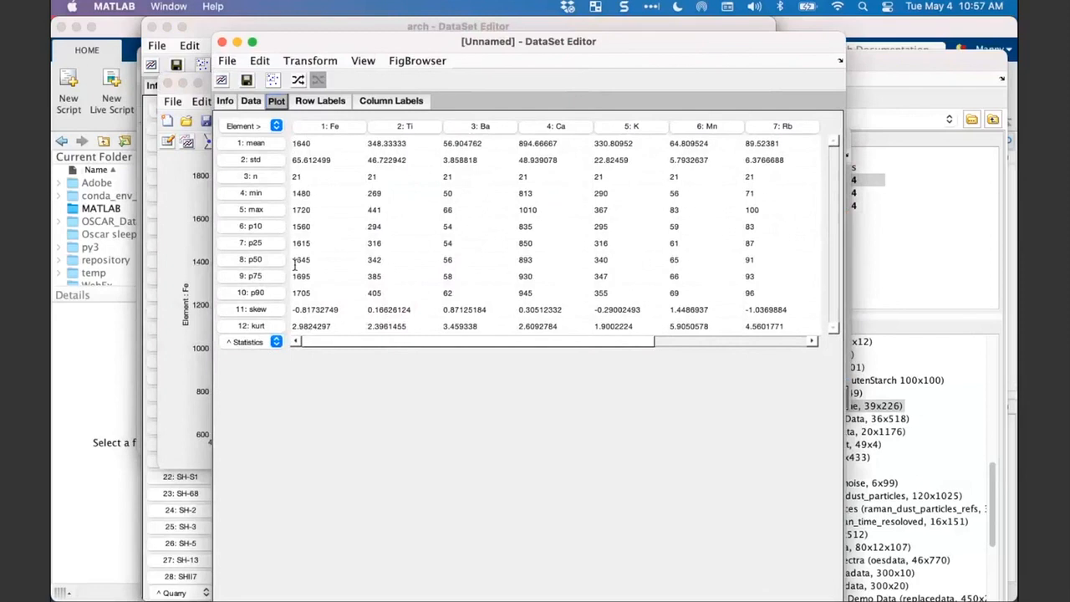
click(321, 102)
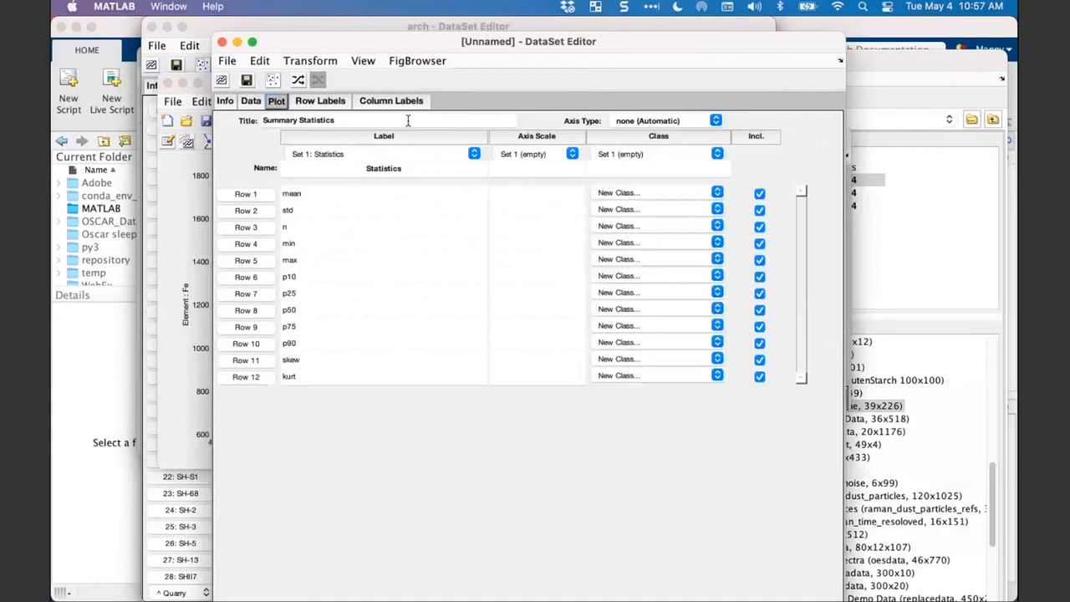
- Plot the mean row of the Summary Statistics dataset against Variable as a line plot
click(276, 102)
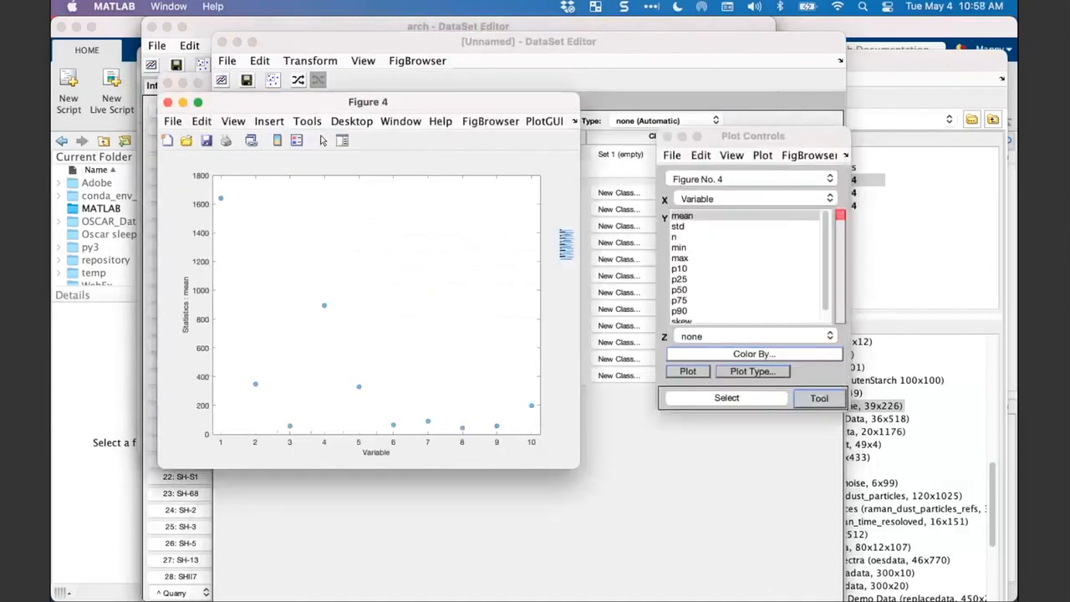
click(744, 371)
click(760, 419)
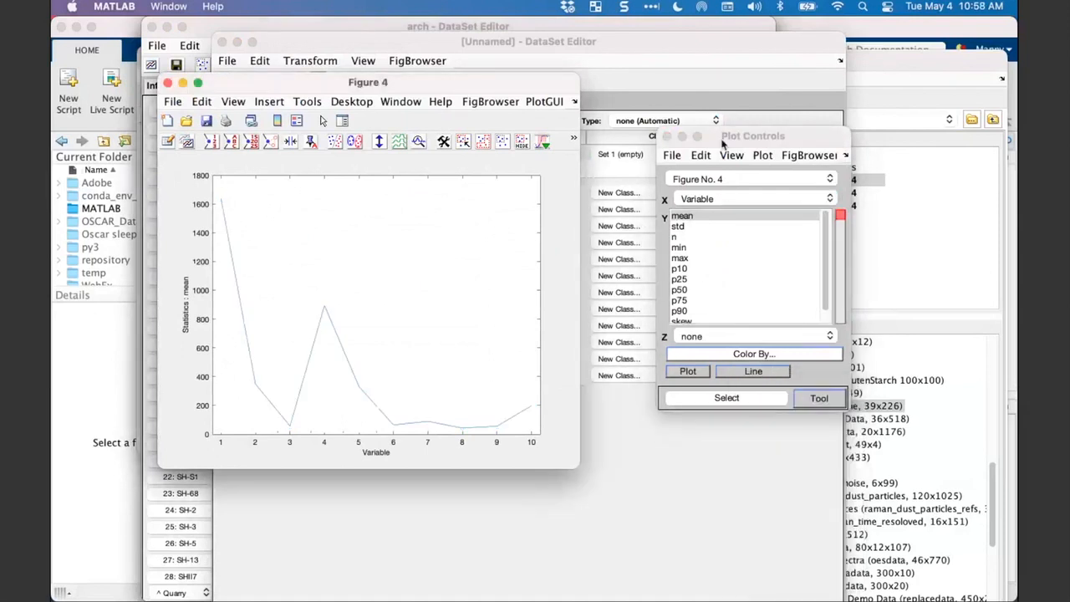
drag(723, 144, 682, 142)
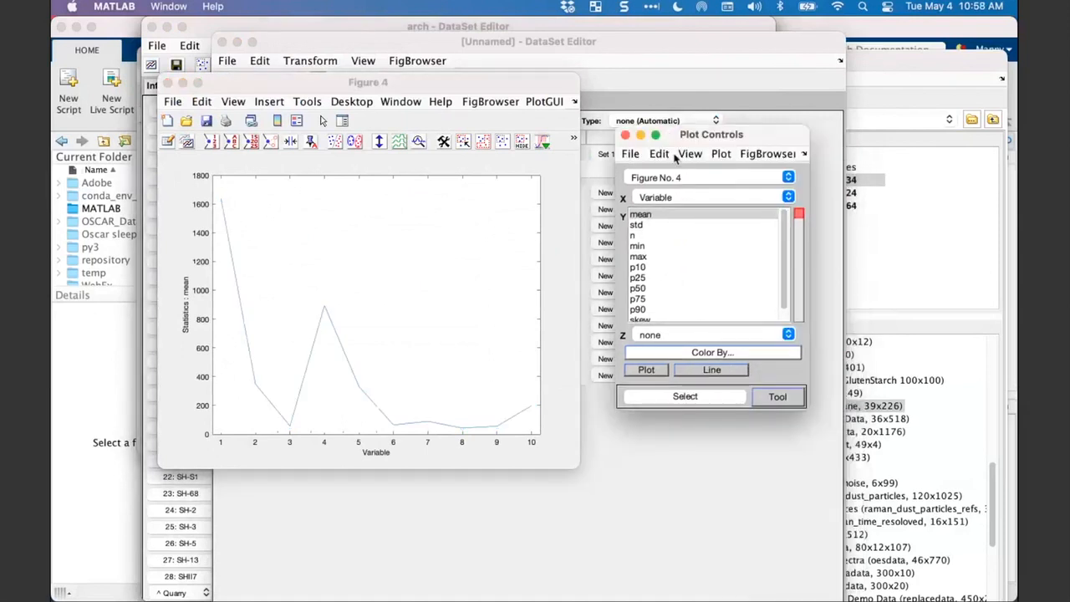
click(656, 227)
click(654, 217)
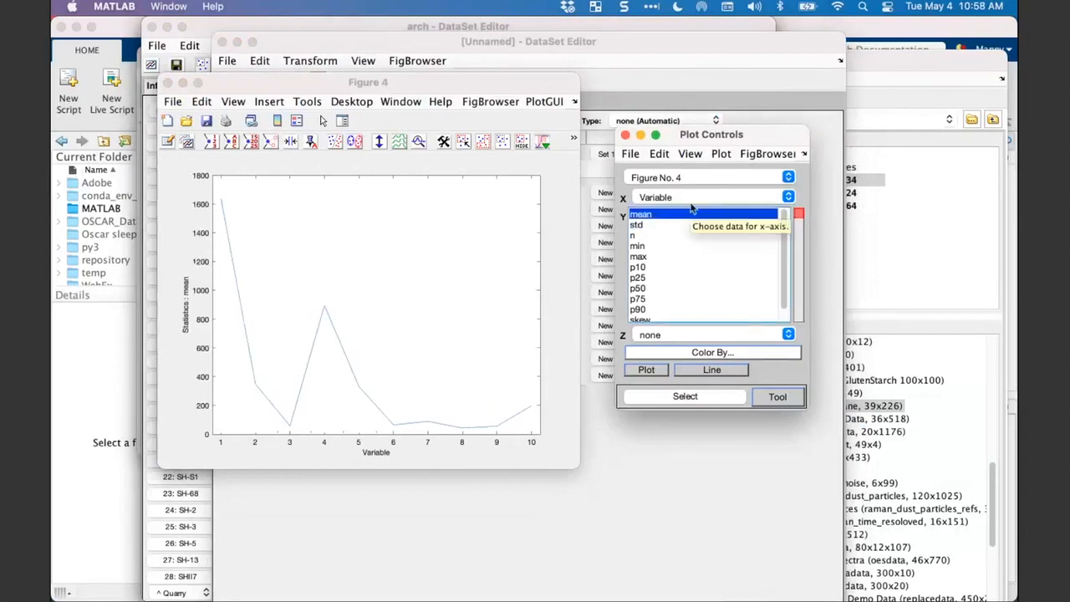
drag(647, 145, 630, 143)
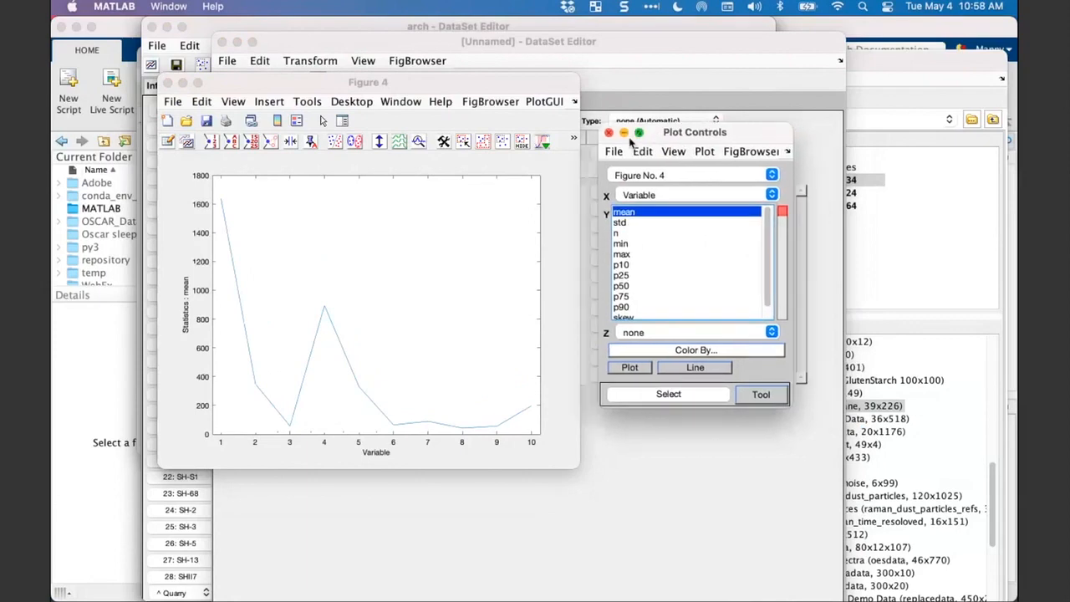
- Close Figure 4 and the Plot Controls window, and move the Summary Statistics DataSet Editor aside to uncover Figure 3
click(608, 134)
drag(209, 83, 373, 92)
click(333, 91)
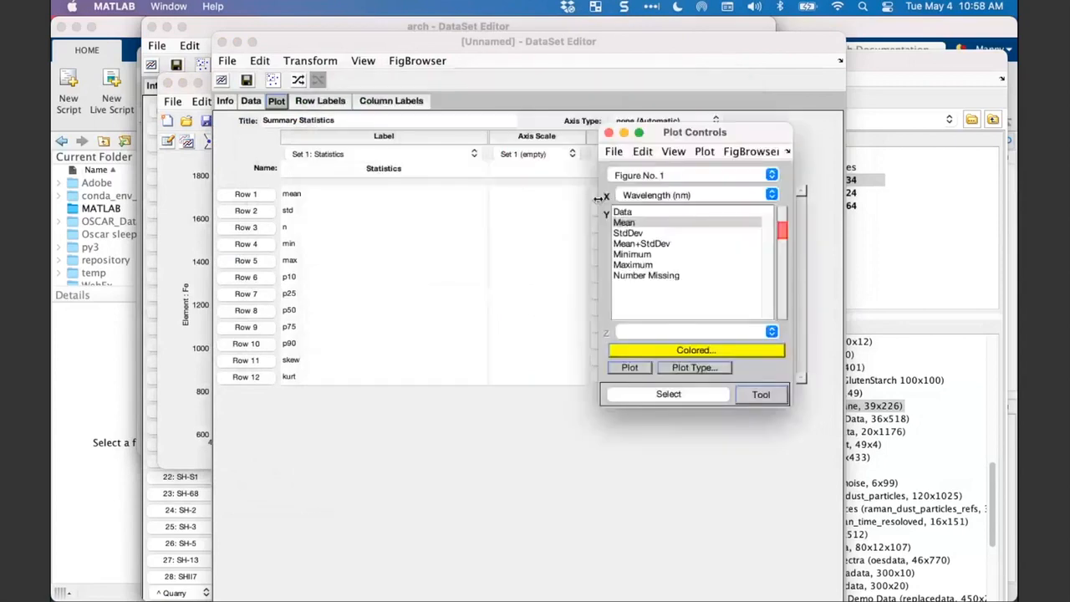
click(608, 133)
drag(346, 49, 469, 156)
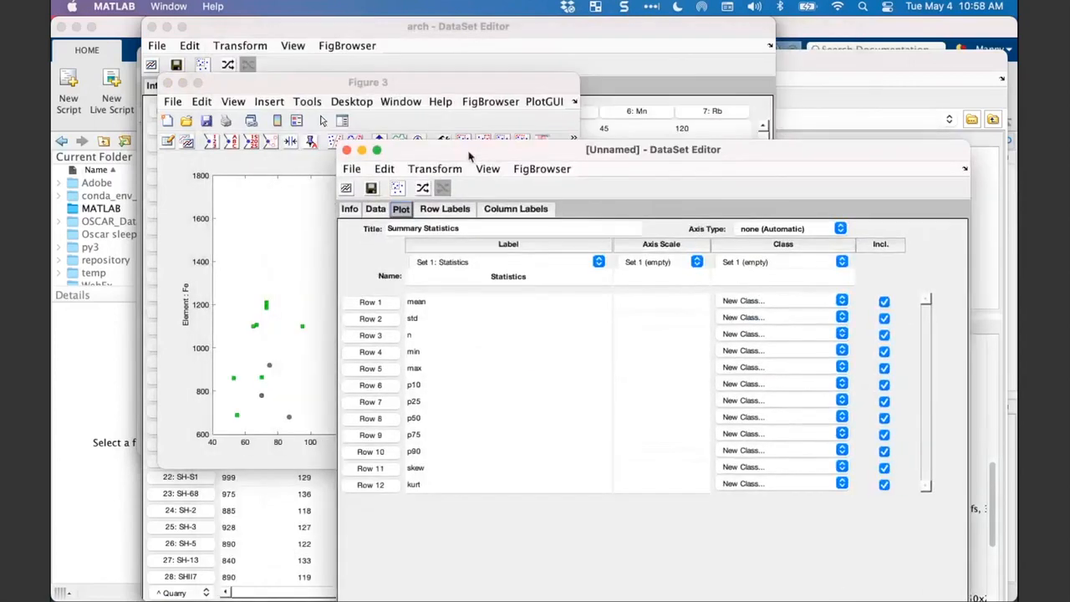